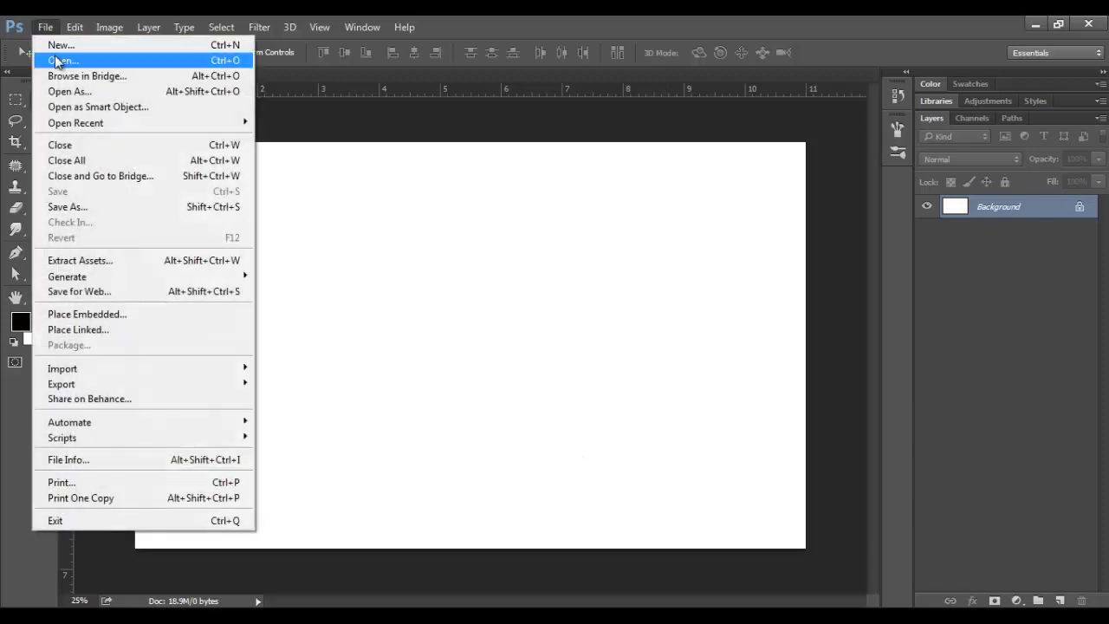
Step: Open the stock photo of the pink sunset sky above the sea
left_click(44, 57)
left_click(358, 158)
left_click(804, 466)
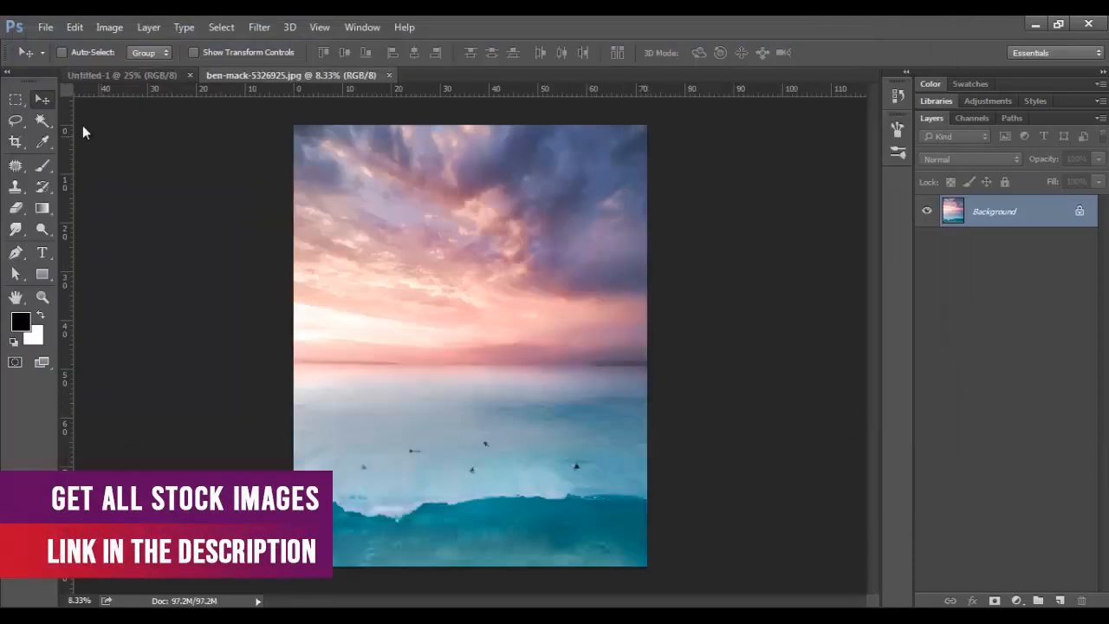
Step: Select the sky above the horizon with a rectangular marquee and move it into the Untitled-1 document
left_click(15, 99)
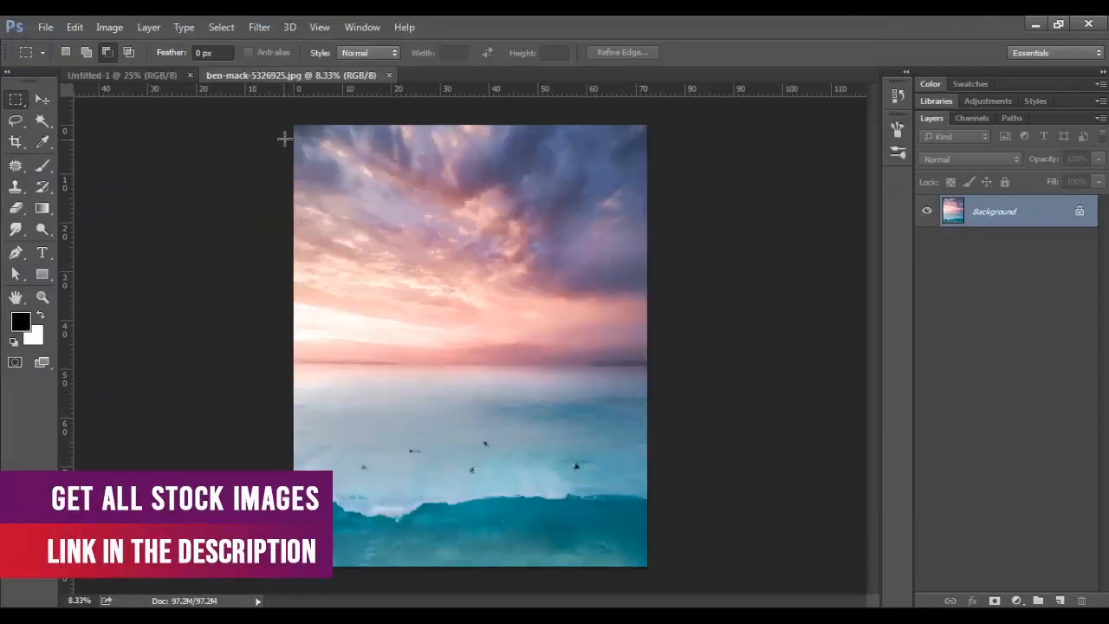
left_click_drag(293, 124, 656, 360)
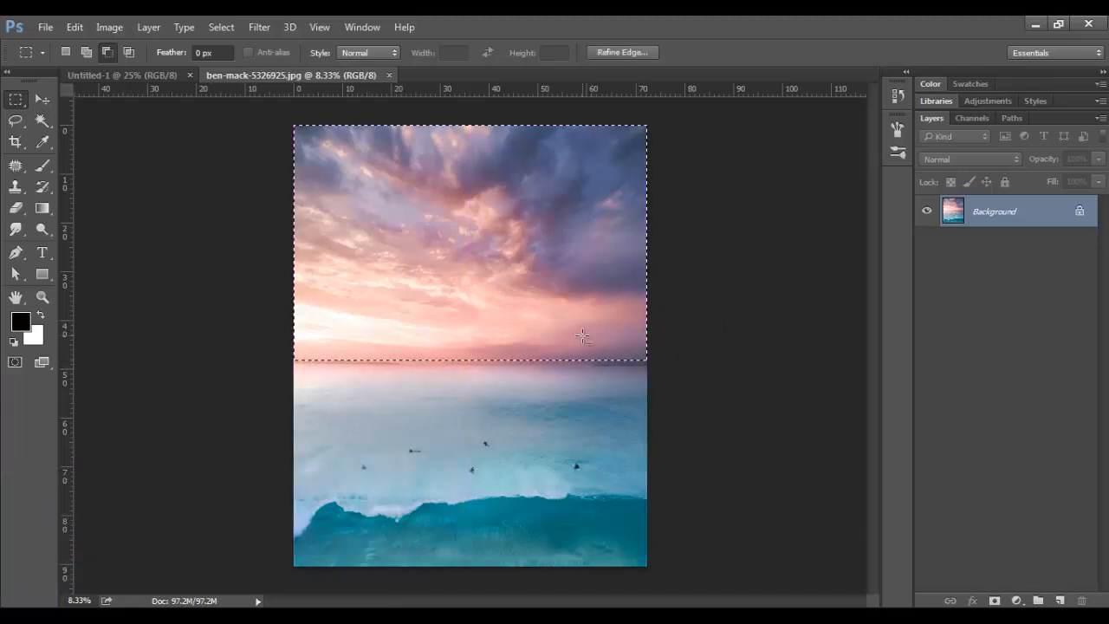
left_click(42, 99)
left_click_drag(441, 257, 322, 232)
Step: Scale the sky layer proportionally to 64% and place it over the upper part of the canvas
key("ctrl+t")
left_click(291, 55)
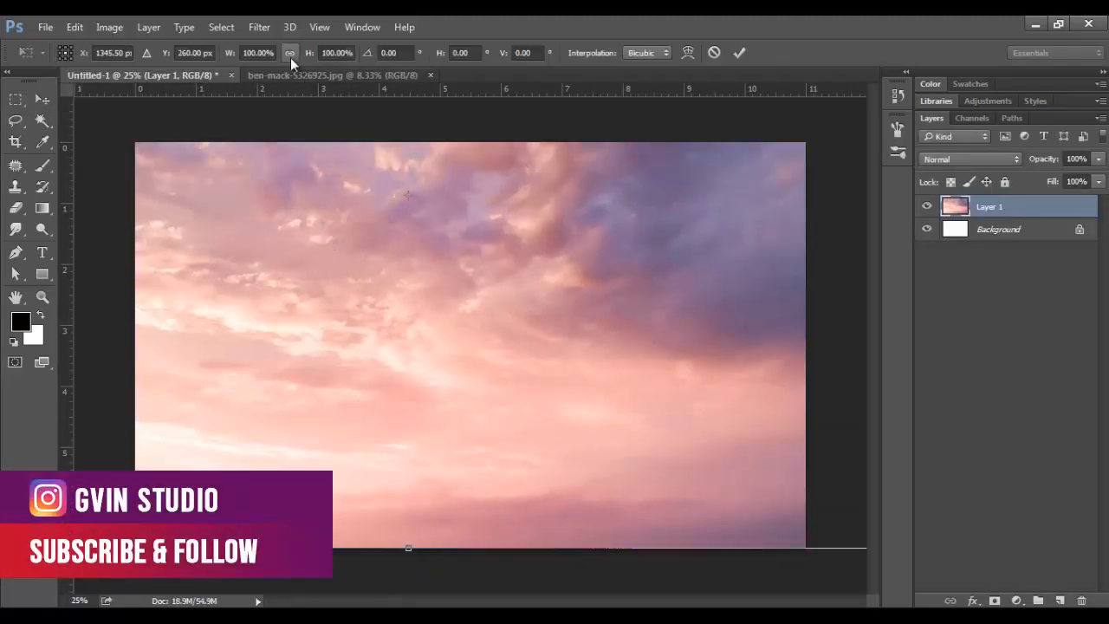
left_click_drag(230, 54, 148, 55)
left_click_drag(379, 240, 459, 313)
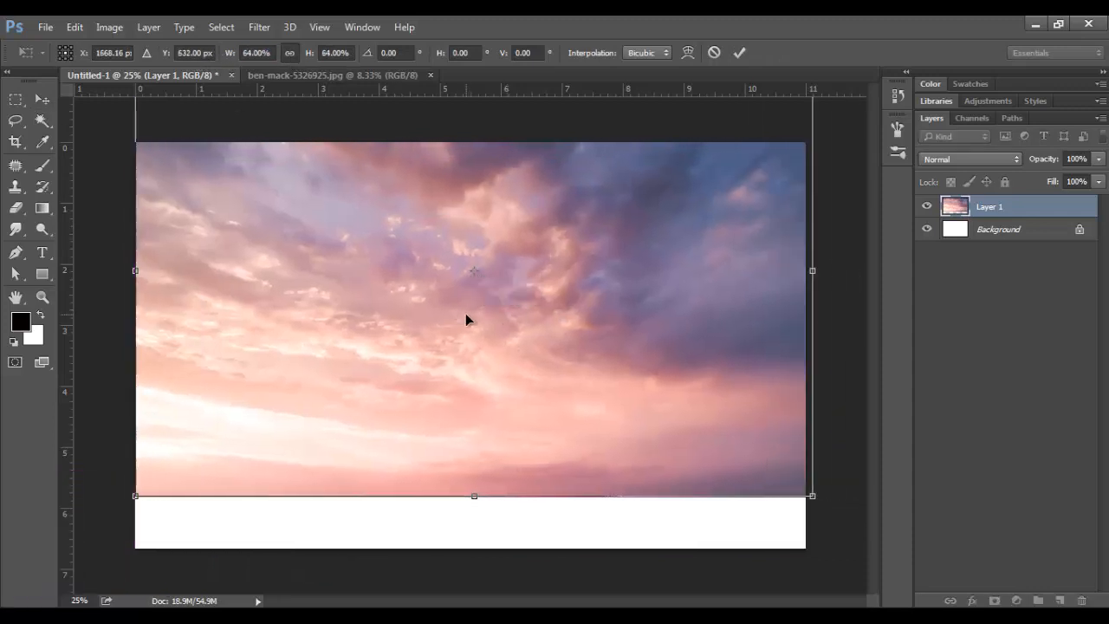
Step: Flip the sky layer horizontally, then enlarge it to about 68% and position it to cover the whole canvas
right_click(466, 314)
left_click(526, 560)
left_click_drag(560, 446, 566, 490)
scroll(522, 426, "down", 3)
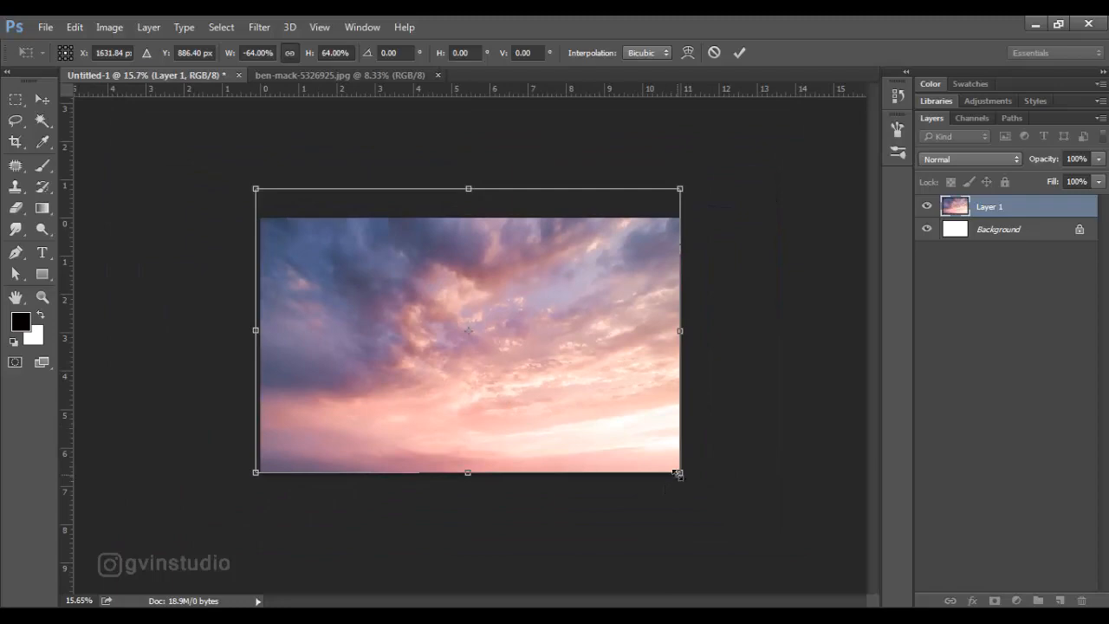
left_click_drag(678, 473, 709, 487)
left_click_drag(656, 459, 615, 420)
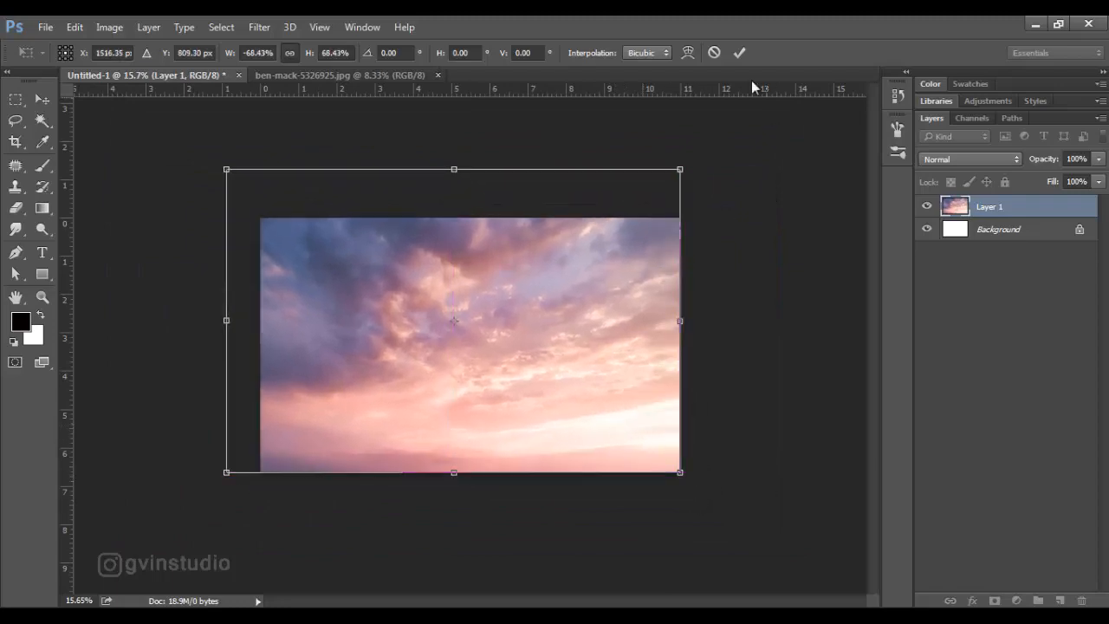
Step: Close the sunset source photo and open the stock photo of dense clouds with an orange horizon
left_click(438, 76)
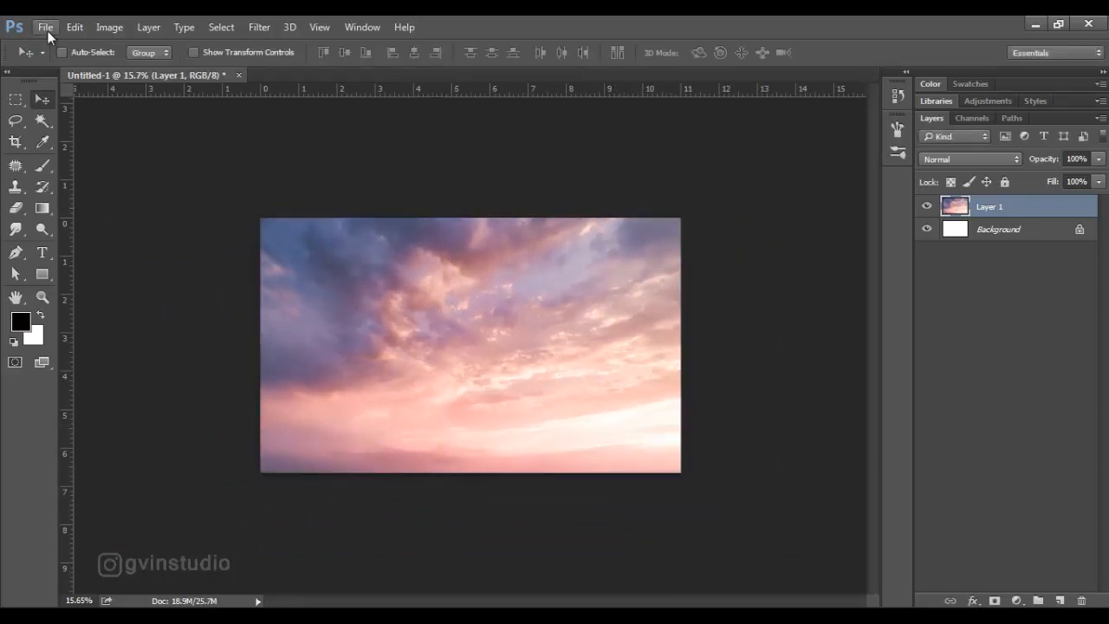
left_click(45, 27)
left_click(39, 55)
left_click(456, 286)
key("Return")
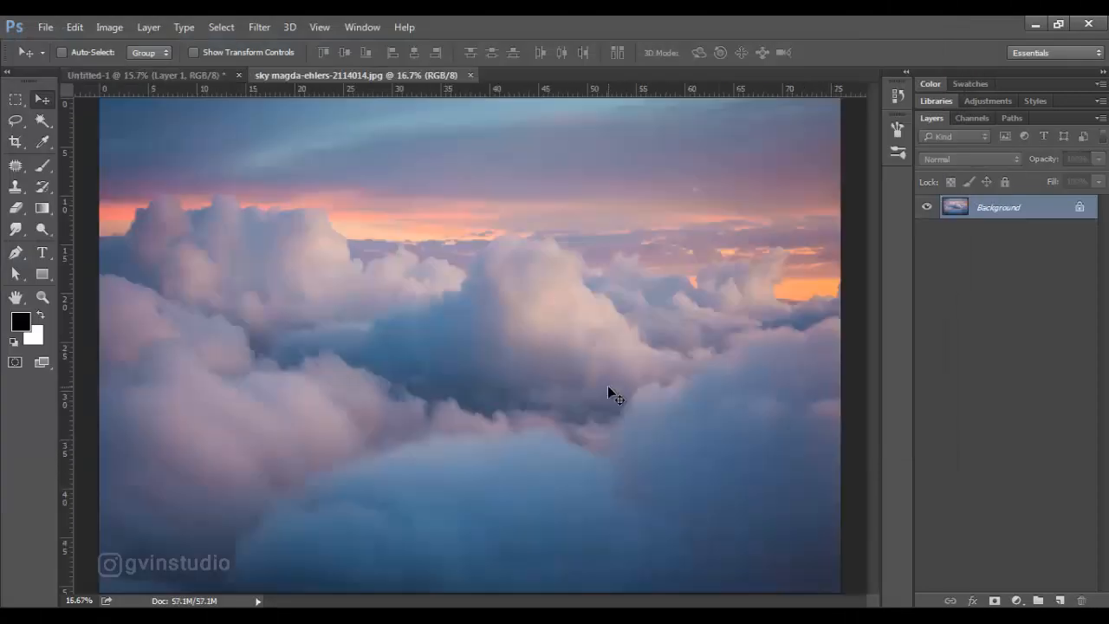
Step: Bring the cloud photo into Untitled-1 and scale it to about 61% so it fills the canvas
left_click_drag(608, 385, 637, 397)
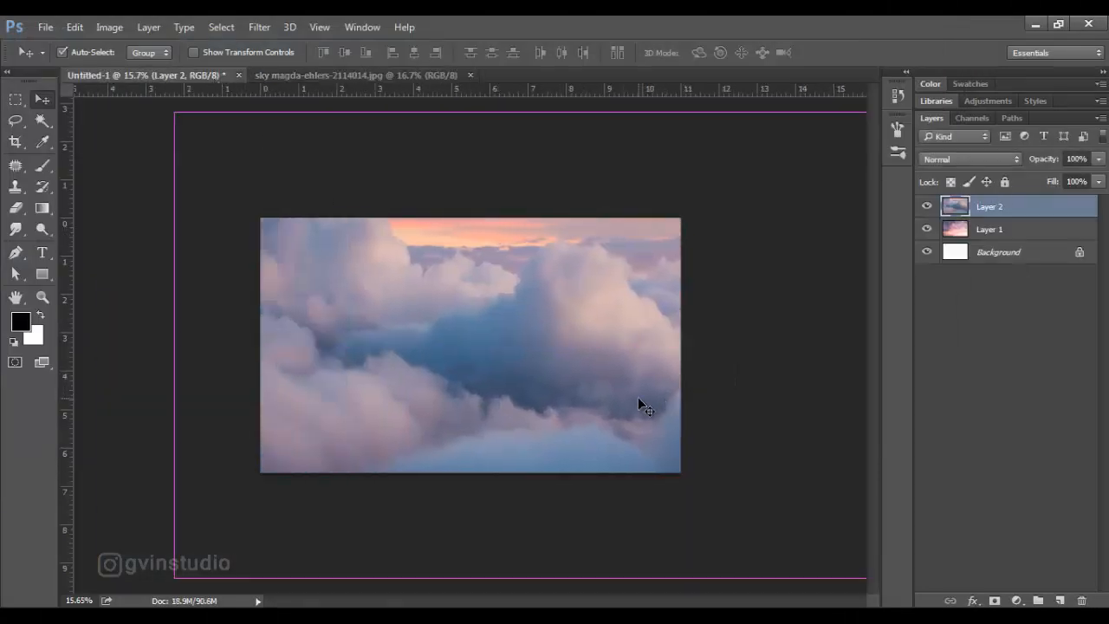
key("ctrl+t")
left_click_drag(175, 112, 302, 247)
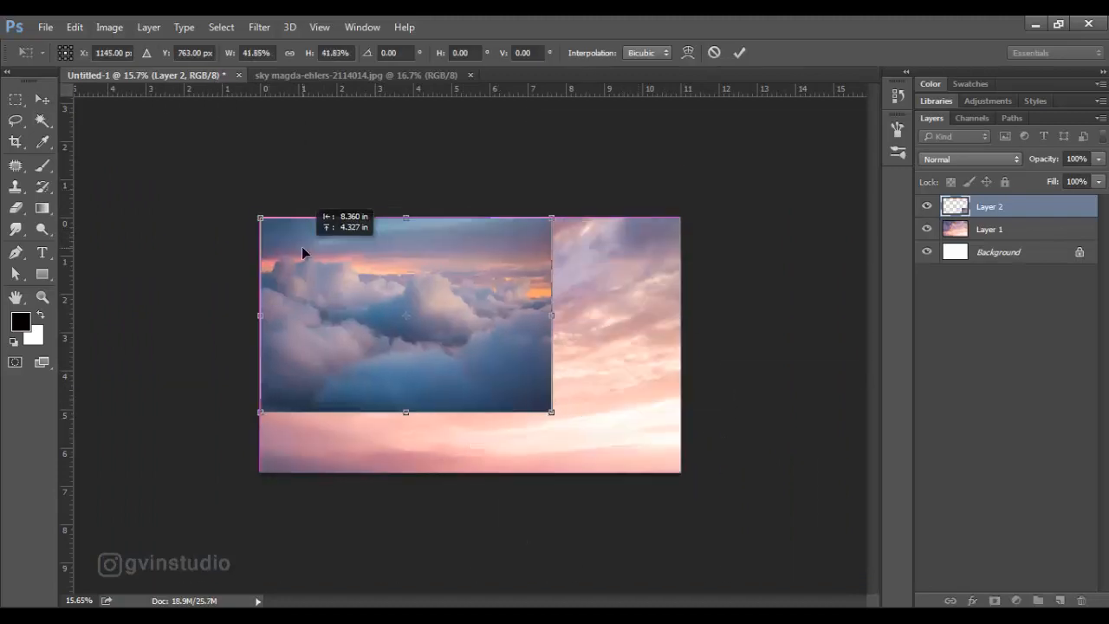
left_click_drag(562, 423, 686, 501)
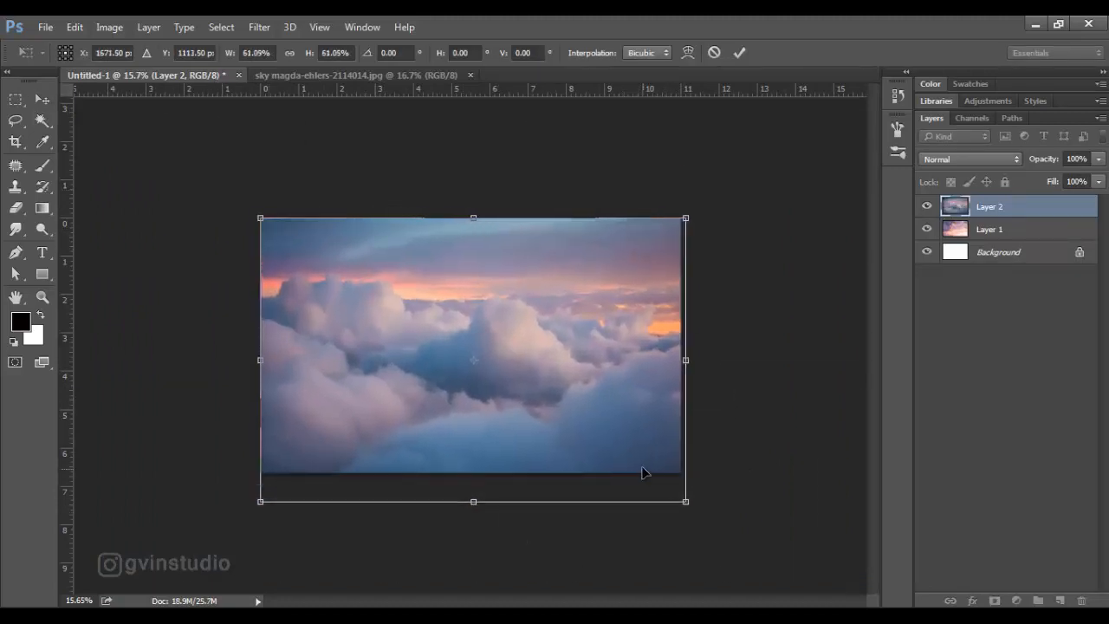
key("Return")
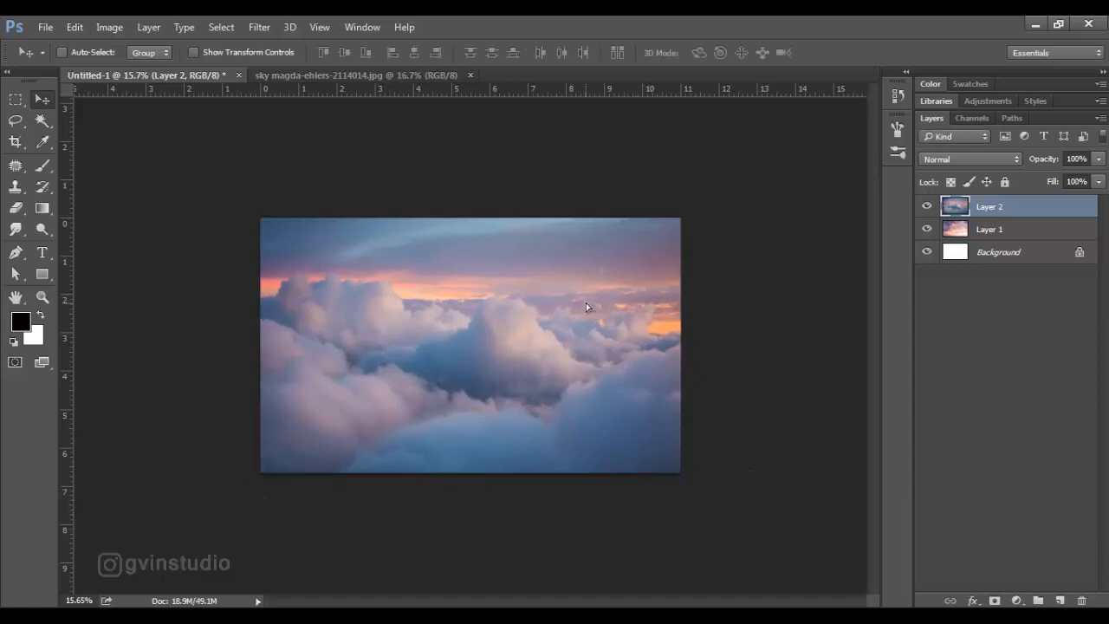
Step: Enlarge the cloud layer by about 115% and reposition it so it extends past all canvas edges
key("ctrl+t")
left_click_drag(686, 503, 748, 558)
left_click_drag(711, 512, 672, 486)
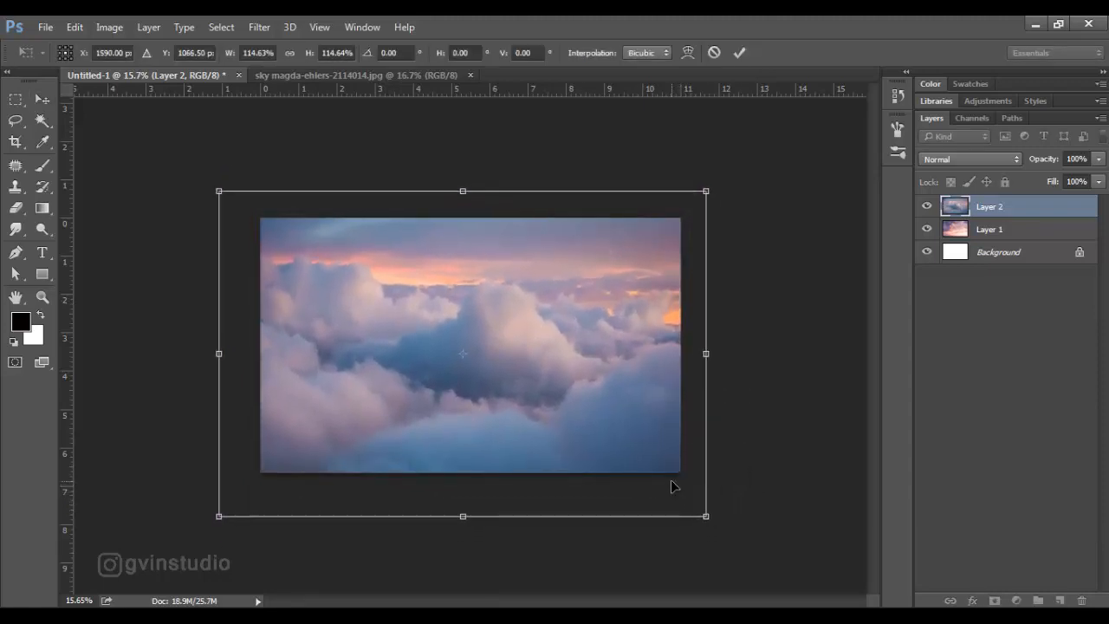
left_click(740, 53)
Step: Add a layer mask to Layer 2 and paint its upper sky black with a soft brush, blending the clouds into Layer 1
scroll(570, 317, "up", 5)
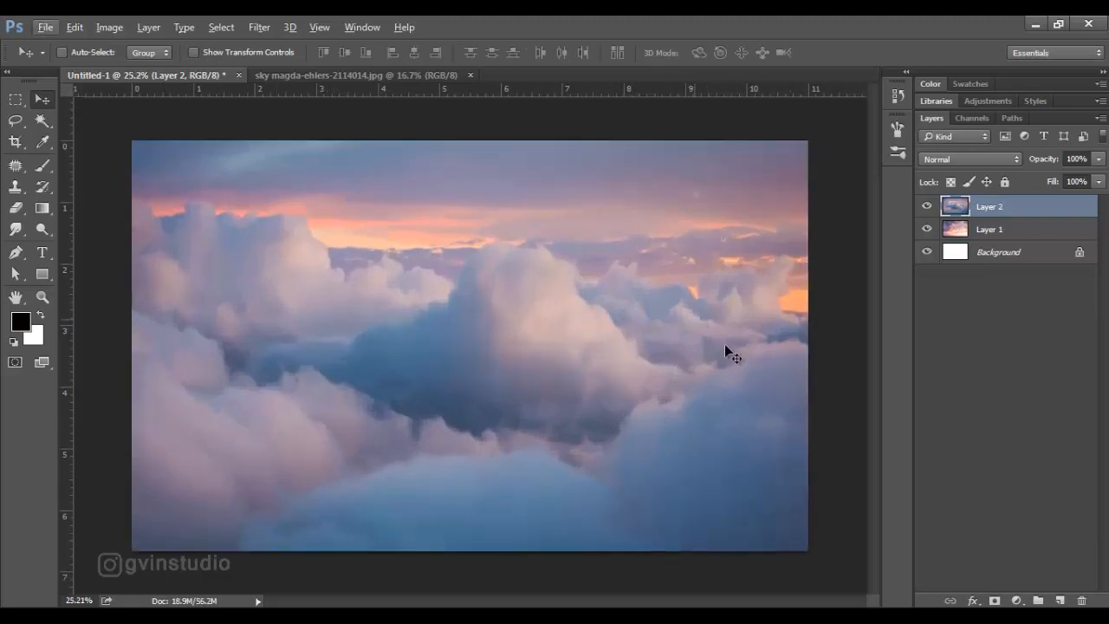
left_click(995, 601)
left_click(43, 165)
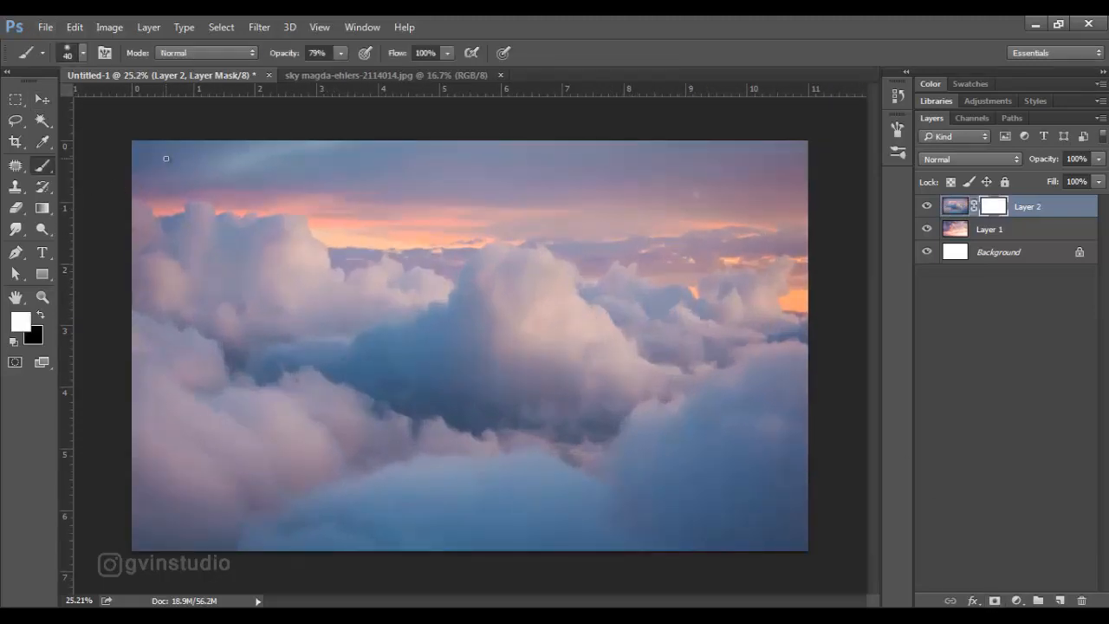
right_click(367, 143)
left_click(329, 159)
key("x")
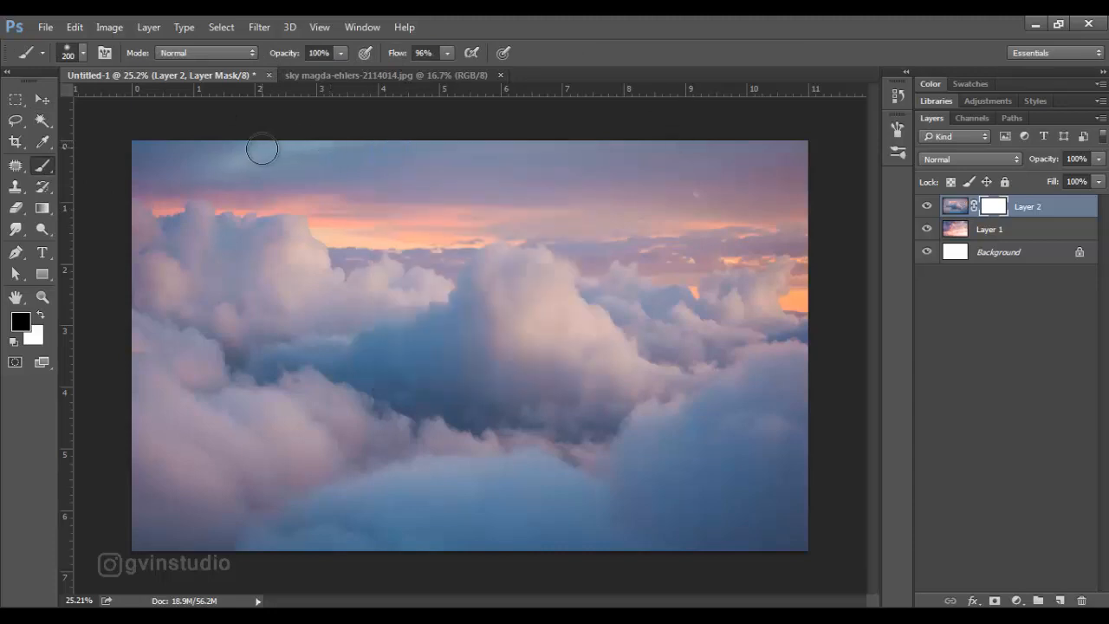
mouse_move(260, 148)
left_mouse_down()
mouse_move(165, 153)
mouse_move(499, 156)
mouse_move(495, 177)
mouse_move(764, 165)
mouse_move(733, 155)
mouse_move(703, 172)
mouse_move(713, 187)
mouse_move(831, 169)
mouse_move(761, 208)
mouse_move(744, 232)
mouse_move(787, 242)
mouse_move(763, 245)
mouse_move(390, 207)
mouse_move(423, 189)
mouse_move(170, 197)
left_mouse_up()
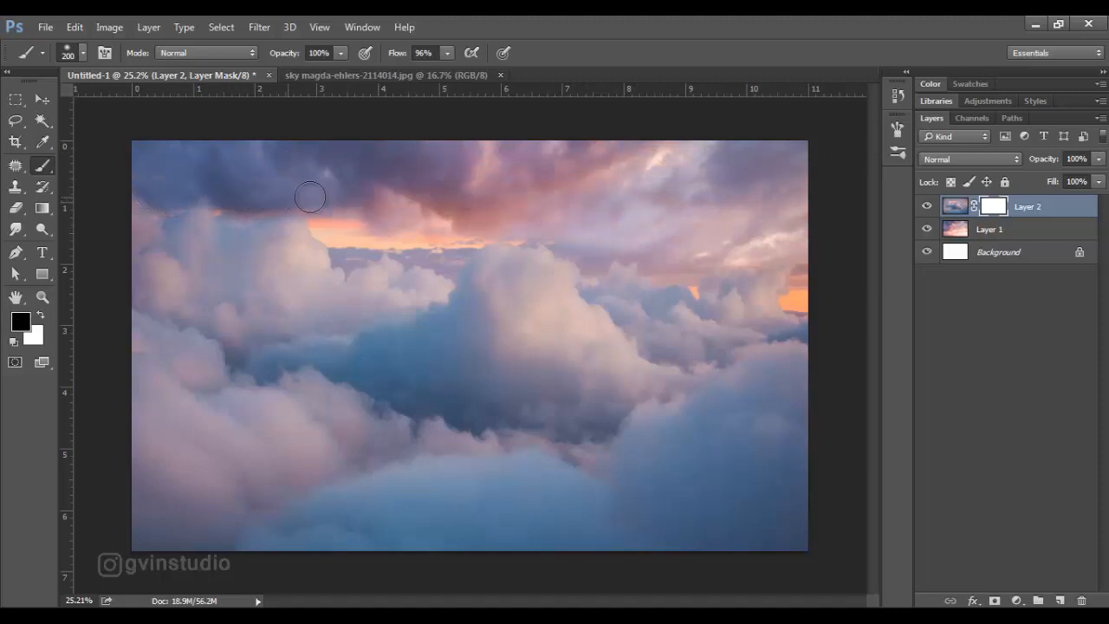
mouse_move(310, 198)
left_mouse_down()
mouse_move(326, 230)
mouse_move(368, 219)
left_mouse_up()
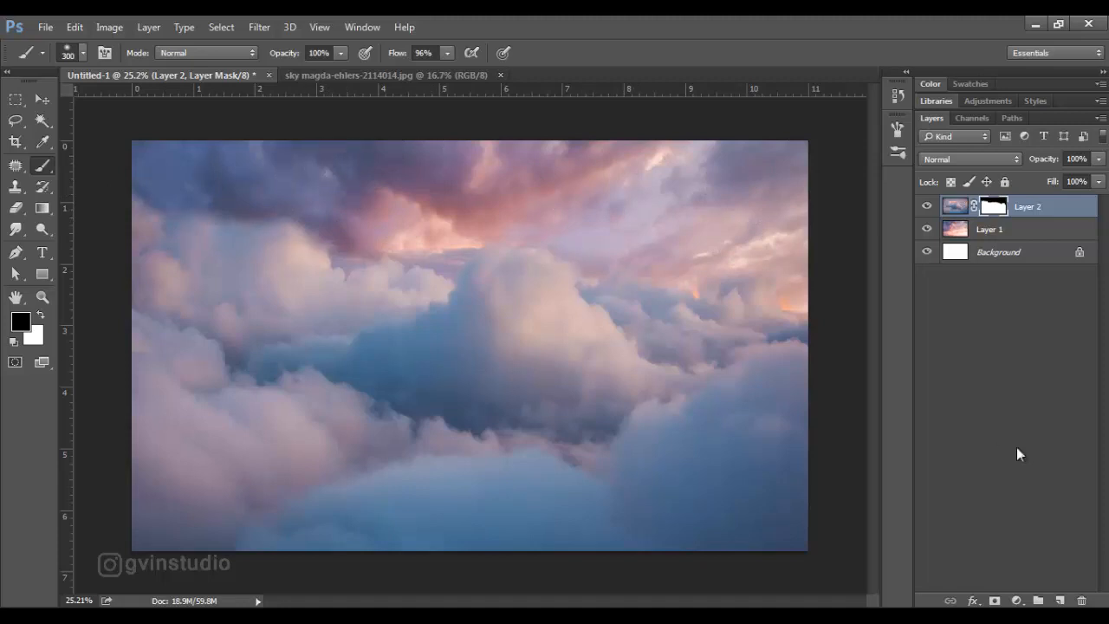
Step: Add a Color Balance adjustment clipped to Layer 2 and shift its midtones toward red and yellow
left_click(1018, 601)
left_click(1005, 416)
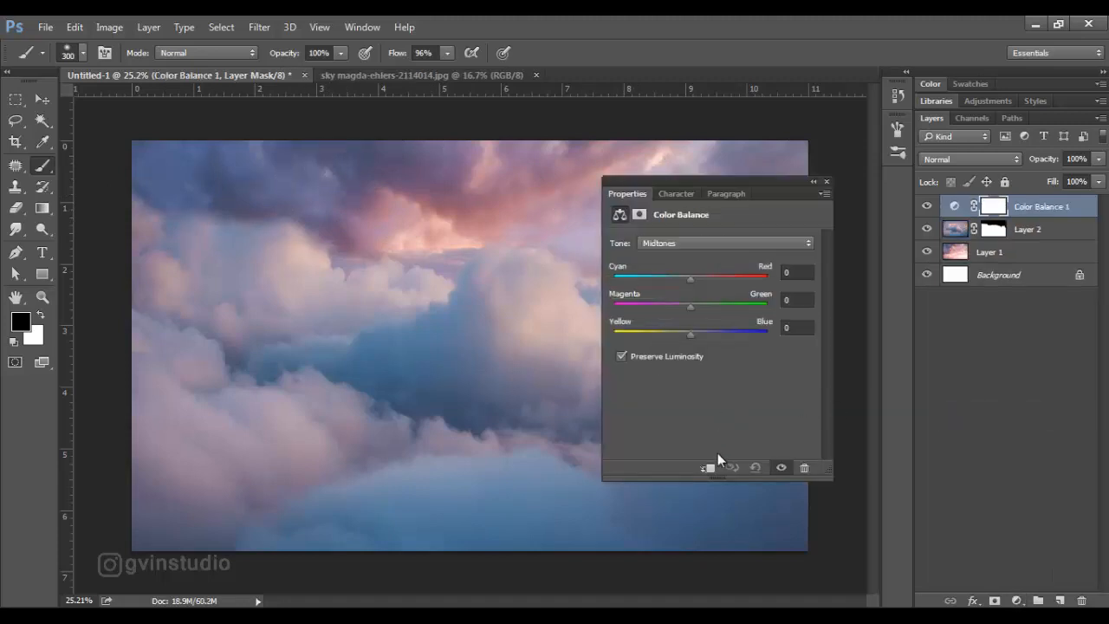
left_click(708, 467)
left_click_drag(690, 279, 674, 280)
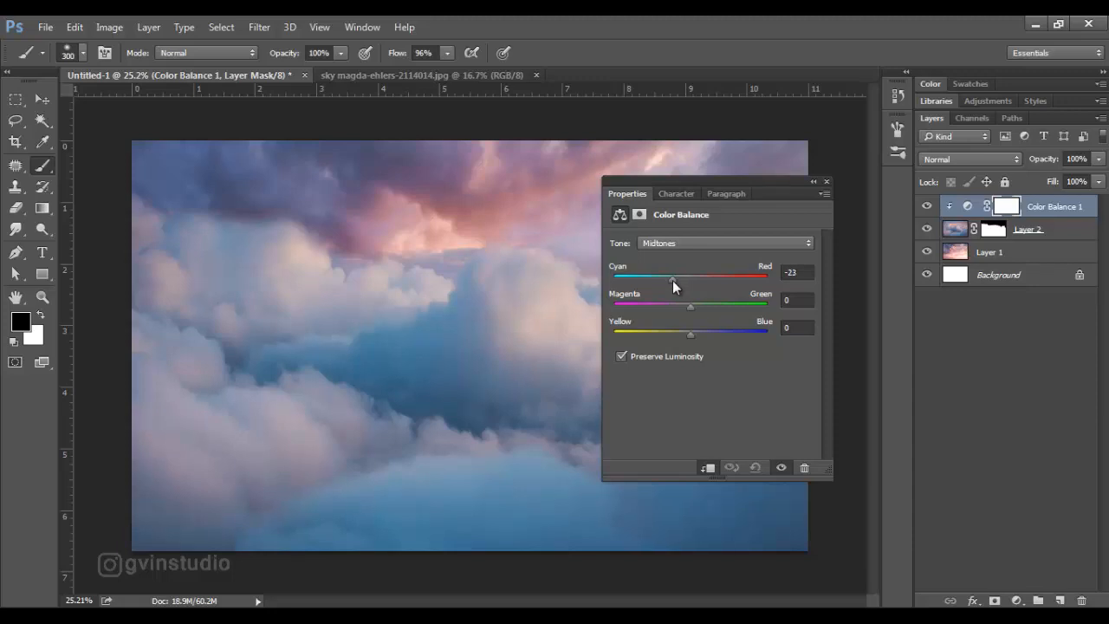
left_click_drag(671, 280, 712, 287)
left_click_drag(691, 334, 675, 336)
left_click_drag(740, 182, 652, 215)
left_click(741, 216)
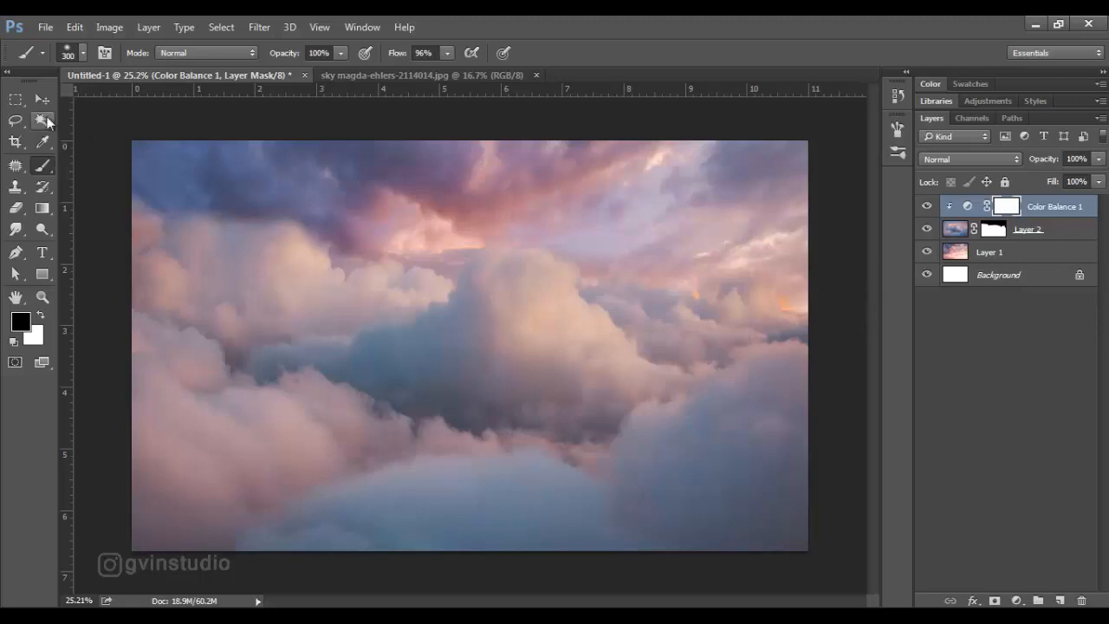
Step: Add a Color Lookup adjustment using the Crisp_Warm.look 3DLUT and lower its opacity to 45%
key("v")
scroll(556, 406, "down", 5)
scroll(555, 406, "up", 4)
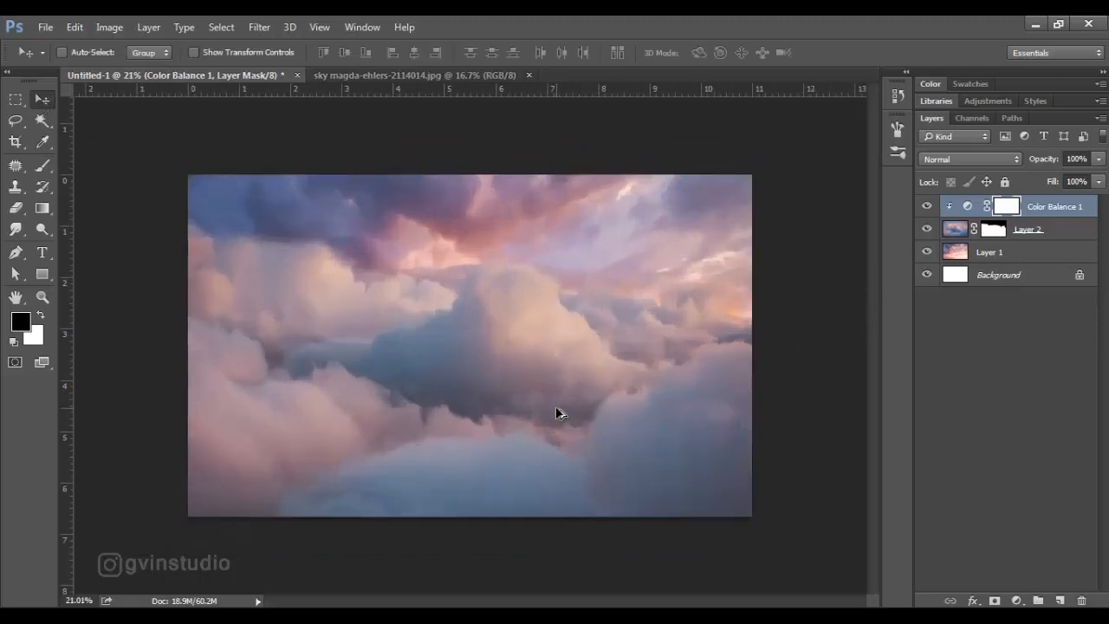
scroll(555, 406, "up", 1)
left_click(1017, 601)
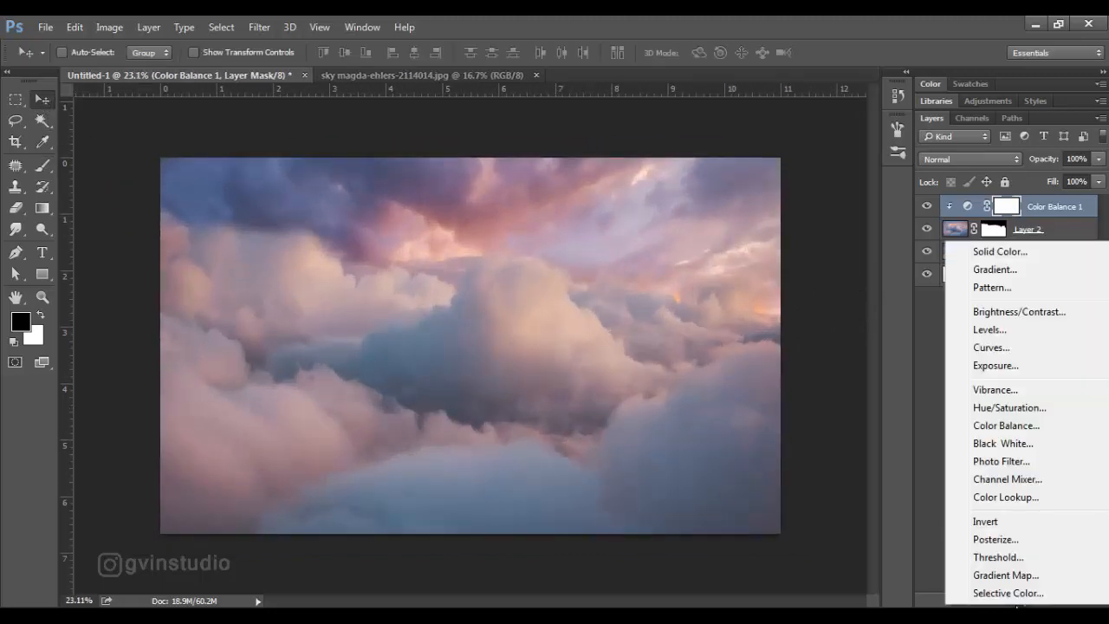
left_click(1004, 501)
left_click(646, 277)
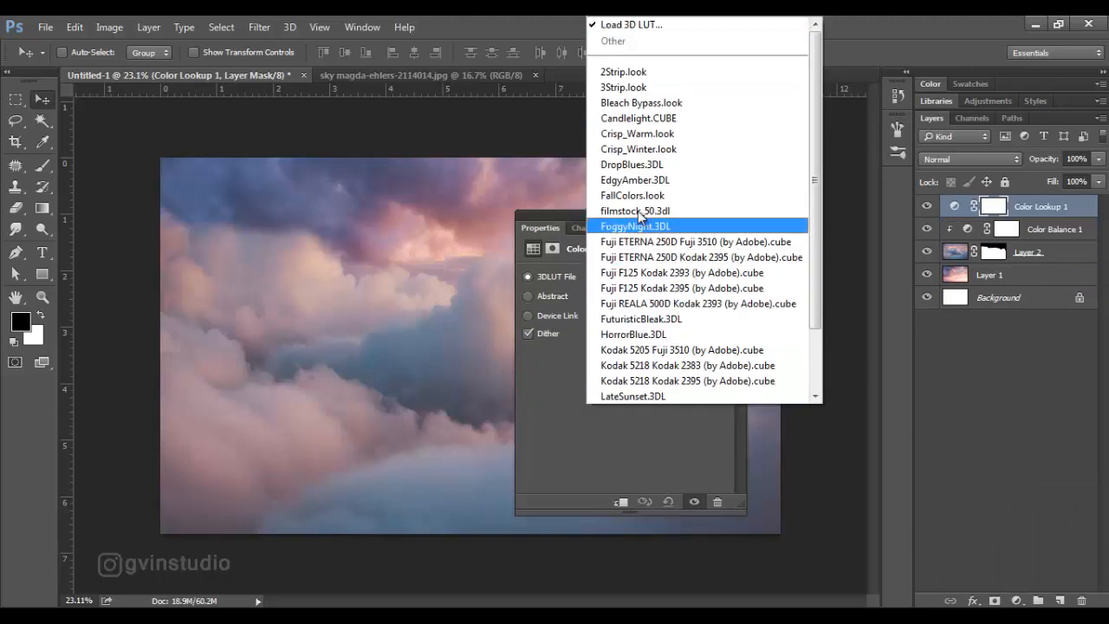
left_click(631, 136)
left_click(740, 216)
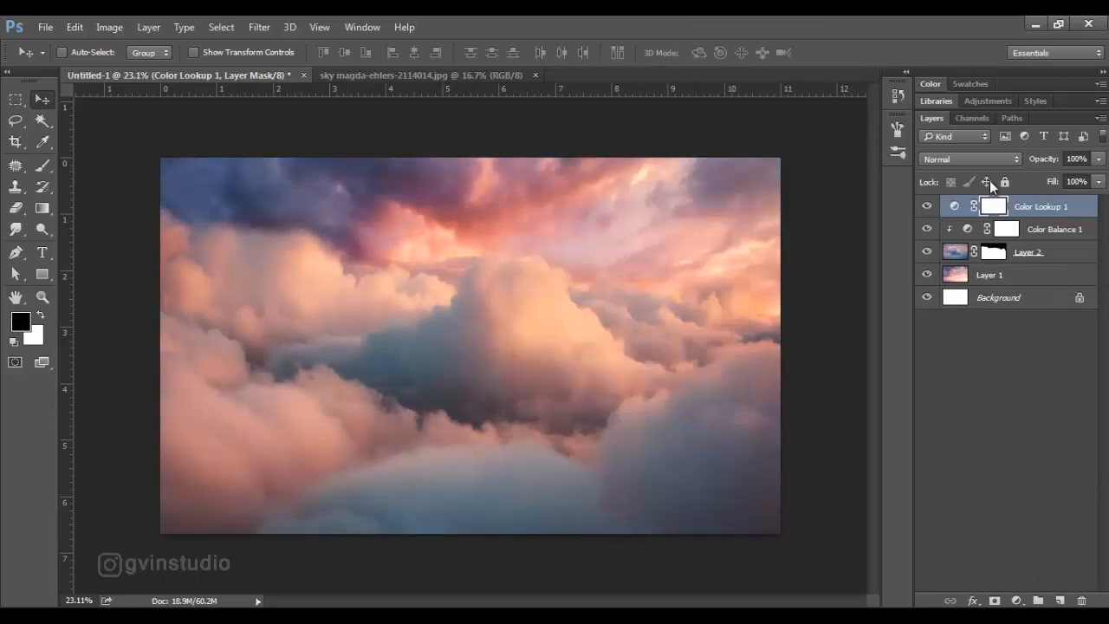
left_click_drag(1021, 165, 1002, 166)
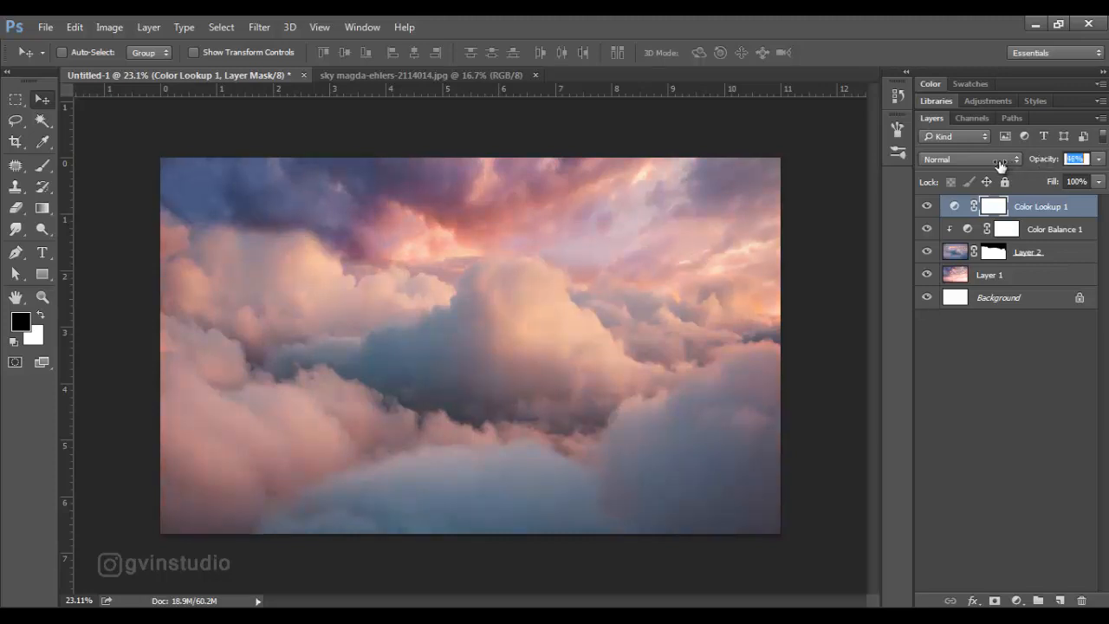
Step: Add a second Color Balance adjustment with midtones at Cyan-Red +2 and Yellow-Blue +24
left_click(1017, 601)
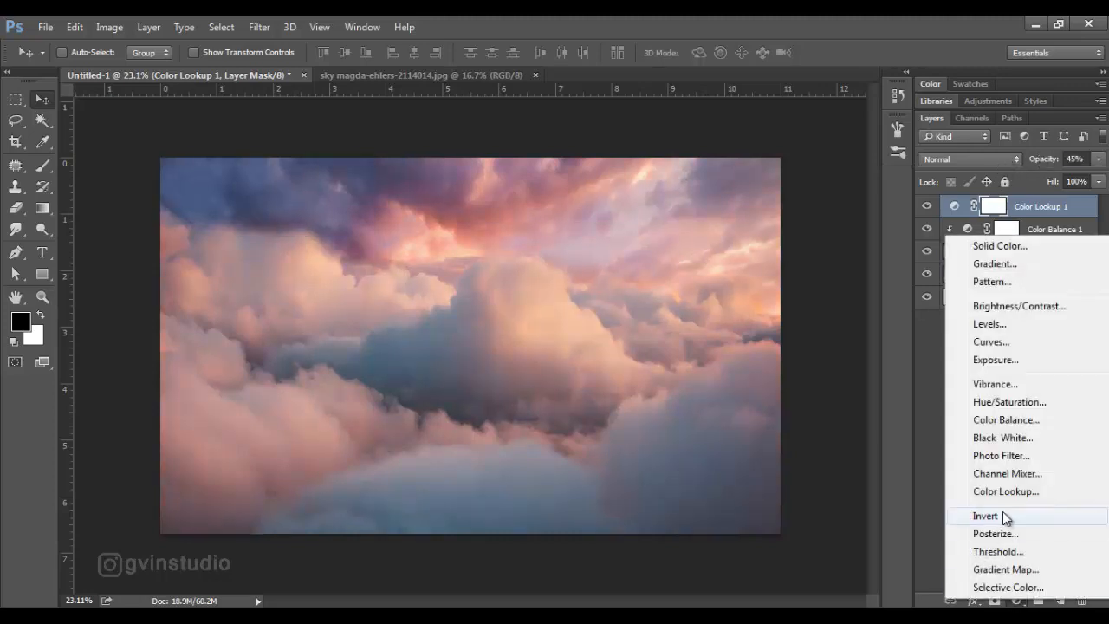
left_click(998, 420)
left_click_drag(675, 218, 740, 240)
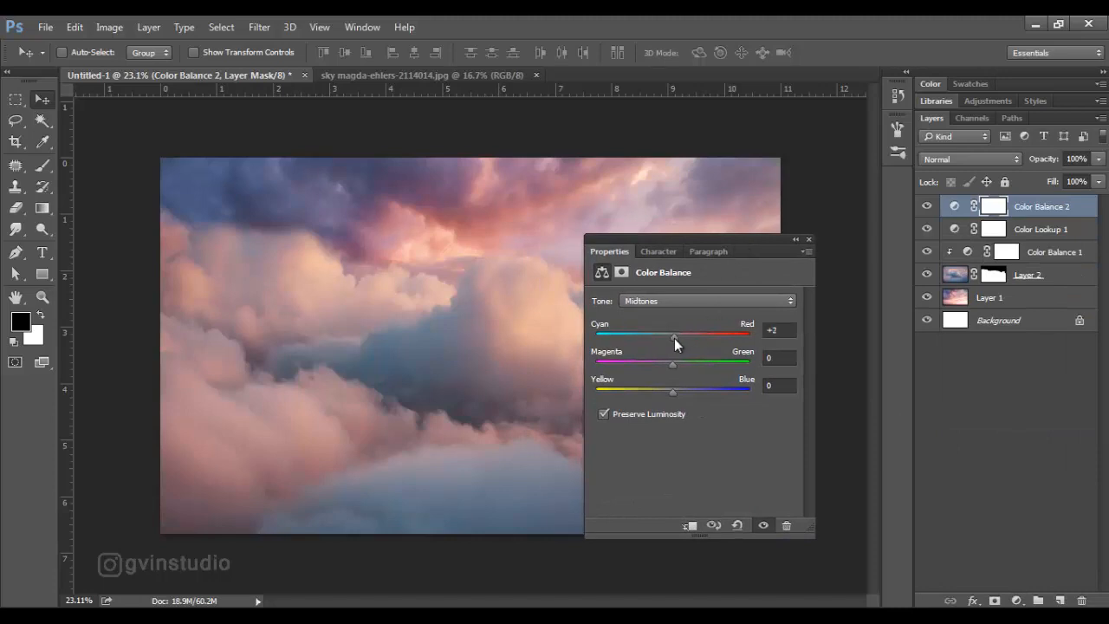
left_click_drag(671, 394, 697, 393)
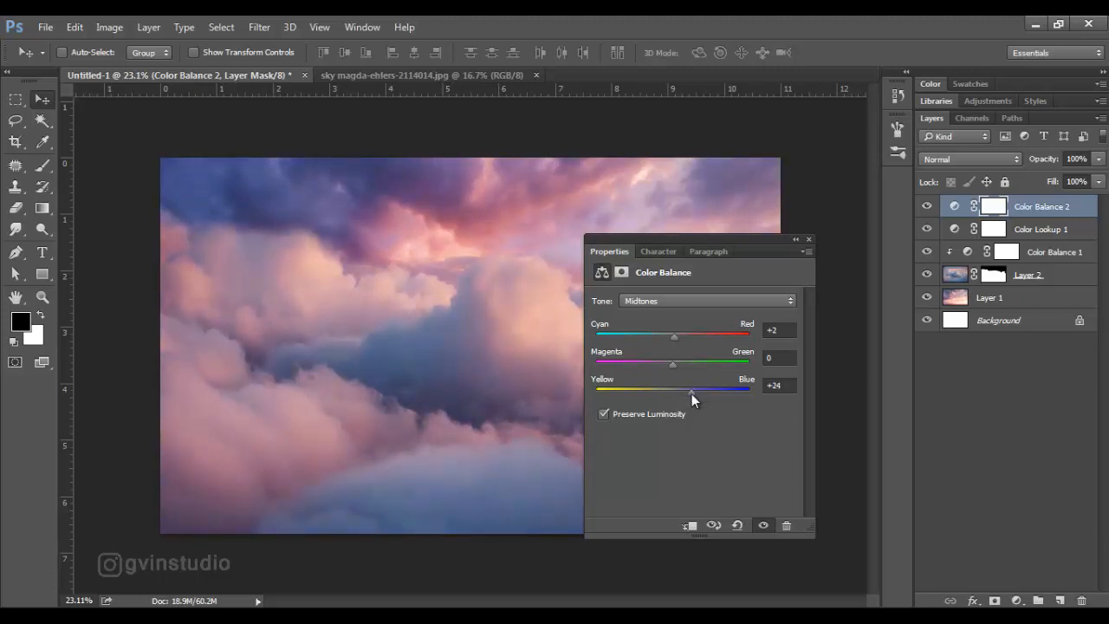
Step: Add another Color Lookup adjustment using the Fuji ETERNA 250D Kodak 2395 3DLUT
left_click(1017, 600)
left_click(1001, 493)
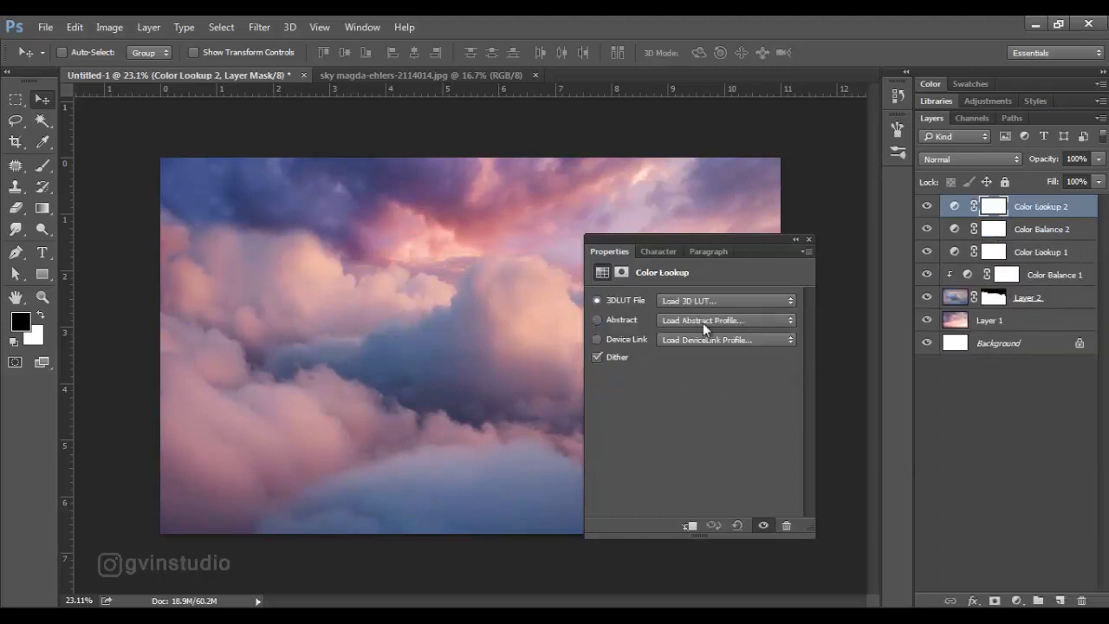
left_click(703, 302)
left_click(710, 258)
Step: Add a Hue/Saturation adjustment and reduce the master saturation to about -35
left_click(1017, 601)
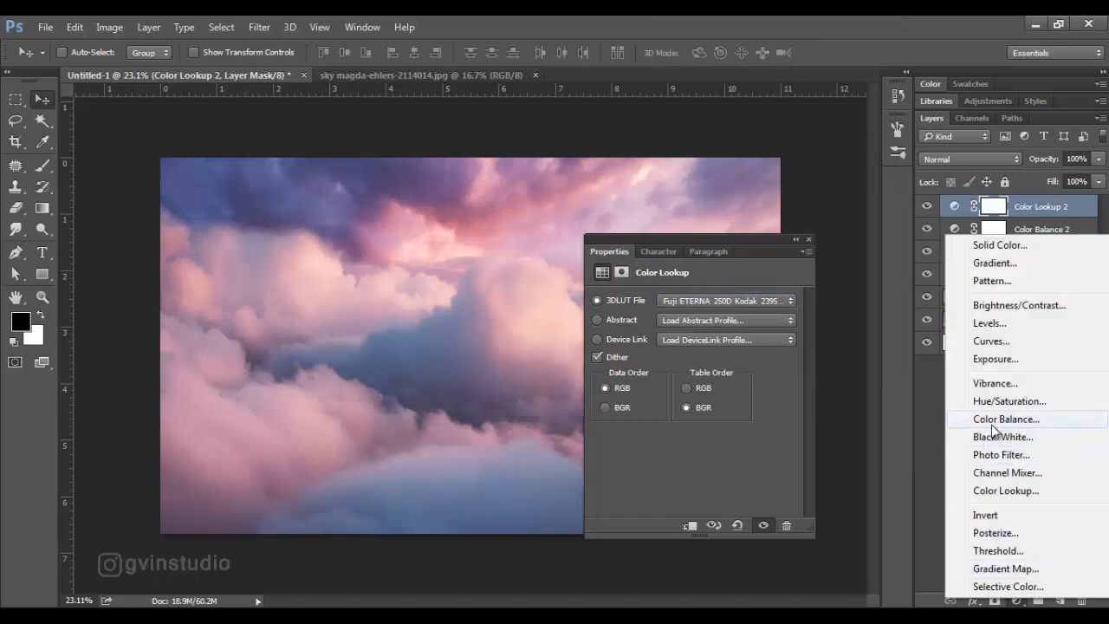
left_click(928, 402)
left_click_drag(692, 395, 657, 396)
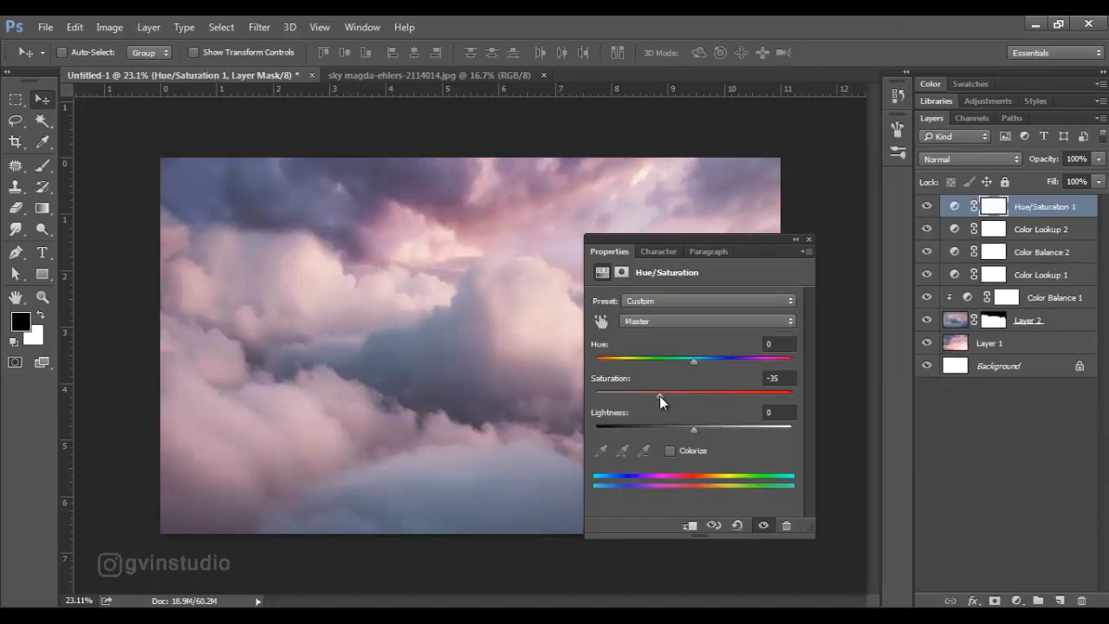
left_click(810, 239)
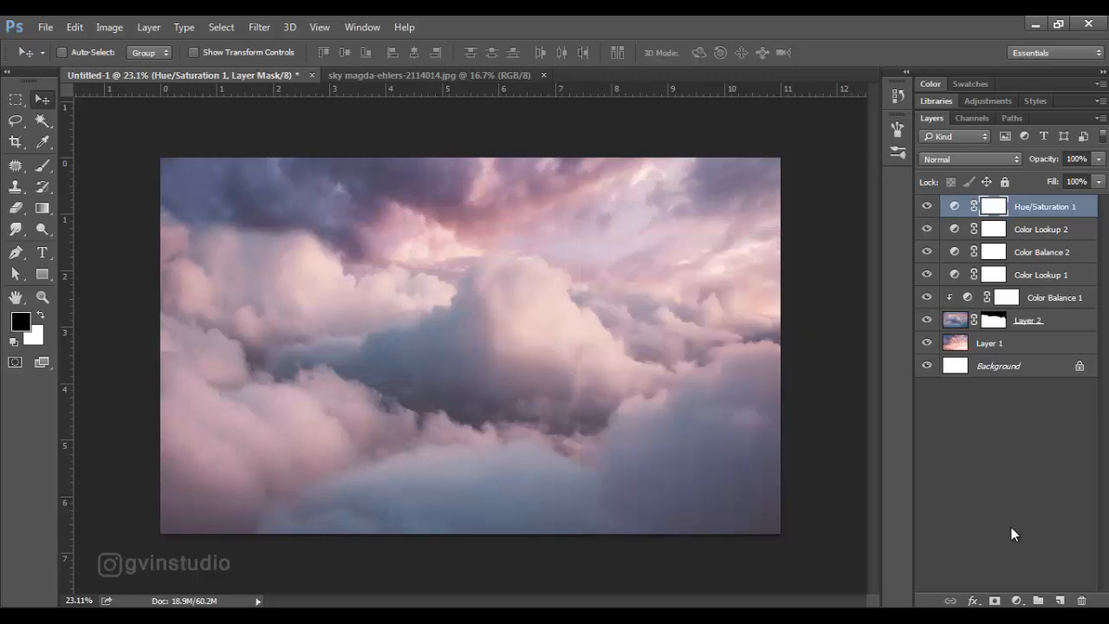
Step: Add an Exposure adjustment above the Hue/Saturation layer and lower its exposure to darken the whole cloudscape
left_click(1018, 601)
left_click(988, 357)
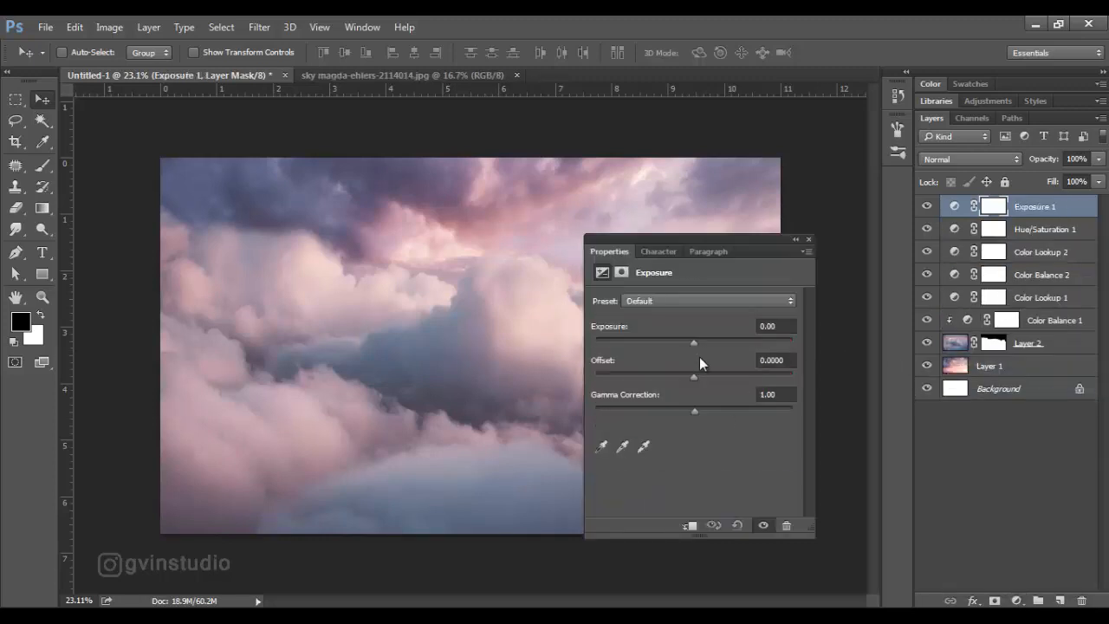
left_click_drag(685, 344, 678, 345)
left_click(809, 239)
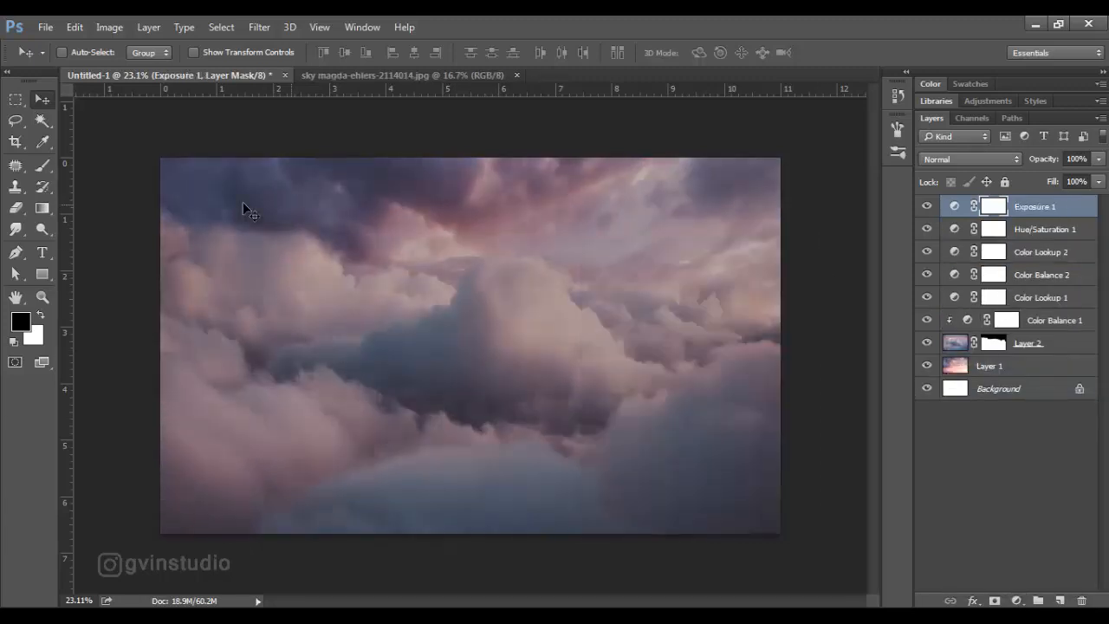
Step: Paint black on the Exposure mask with an 800 px brush over the central and upper clouds to restore their brightness
left_click(45, 165)
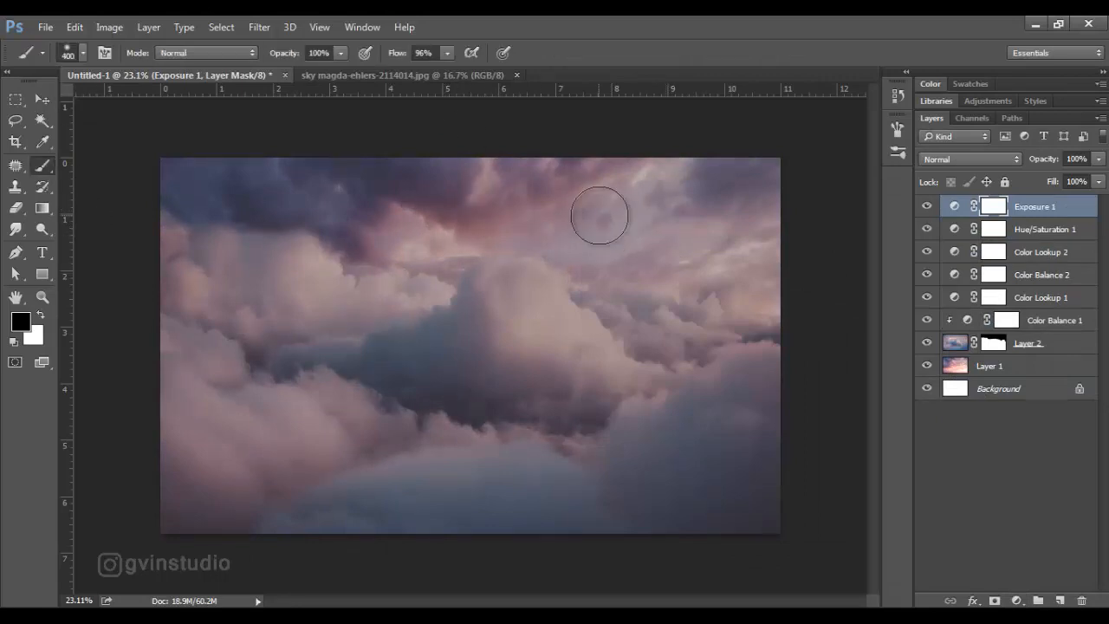
key("bracketright")
key("bracketright")
key("bracketright")
key("bracketright")
mouse_move(659, 203)
left_mouse_down()
mouse_move(515, 232)
mouse_move(372, 286)
mouse_move(388, 350)
mouse_move(487, 371)
mouse_move(594, 364)
mouse_move(685, 329)
mouse_move(724, 250)
mouse_move(571, 216)
mouse_move(324, 230)
mouse_move(249, 330)
mouse_move(372, 361)
mouse_move(580, 377)
left_mouse_up()
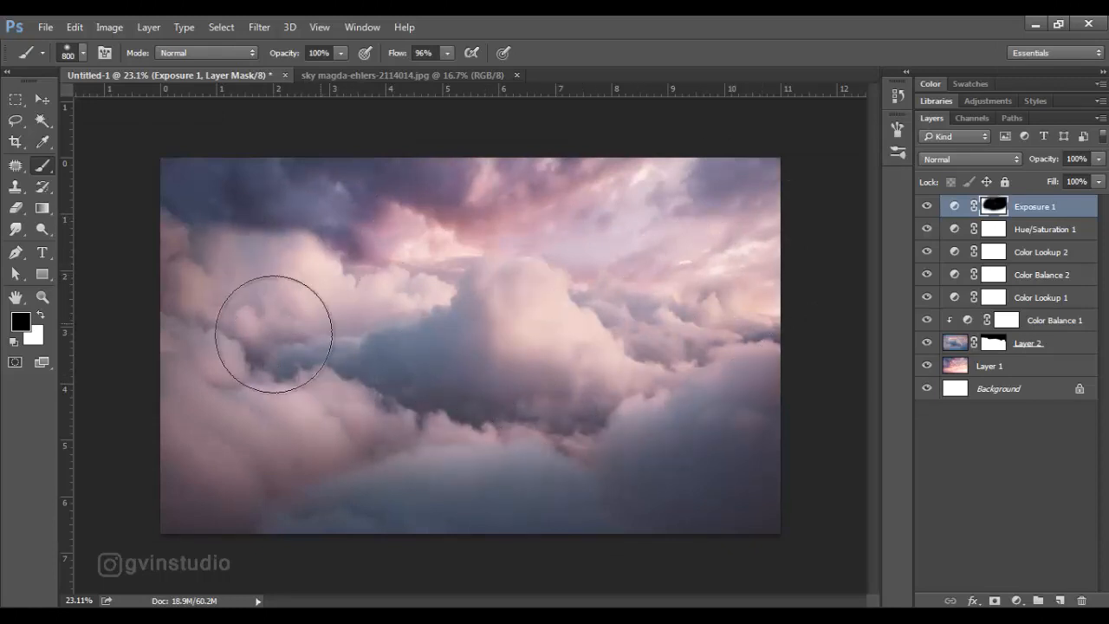
Step: Create a new layer and paint sampled pale pink haze over the central and upper-right clouds at 34% opacity and 60% flow
left_click(1061, 601)
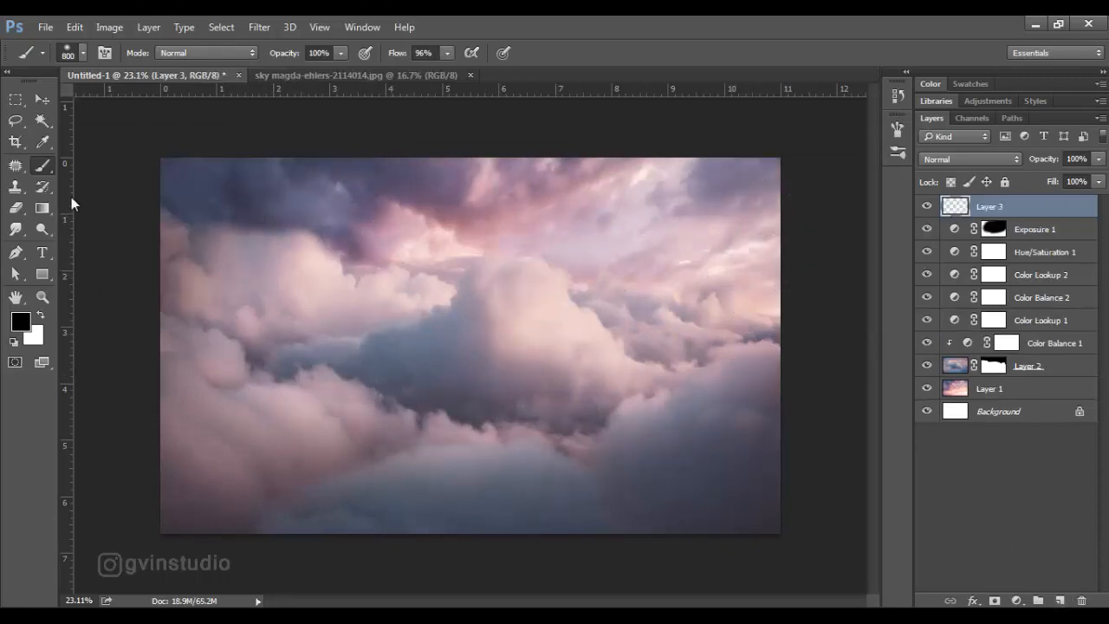
left_click(472, 254, "alt")
left_click_drag(241, 58, 239, 58)
left_click_drag(371, 57, 369, 58)
mouse_move(425, 285)
left_mouse_down()
mouse_move(259, 311)
mouse_move(332, 320)
mouse_move(547, 302)
mouse_move(616, 320)
mouse_move(689, 297)
mouse_move(696, 241)
mouse_move(675, 191)
mouse_move(452, 204)
mouse_move(698, 308)
mouse_move(687, 358)
mouse_move(825, 323)
mouse_move(789, 244)
mouse_move(621, 373)
mouse_move(682, 329)
mouse_move(747, 227)
mouse_move(542, 380)
mouse_move(457, 388)
mouse_move(310, 359)
mouse_move(298, 337)
mouse_move(539, 308)
mouse_move(725, 246)
mouse_move(650, 195)
mouse_move(753, 260)
mouse_move(761, 299)
mouse_move(770, 218)
left_mouse_up()
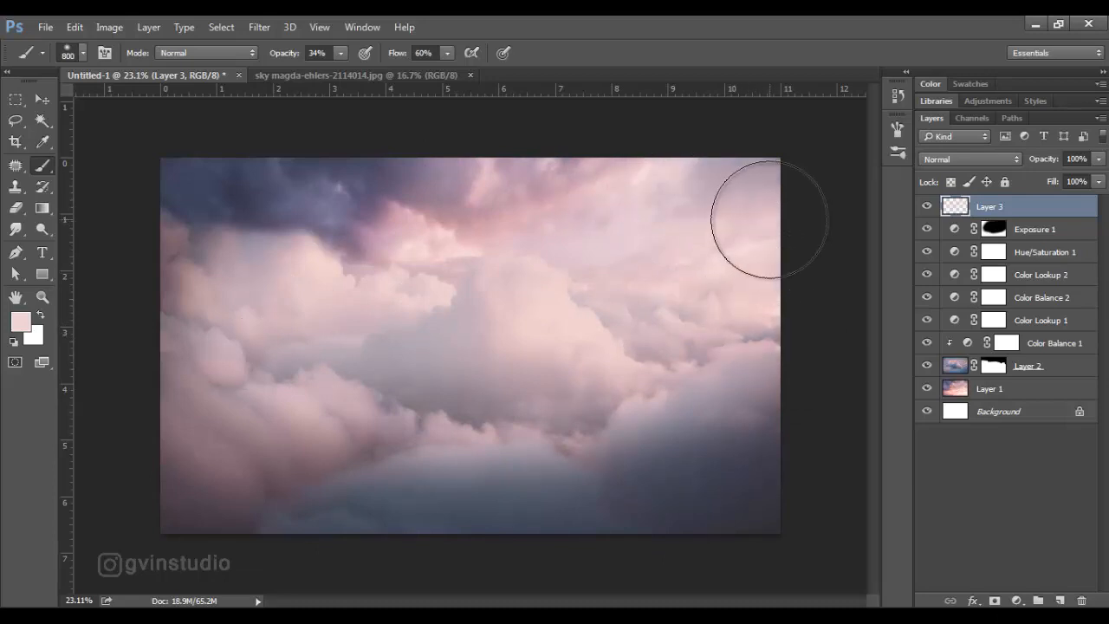
Step: Close the sky magda-ehlers-2114014 photo and open the jon-petter-wiig-wexTvbzMpAA-unsplash rock image
left_click(471, 76)
scroll(577, 346, "down", 1, "alt")
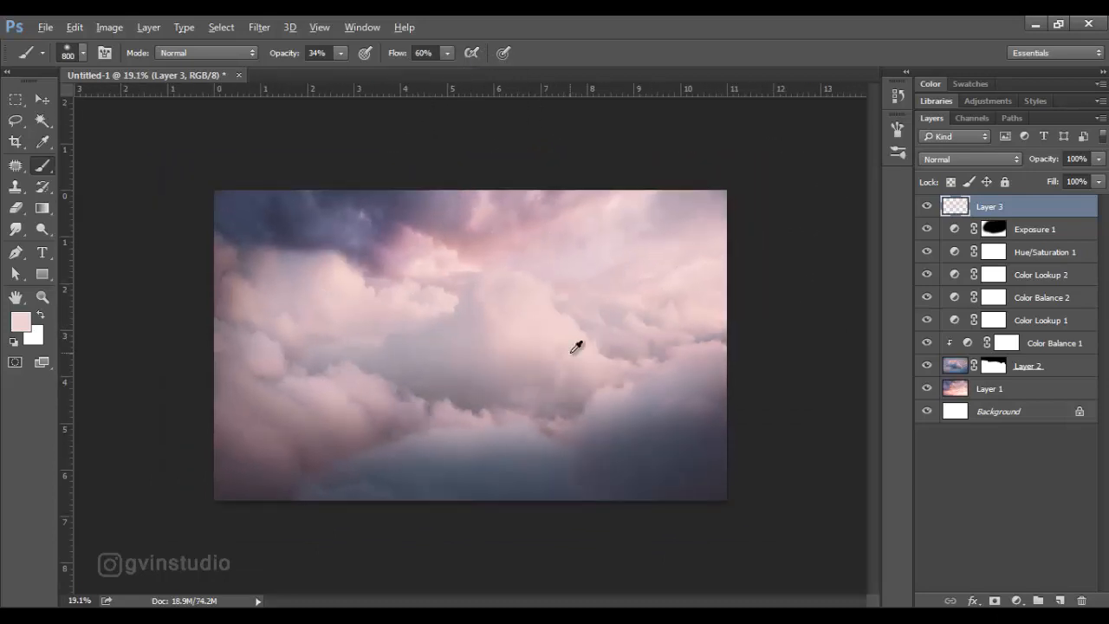
scroll(576, 347, "up", 2, "alt")
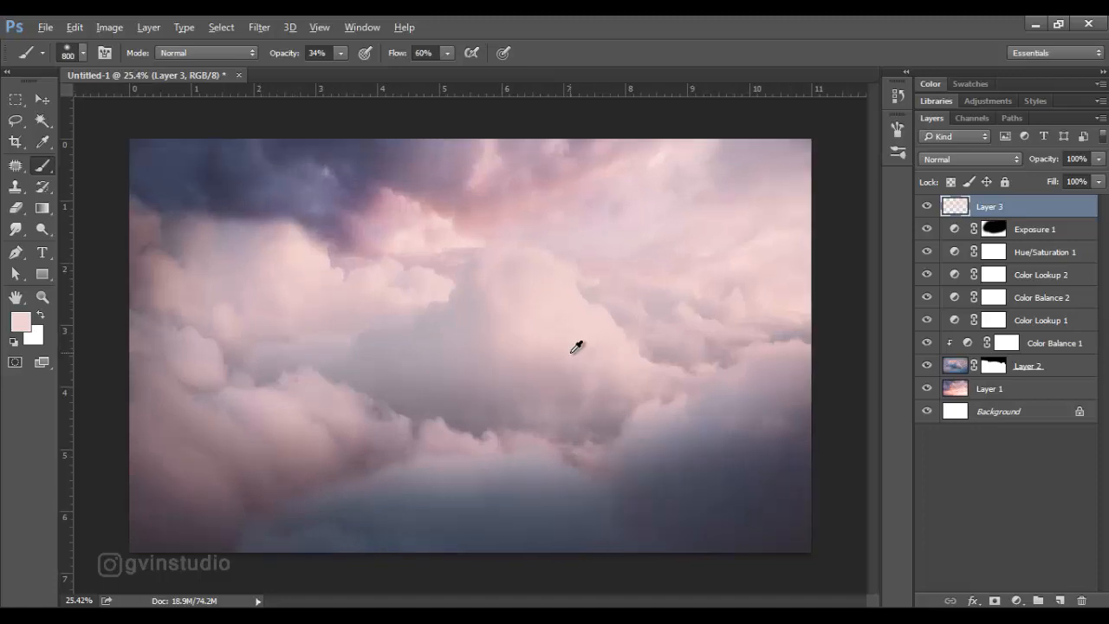
left_click(45, 27)
left_click(60, 61)
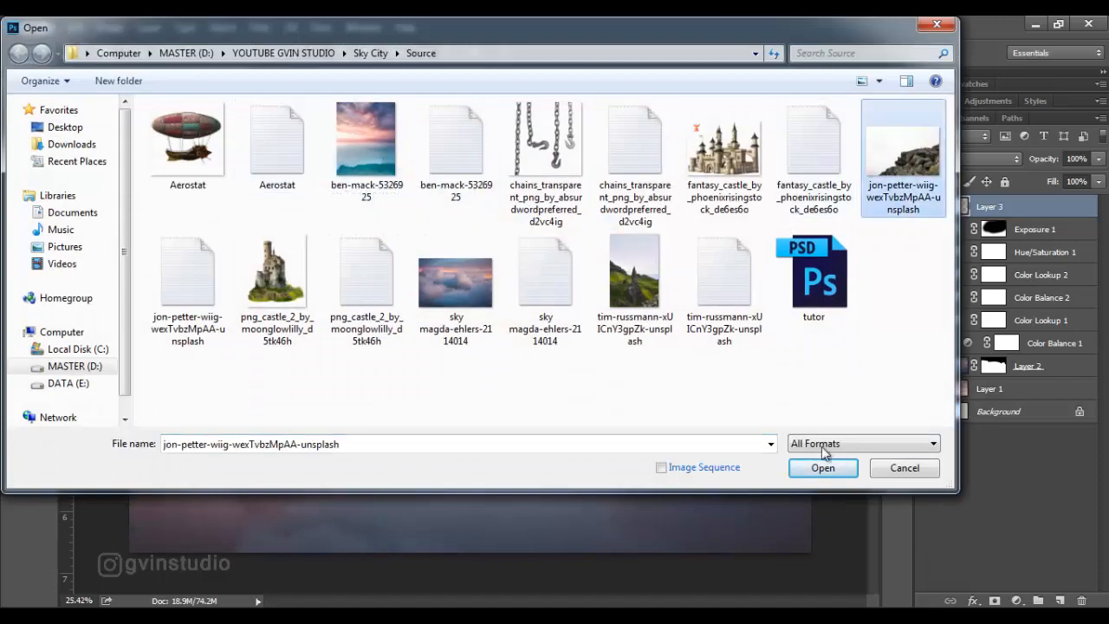
left_click(824, 468)
Step: Unlock the rock photo's background layer, select the entire white sky with the Magic Wand and delete it
key("w")
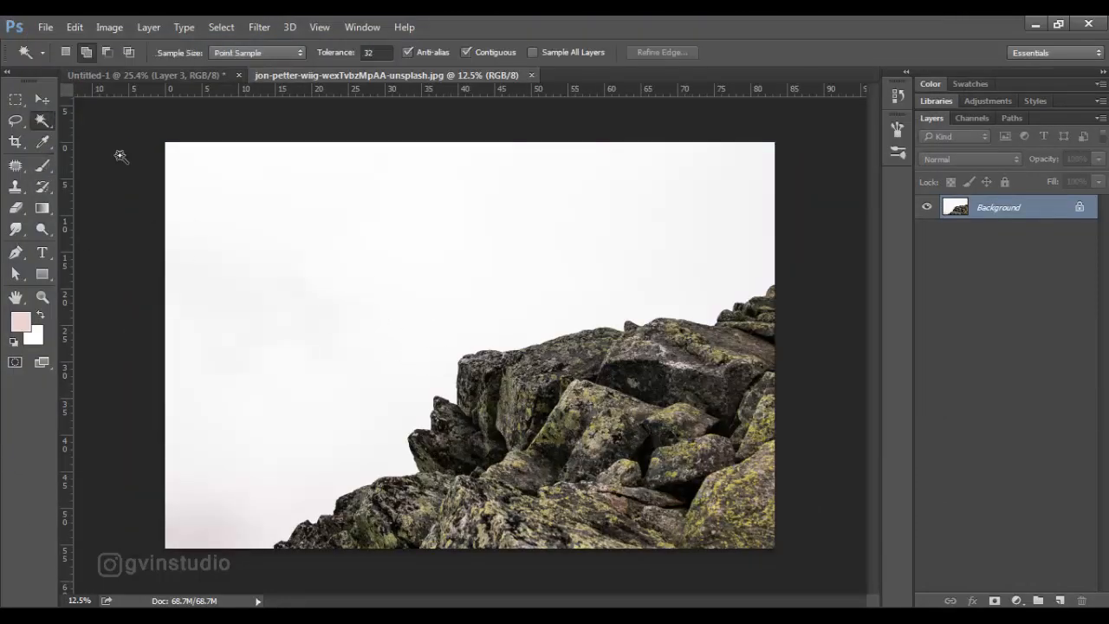
double_click(975, 221, "alt")
left_click(462, 254)
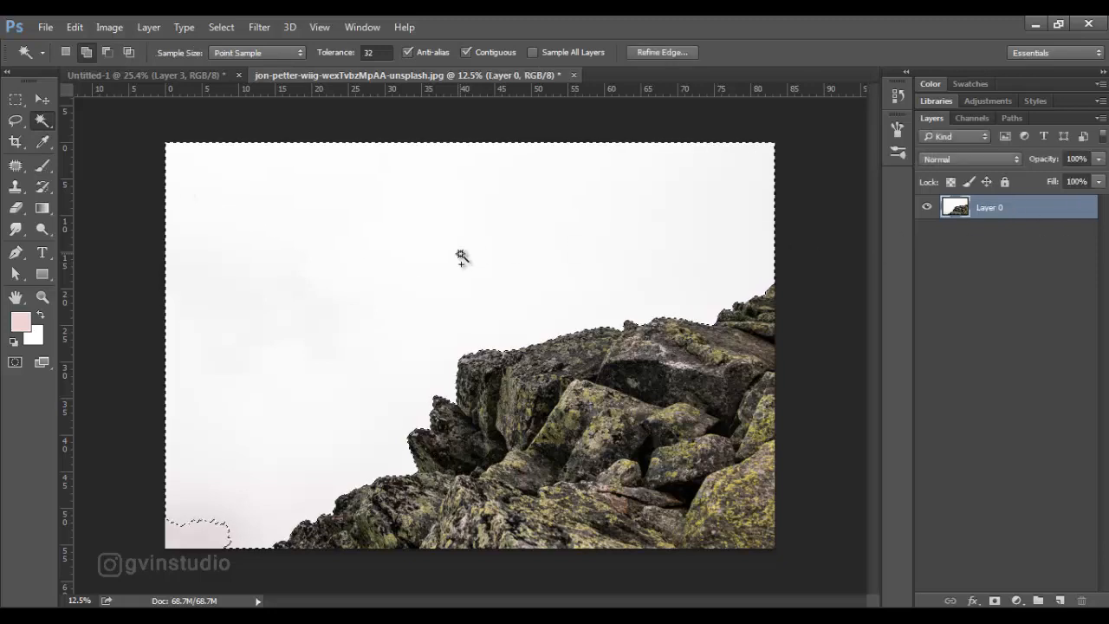
left_click(221, 539, "shift")
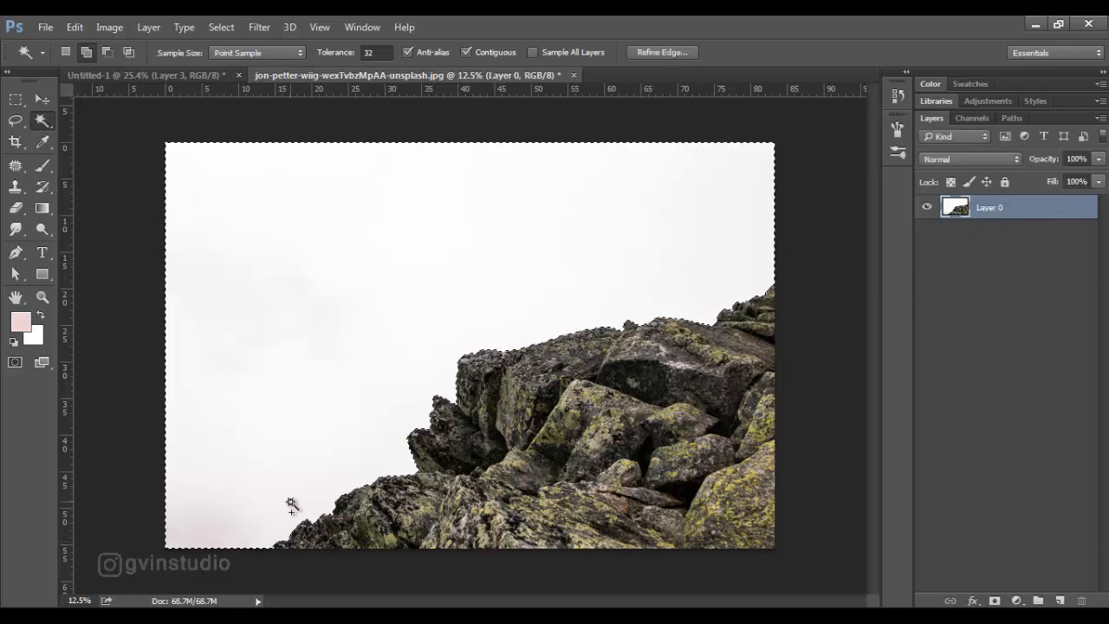
key("Delete")
key("ctrl+d")
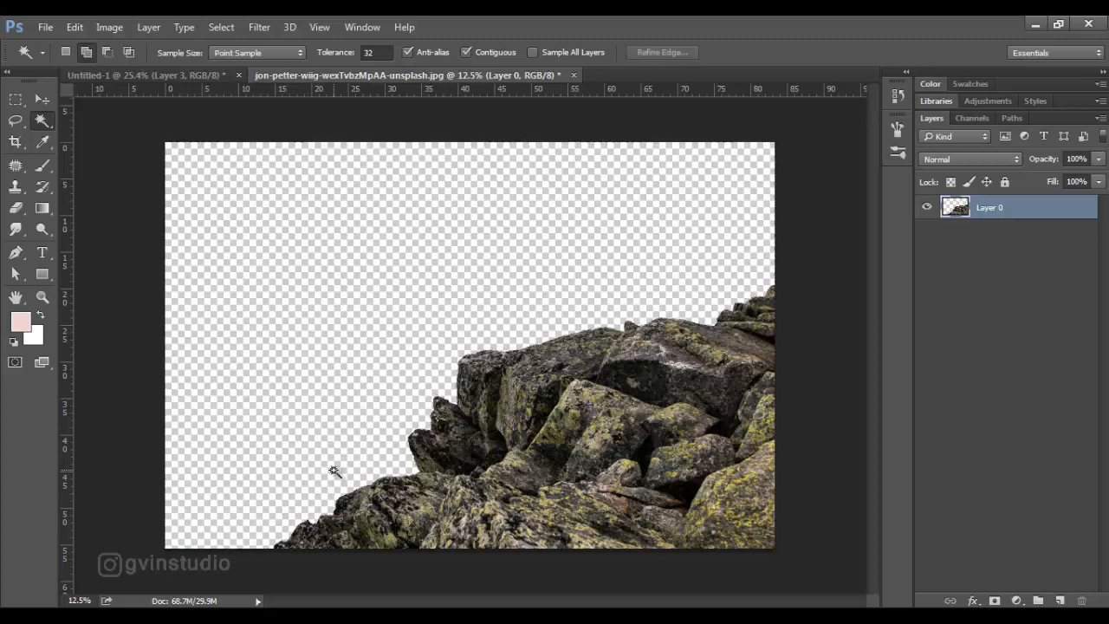
Step: Bring the cut-out rocks into the Untitled-1 cloud composite as a new layer on top
left_click(39, 100)
left_click_drag(438, 303, 330, 213)
left_click_drag(381, 255, 500, 279)
Step: Scale the rock layer down to about 31% and place it in the lower-right corner of the canvas
key("ctrl+t")
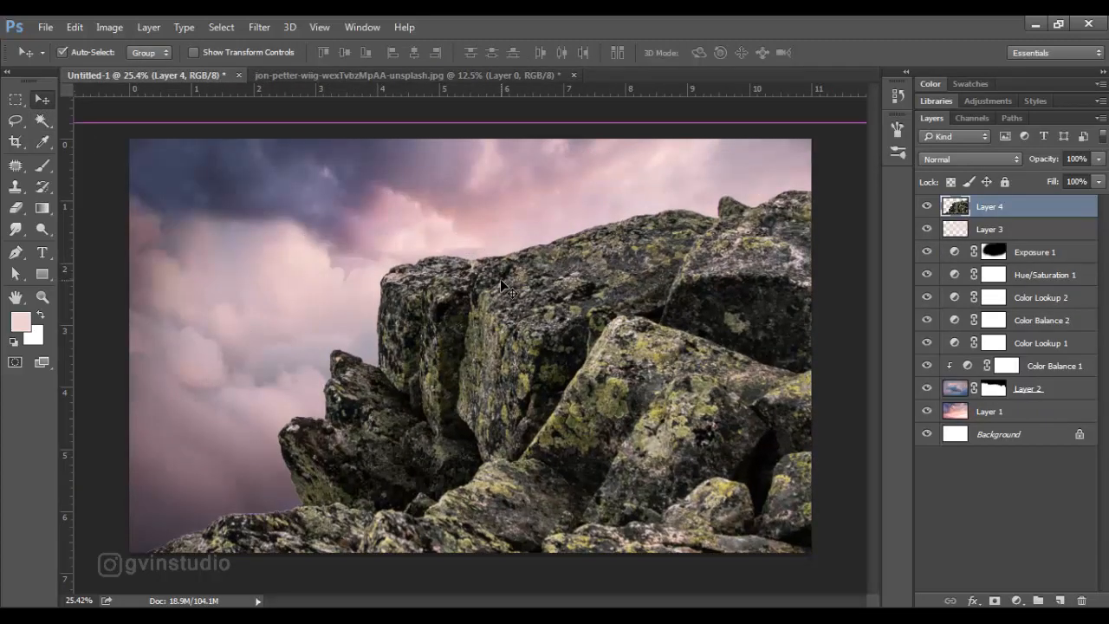
left_click_drag(223, 53, 178, 64)
left_click_drag(655, 392, 795, 489)
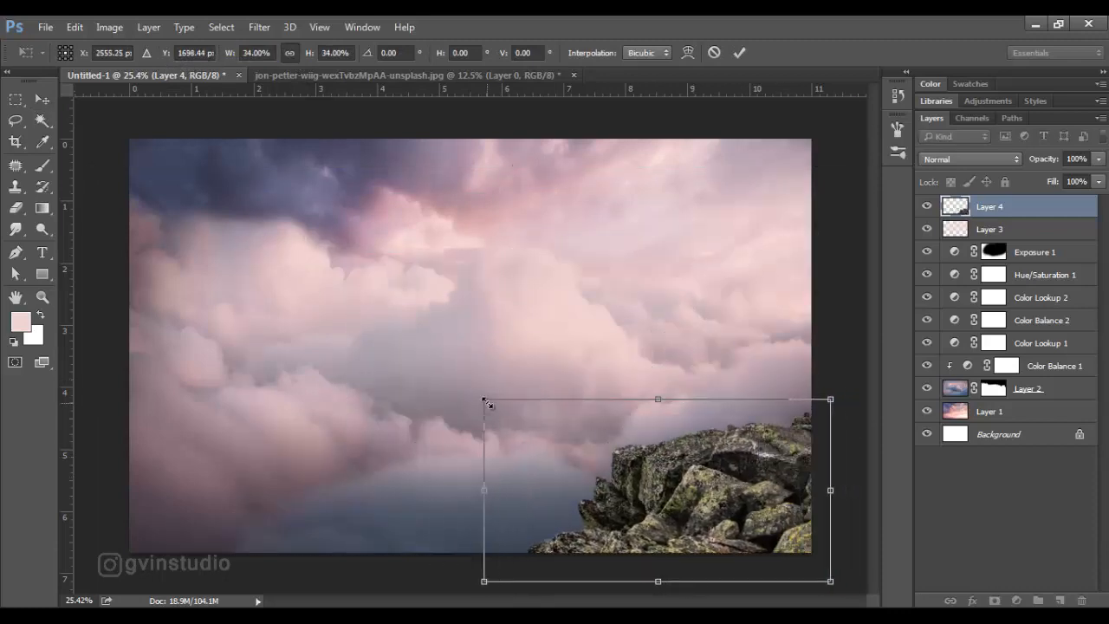
left_click_drag(481, 399, 514, 418)
left_click_drag(722, 475, 694, 458)
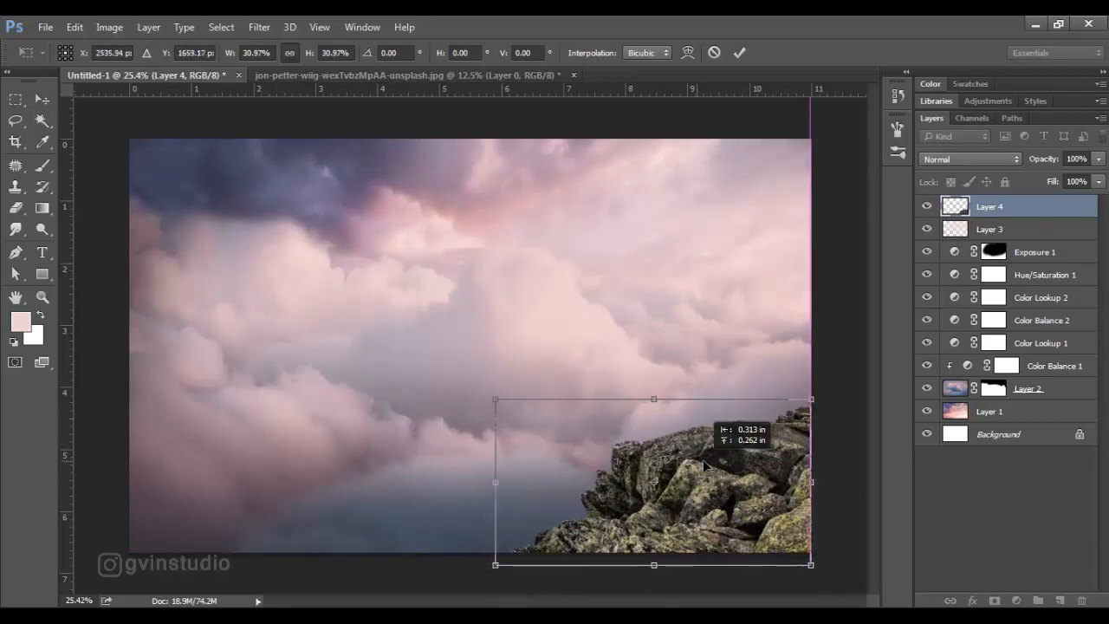
left_click(739, 52)
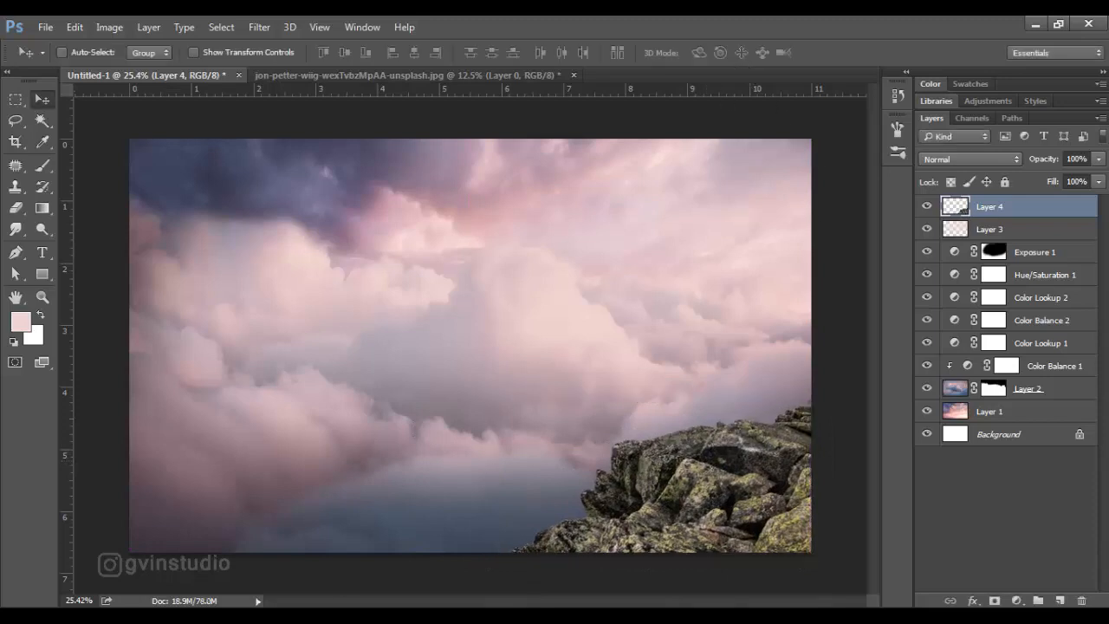
Step: Enlarge the rocks and lower them so only their upper ledge shows in the canvas's lower-right corner
left_click_drag(719, 410, 725, 396)
key("ctrl+t")
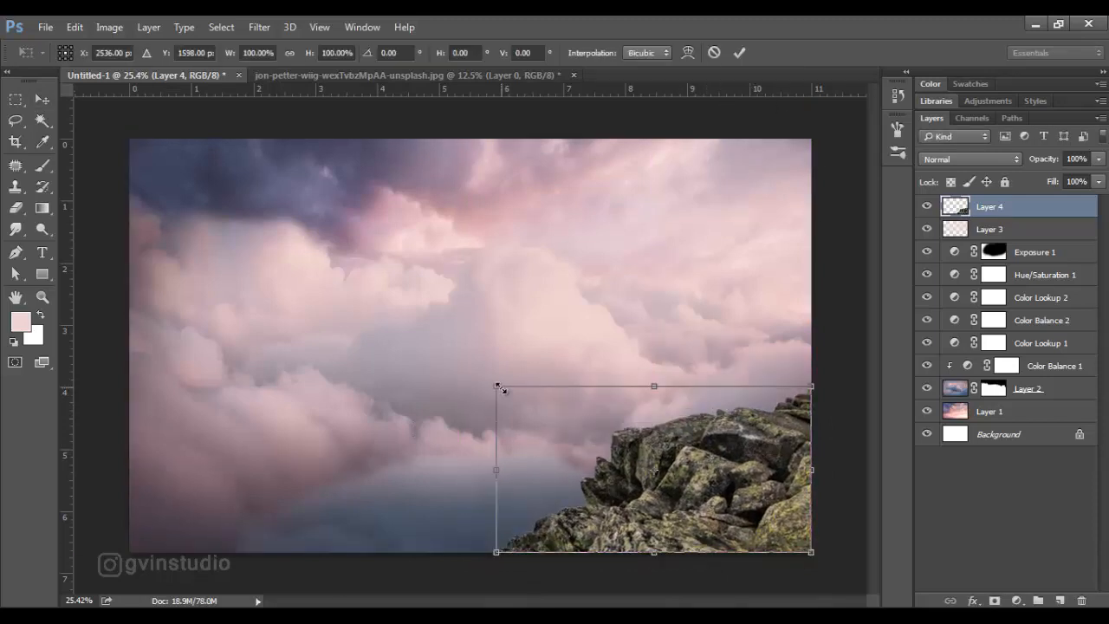
left_click_drag(499, 386, 313, 291)
left_click_drag(682, 408, 724, 528)
left_click_drag(359, 416, 383, 432)
mouse_move(673, 504)
left_mouse_down()
mouse_move(670, 493)
mouse_move(684, 499)
left_mouse_up()
left_click(739, 52)
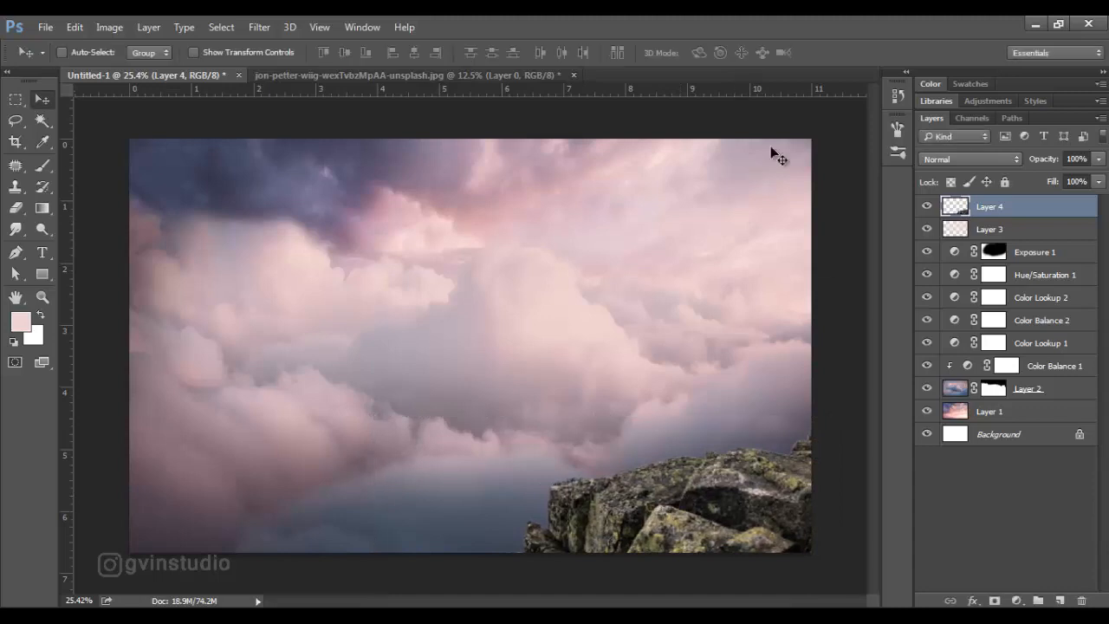
Step: Add an Exposure adjustment clipped to the rock layer with exposure at -2.75
left_click(1018, 601)
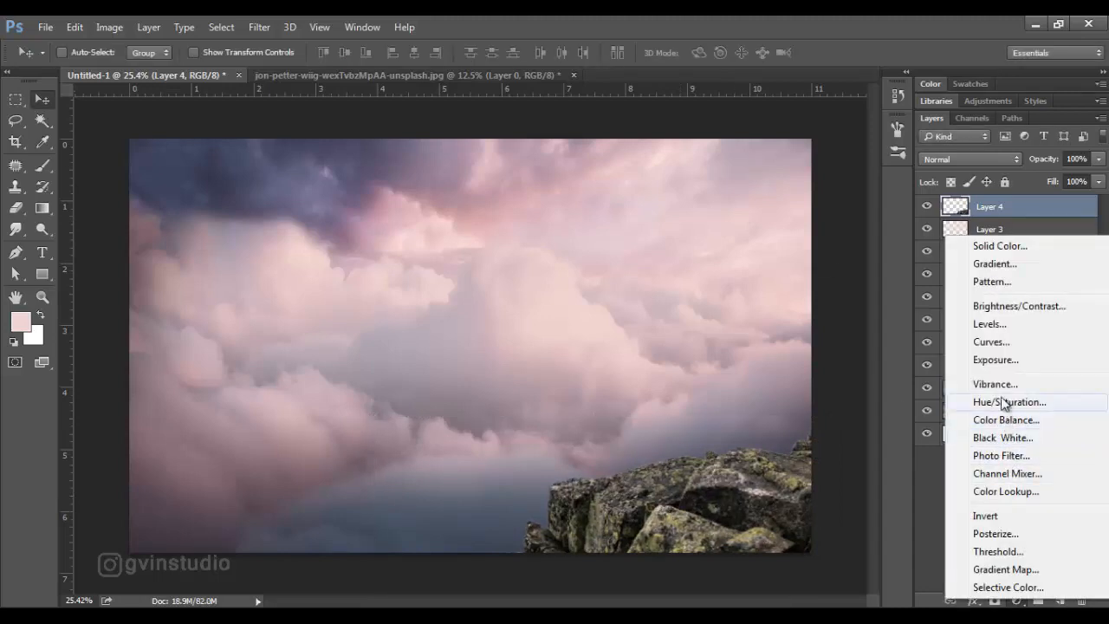
left_click(996, 360)
left_click_drag(694, 340, 672, 340)
left_click_drag(606, 235, 134, 200)
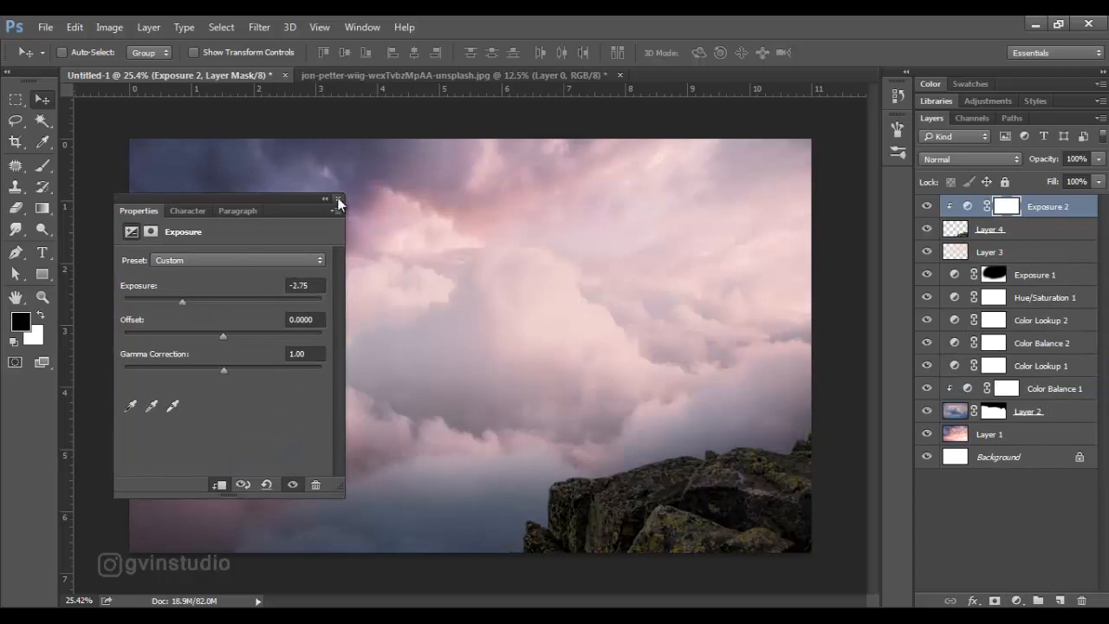
left_click(338, 198)
Step: Paint black on the rocks' Exposure mask with a small 75% opacity brush to bring light back to the upper rock surfaces
left_click(46, 168)
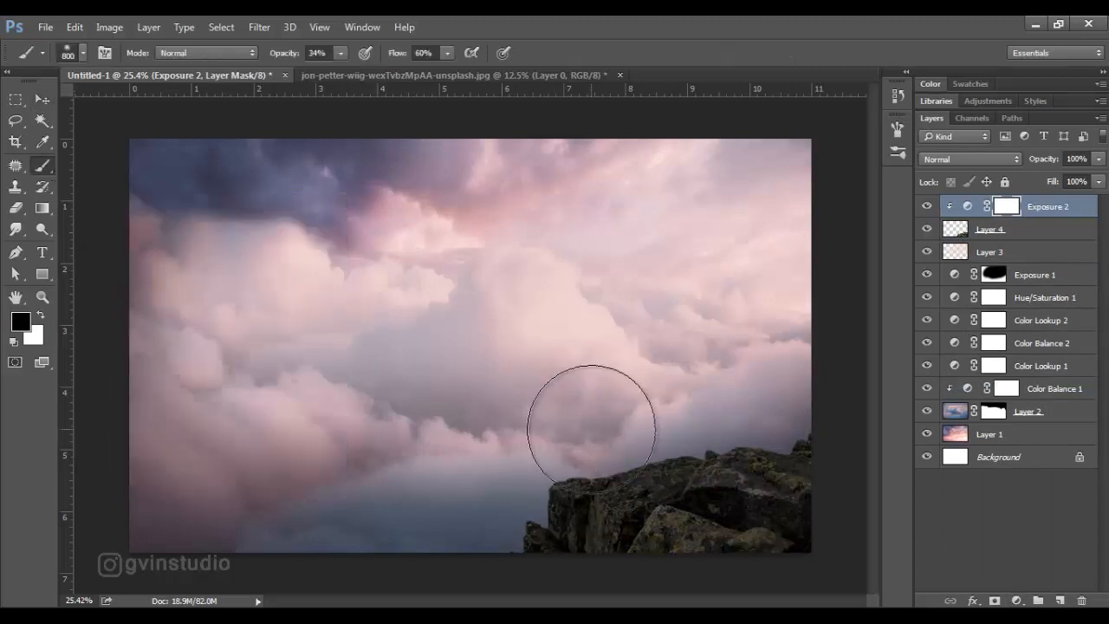
key("bracketleft")
key("bracketleft")
key("bracketleft")
key("bracketleft")
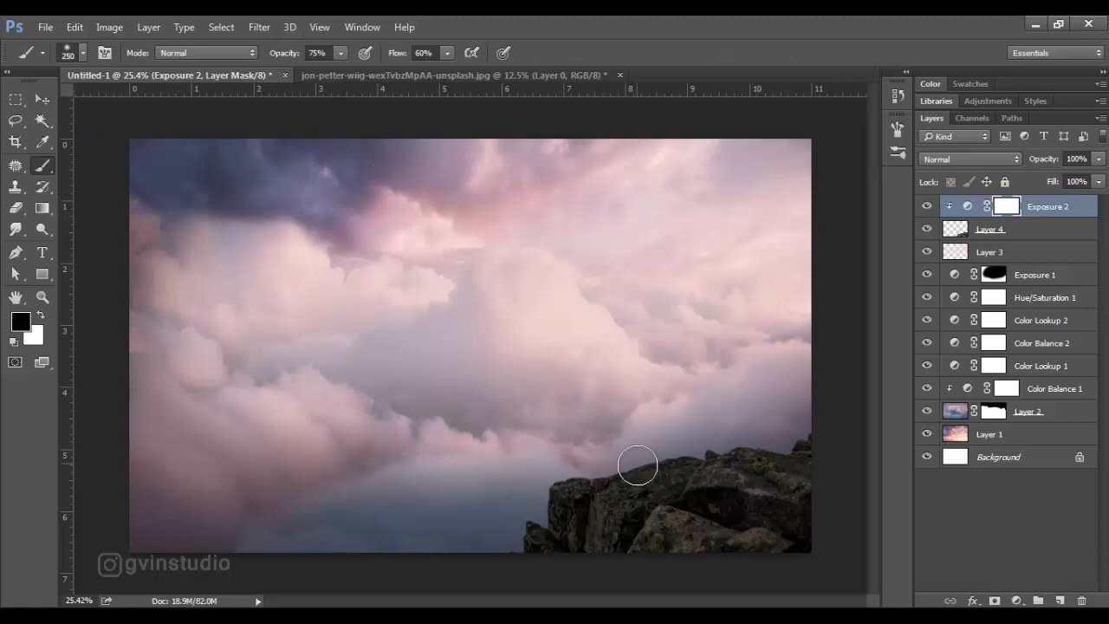
mouse_move(581, 480)
left_mouse_down()
mouse_move(625, 489)
mouse_move(669, 484)
mouse_move(682, 467)
mouse_move(793, 481)
mouse_move(777, 467)
mouse_move(819, 451)
left_mouse_up()
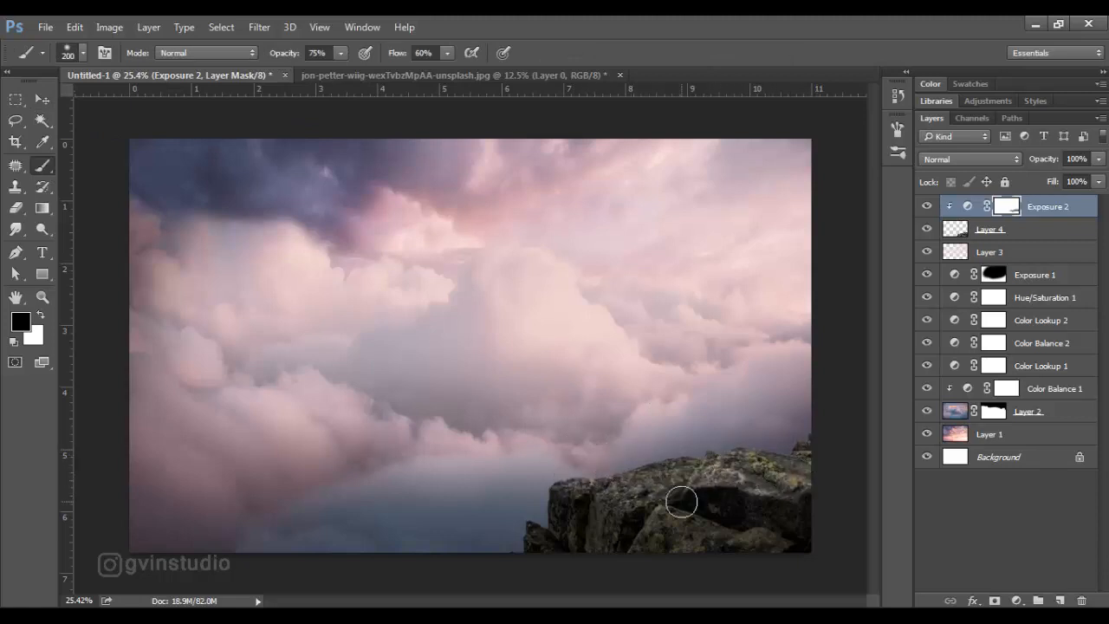
left_click_drag(680, 519, 731, 537)
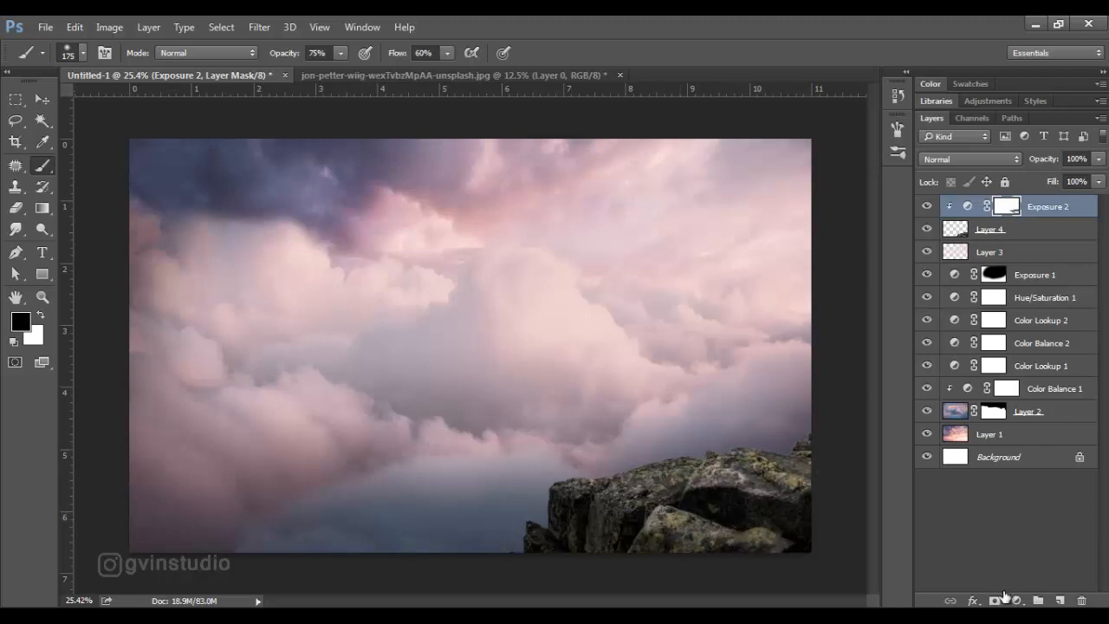
Step: Add a pink (#dca5b0) Solid Color fill in Soft Light mode, clipped to the rocks
left_click(1006, 596)
left_click(1003, 246)
left_click(651, 399)
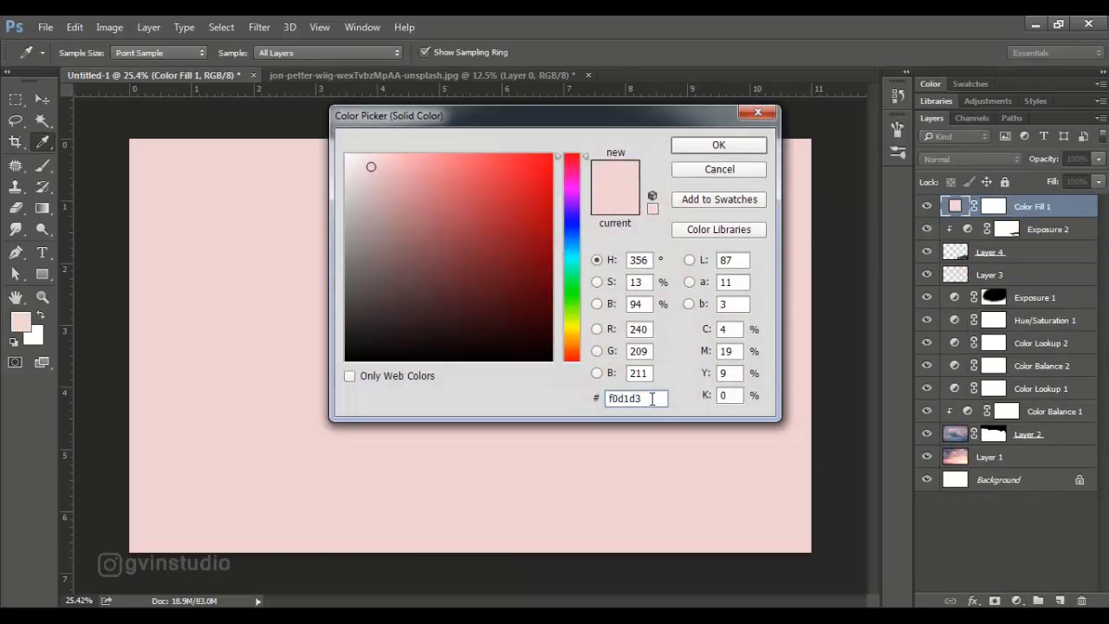
type("dca5b0")
left_click(718, 145)
left_click(953, 161)
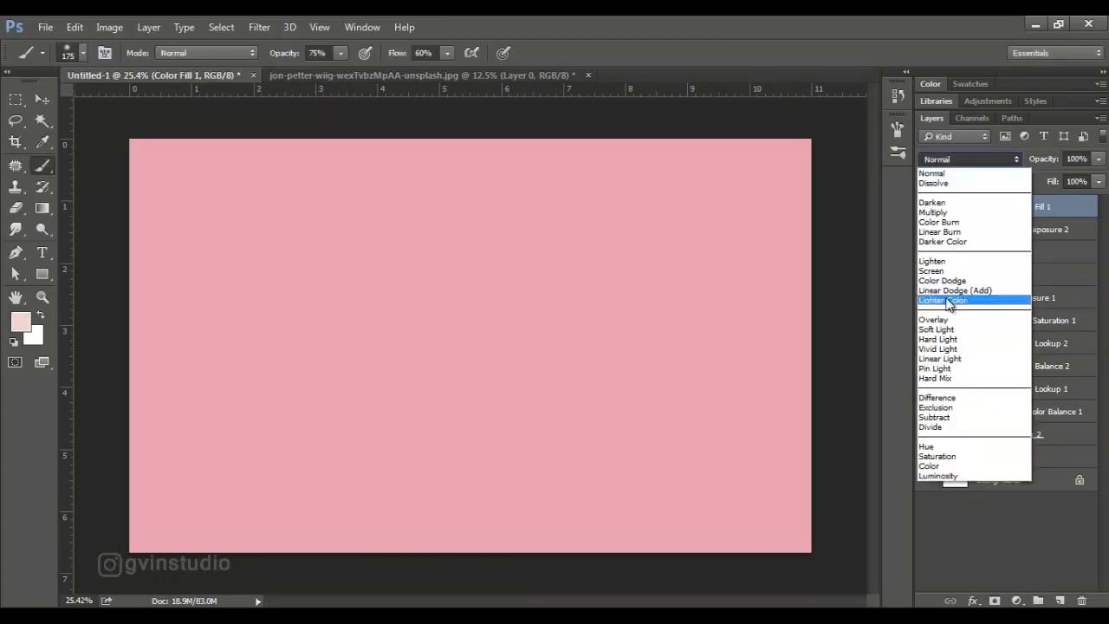
left_click(947, 322)
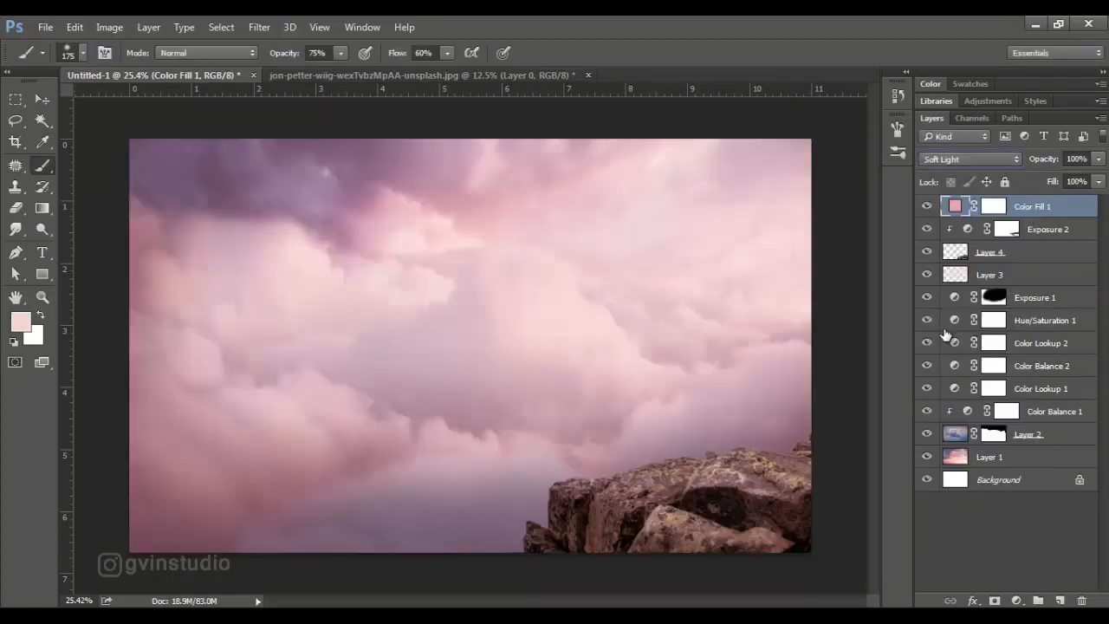
left_click(1065, 217, "alt")
Step: Invert the pink fill's mask to black and paint white along the rock tops to tint their lit surfaces
left_click(1008, 208)
key("ctrl+i")
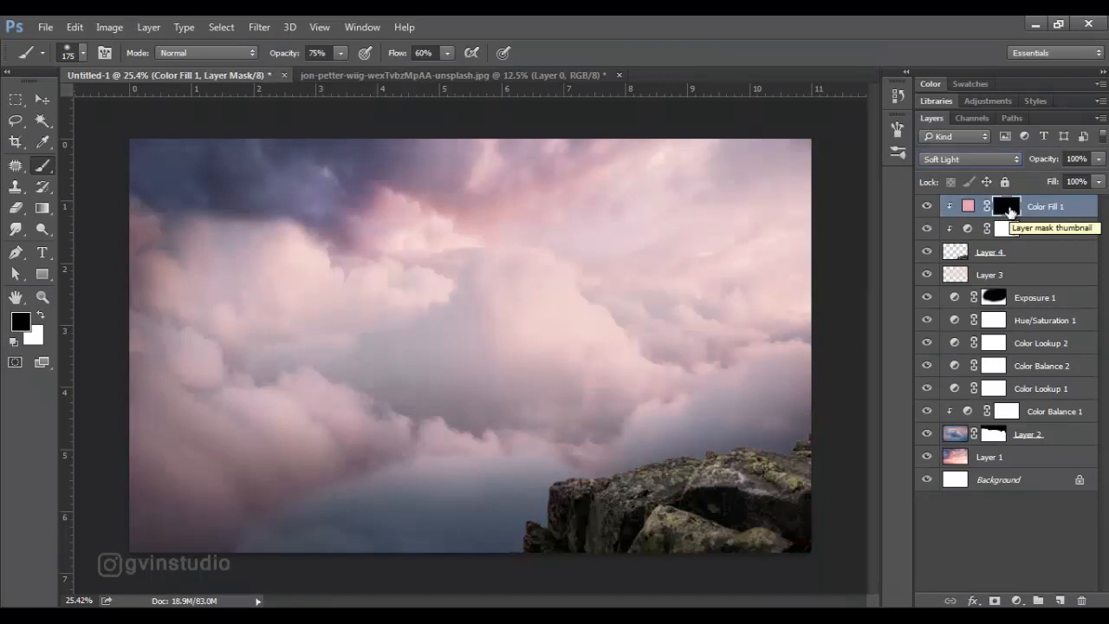
left_click(40, 317)
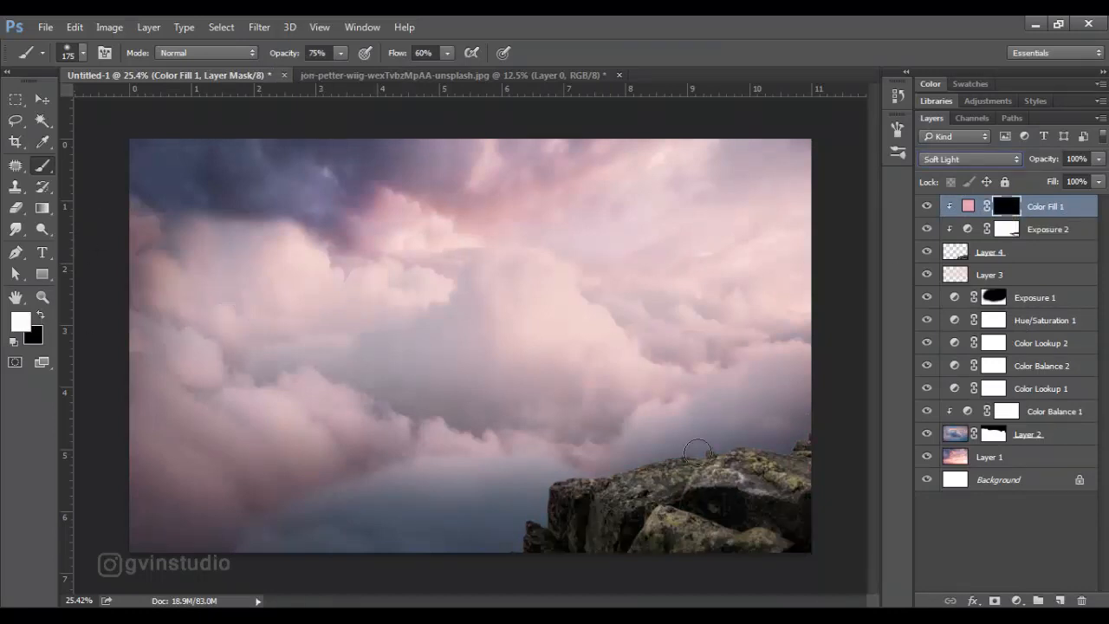
mouse_move(697, 451)
left_mouse_down()
mouse_move(737, 467)
mouse_move(565, 469)
mouse_move(641, 491)
mouse_move(736, 476)
mouse_move(793, 488)
mouse_move(766, 450)
mouse_move(726, 496)
mouse_move(667, 519)
mouse_move(749, 537)
mouse_move(783, 488)
left_mouse_up()
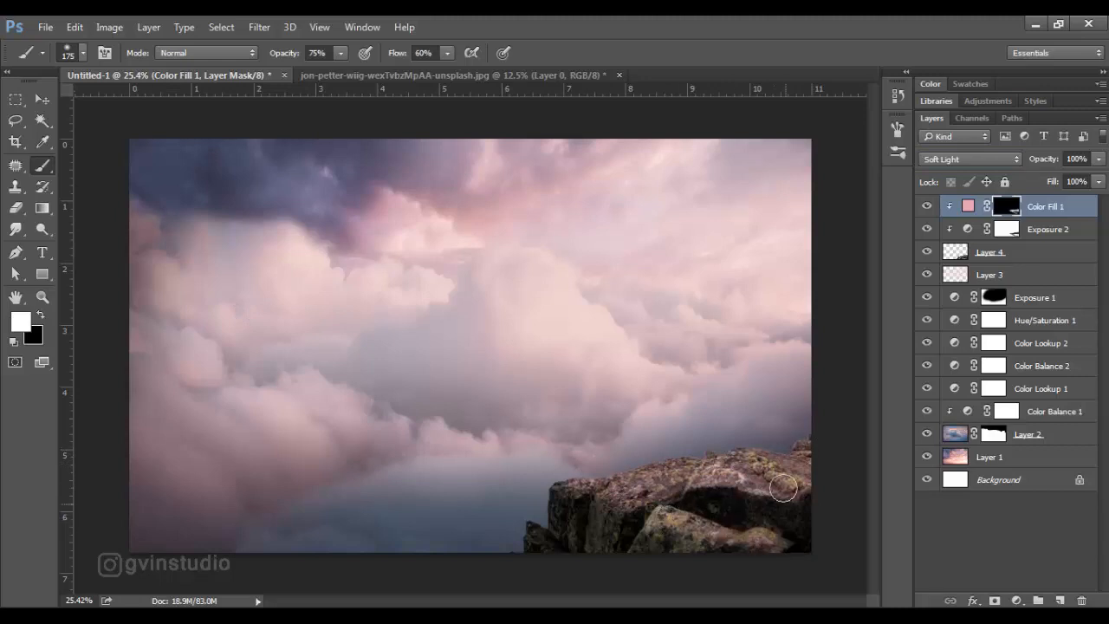
Step: Add a Levels adjustment clipped to the rocks and lower its white output level to darken them
left_click(1017, 601)
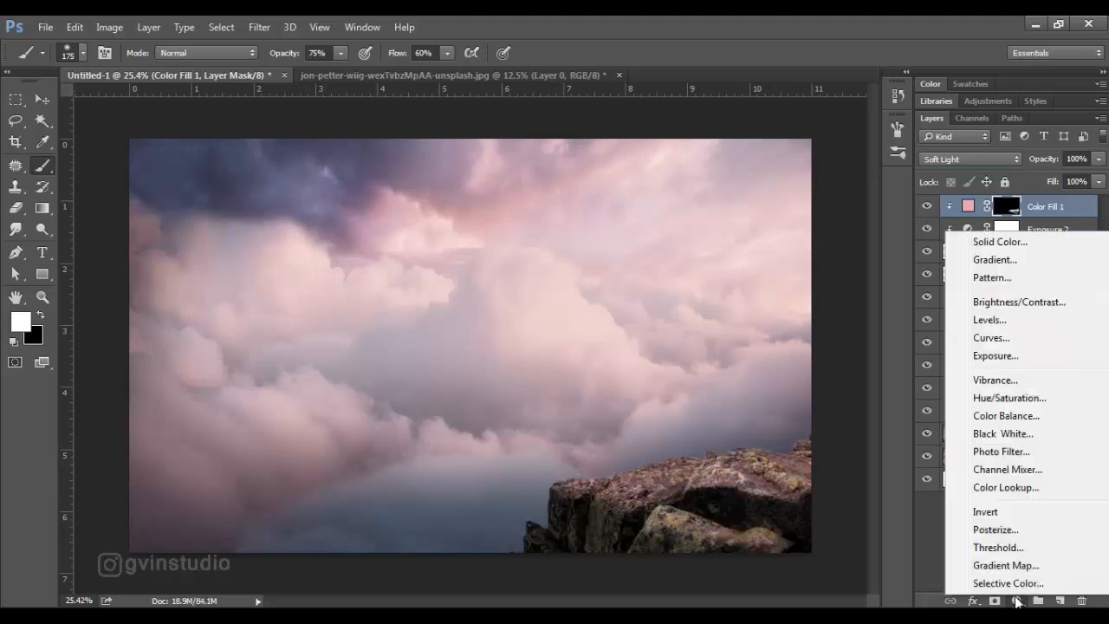
left_click(993, 319)
left_click_drag(324, 424, 260, 425)
left_click(338, 200)
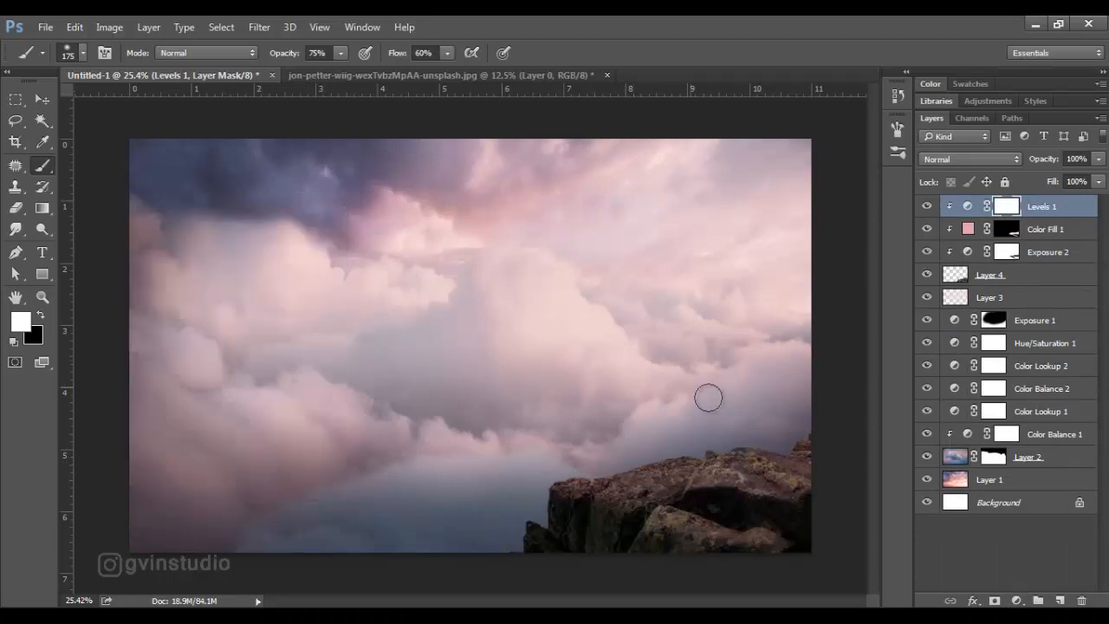
Step: Paint black on the Levels mask with a 400 px brush along the rock tops to restore their highlights
key("x")
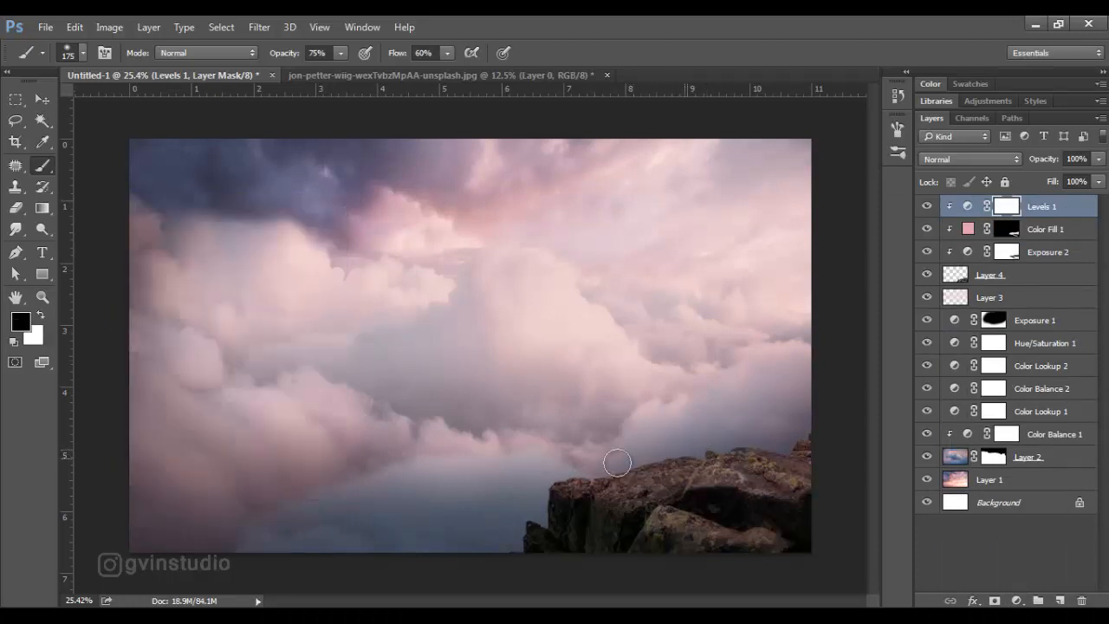
key("bracketright")
key("bracketright")
key("bracketright")
key("bracketright")
mouse_move(582, 455)
left_mouse_down()
mouse_move(793, 466)
mouse_move(739, 462)
mouse_move(660, 496)
mouse_move(683, 513)
mouse_move(684, 480)
mouse_move(786, 466)
mouse_move(640, 470)
left_mouse_up()
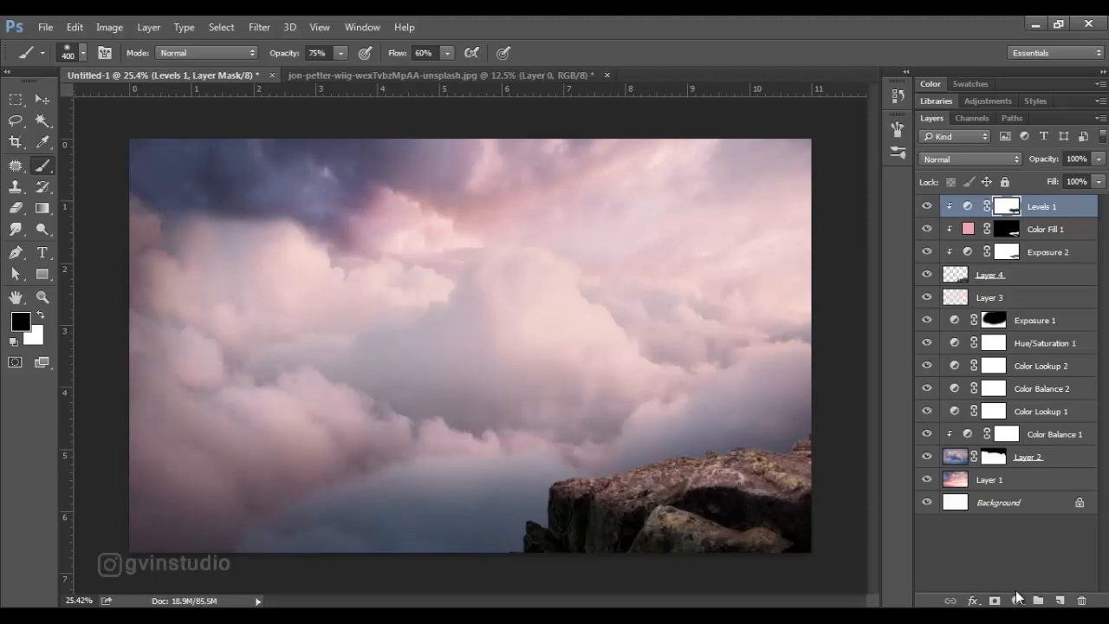
Step: Add a Brightness/Contrast adjustment clipped to the rocks and raise its brightness
left_click(1017, 600)
left_click(1016, 303)
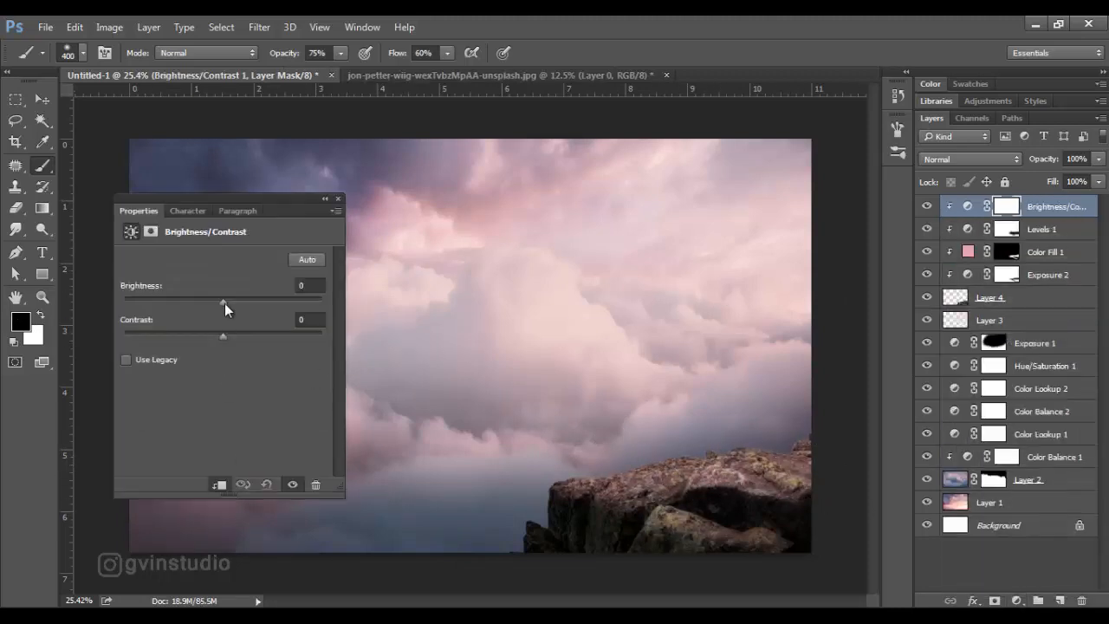
left_click_drag(224, 303, 256, 304)
left_click(338, 198)
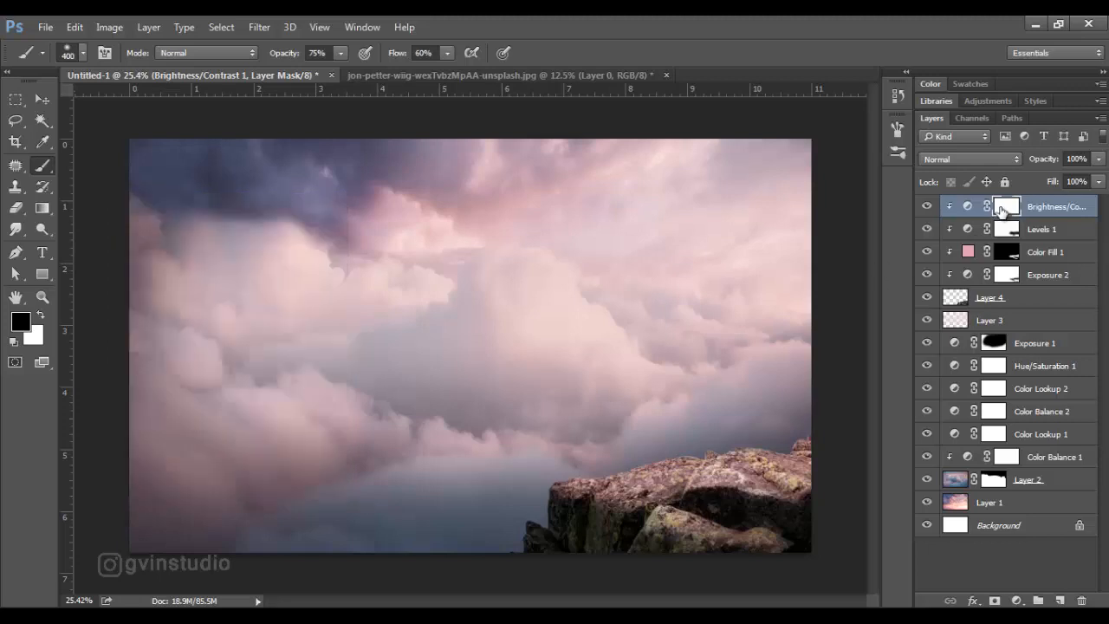
Step: Invert the Brightness/Contrast mask to black and paint white along the rock tops with a 150 px brush to brighten them
key("ctrl+i")
key("x")
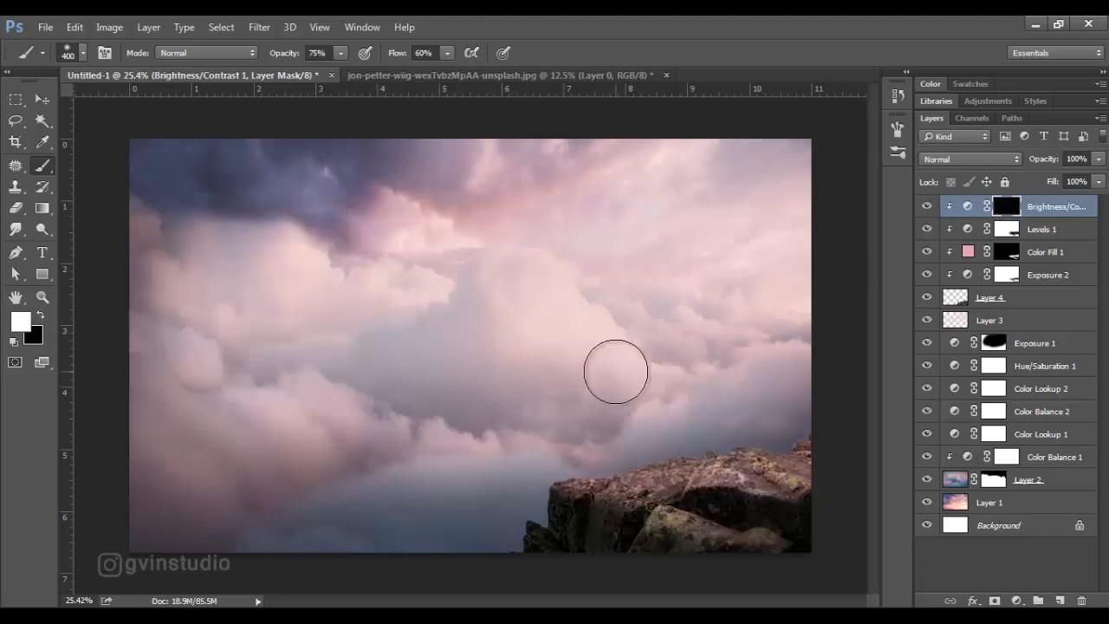
key("bracketleft")
key("bracketleft")
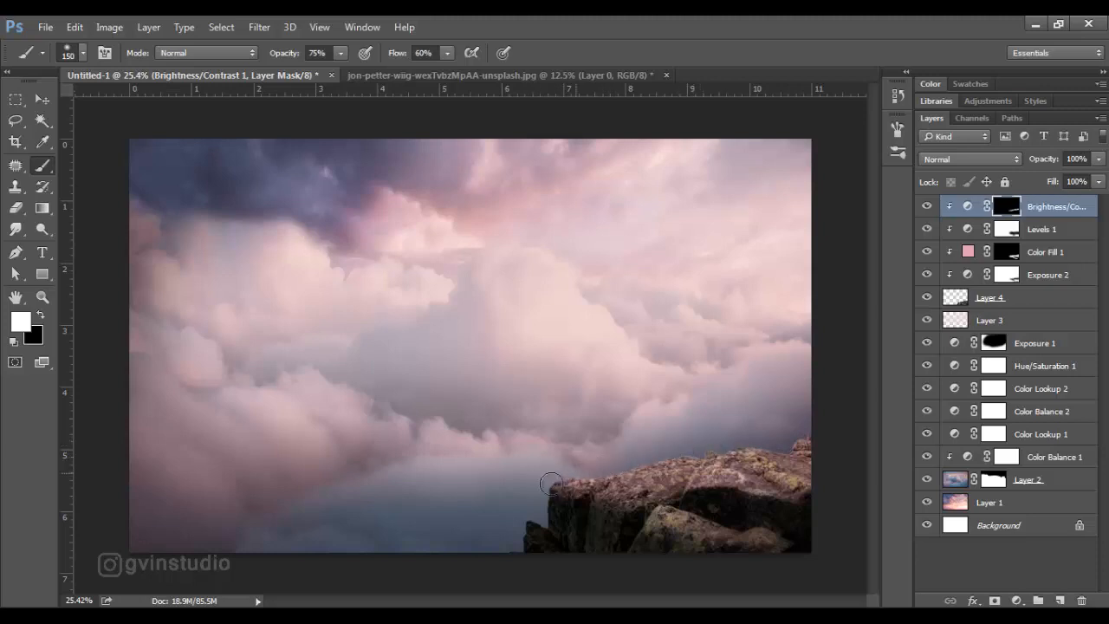
mouse_move(569, 485)
left_mouse_down()
mouse_move(672, 468)
mouse_move(687, 515)
left_mouse_up()
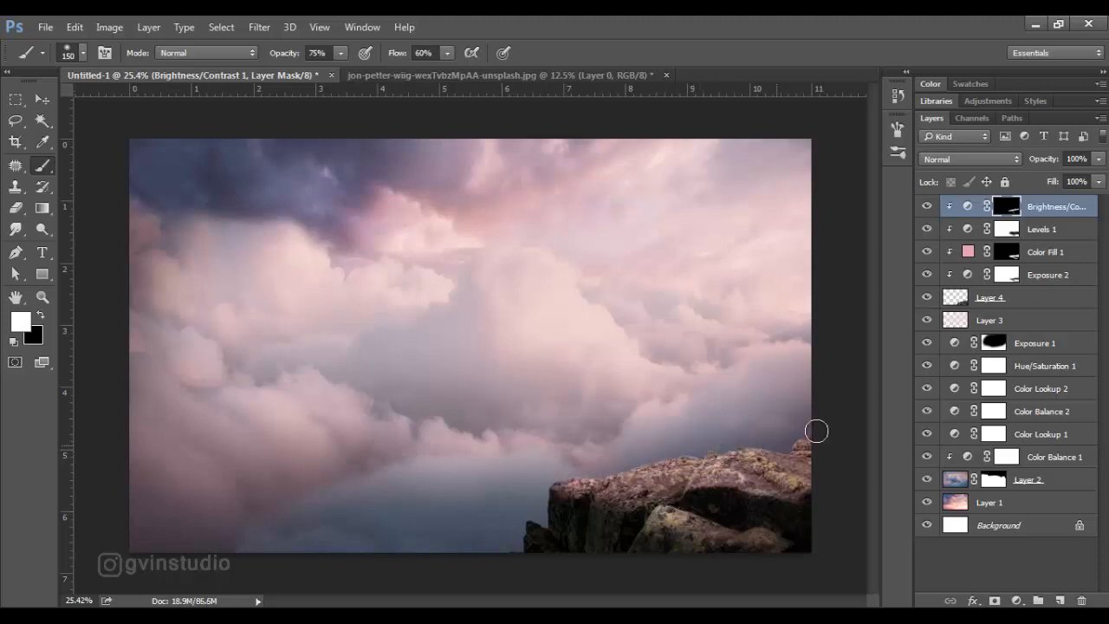
left_click(53, 104)
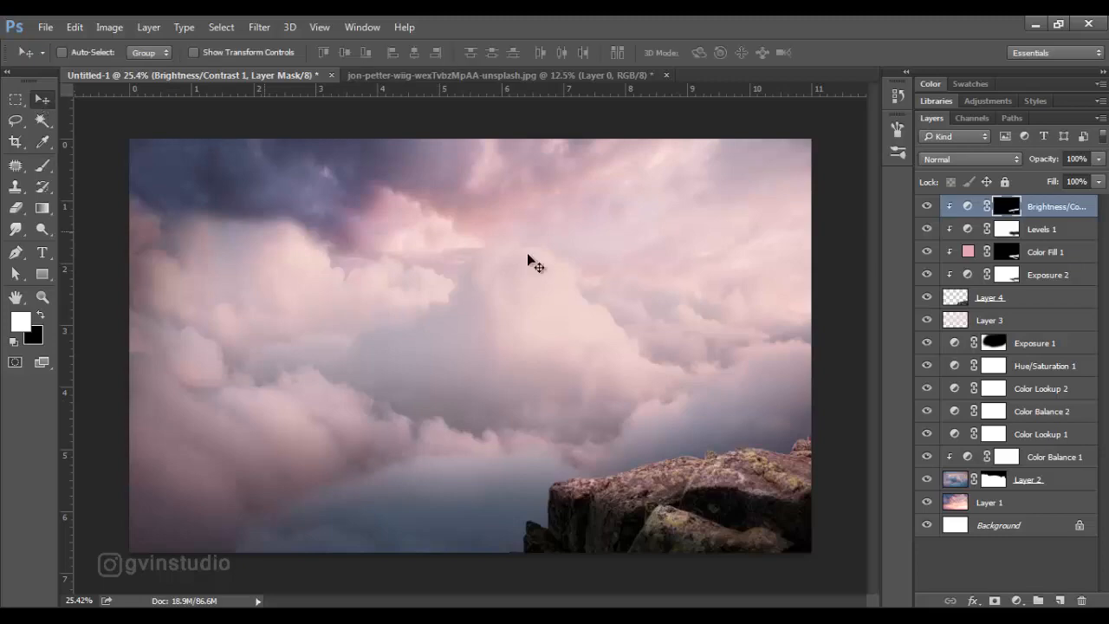
Step: Close the source rock photo without saving, and group the composite's rock layer with its clipped adjustments
left_click(599, 78)
left_click(667, 75)
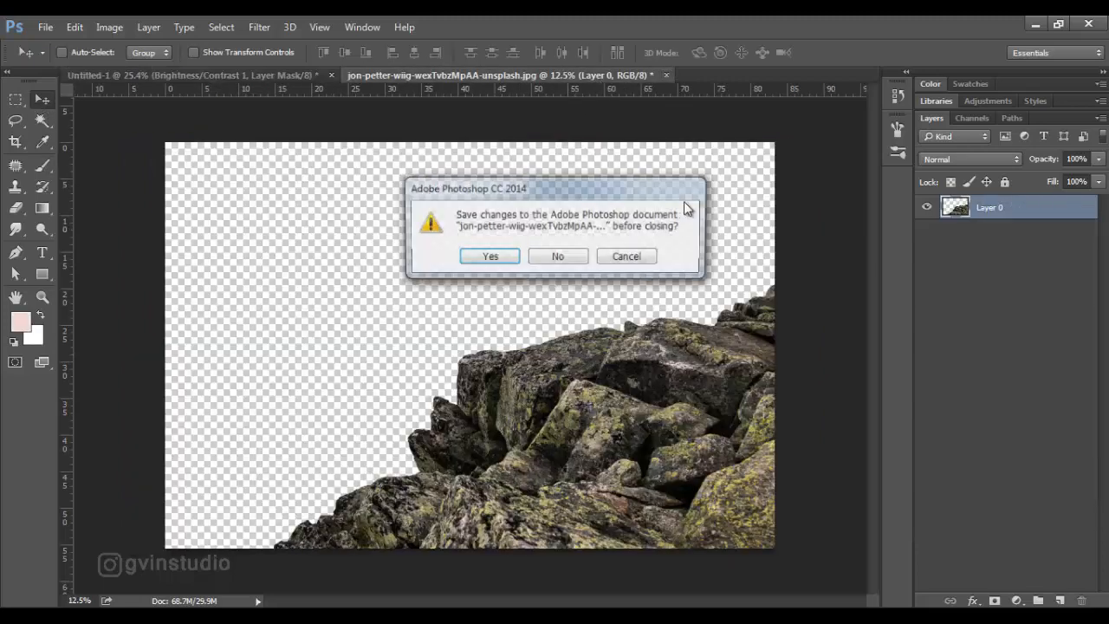
left_click(562, 258)
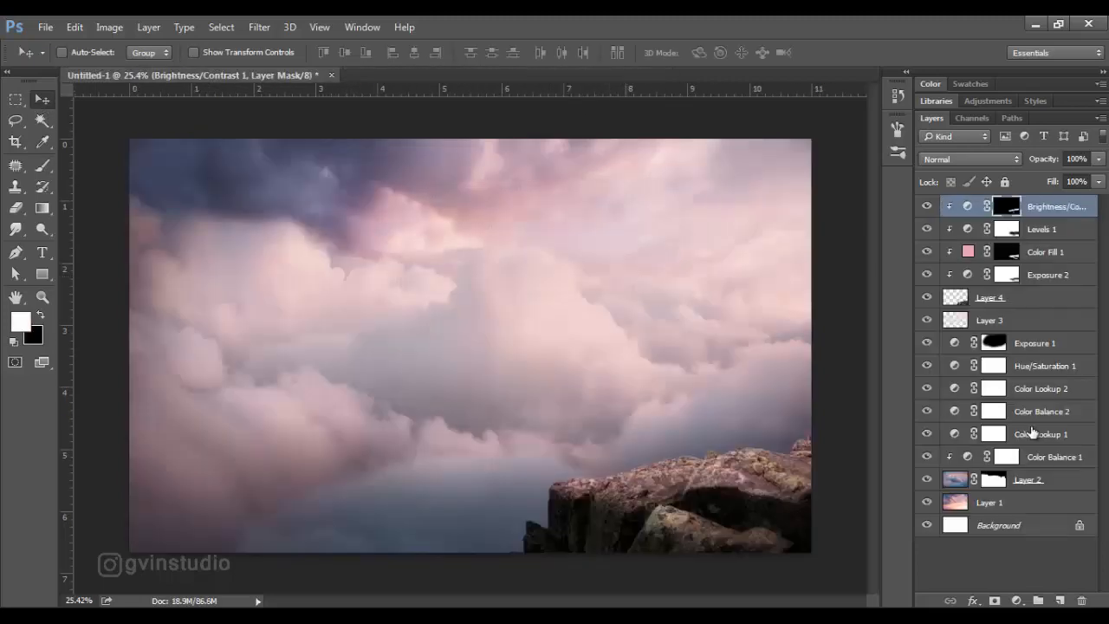
left_click(1010, 303, "shift")
key("ctrl+g")
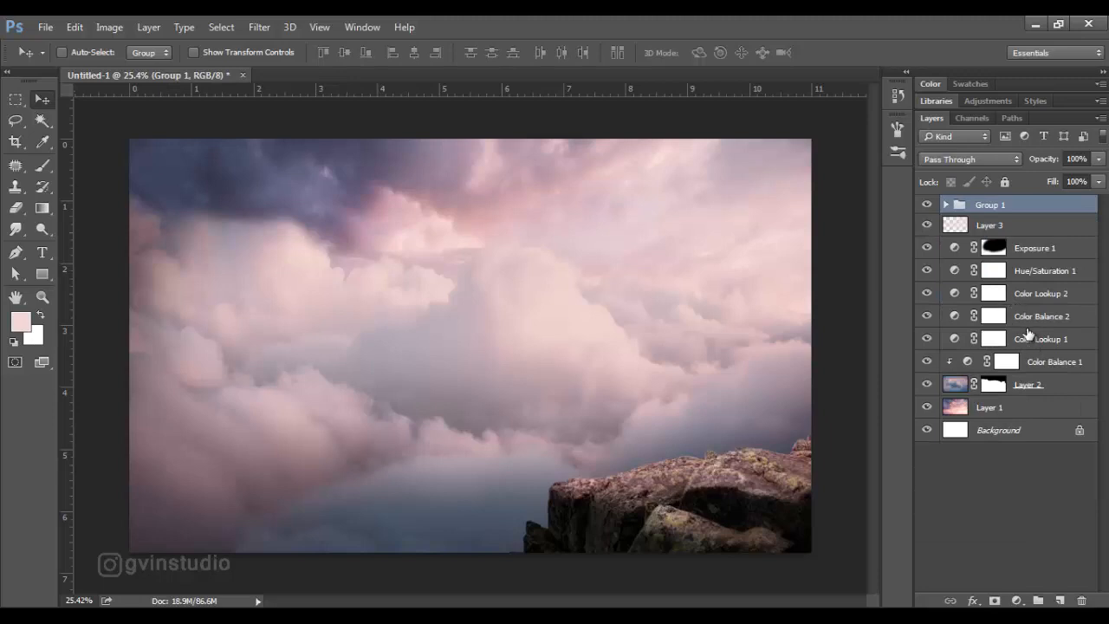
Step: Add an orange Solid Color fill in Lighten mode and place it directly above Exposure 1
left_click(1033, 322)
left_click(1018, 603)
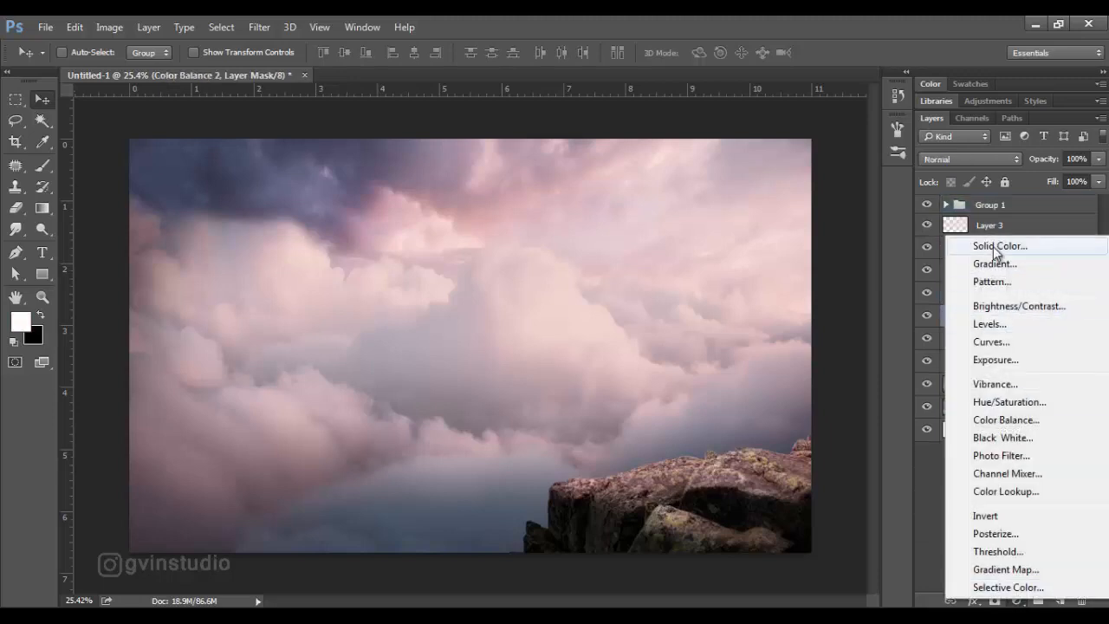
left_click(992, 249)
left_click(572, 347)
left_click(544, 165)
left_click(718, 145)
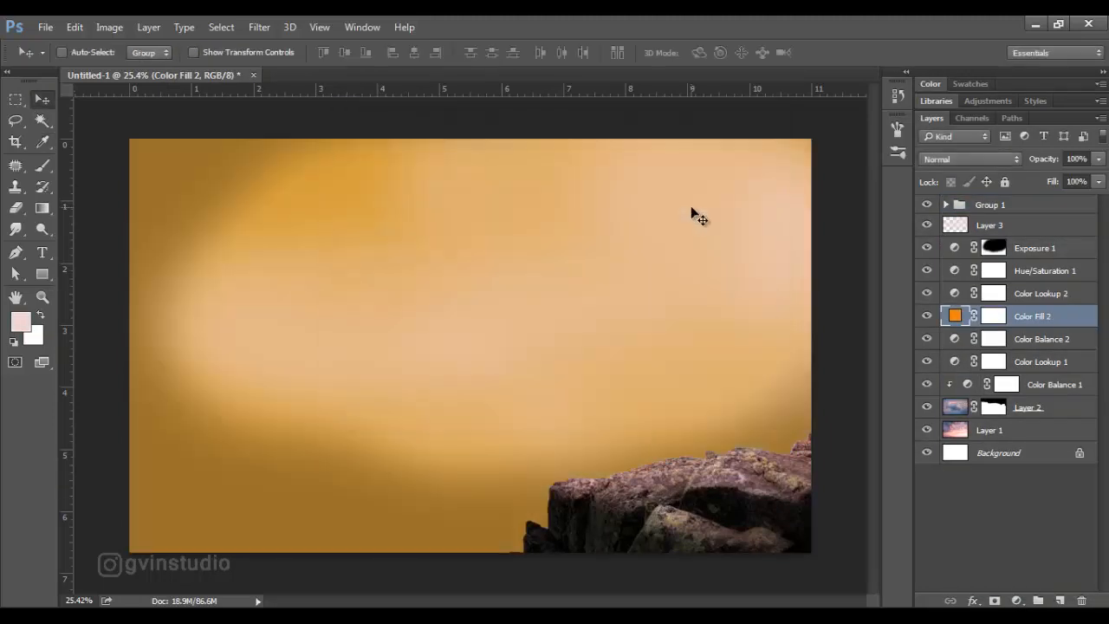
left_click(971, 159)
left_click(937, 262)
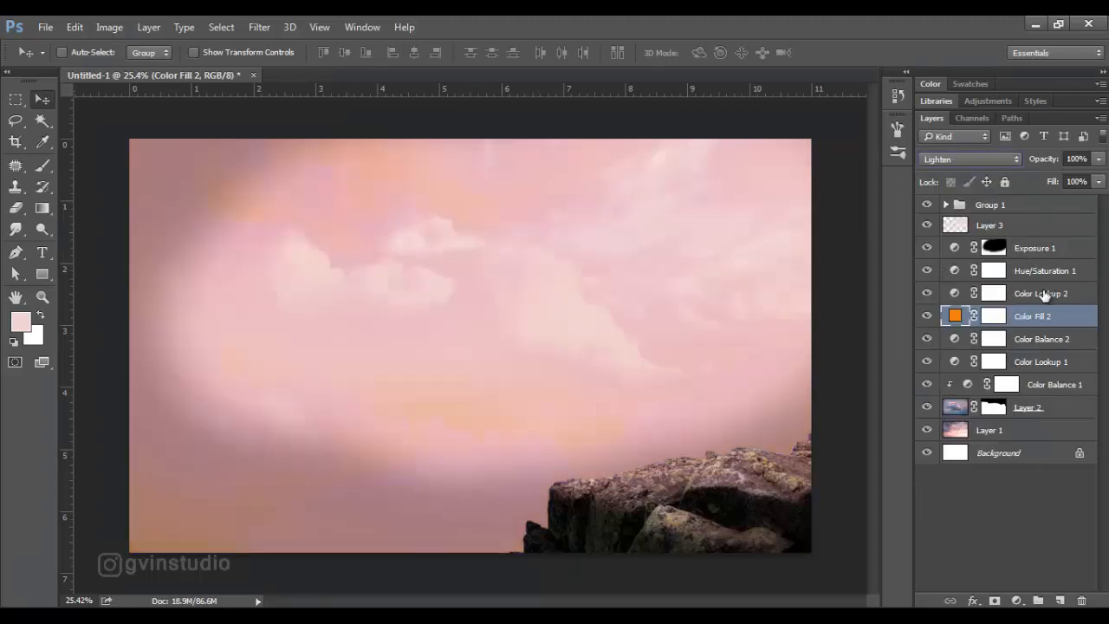
left_click_drag(1034, 320, 1040, 241)
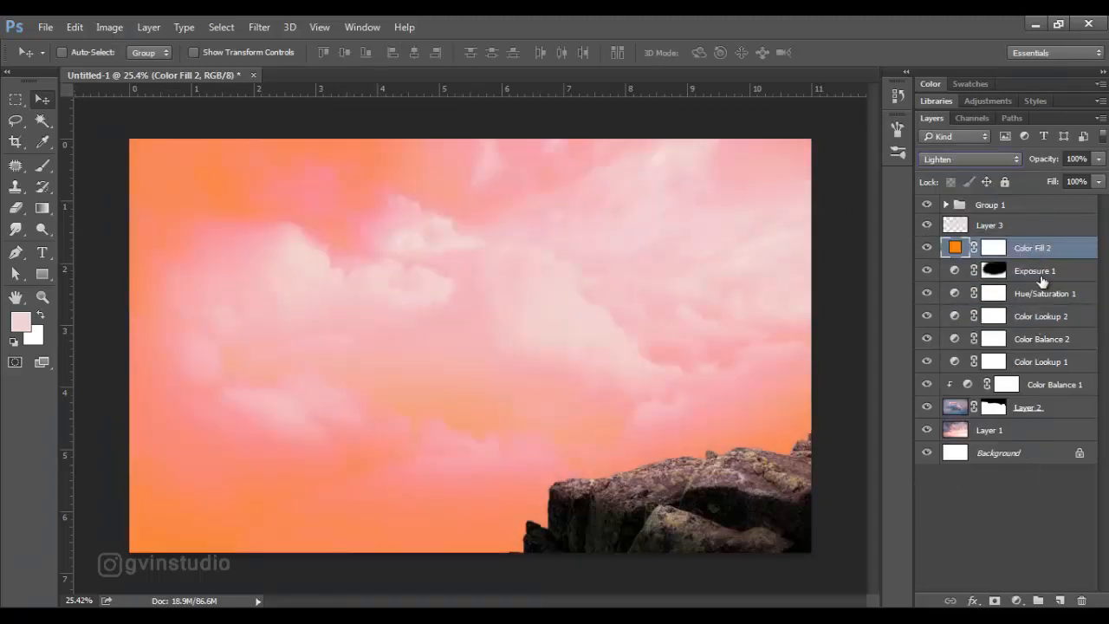
Step: Invert the orange fill's mask and paint white over the clouds with a 500 px brush at 36% opacity and 30% flow
left_click(995, 249)
key("ctrl+i")
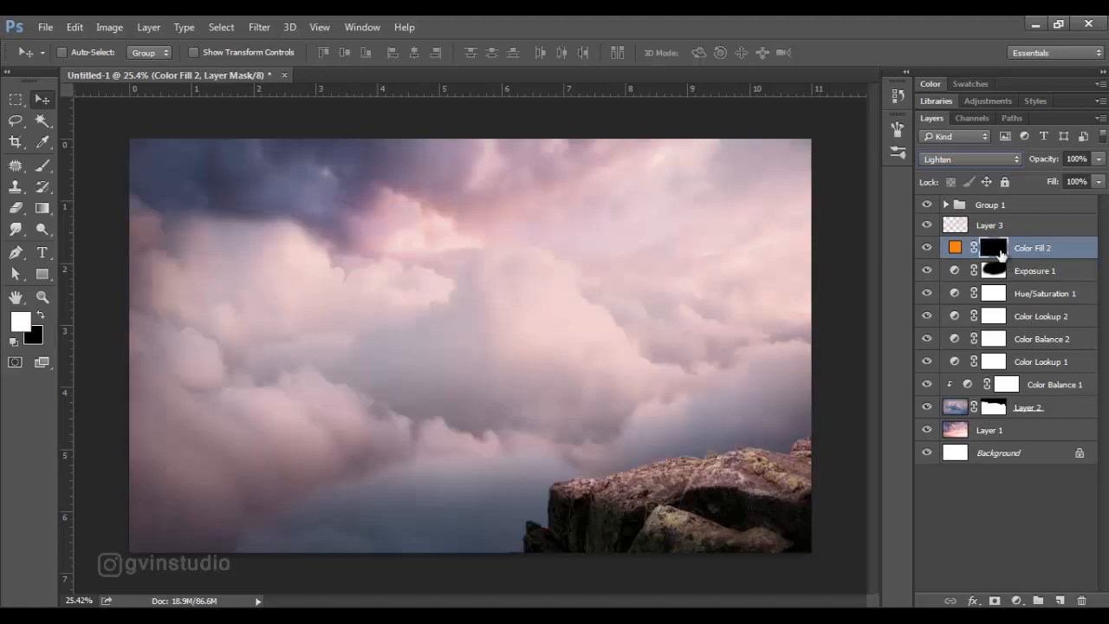
left_click(50, 166)
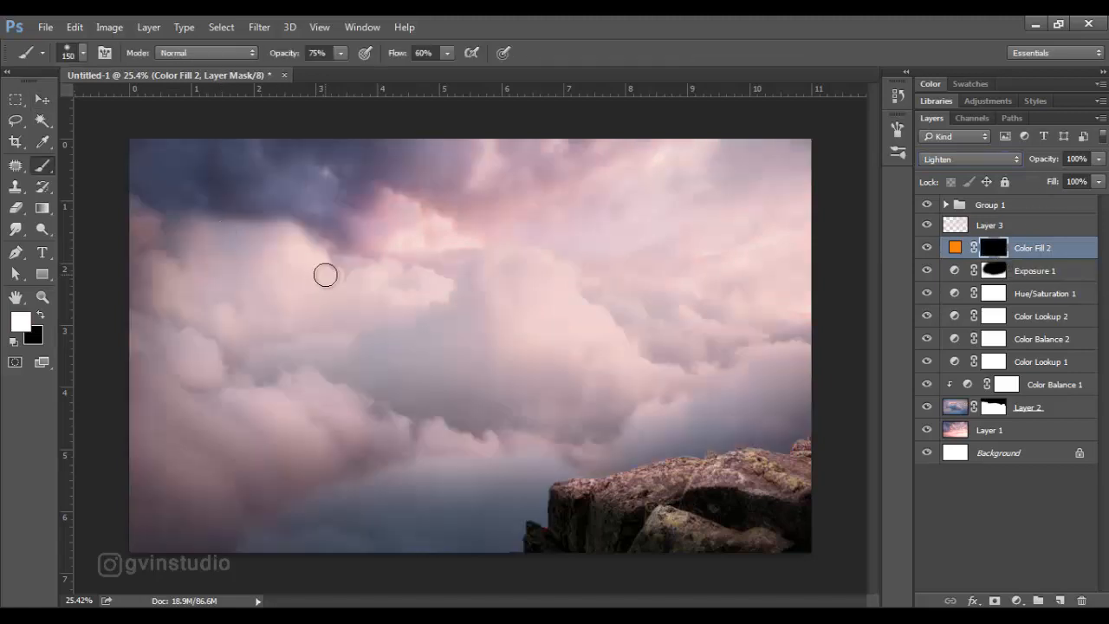
key("bracketright")
key("bracketright")
key("bracketright")
key("bracketright")
key("bracketright")
key("bracketright")
key("bracketright")
key("bracketright")
left_click_drag(298, 55, 282, 55)
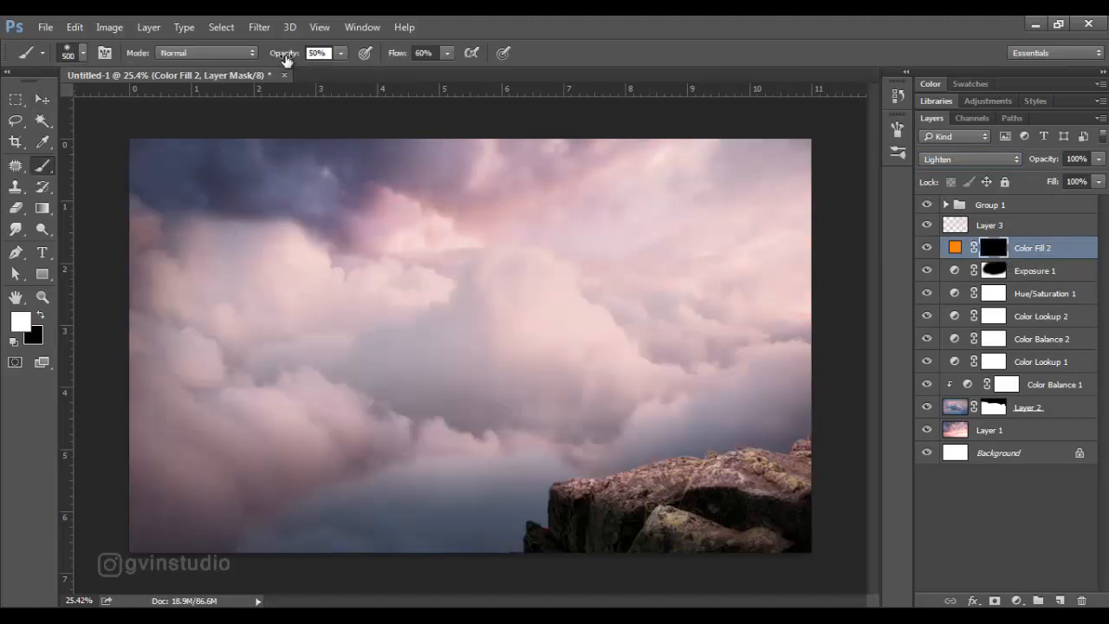
left_click_drag(397, 56, 373, 56)
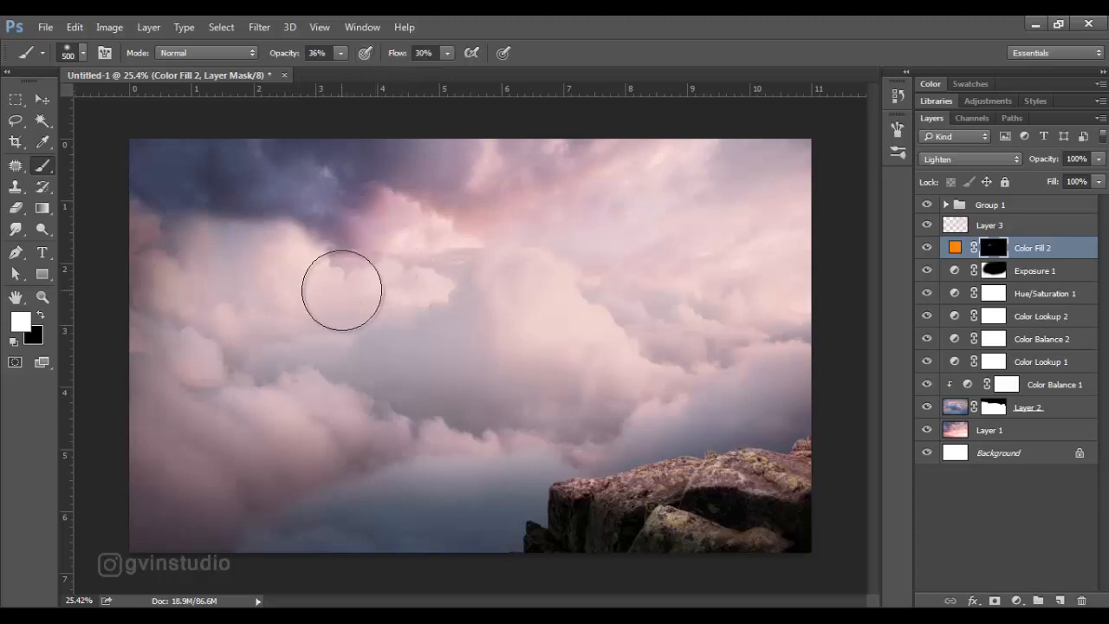
mouse_move(343, 296)
left_mouse_down()
mouse_move(522, 306)
mouse_move(550, 328)
mouse_move(674, 350)
mouse_move(738, 319)
left_mouse_up()
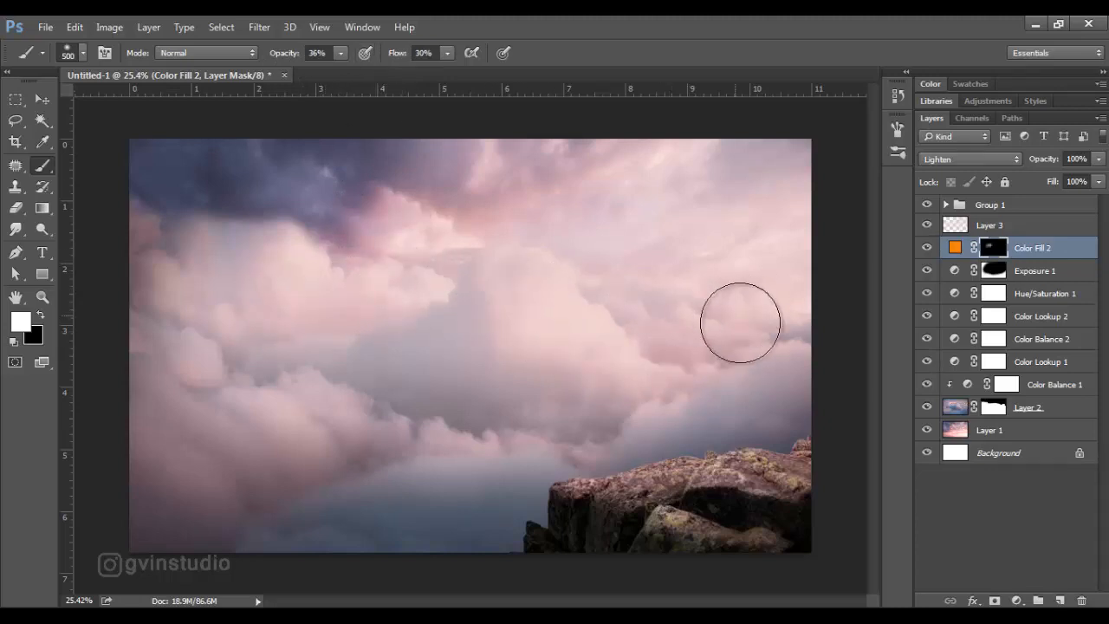
mouse_move(339, 421)
left_mouse_down()
mouse_move(214, 355)
mouse_move(496, 425)
mouse_move(593, 410)
mouse_move(759, 333)
mouse_move(511, 259)
mouse_move(542, 210)
mouse_move(705, 203)
mouse_move(786, 219)
mouse_move(406, 212)
left_mouse_up()
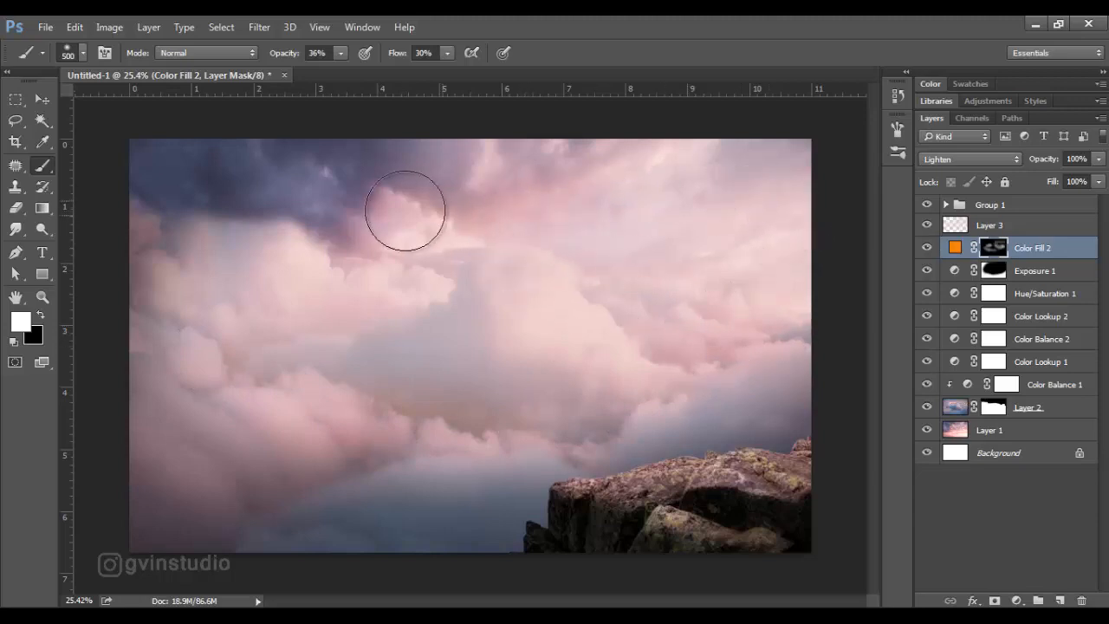
Step: Lower the orange fill's opacity to 78% and paint black on its mask with a 175 px brush near the central cloud's base
left_click(42, 101)
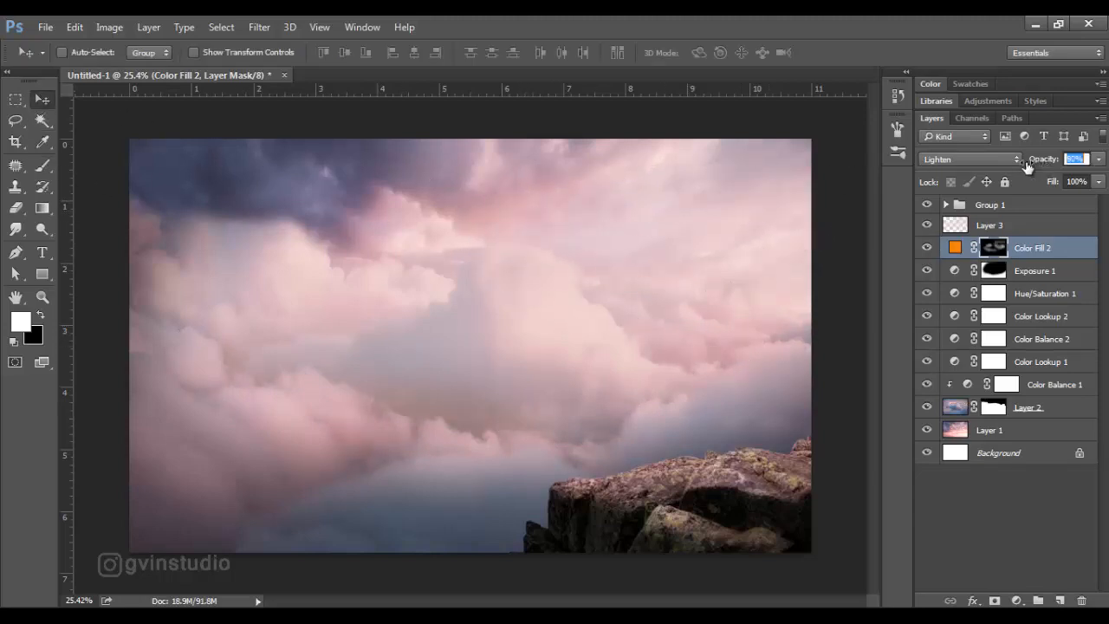
key("b")
key("x")
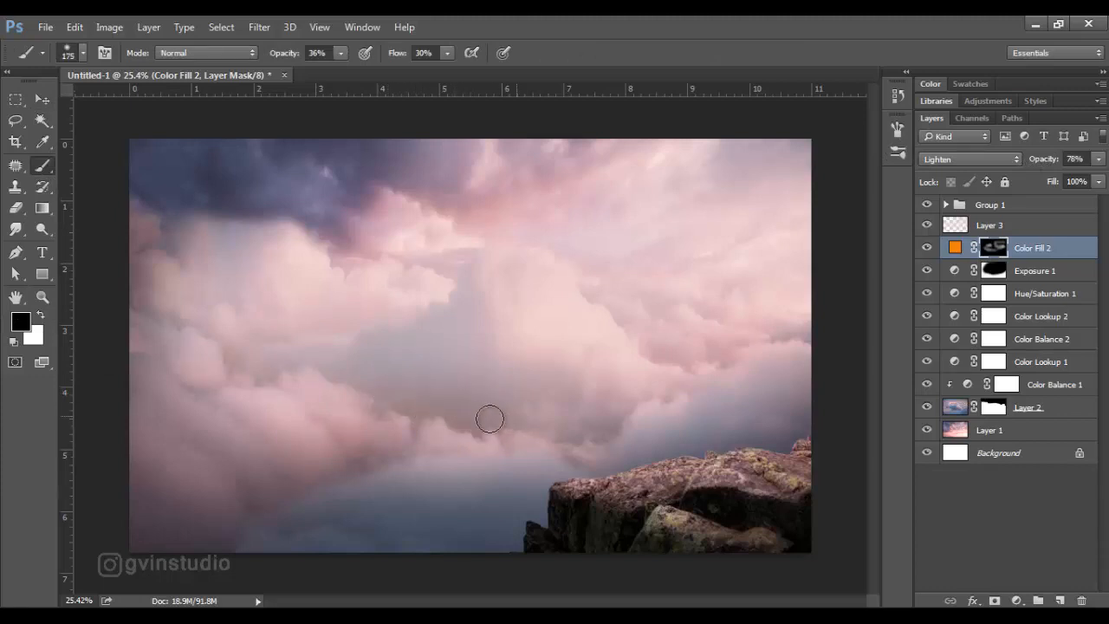
left_click(42, 101)
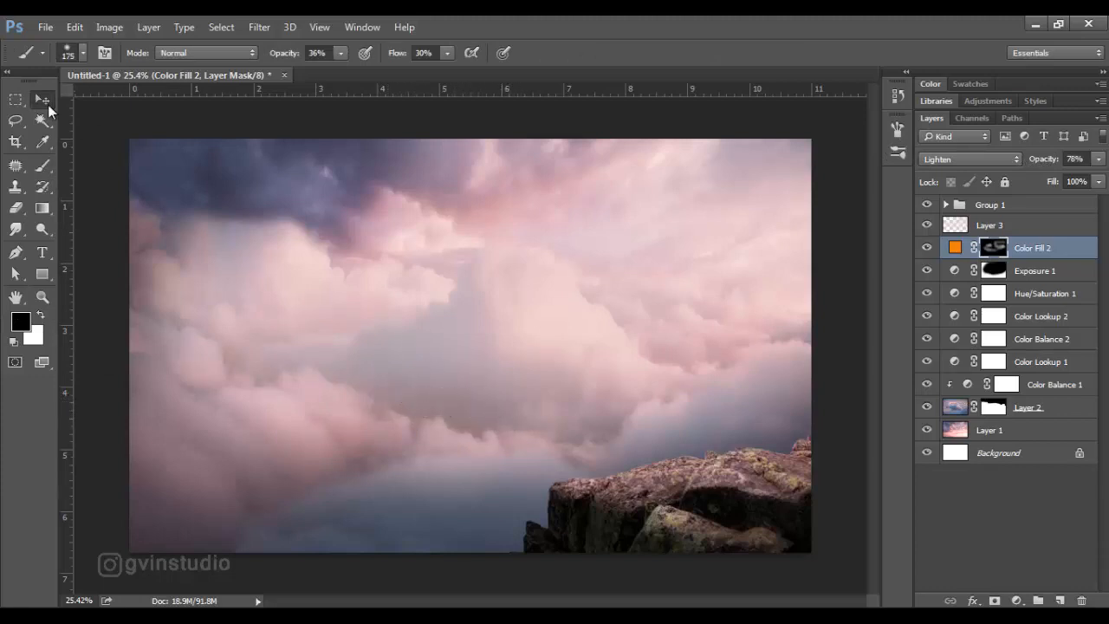
Step: Group all the sky layers from Layer 1 up to Layer 3, checking the haze layer's effect
left_click(1019, 433)
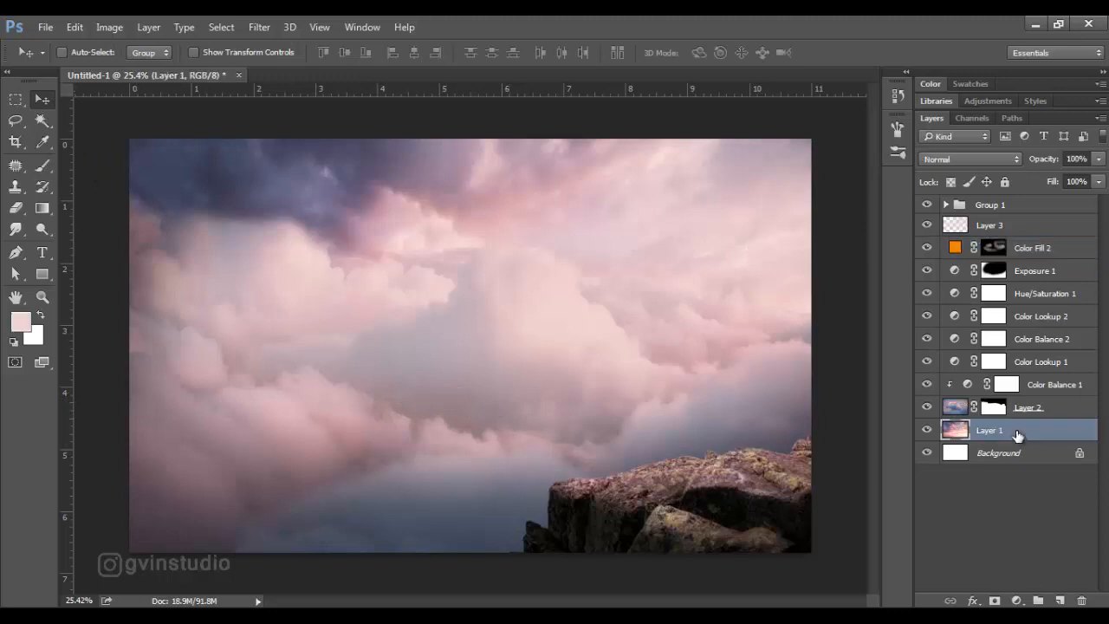
left_click(925, 226)
left_click(925, 226)
left_click(990, 226, "shift")
key("ctrl+g")
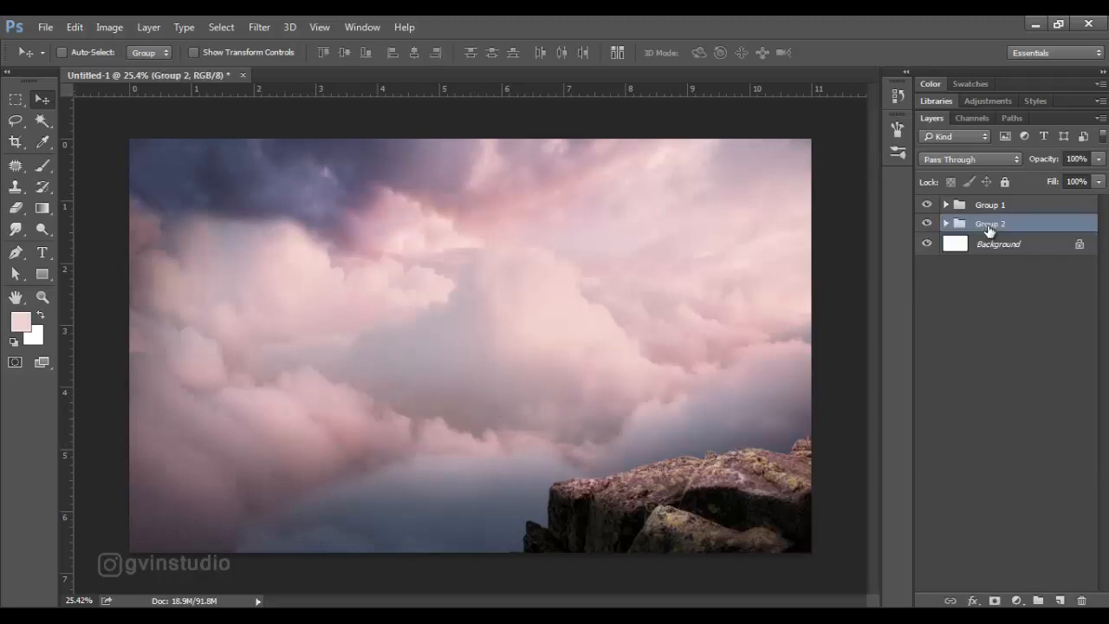
Step: Add a Color Balance adjustment clipped to the rocks above Brightness/Contrast, shifting the midtones slightly toward red and yellow
left_click(946, 205)
left_click(1053, 227)
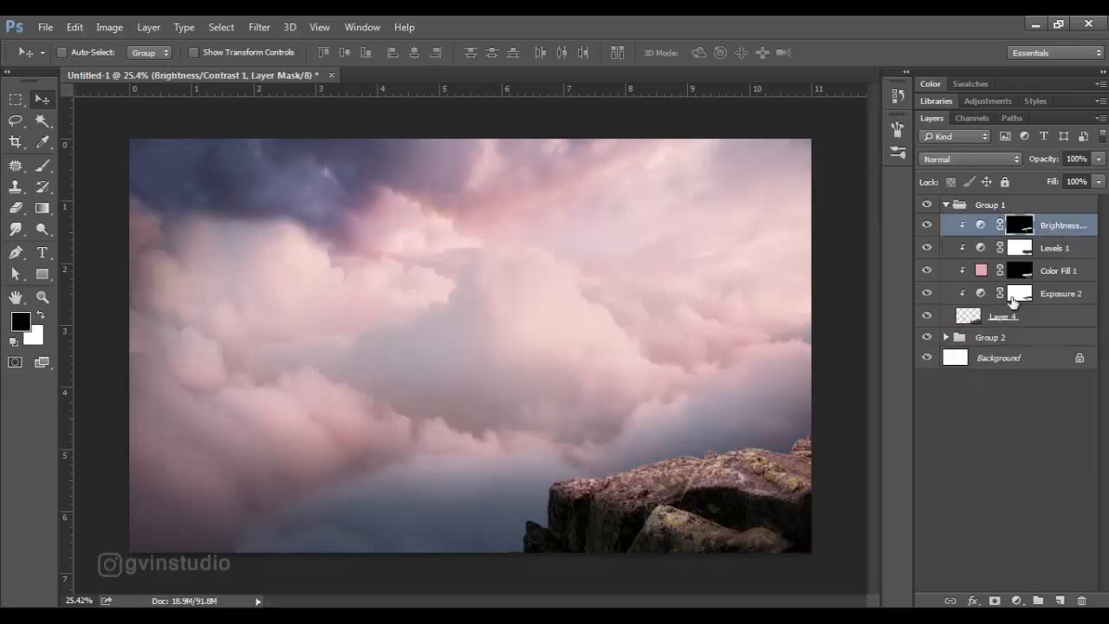
left_click(1016, 601)
left_click(988, 416)
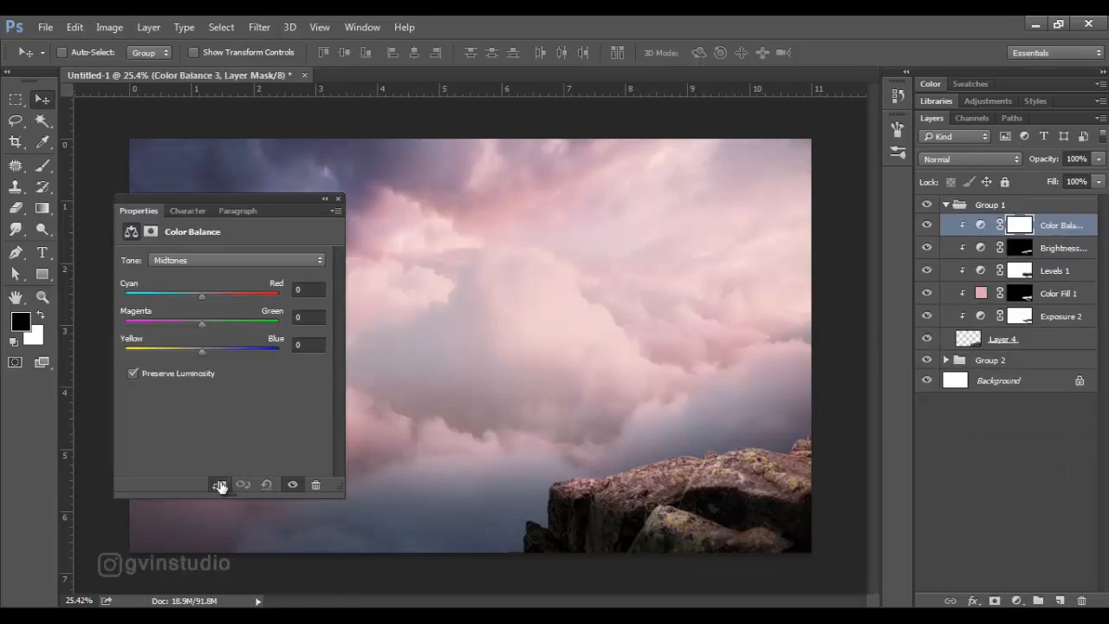
left_click_drag(201, 297, 204, 297)
left_click_drag(202, 350, 194, 353)
left_click(339, 201)
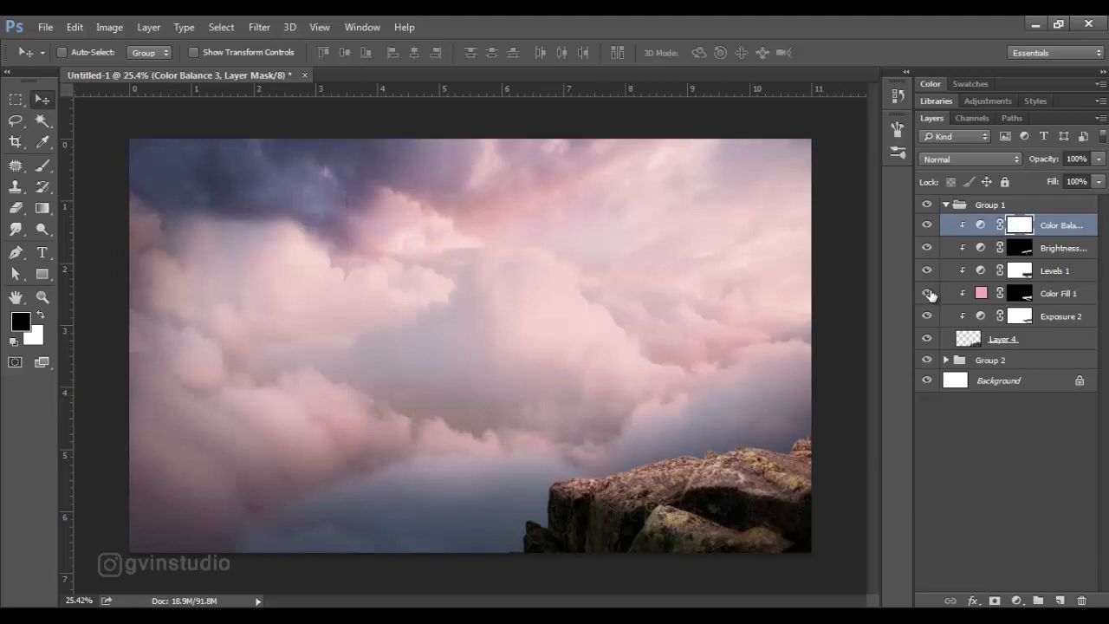
Step: Rename the rock layer group "rock 1" and the cloud layer group "sky", leaving the rock group selected
left_click(947, 206)
double_click(989, 206)
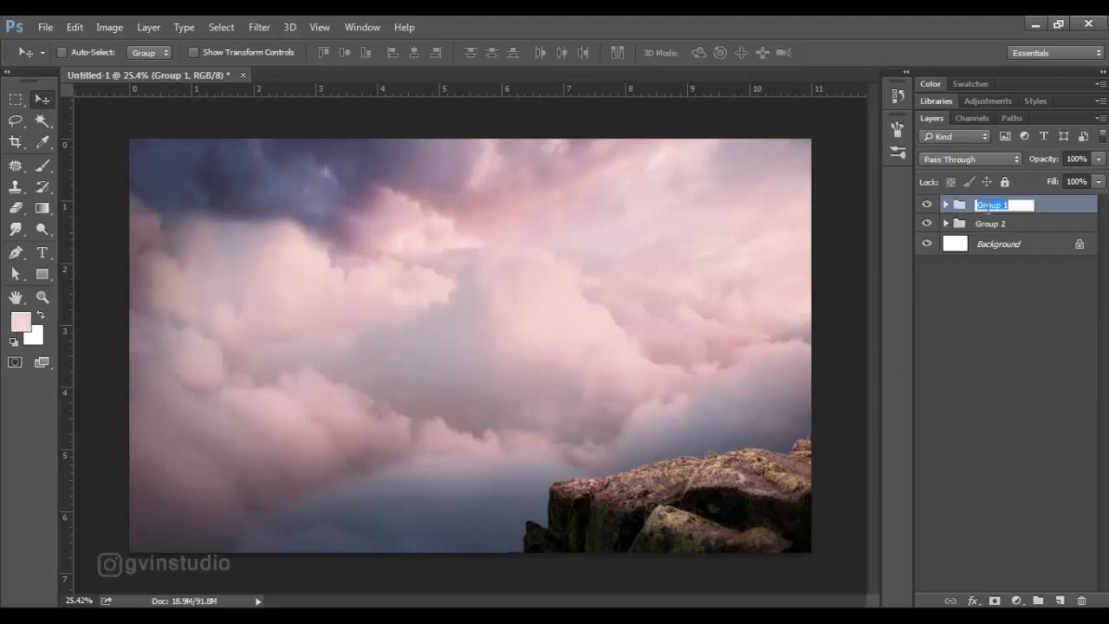
type("rock 1")
key("Return")
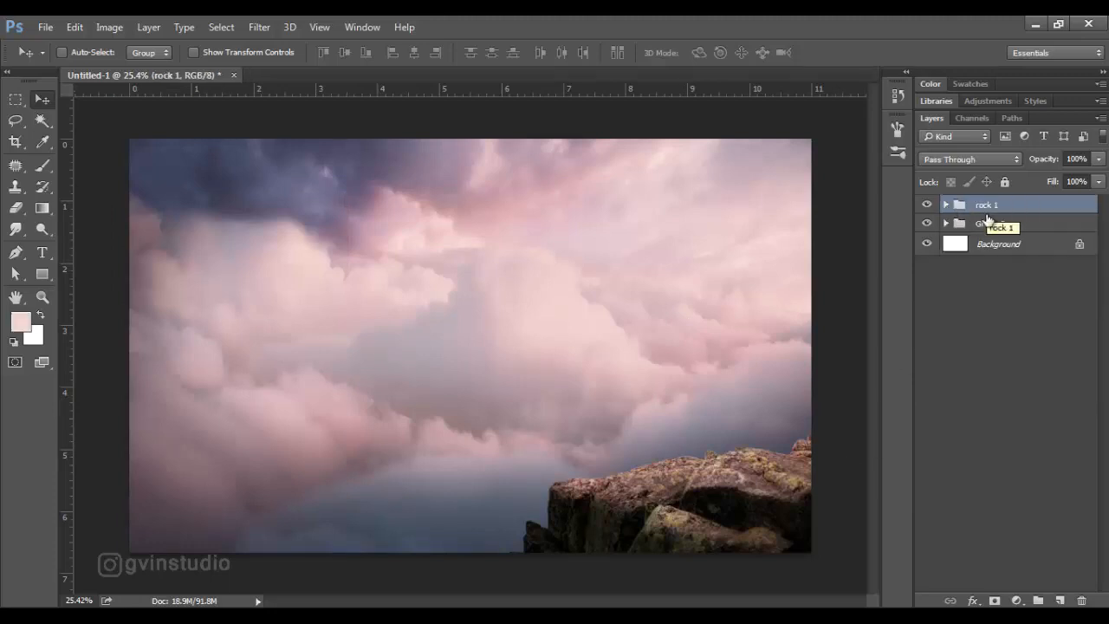
double_click(989, 223)
type("s")
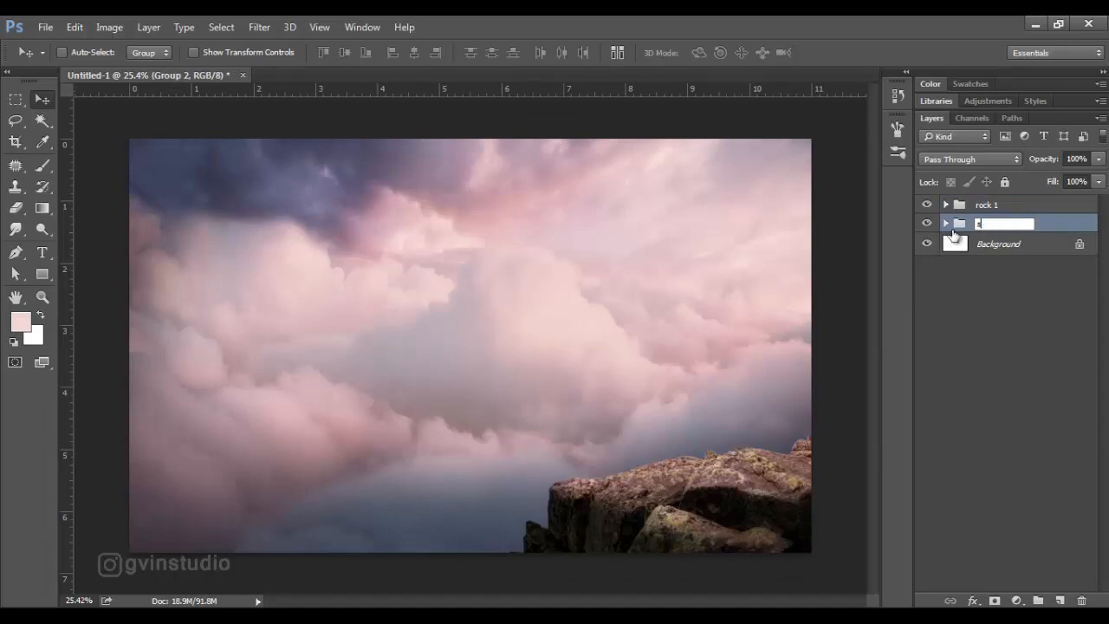
type("ky")
left_click(957, 201)
Step: Open the mountain photo with the rock spire from the Source folder
left_click(46, 26)
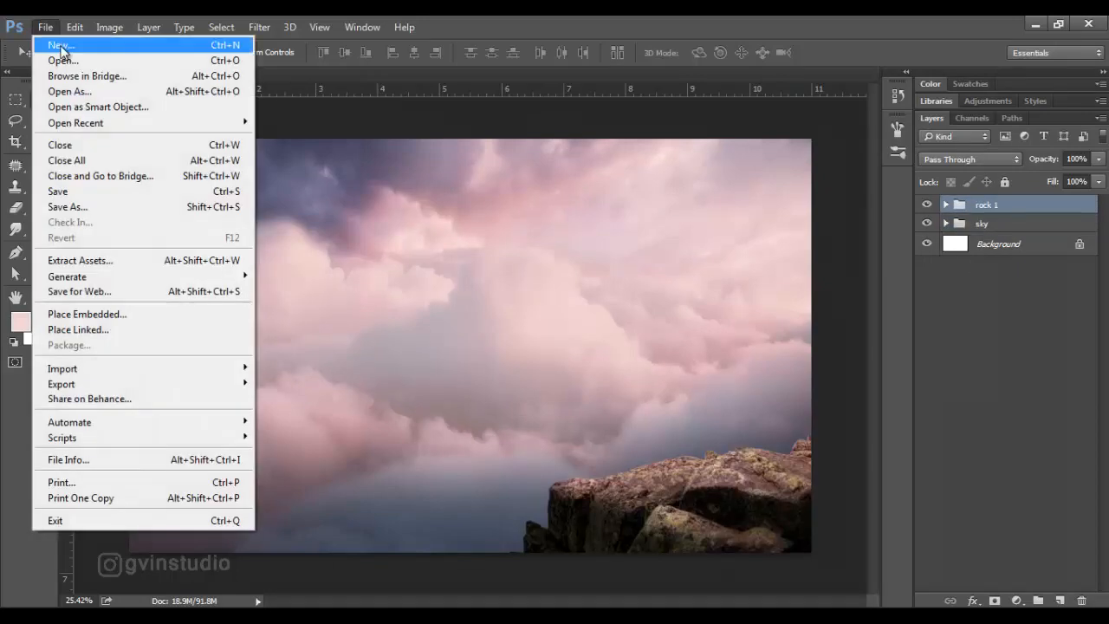
left_click(62, 60)
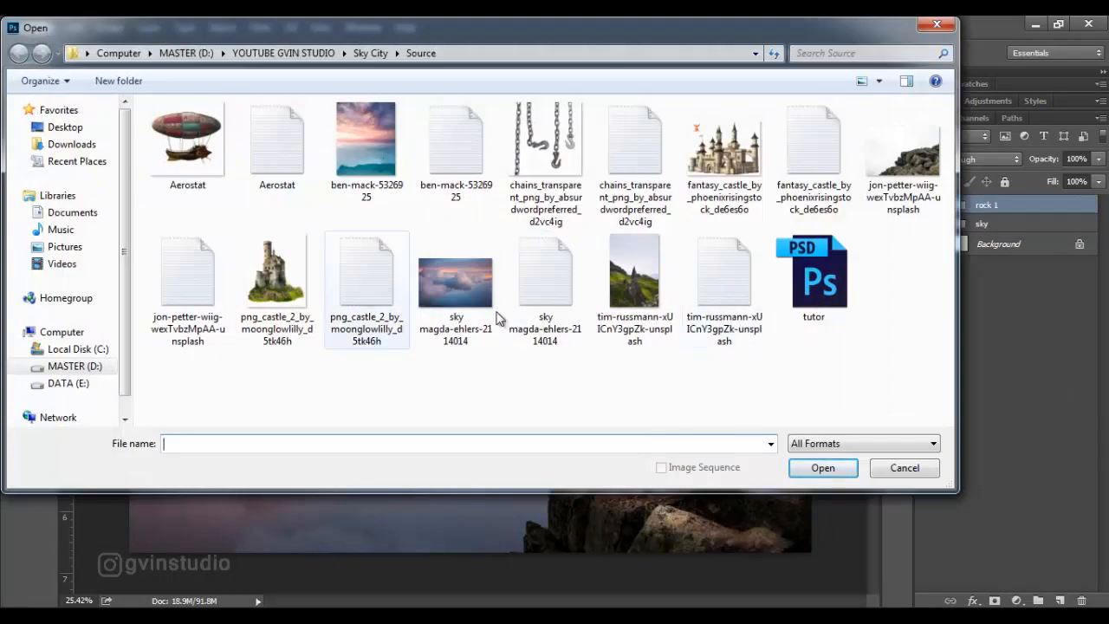
double_click(635, 277)
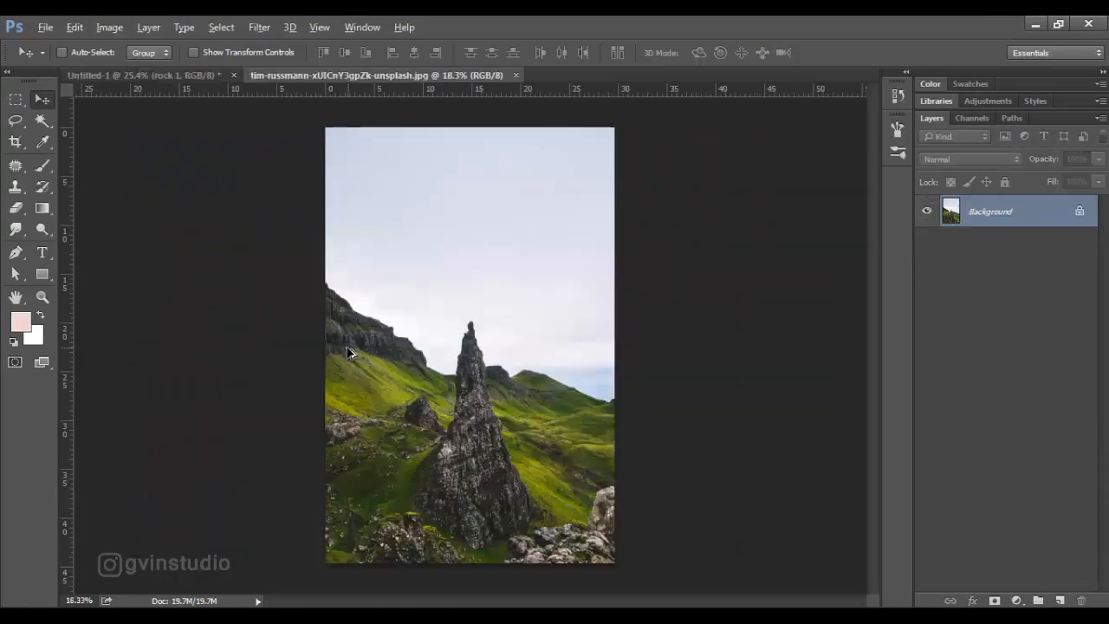
Step: Select the rocky cliff at the mountain photo's left edge down to the grass with the Quick Selection tool
scroll(347, 353, "up", 5)
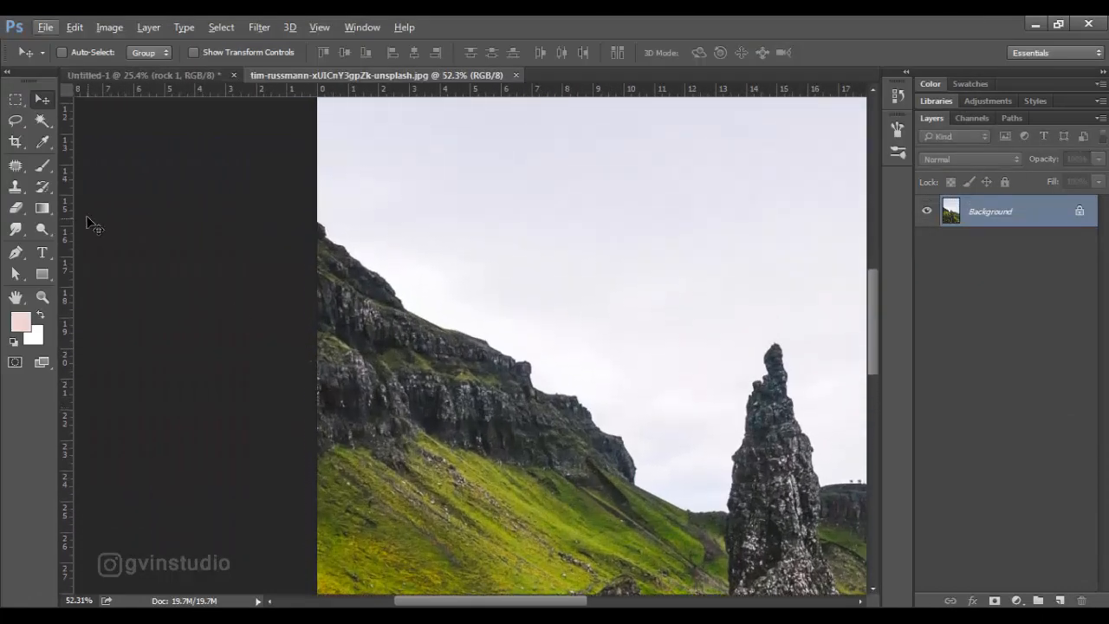
left_click(43, 123)
left_click(122, 117)
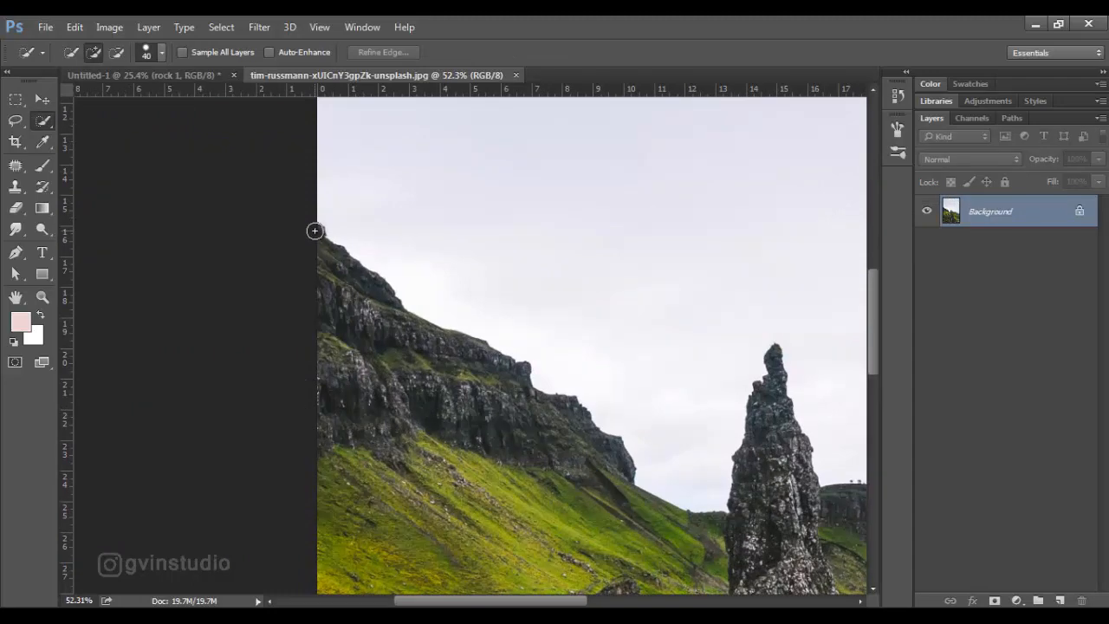
mouse_move(314, 231)
left_mouse_down()
mouse_move(371, 300)
mouse_move(546, 415)
mouse_move(353, 390)
mouse_move(321, 440)
left_mouse_up()
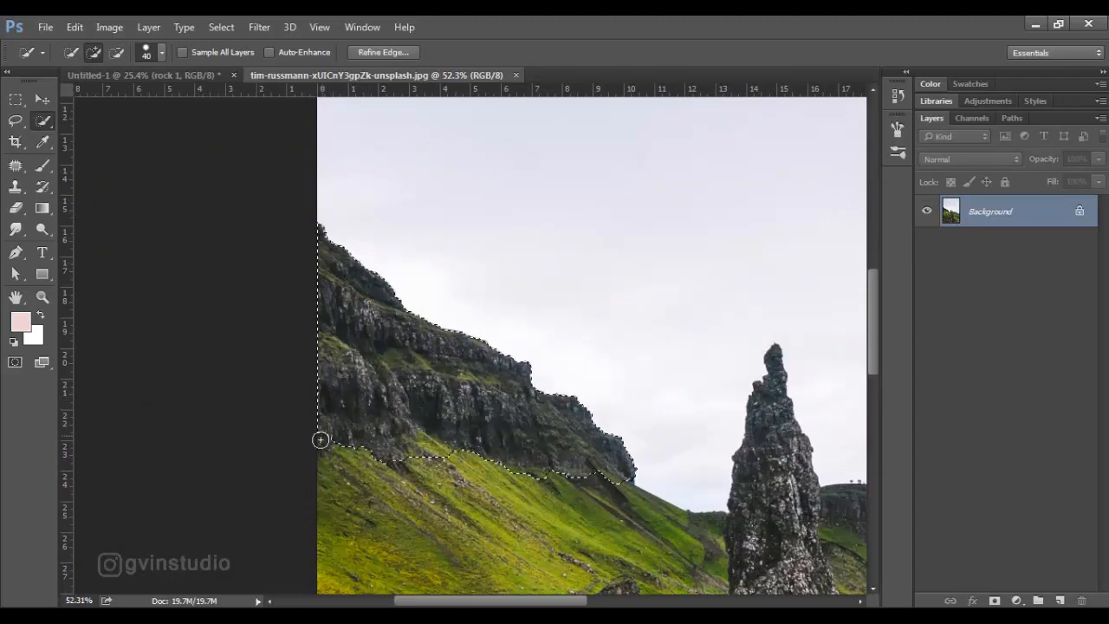
Step: Bring the selected cliff into the composite, scale it to about 124% in the lower-left corner, and nudge the rock 1 group slightly
key("v")
left_click_drag(357, 300, 252, 498)
key("ctrl+t")
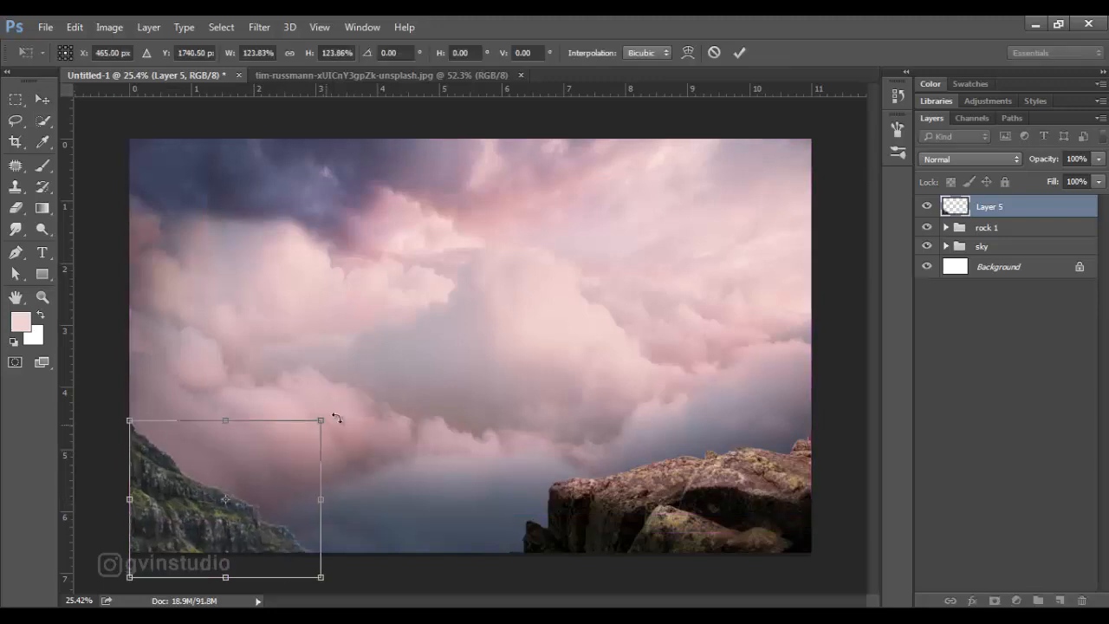
left_click(738, 53)
scroll(540, 367, "down", 1)
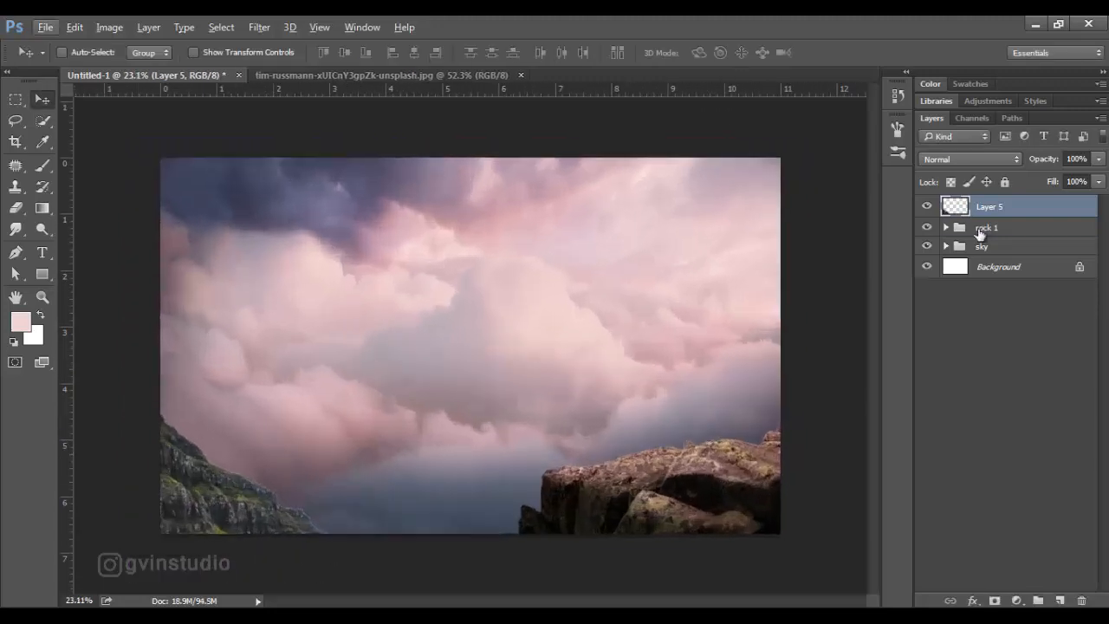
left_click(979, 234)
left_click_drag(748, 386, 755, 395)
Step: Add an Exposure adjustment of about -2.42 clipped to the cliff layer, and brush its mask lightly along the cliff's upper slope
left_click(988, 207)
left_click(1016, 601)
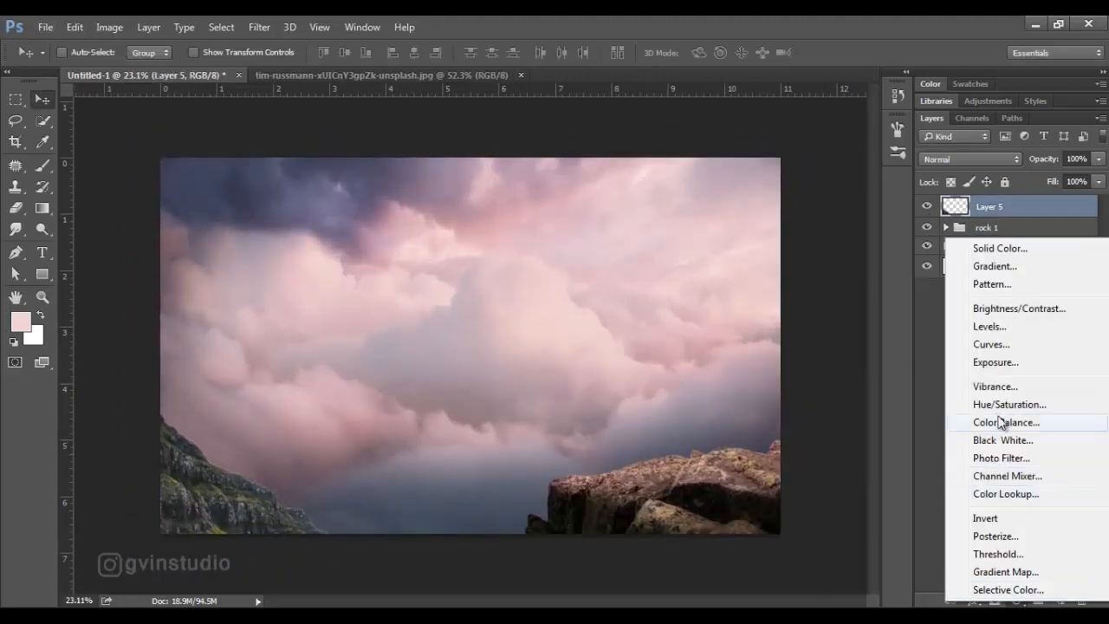
left_click(996, 363)
left_click_drag(269, 211, 663, 214)
left_click_drag(618, 304, 582, 305)
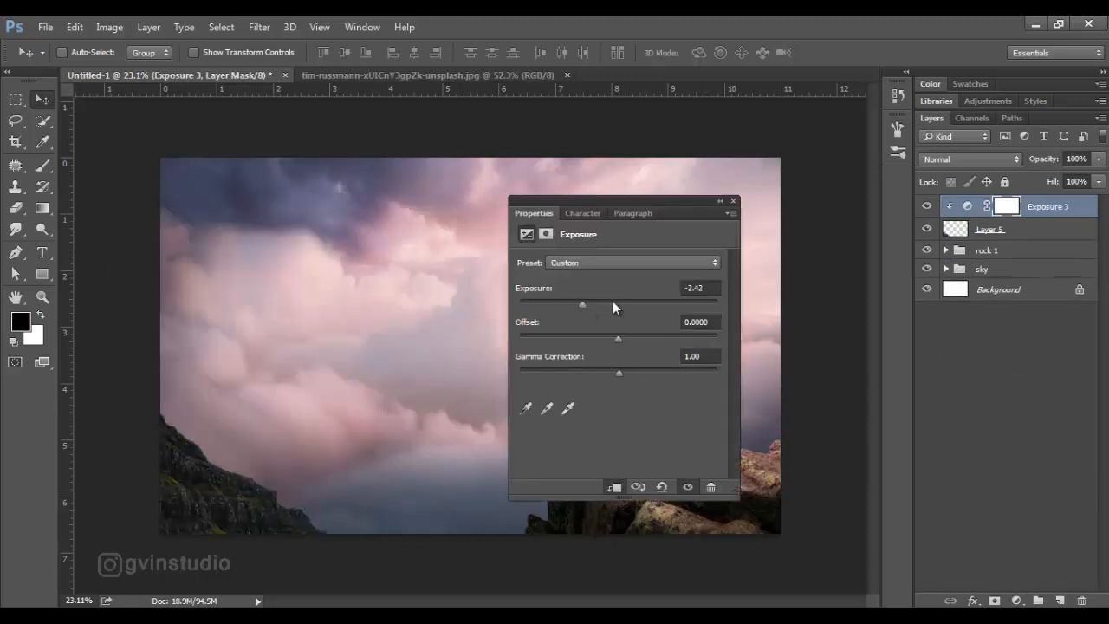
left_click(733, 201)
left_click(42, 164)
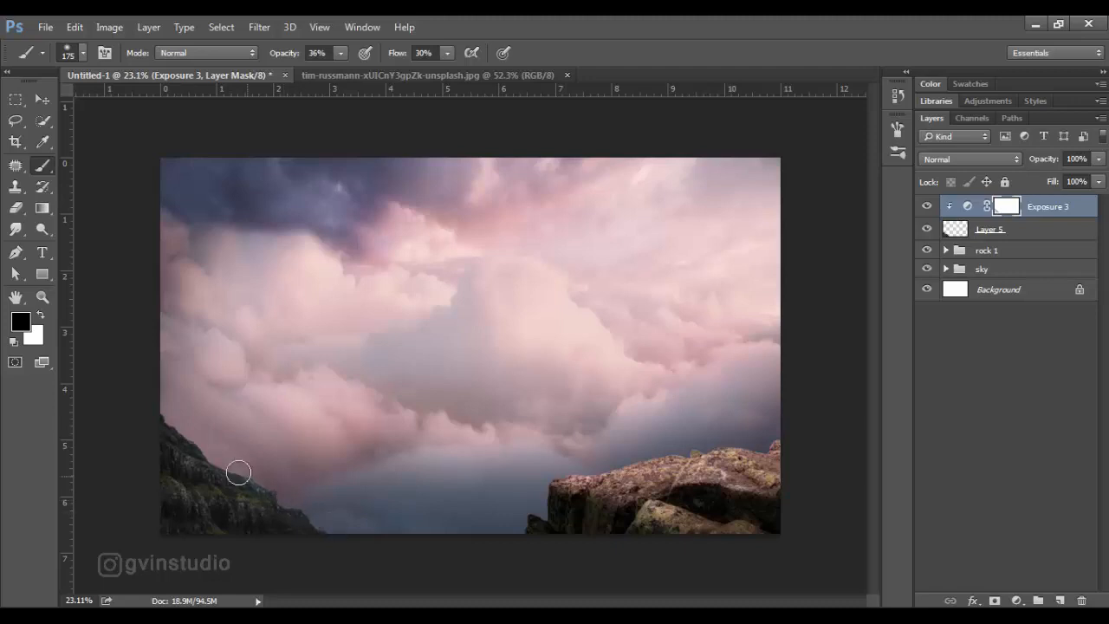
Step: Add a clipped Brightness/Contrast adjustment that brightens the cliff, and mask it off the cliff's lower part with a 300 px brush
left_click(1016, 601)
left_click(996, 305)
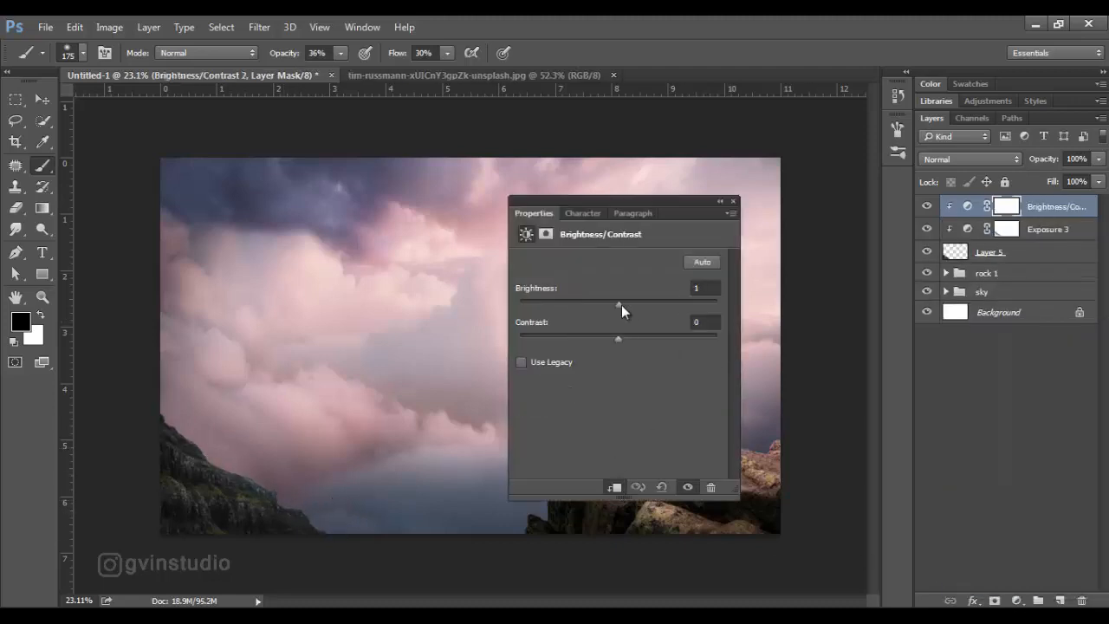
left_click_drag(622, 305, 652, 305)
left_click(733, 201)
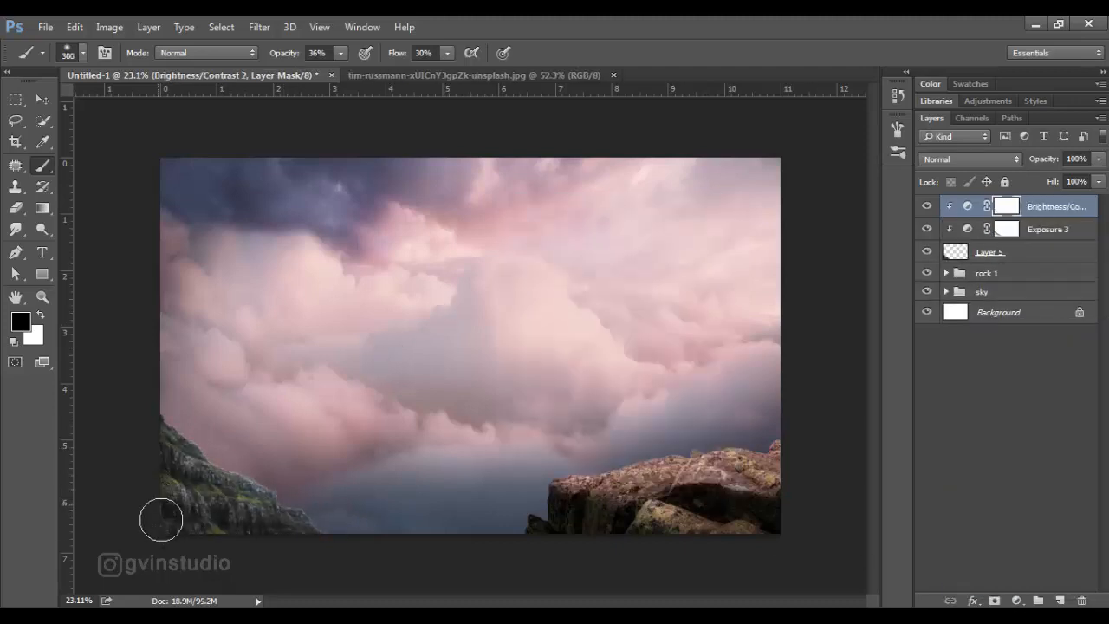
mouse_move(264, 530)
left_mouse_down()
mouse_move(224, 522)
mouse_move(173, 468)
mouse_move(252, 525)
left_mouse_up()
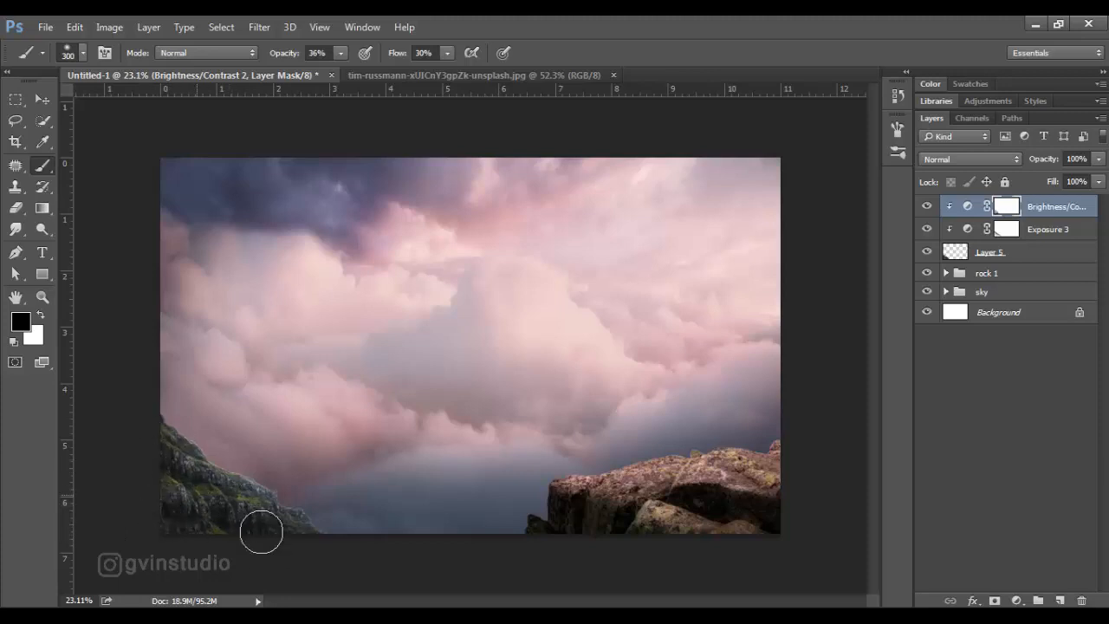
Step: Add a pink Solid Color fill clipped above Exposure 3, set to Lighten blending at 7% opacity
left_click(1083, 236)
left_click(1017, 601)
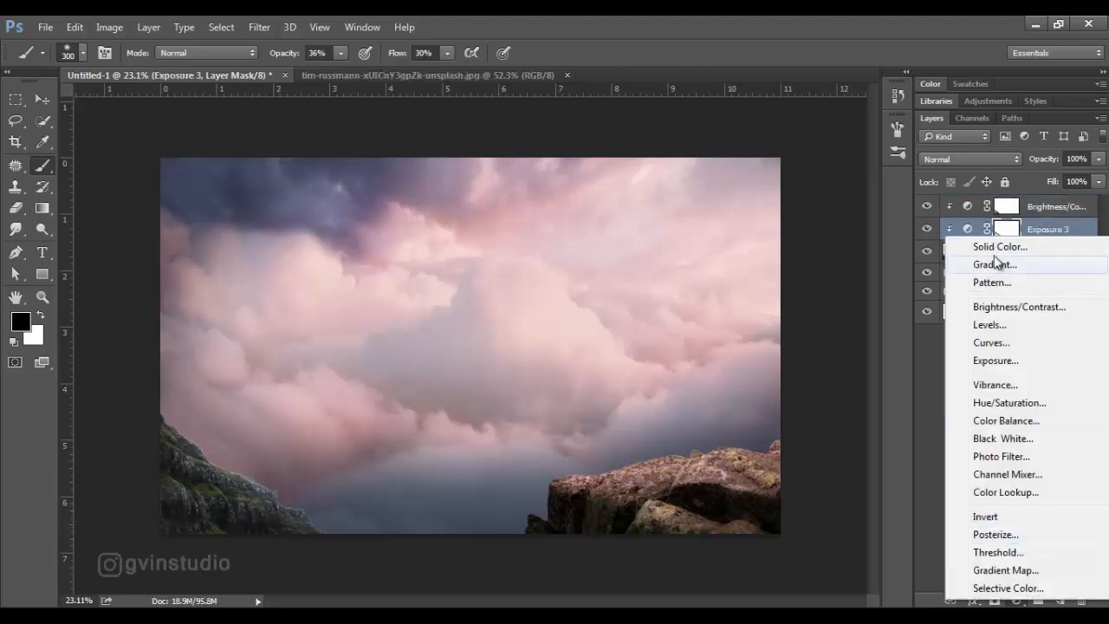
left_click(962, 245)
key("Return")
left_click(971, 159)
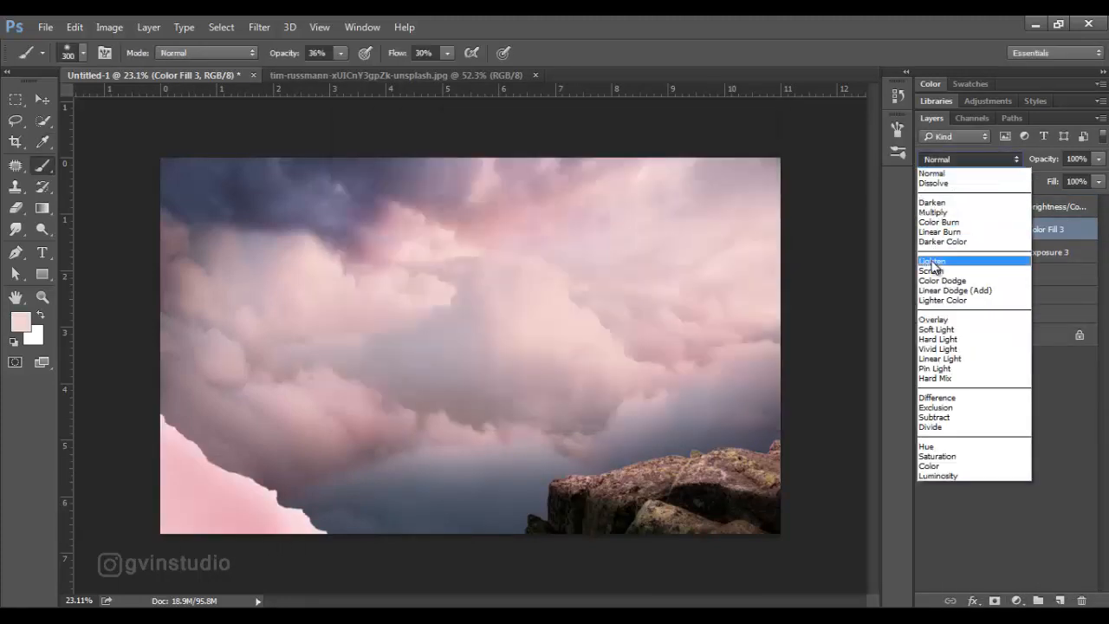
left_click(966, 260)
left_click_drag(1044, 159, 976, 167)
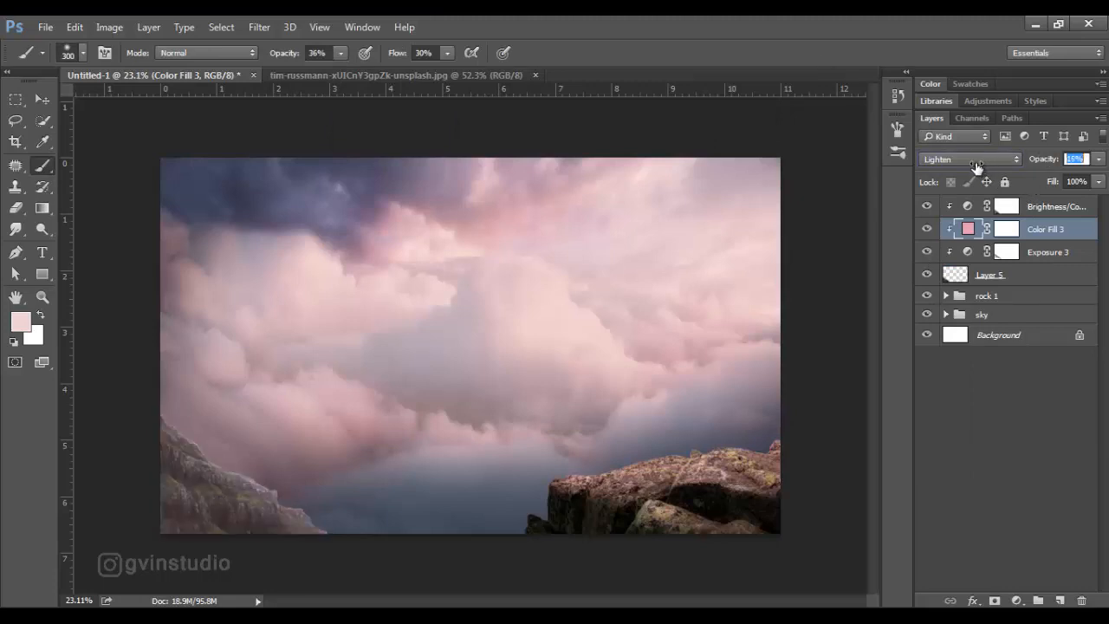
Step: Paint black at 49% brush opacity on the pink fill's mask to remove the tint from the cliff's lower part
left_click(1007, 229)
key("d")
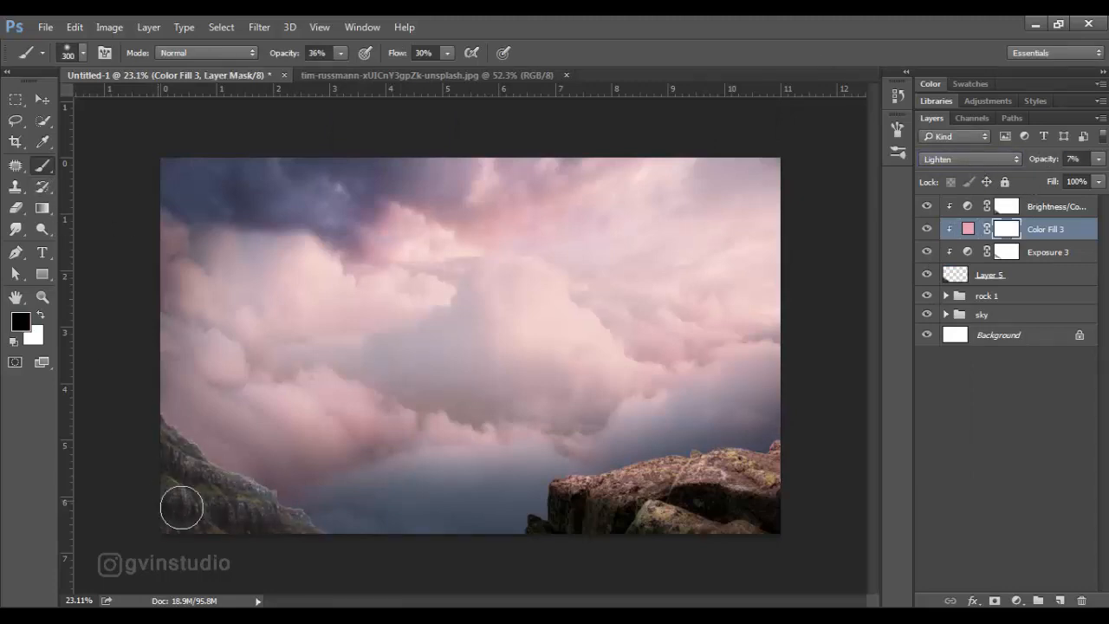
key("4")
key("9")
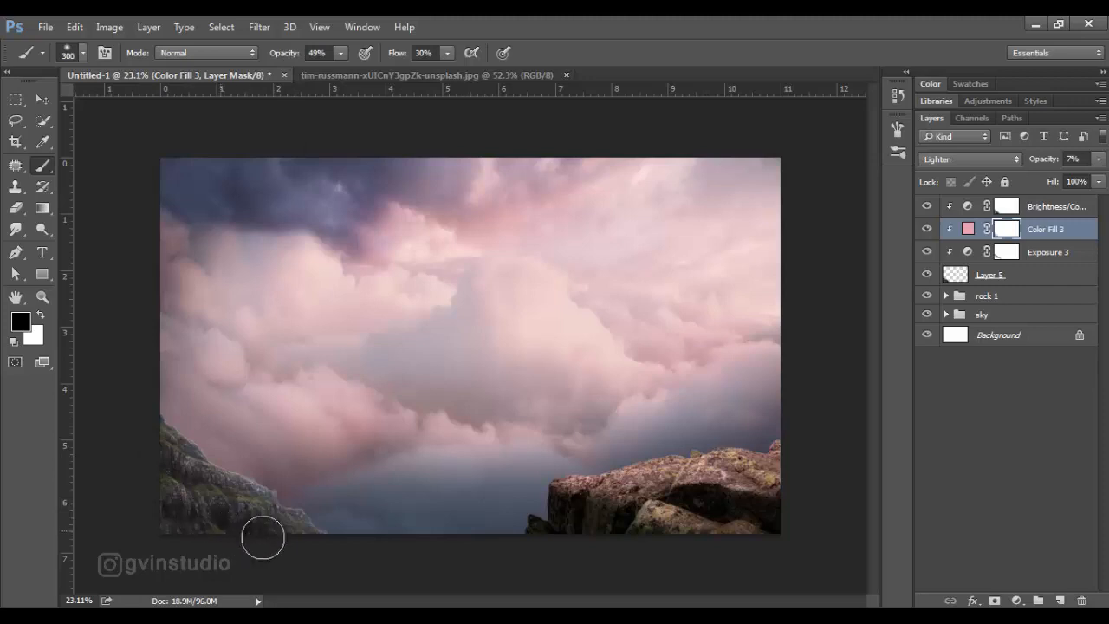
Step: Add a darkening Levels adjustment clipped above Brightness/Contrast, and paint its mask to restore light along the cliff's upper slope
key("alt+bracketright")
left_click(1016, 600)
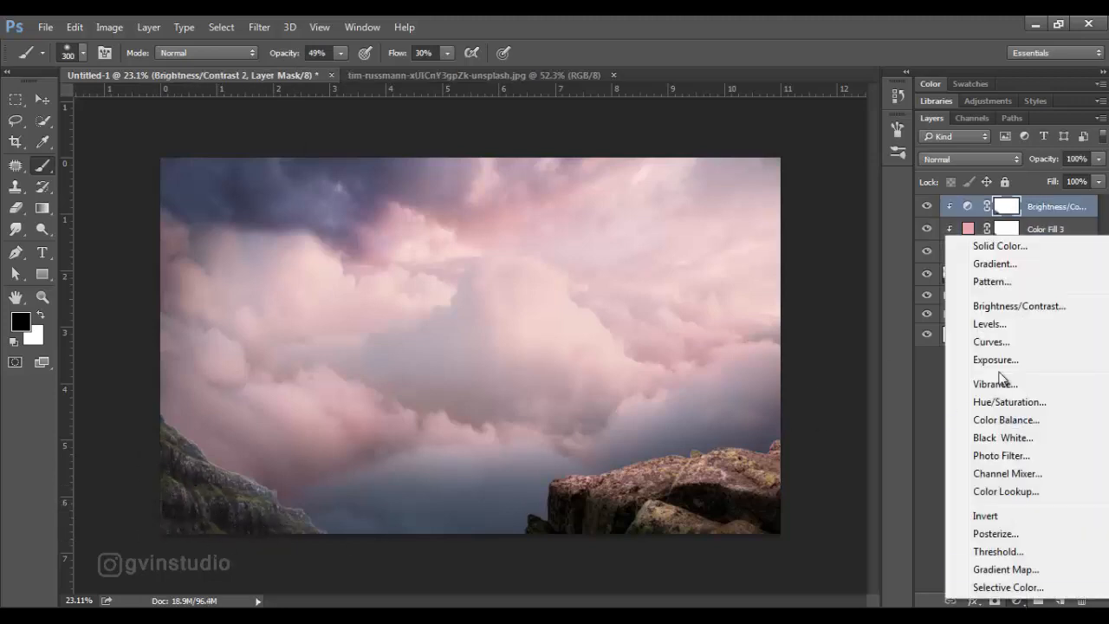
left_click(979, 325)
left_click(734, 201)
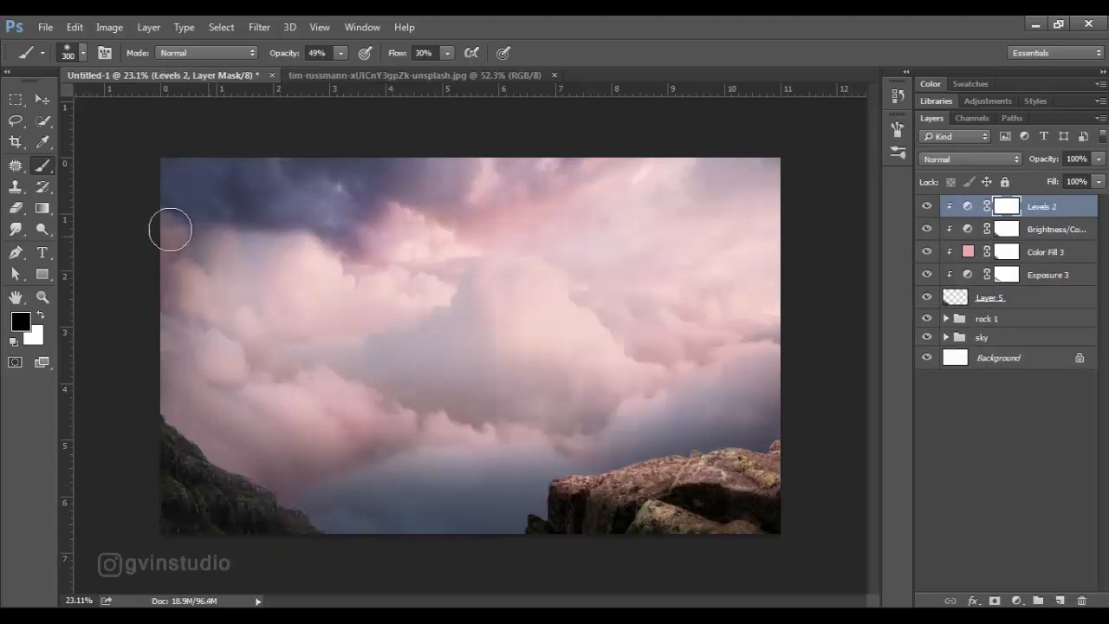
mouse_move(166, 471)
left_mouse_down()
mouse_move(224, 455)
mouse_move(315, 526)
mouse_move(171, 427)
left_mouse_up()
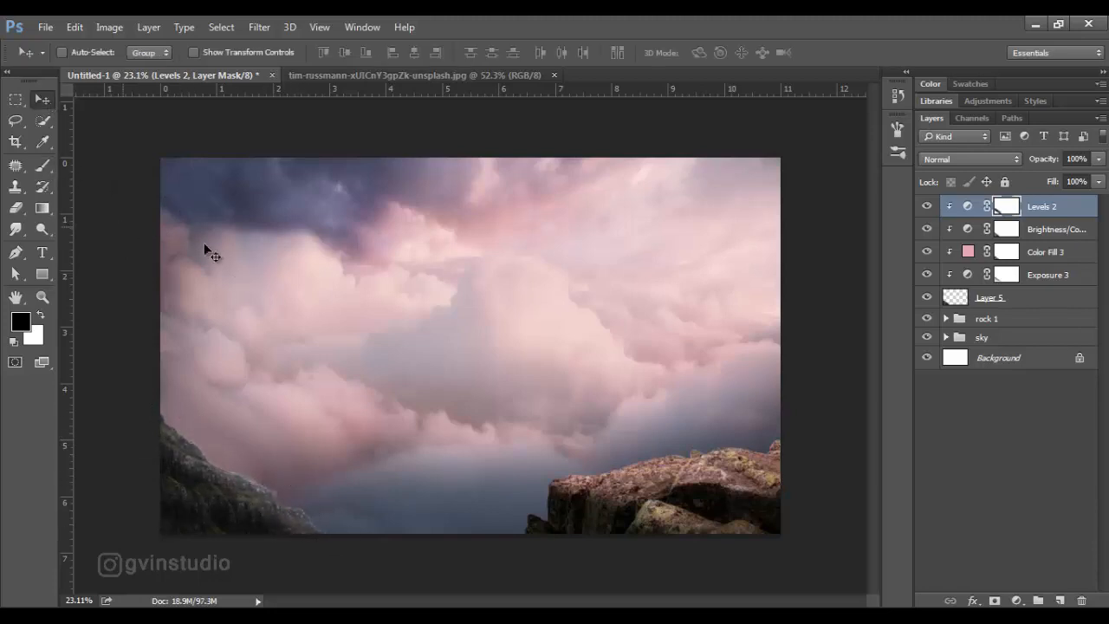
Step: Close the mountain photo and return to the composite
key("v")
left_click(554, 76)
scroll(480, 314, "down", 8)
scroll(543, 335, "up", 9)
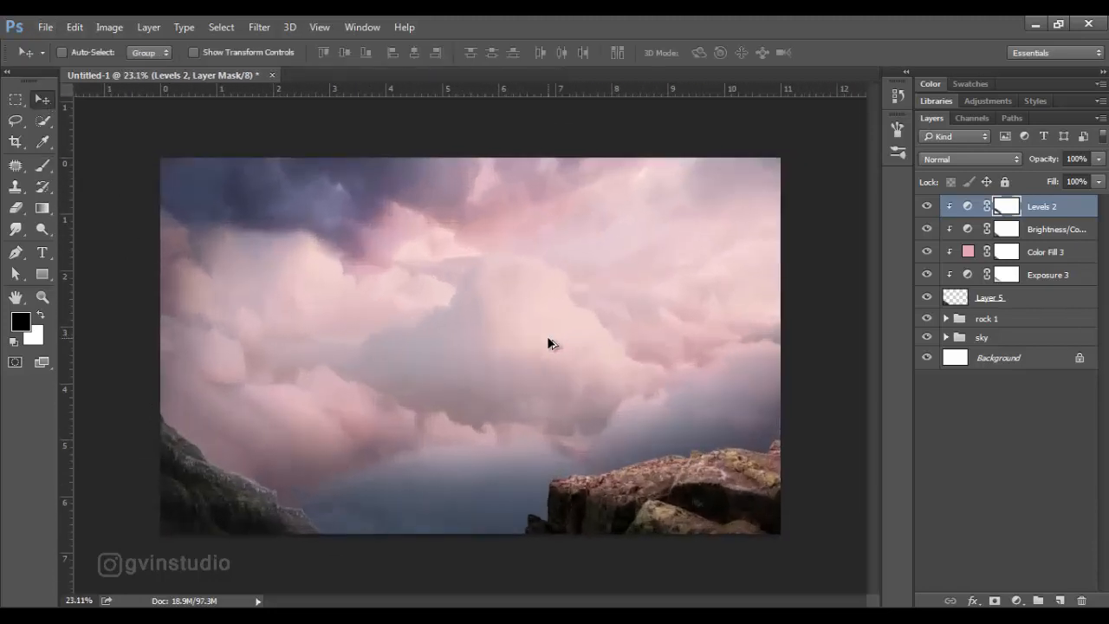
Step: Group the cliff layer with its four clipped adjustments and name the group "rock 2"
left_click(1012, 302, "shift")
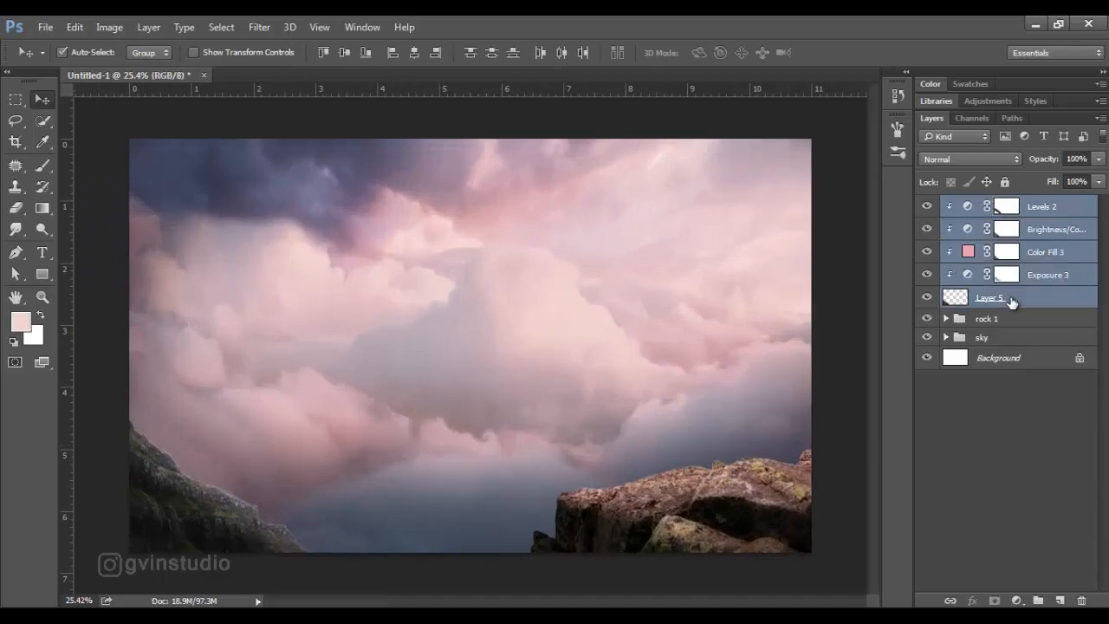
key("ctrl+g")
double_click(988, 205)
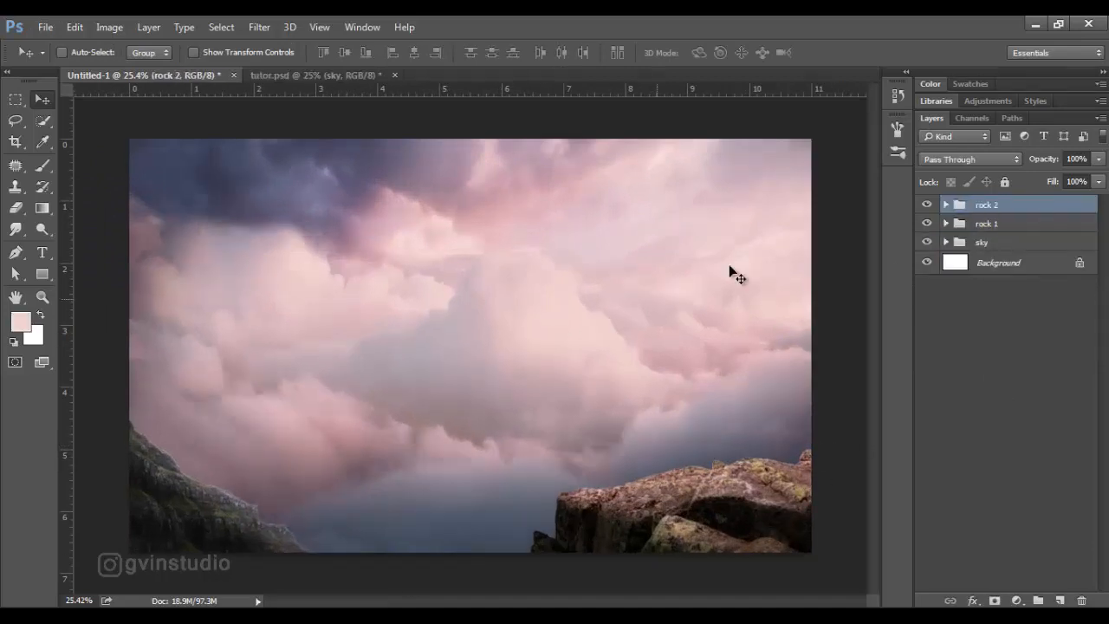
Step: Fine-tune the opacity of the pink Color Fill inside the rock 2 group
left_click(946, 204)
left_click(1056, 276)
left_click_drag(1038, 164, 1042, 164)
left_click(947, 204)
Step: Add a Levels adjustment clipped above rock 1's Color Balance with white output near 176, and mask it off the rock's top surface
left_click(947, 223)
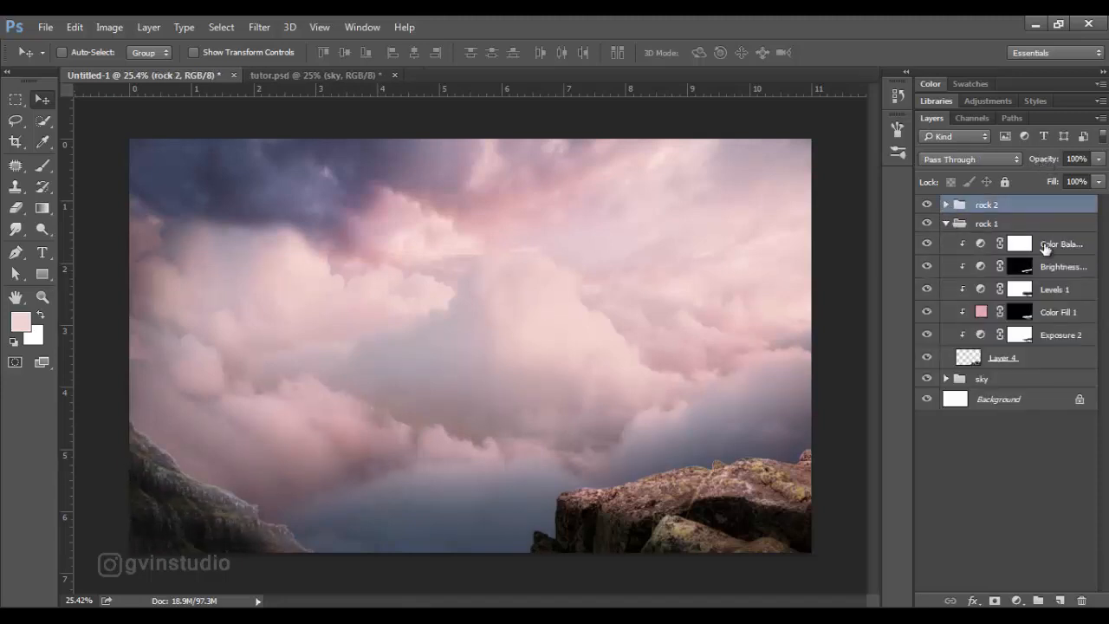
left_click(1061, 245)
left_click(1017, 601)
left_click(983, 322)
left_click(614, 487)
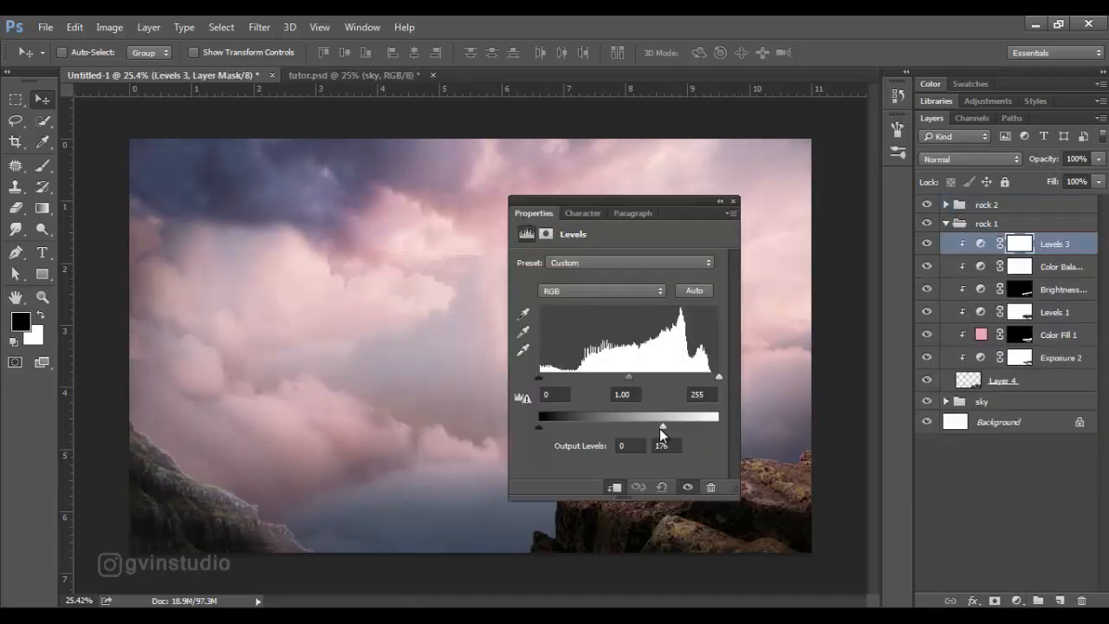
left_click(734, 201)
key("b")
mouse_move(645, 481)
left_mouse_down()
mouse_move(619, 490)
mouse_move(777, 479)
mouse_move(800, 490)
mouse_move(583, 498)
mouse_move(541, 486)
mouse_move(822, 482)
mouse_move(625, 488)
mouse_move(669, 506)
mouse_move(657, 479)
left_mouse_up()
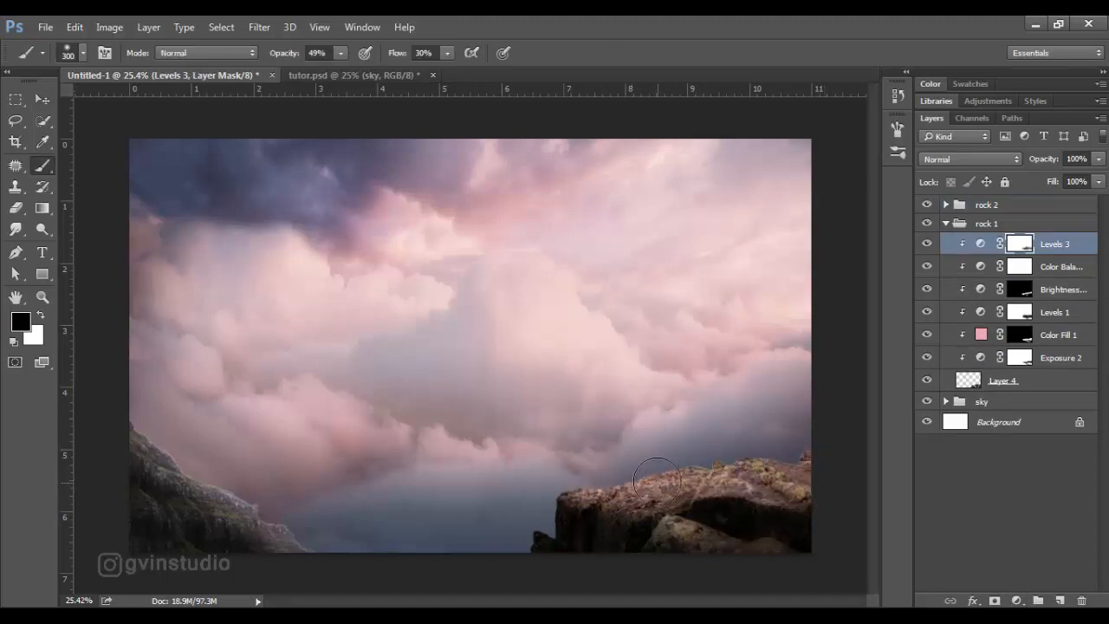
Step: Collapse the rock 1 group and close tutor.psd without saving its changes
left_click(42, 99)
left_click(946, 224)
mouse_move(780, 409)
left_mouse_down()
mouse_move(767, 399)
mouse_move(778, 408)
left_mouse_up()
left_click(396, 75)
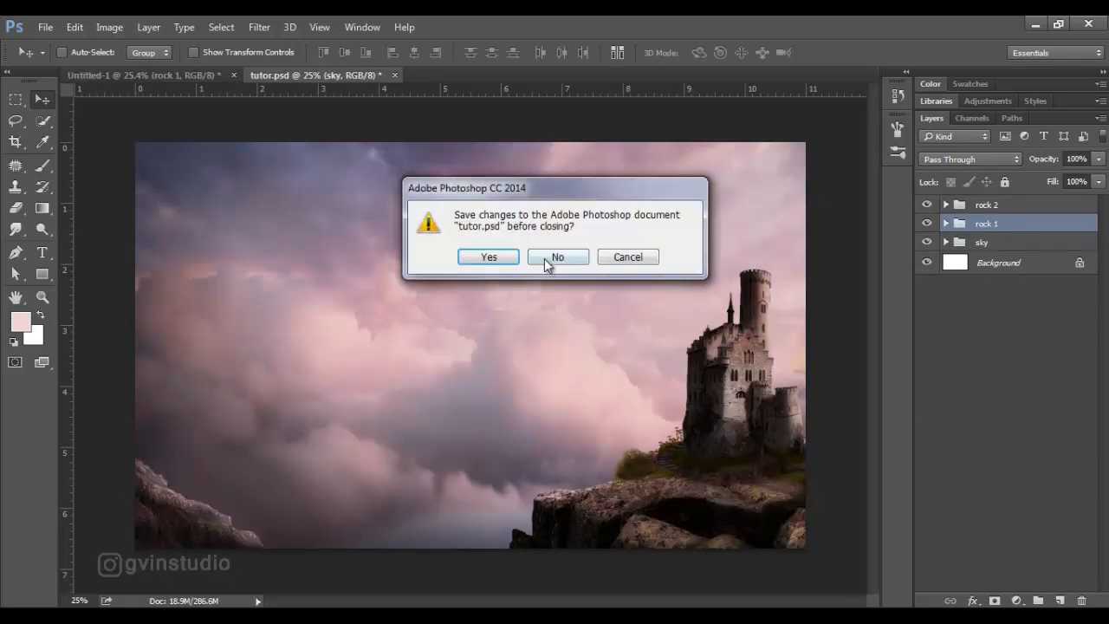
left_click(546, 260)
Step: Open the png_castle_2_by_moonglowlilly_d5tk46h image from the Source folder
left_click(45, 27)
left_click(65, 62)
left_click(277, 270)
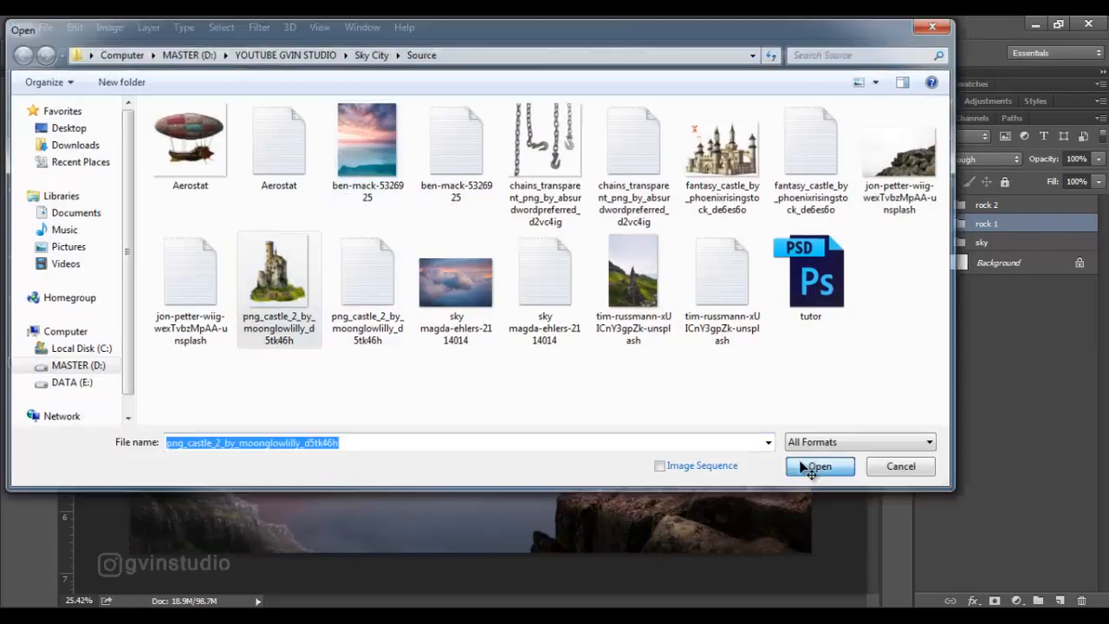
left_click(822, 467)
Step: Bring the castle into the composite above the rock 1 group and scale it down to about 37%
left_click_drag(418, 311, 573, 252)
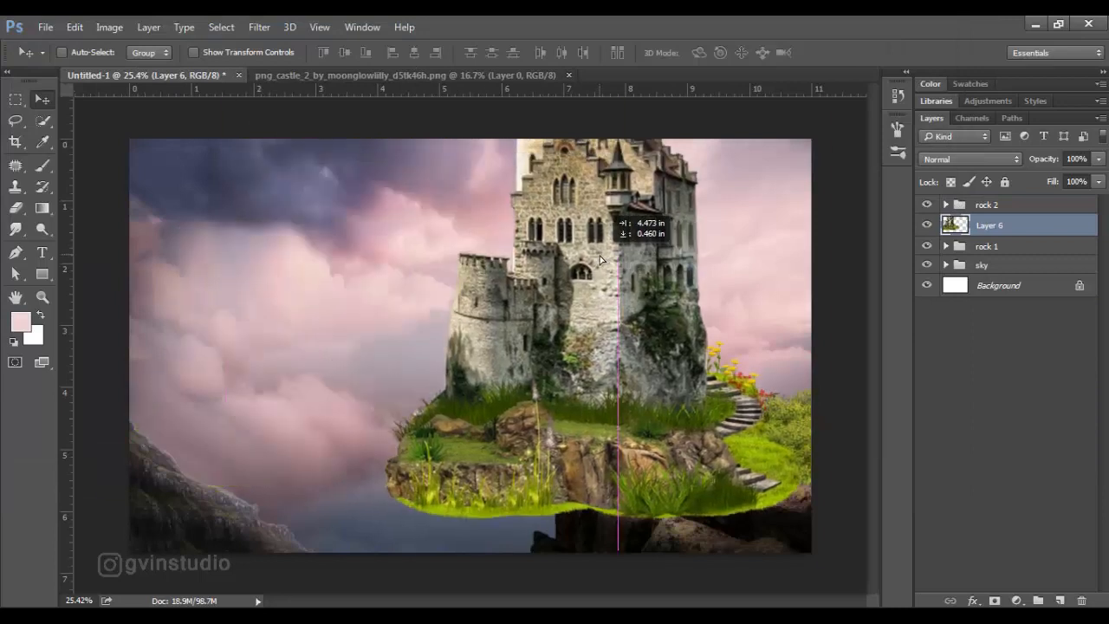
key("ctrl+t")
left_click_drag(378, 520, 631, 270)
left_click_drag(692, 273, 665, 503)
left_click_drag(592, 227, 657, 304)
Step: Flip the castle horizontally and position it on top of the right foreground rock
right_click(676, 347)
left_click(710, 314)
left_click(710, 313)
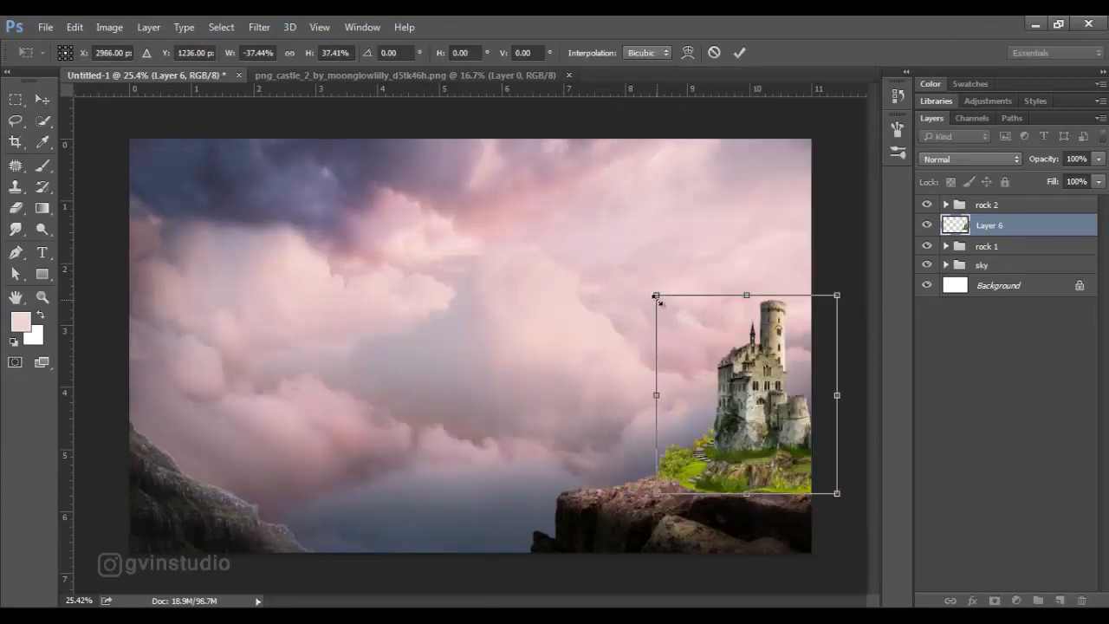
left_click(739, 52)
left_click_drag(784, 352, 776, 356)
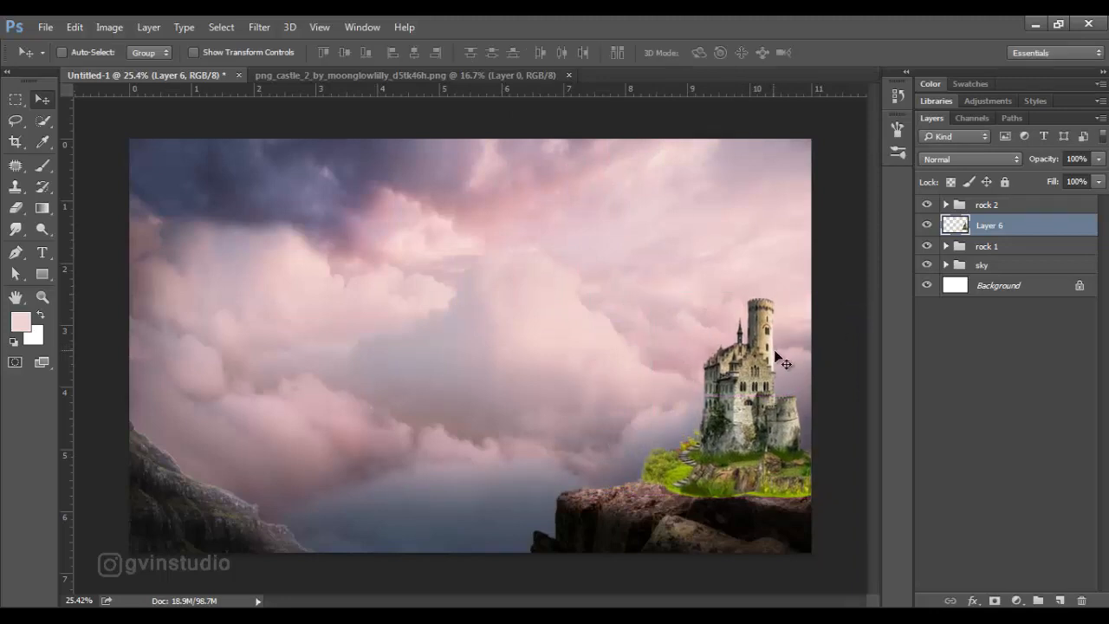
Step: Add a mask to the castle layer and paint black along its grassy base to blend it into the rock
left_click(994, 600)
key("d")
key("b")
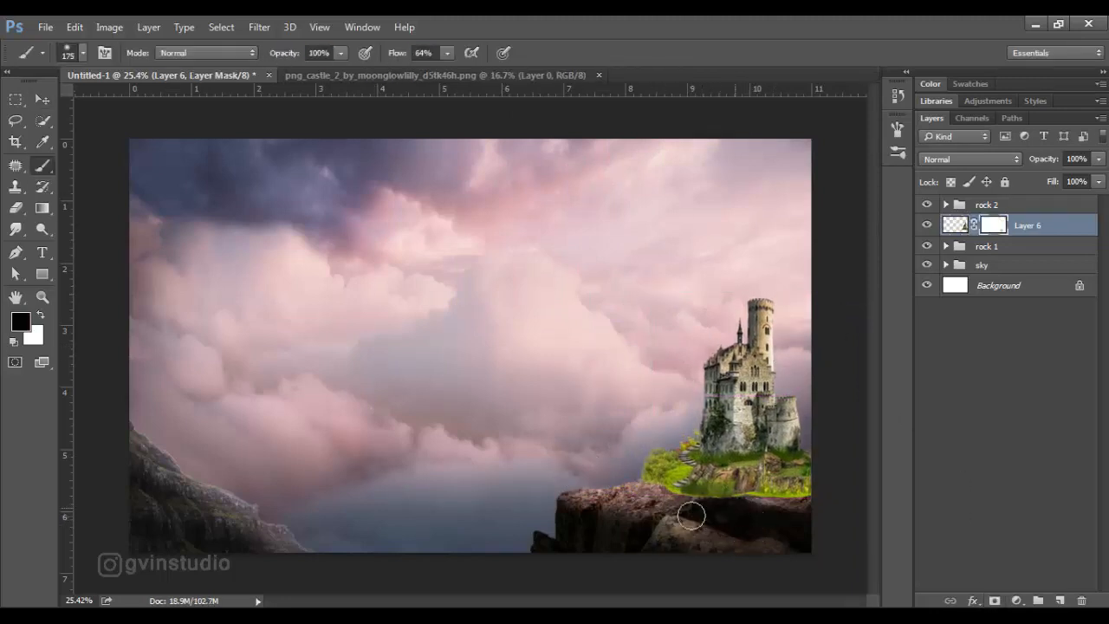
mouse_move(691, 516)
left_mouse_down()
mouse_move(724, 501)
mouse_move(712, 506)
mouse_move(787, 505)
left_mouse_up()
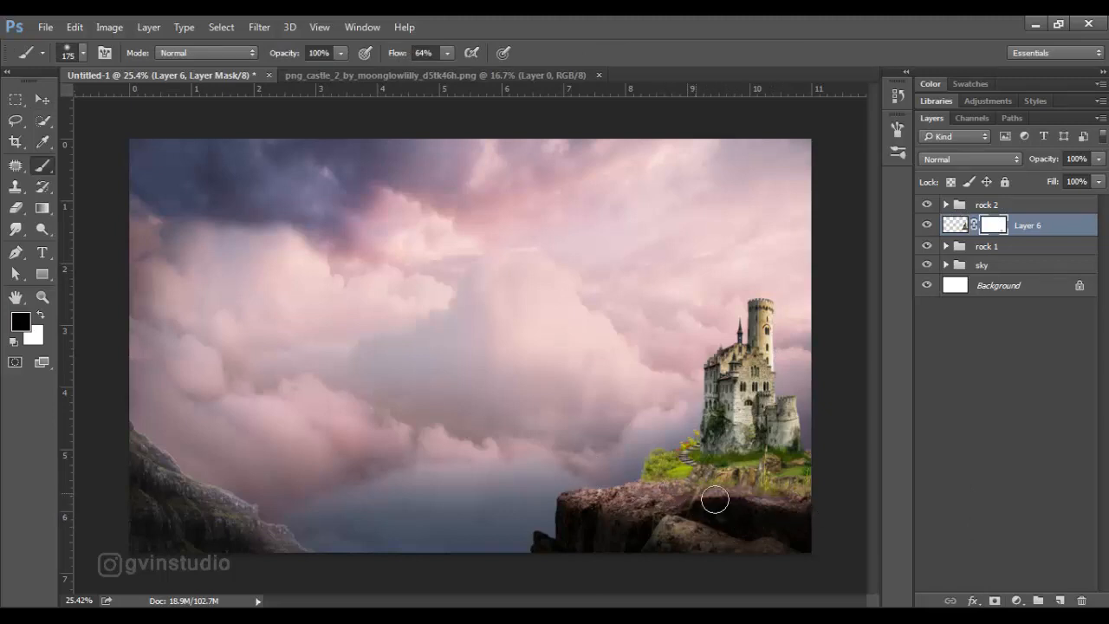
Step: Add an Exposure adjustment clipped to the castle layer and lower the exposure to darken the castle
left_click(1017, 601)
left_click(1003, 364)
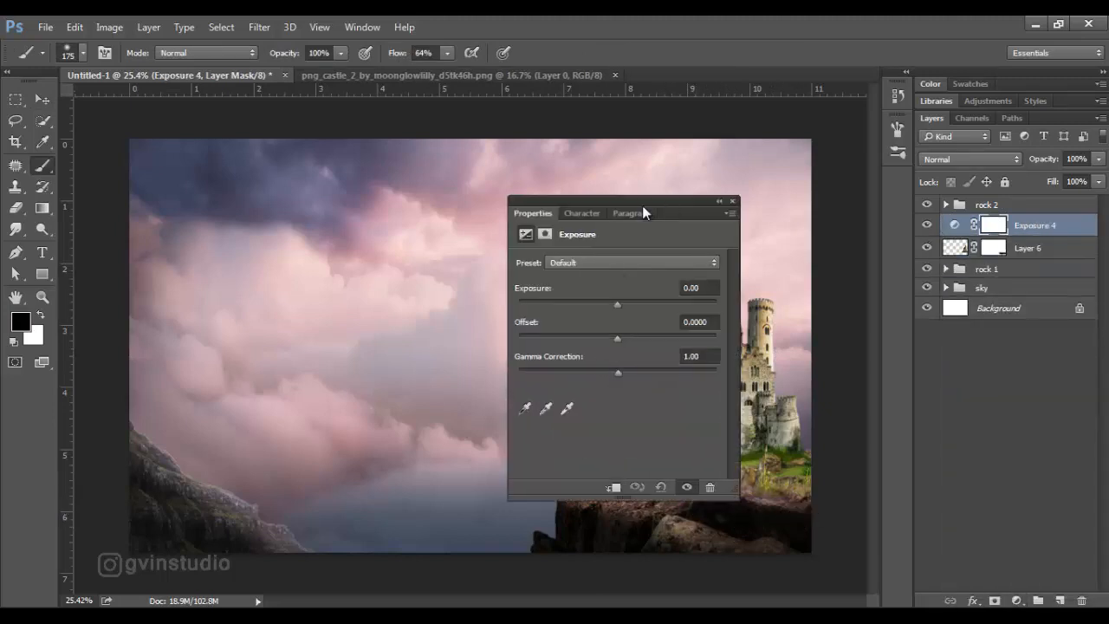
left_click_drag(643, 205, 416, 206)
left_click_drag(391, 306, 355, 311)
left_click(507, 202)
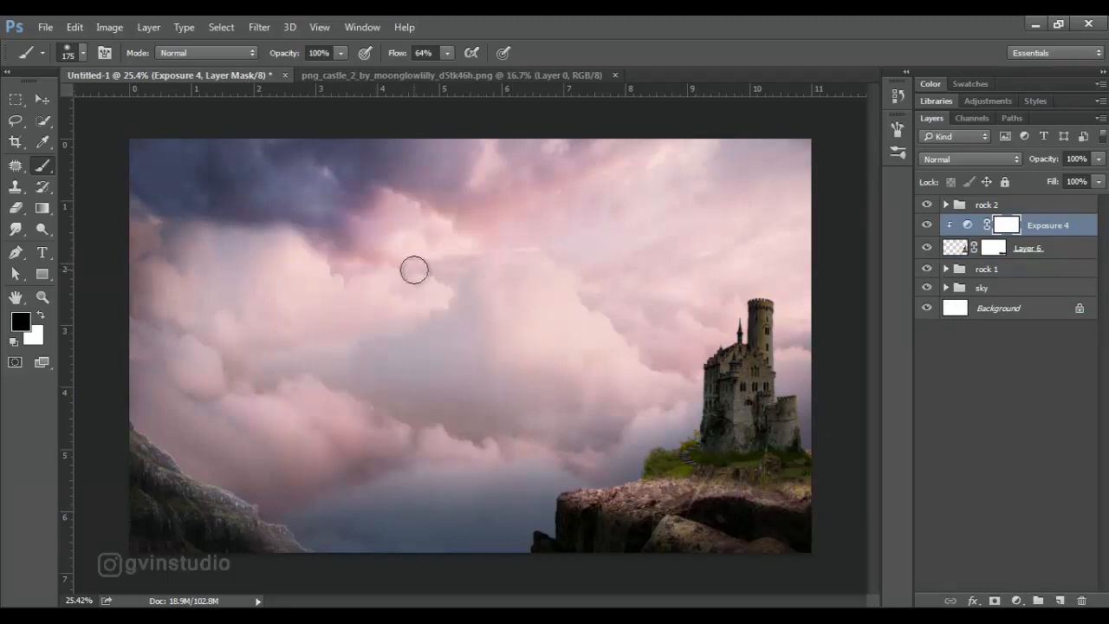
Step: Paint black on the castle's exposure mask down its right edge to bring light back to the tower and lower turret
scroll(645, 381, "up", 2)
scroll(843, 415, "up", 6)
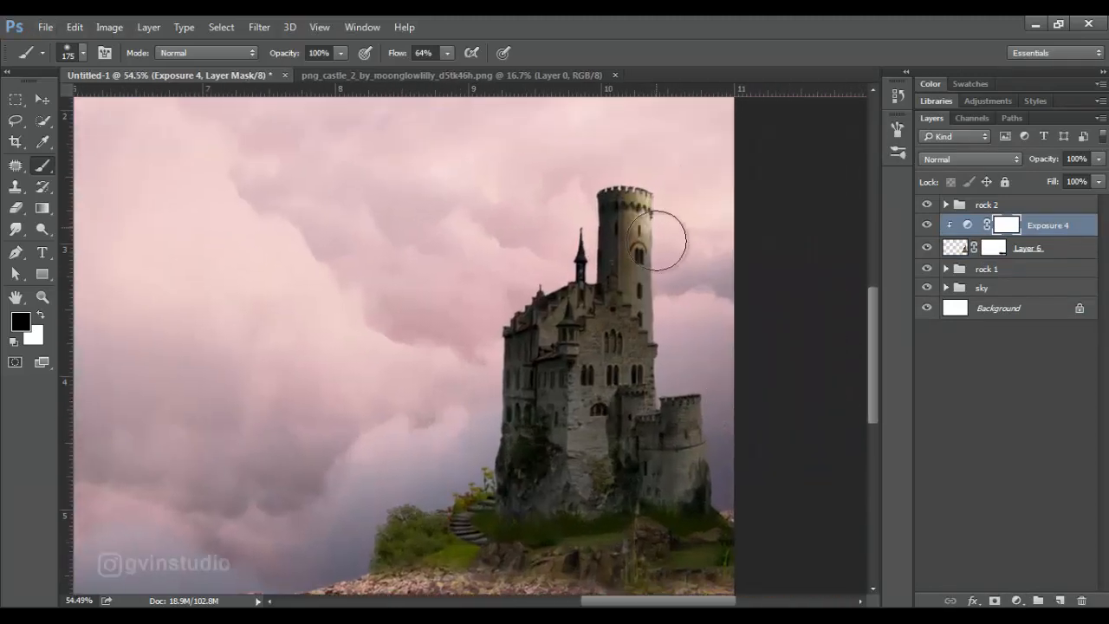
mouse_move(725, 353)
left_mouse_down()
mouse_move(722, 452)
mouse_move(716, 371)
mouse_move(723, 458)
left_mouse_up()
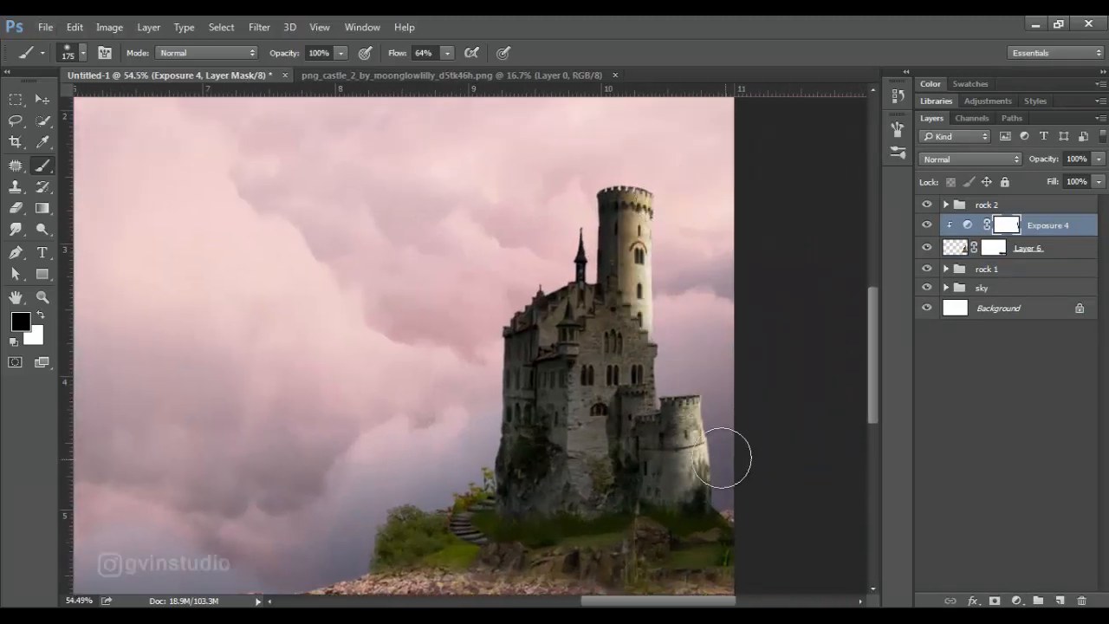
Step: With an 80 px brush at 71% opacity and 51% flow, paint black on the exposure mask over the castle's front facade
key("bracketright")
key("bracketright")
key("bracketright")
key("bracketleft")
key("bracketleft")
key("bracketleft")
key("bracketleft")
key("bracketleft")
key("bracketleft")
key("bracketleft")
key("bracketleft")
left_click_drag(392, 55, 369, 60)
left_click_drag(297, 55, 272, 55)
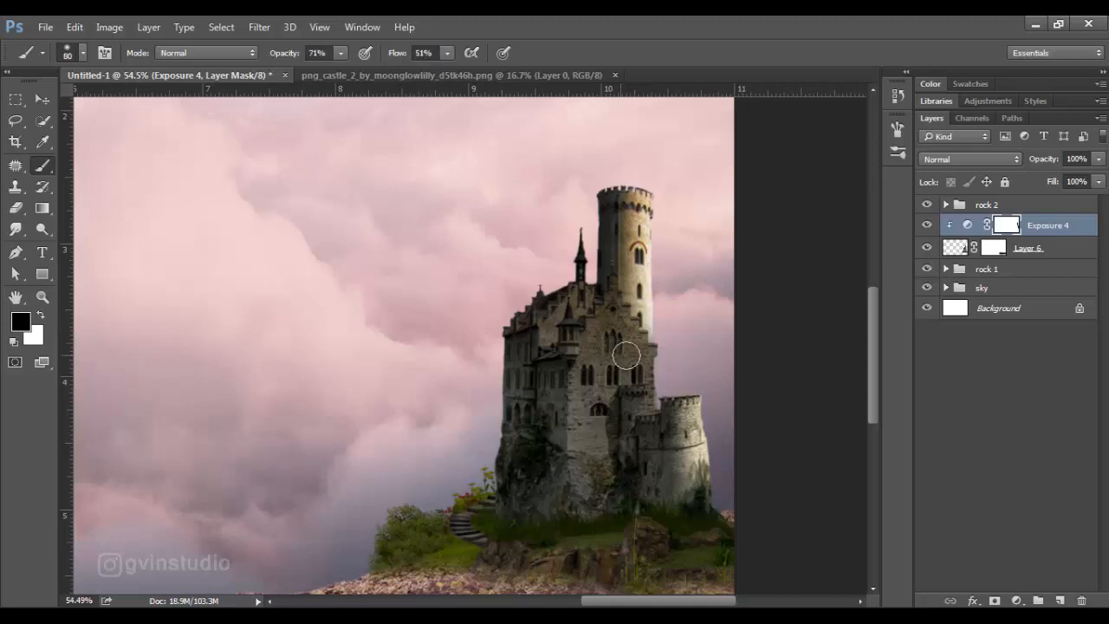
mouse_move(618, 310)
left_mouse_down()
mouse_move(637, 390)
mouse_move(602, 347)
mouse_move(593, 416)
mouse_move(634, 342)
mouse_move(657, 352)
mouse_move(577, 298)
mouse_move(588, 287)
left_mouse_up()
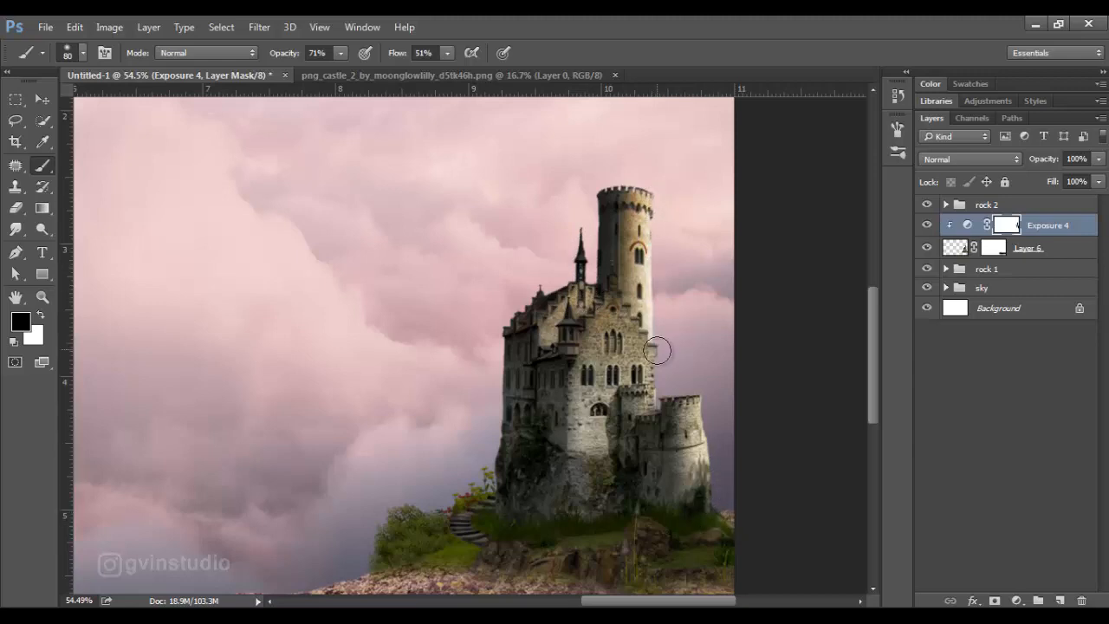
left_click_drag(607, 339, 588, 423)
Step: Add a light pink Solid Color fill above the castle's exposure adjustment, set it to Soft Light and clip it to the castle
left_click(1016, 601)
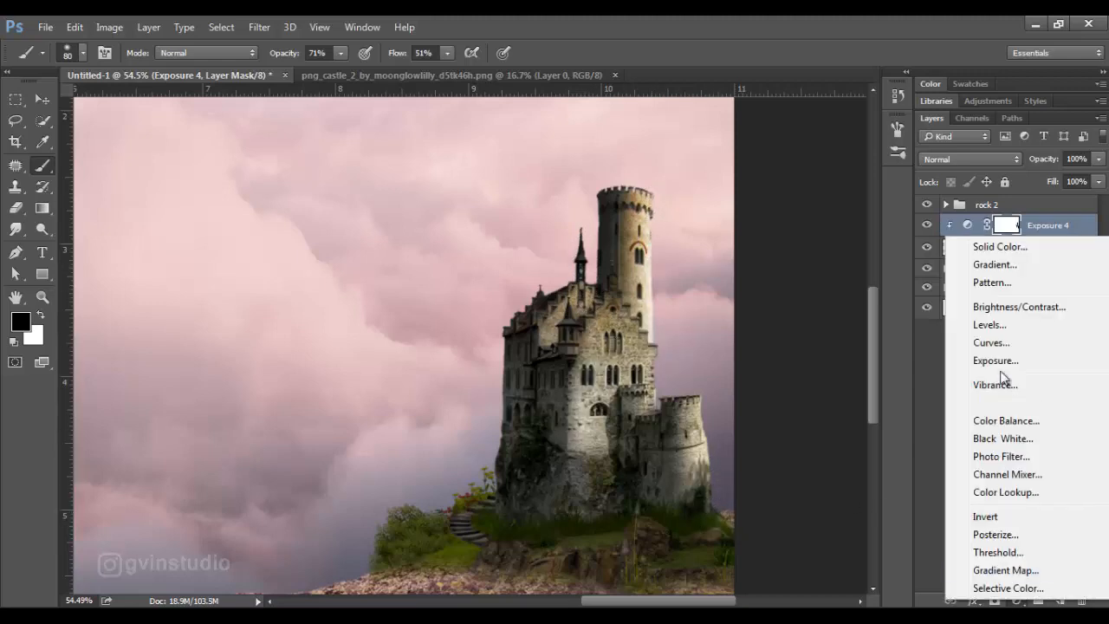
left_click(1000, 245)
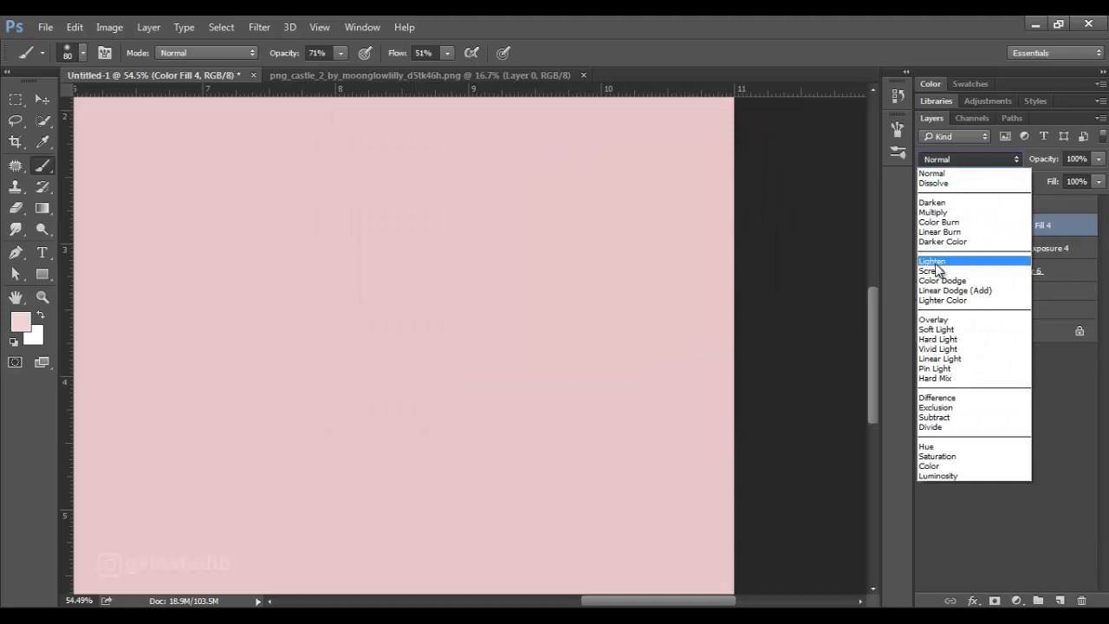
left_click(936, 329)
left_click(1047, 239, "alt")
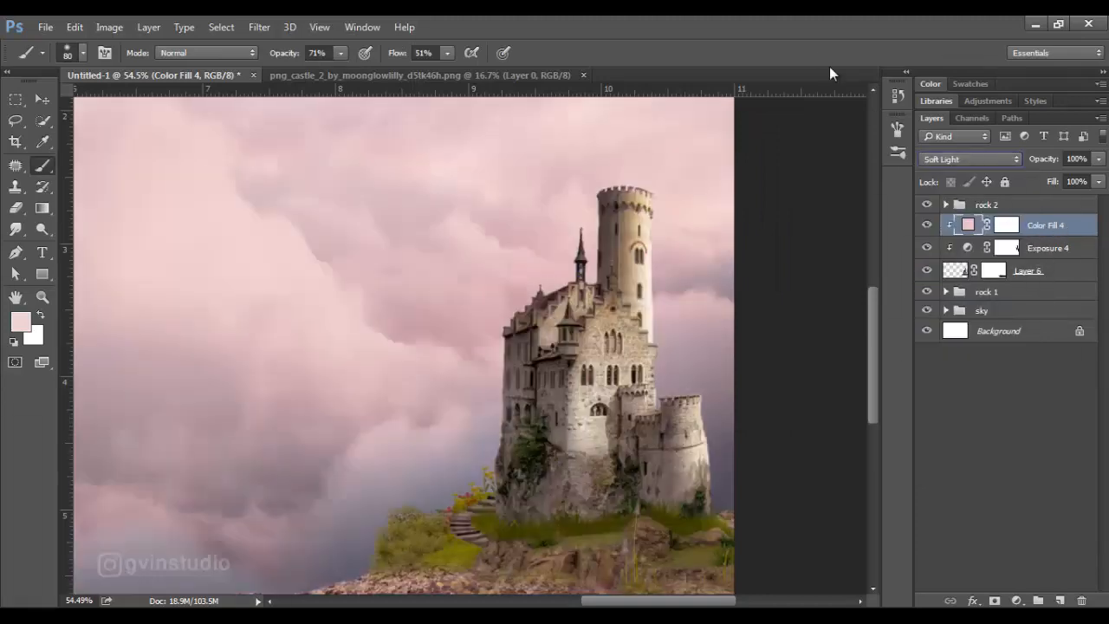
Step: Invert the pink fill's mask and paint white over the tower, right turret and front facade to add a pink glow
left_click(1006, 225)
key("ctrl+i")
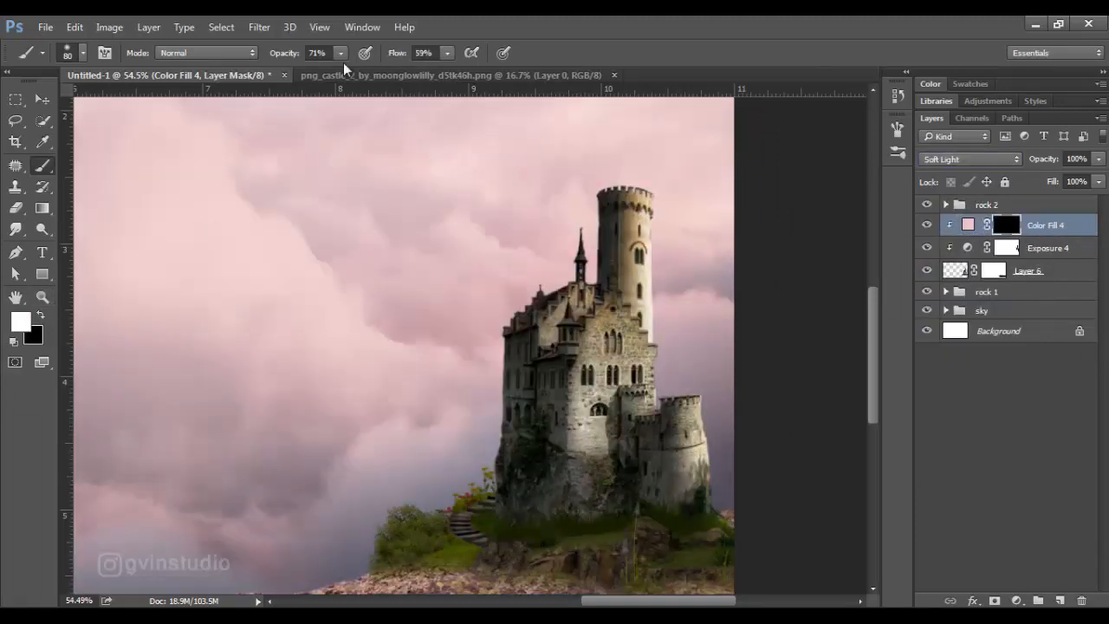
left_click_drag(658, 176, 665, 327)
left_click_drag(707, 418, 706, 455)
mouse_move(652, 358)
left_mouse_down()
mouse_move(619, 341)
mouse_move(588, 407)
mouse_move(661, 398)
mouse_move(700, 474)
mouse_move(595, 304)
mouse_move(624, 302)
left_mouse_up()
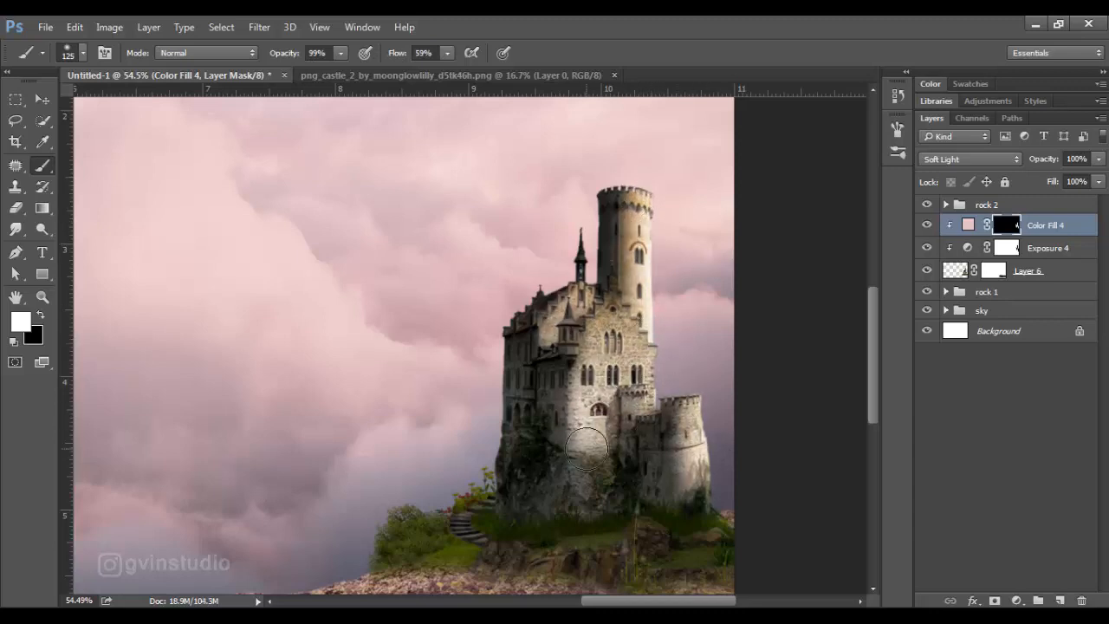
Step: Add a Hue/Saturation adjustment clipped to the castle with Hue -16, Saturation -8 and Lightness +8
scroll(678, 455, "down", 5)
scroll(677, 455, "up", 1)
left_click(1016, 601)
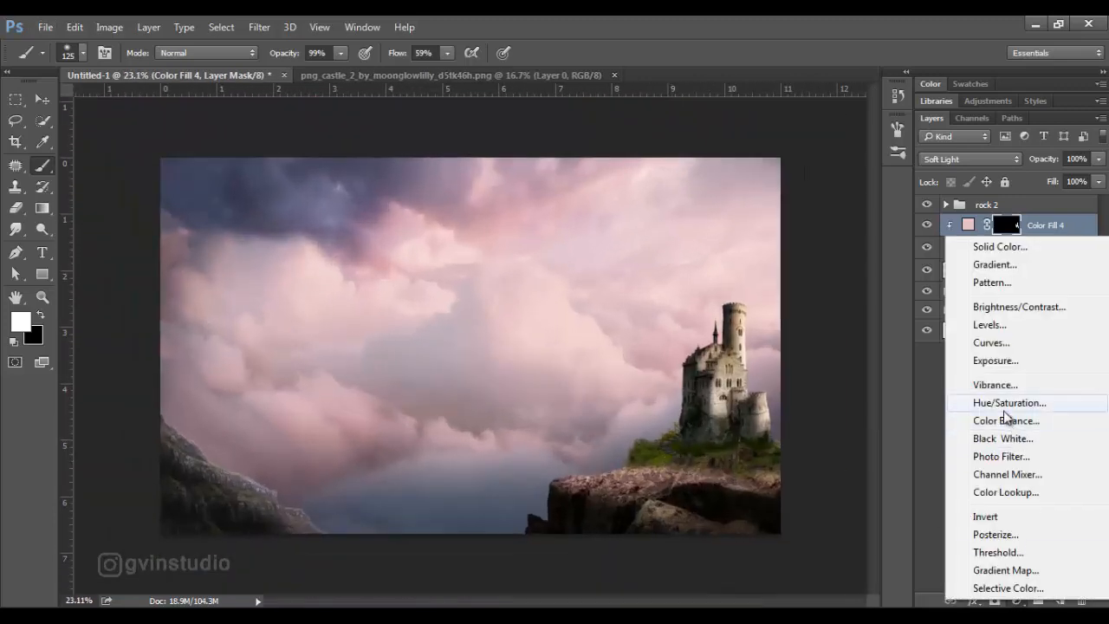
left_click(1006, 401)
left_click_drag(392, 392, 400, 392)
left_click_drag(391, 325, 383, 364)
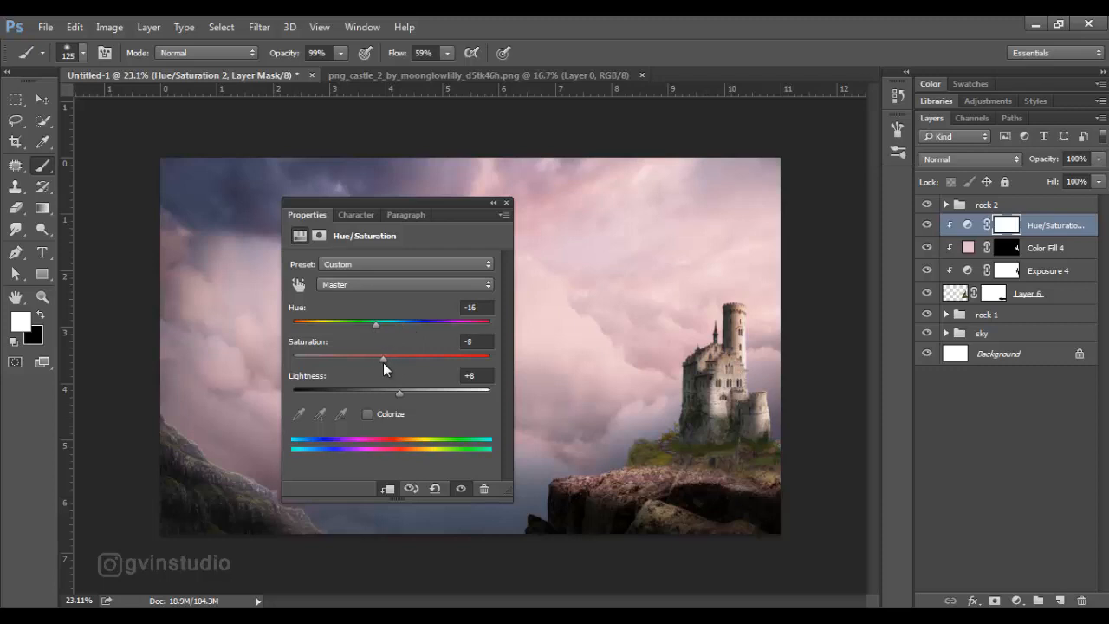
Step: Add a Color Balance adjustment clipped to the castle and shift its midtones toward magenta
left_click(1017, 601)
left_click(971, 415)
left_click_drag(371, 301, 364, 330)
left_click(507, 203)
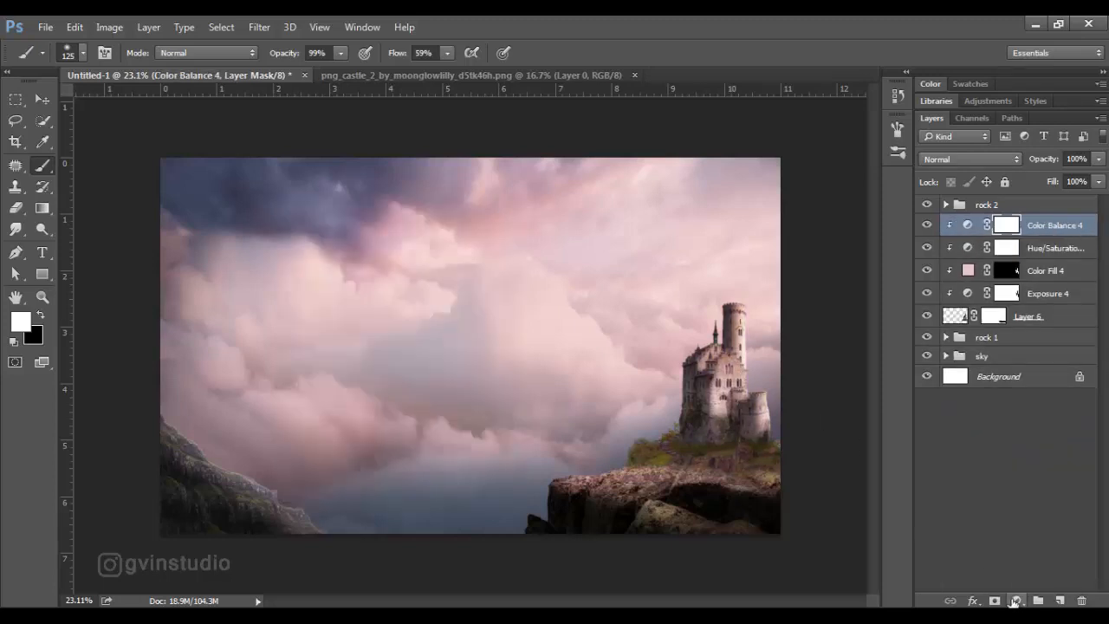
Step: Add a clipped Levels adjustment to the castle with the white output level at 165, and invert its mask to black
left_click(1017, 601)
left_click(975, 323)
left_click_drag(491, 427, 430, 437)
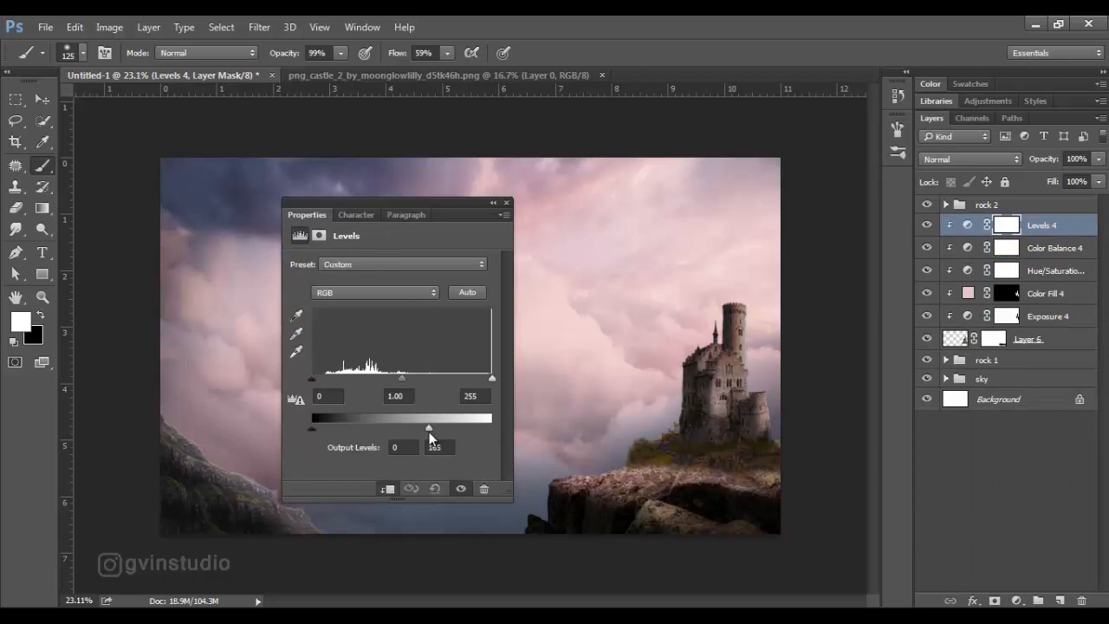
left_click(507, 203)
key("ctrl+i")
Step: Paint white on the castle's Levels mask with a 60 px brush at 71% flow to shade the left walls, recesses and grassy base
scroll(817, 377, "up", 6)
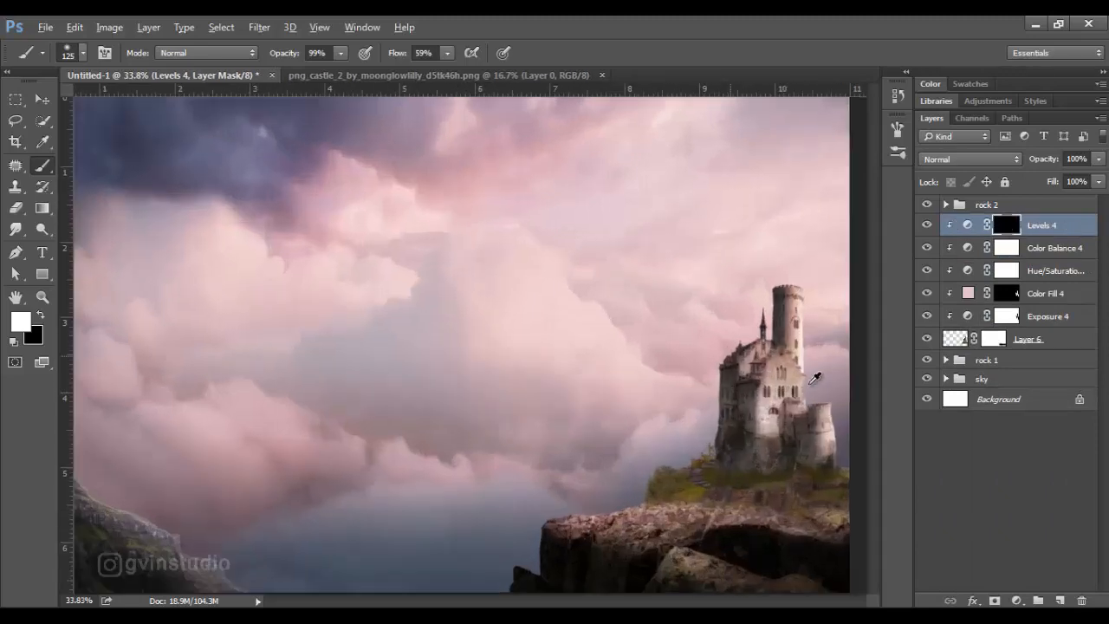
scroll(826, 407, "up", 3)
key("bracketleft")
key("bracketleft")
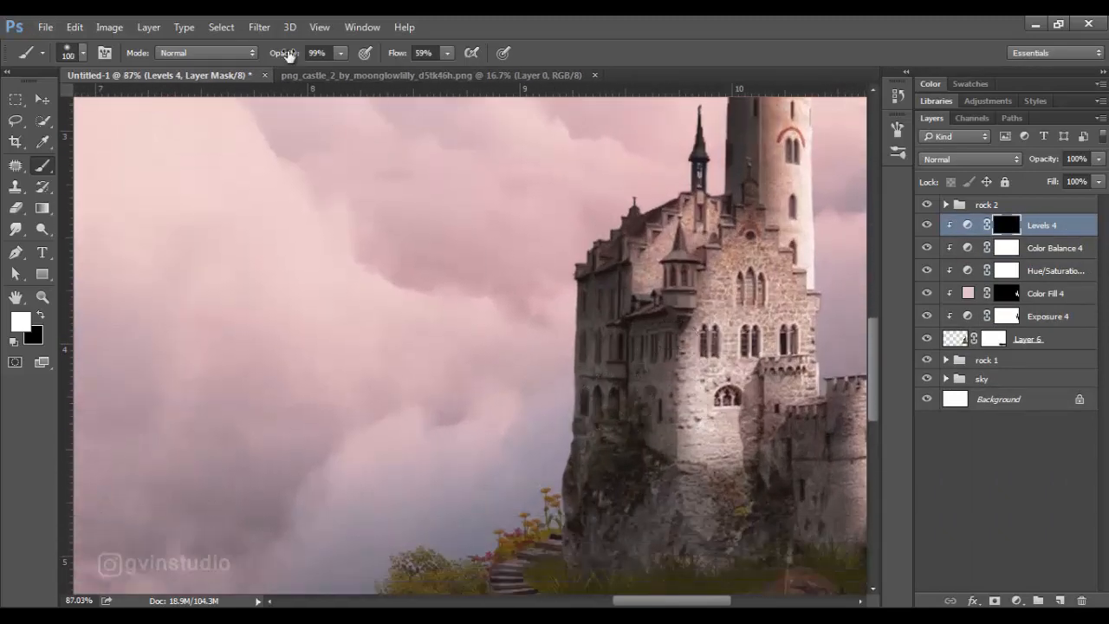
key("shift+7")
key("shift+1")
key("bracketleft")
key("bracketleft")
key("bracketleft")
mouse_move(590, 272)
left_mouse_down()
mouse_move(619, 316)
mouse_move(586, 395)
mouse_move(656, 366)
mouse_move(661, 429)
mouse_move(635, 456)
mouse_move(582, 460)
mouse_move(599, 550)
mouse_move(664, 512)
mouse_move(598, 545)
left_mouse_up()
mouse_move(780, 391)
left_mouse_down()
mouse_move(755, 424)
mouse_move(759, 468)
mouse_move(801, 444)
mouse_move(814, 506)
mouse_move(772, 517)
left_mouse_up()
mouse_move(838, 438)
left_mouse_down()
mouse_move(755, 379)
mouse_move(763, 337)
mouse_move(733, 557)
mouse_move(641, 557)
mouse_move(554, 523)
mouse_move(577, 505)
mouse_move(515, 529)
left_mouse_up()
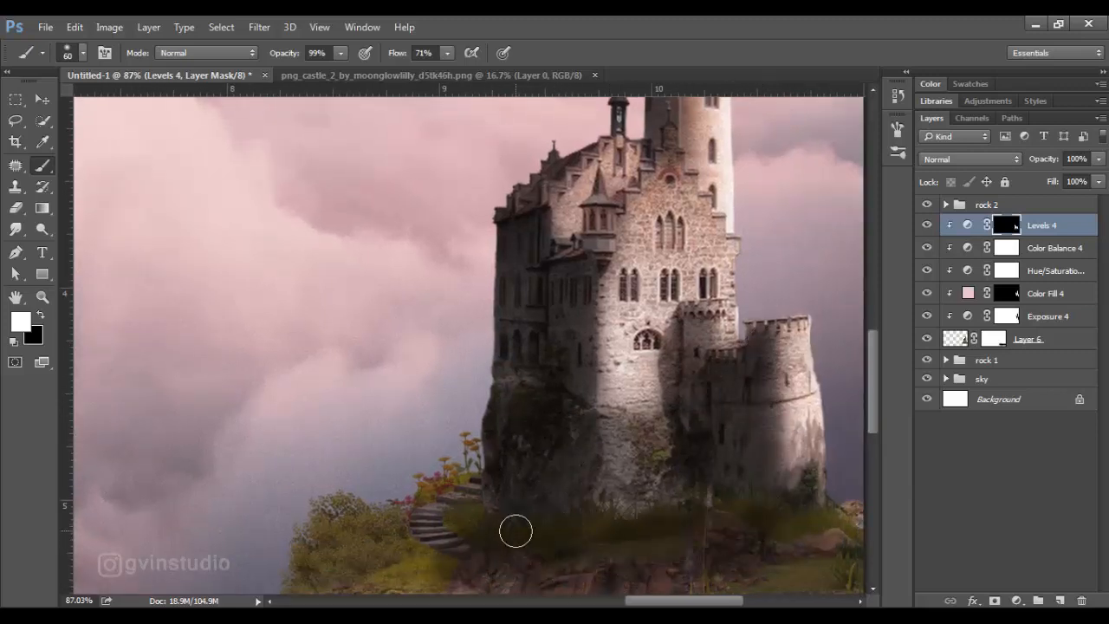
scroll(485, 425, "down", 3)
mouse_move(484, 424)
left_mouse_down()
mouse_move(382, 441)
mouse_move(471, 390)
mouse_move(491, 425)
left_mouse_up()
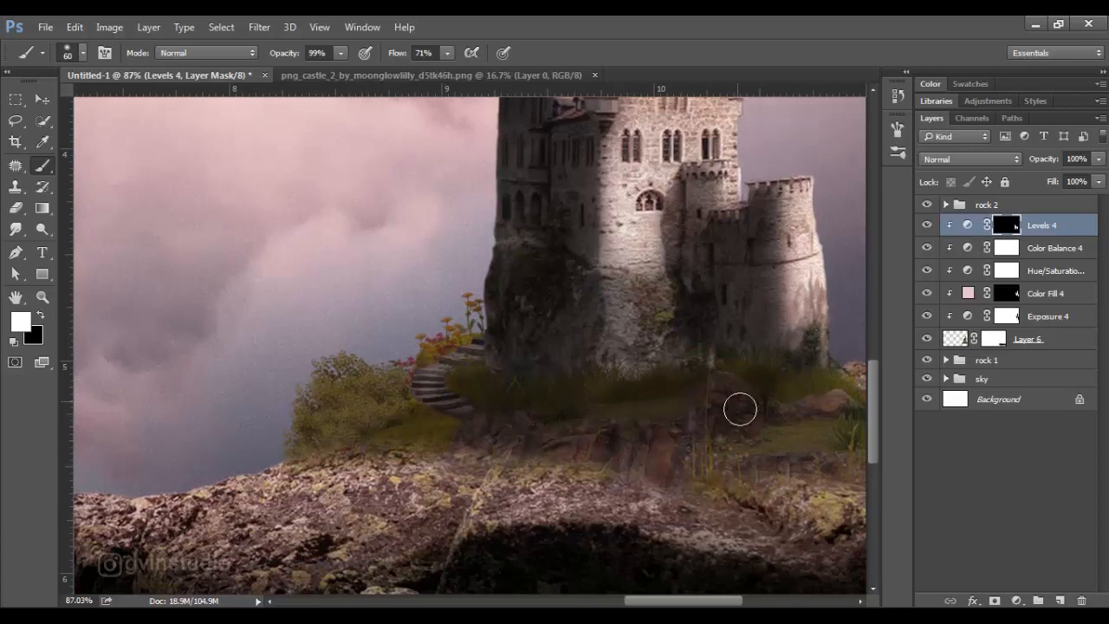
mouse_move(740, 409)
left_mouse_down()
mouse_move(713, 452)
mouse_move(631, 452)
mouse_move(530, 424)
left_mouse_up()
Step: Group the castle layer with all its clipped adjustments and name the group castle1
key("ctrl+0")
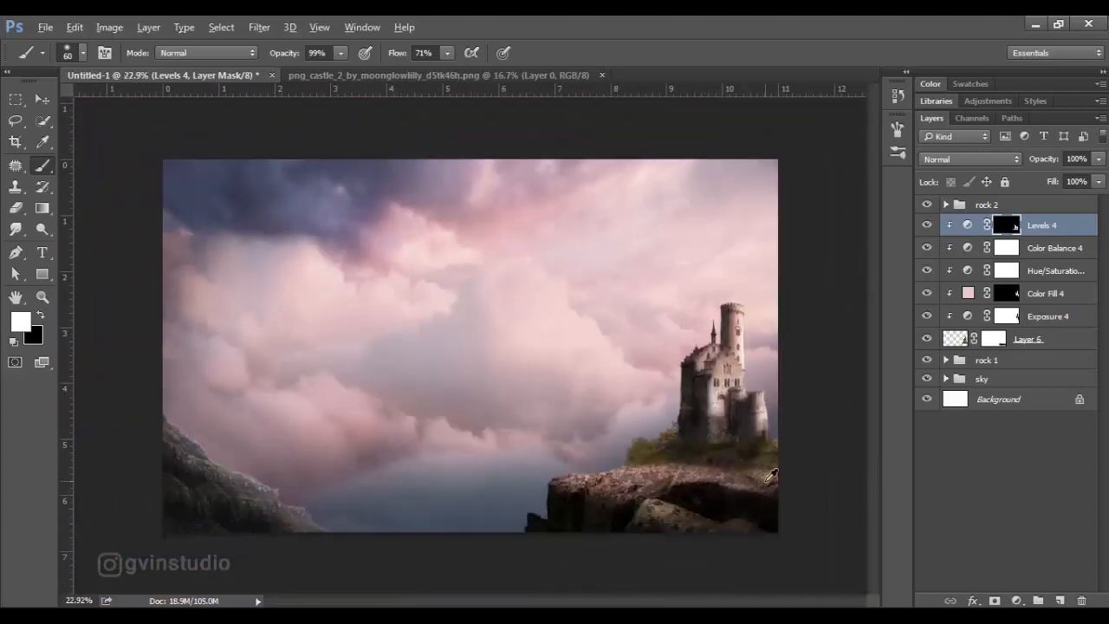
key("ctrl+plus")
key("v")
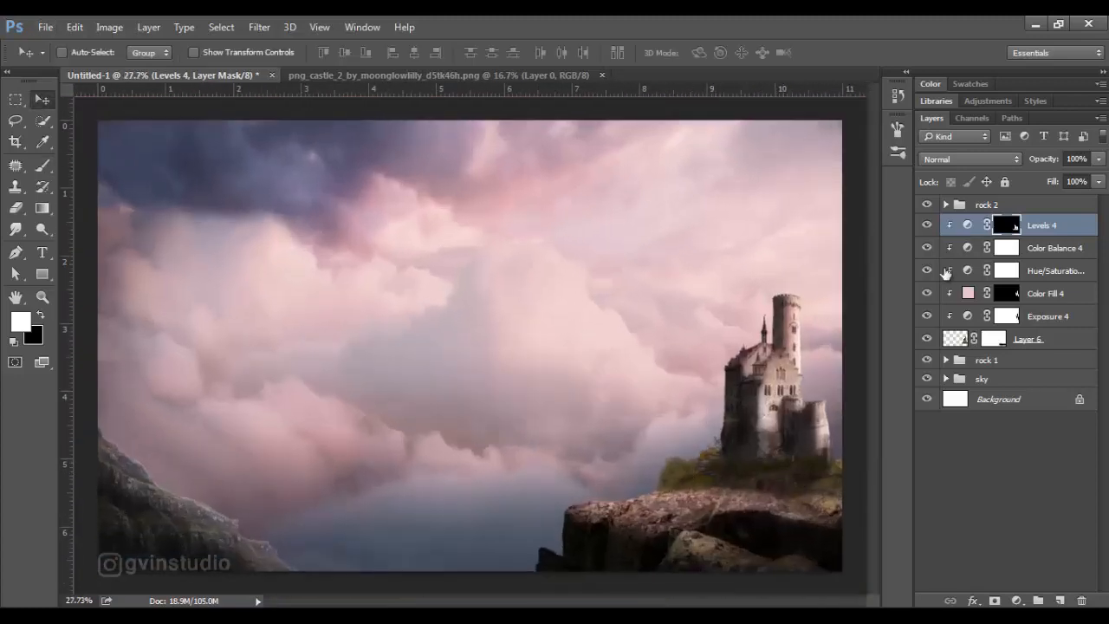
left_click(1042, 343, "shift")
key("shift+Down")
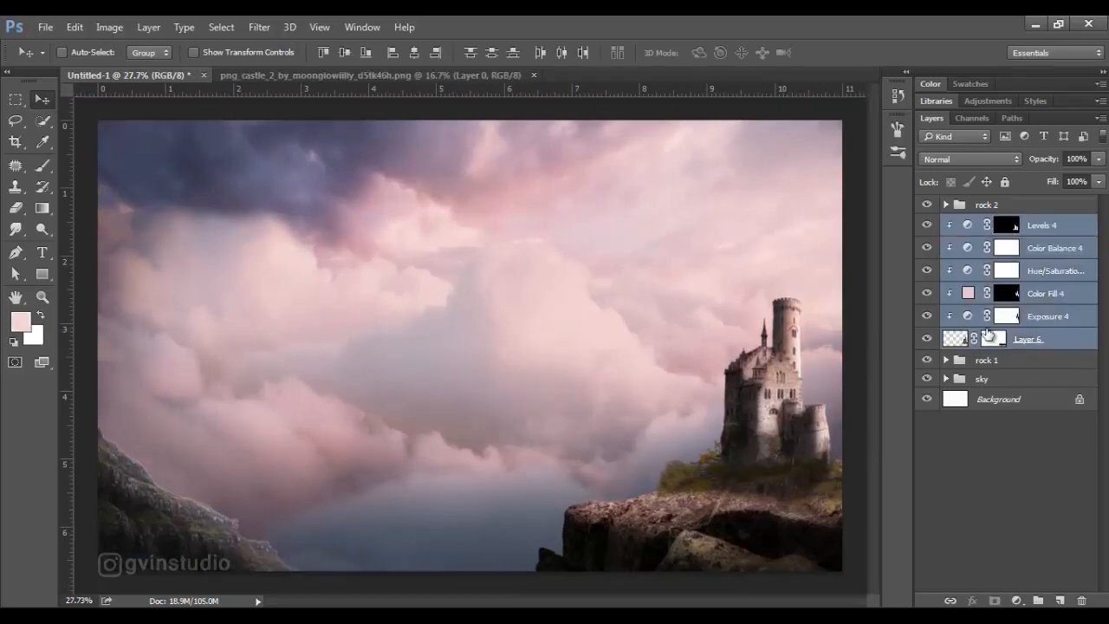
key("ctrl+g")
double_click(991, 224)
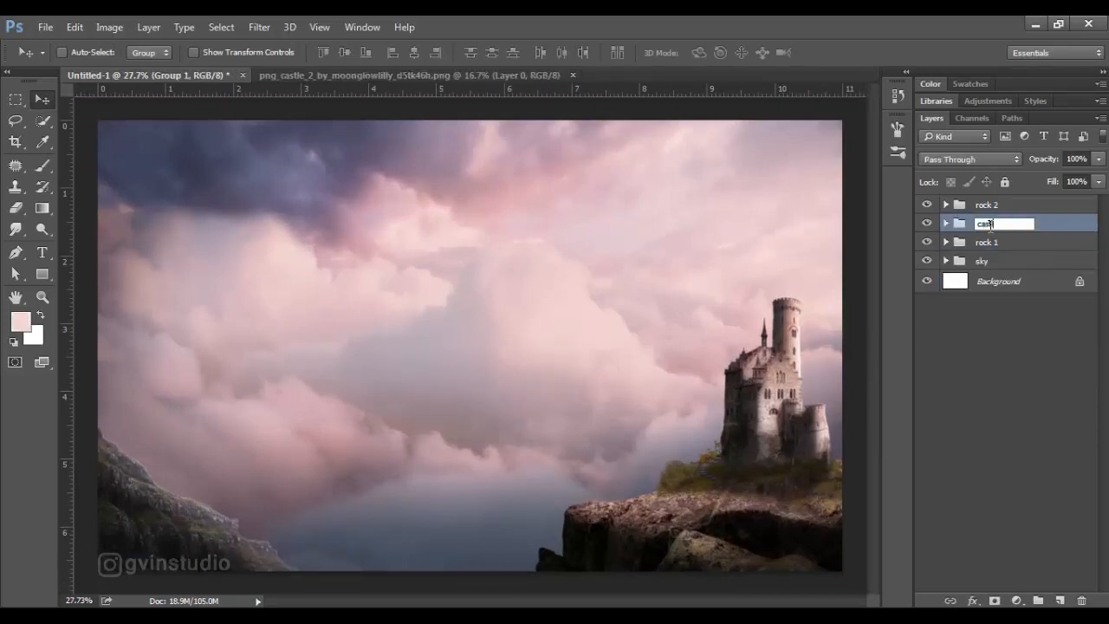
key("Return")
Step: Add a clipped Levels adjustment at the top of the rock 1 group with white output 86, and invert its mask
left_click(947, 241)
left_click(1048, 262)
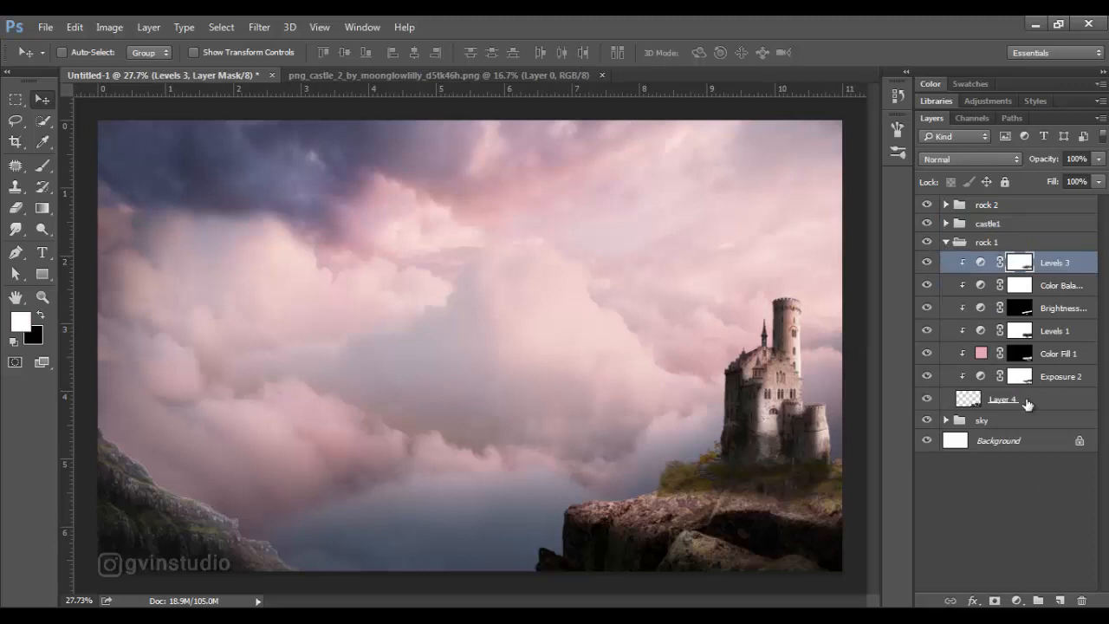
left_click(927, 263)
left_click(927, 263)
key("b")
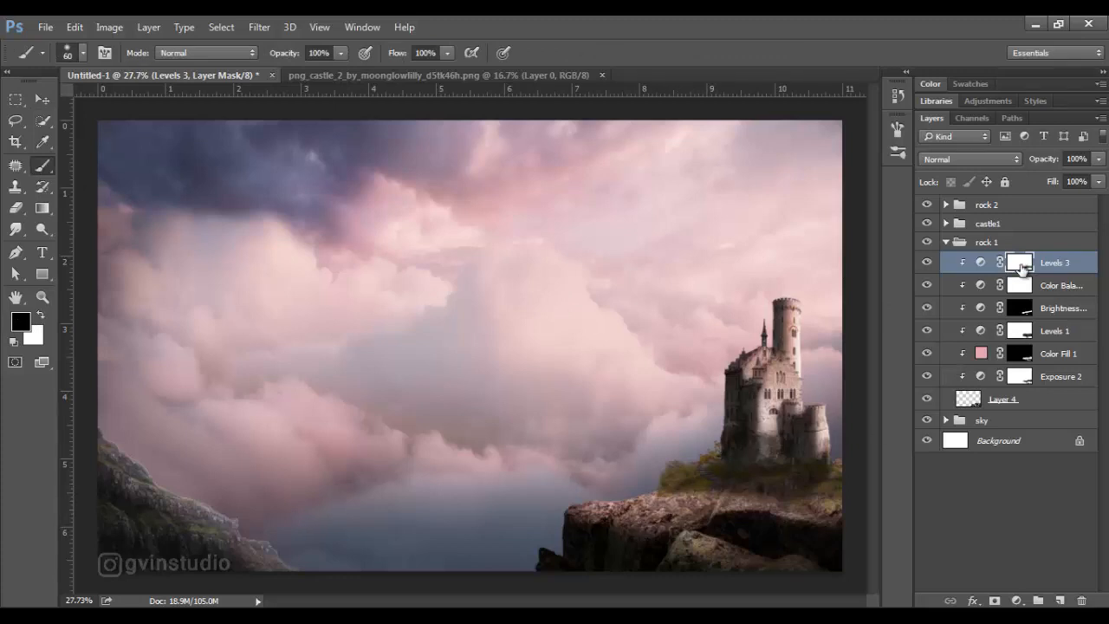
left_click(1017, 601)
left_click(988, 318)
left_click_drag(493, 431, 371, 437)
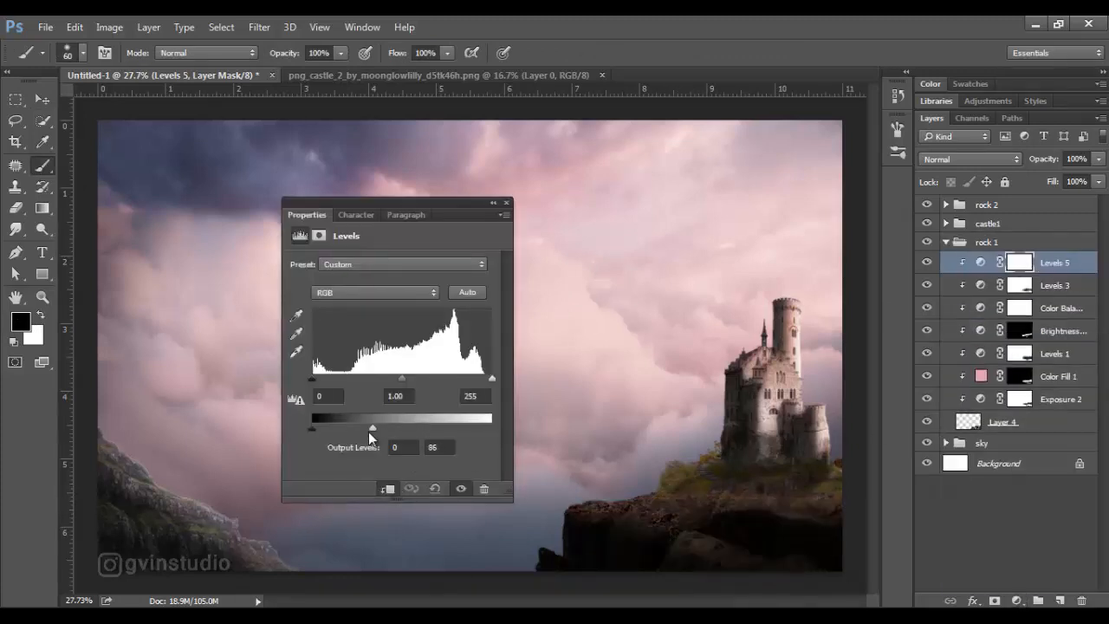
left_click(507, 205)
key("ctrl+i")
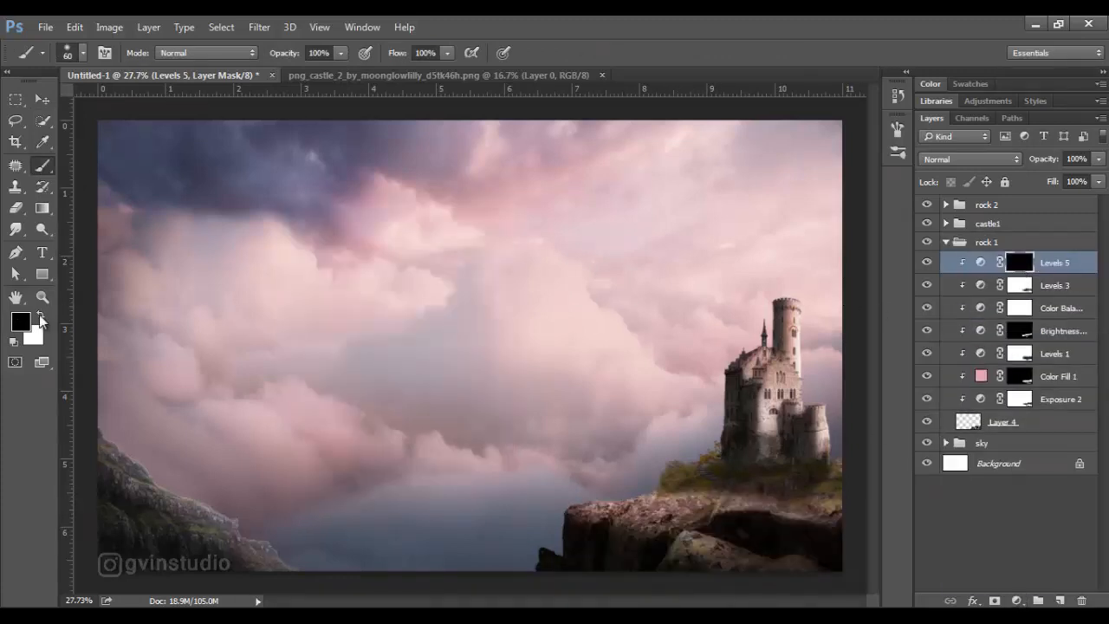
Step: Paint white on the new Levels mask with a 100 px brush to darken the rock surface beneath the castle
key("bracketright")
key("bracketright")
key("bracketright")
key("bracketright")
mouse_move(689, 487)
left_mouse_down()
mouse_move(655, 509)
mouse_move(662, 528)
mouse_move(741, 494)
mouse_move(792, 514)
left_mouse_up()
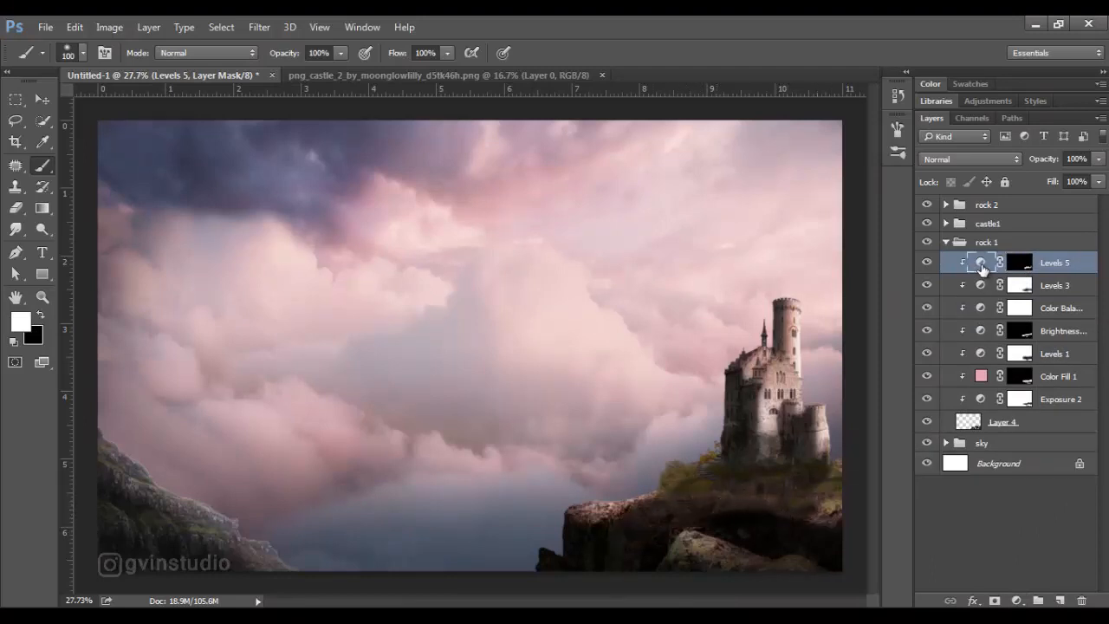
Step: Soften the rock's new shadow by raising the Levels white output to 107
double_click(982, 263)
left_click_drag(373, 429, 390, 431)
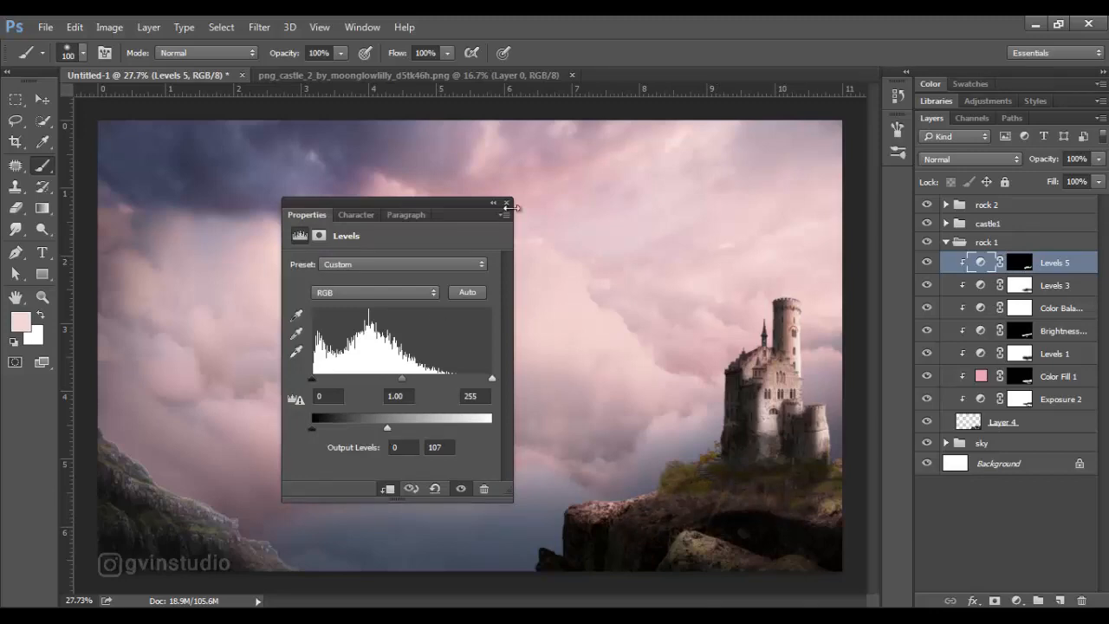
left_click(507, 202)
Step: Close the castle source image and return to the composite
left_click(438, 77)
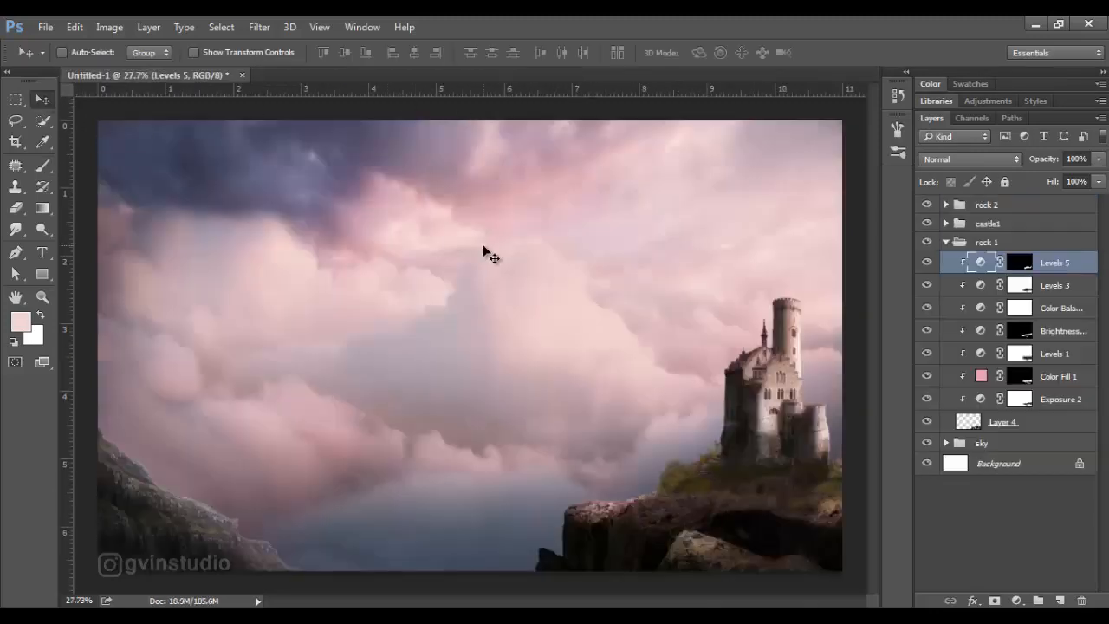
scroll(514, 331, "down", 2)
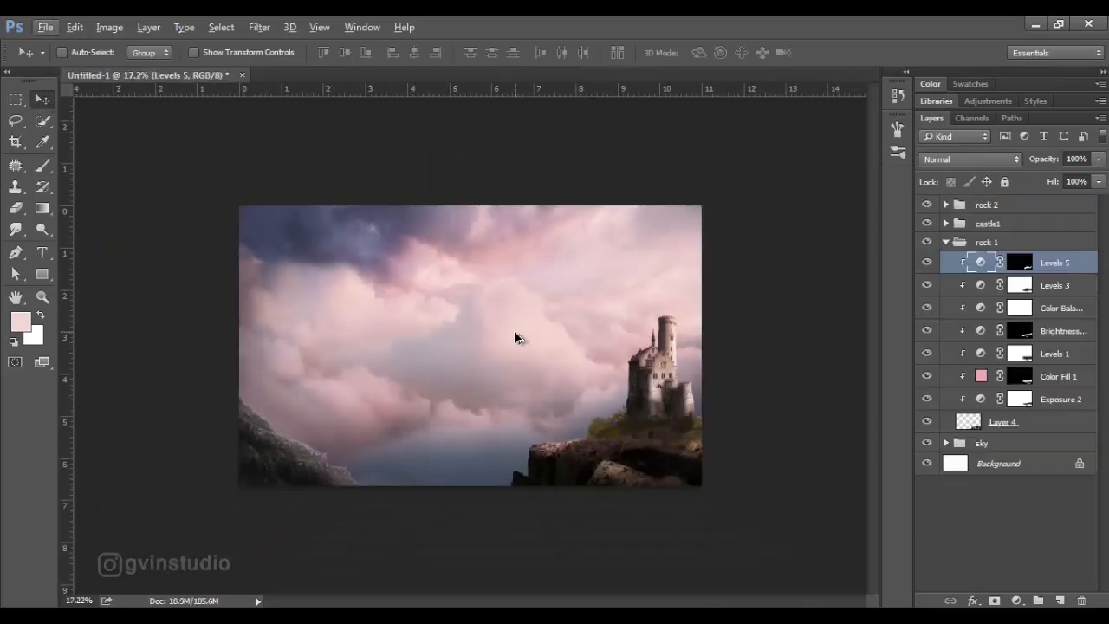
scroll(515, 332, "up", 2)
Step: Add a clipped Color Balance adjustment at the top of the rock 2 group, shifting the midtones toward magenta and slightly toward red
left_click(946, 242)
left_click(946, 205)
left_click(1019, 225)
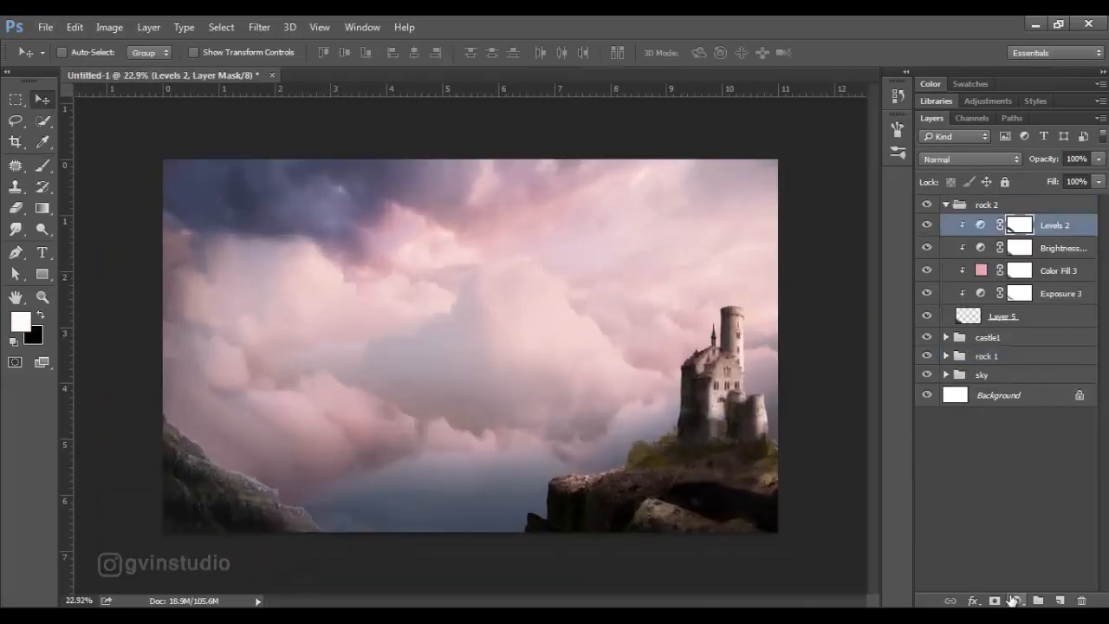
left_click(1014, 600)
left_click(991, 414)
left_click_drag(435, 202, 639, 149)
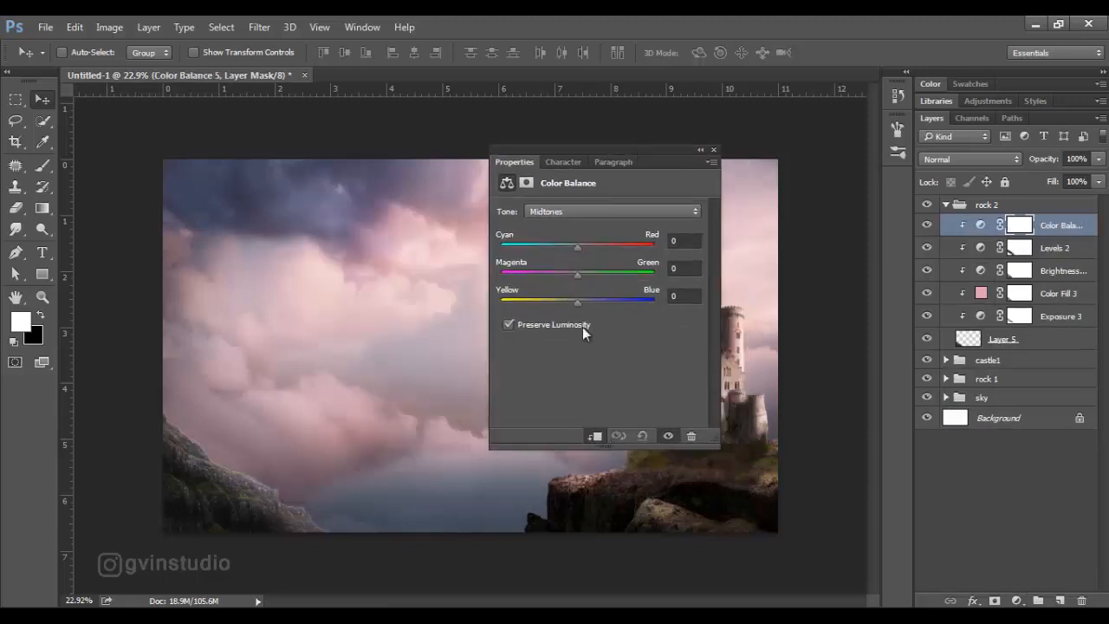
left_click_drag(577, 274, 582, 247)
left_click(713, 150)
left_click(947, 205)
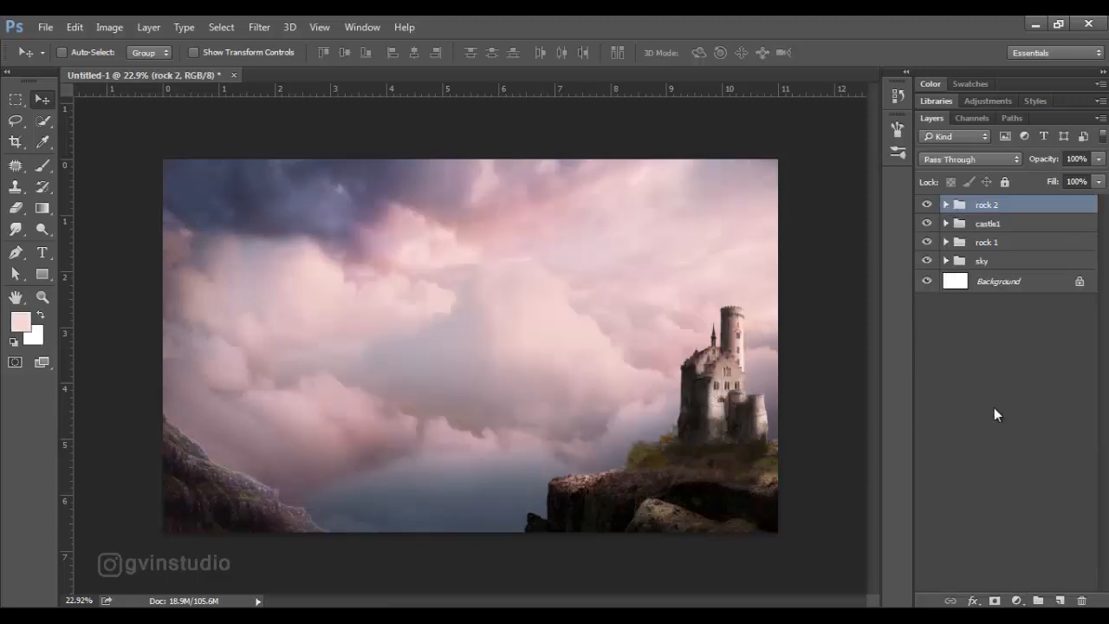
Step: On a new layer above the rock 2 group, paint pink mist along the image's lower edge with the 511 px cloud brush and reduce its opacity
left_click(1060, 600)
left_click(45, 165)
right_click(375, 272)
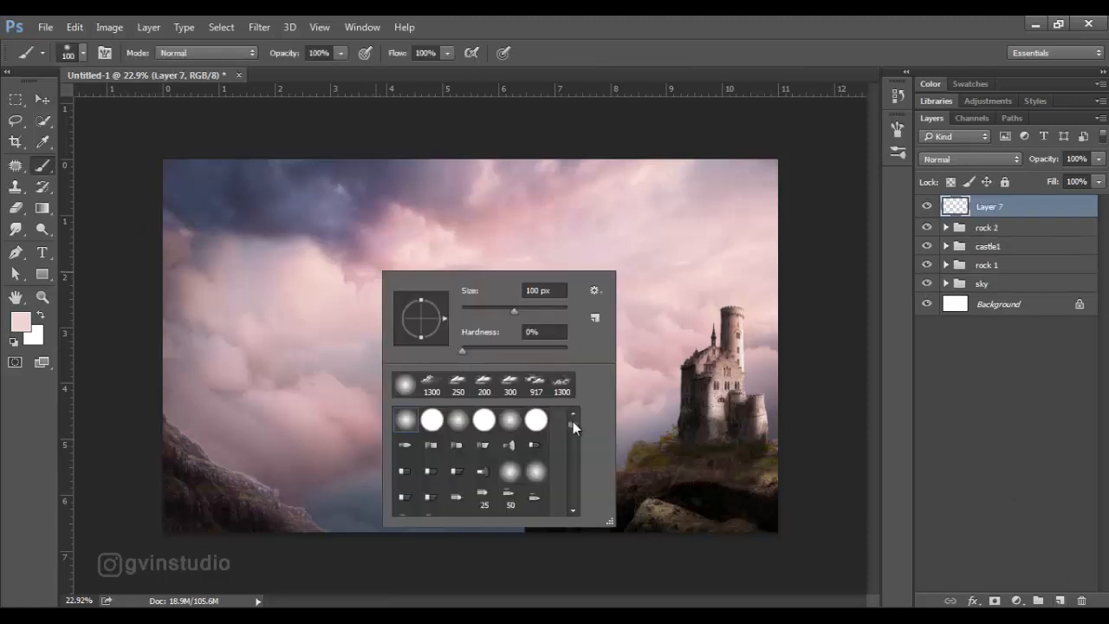
scroll(573, 421, "down", 3)
left_click(463, 487)
left_click(677, 42)
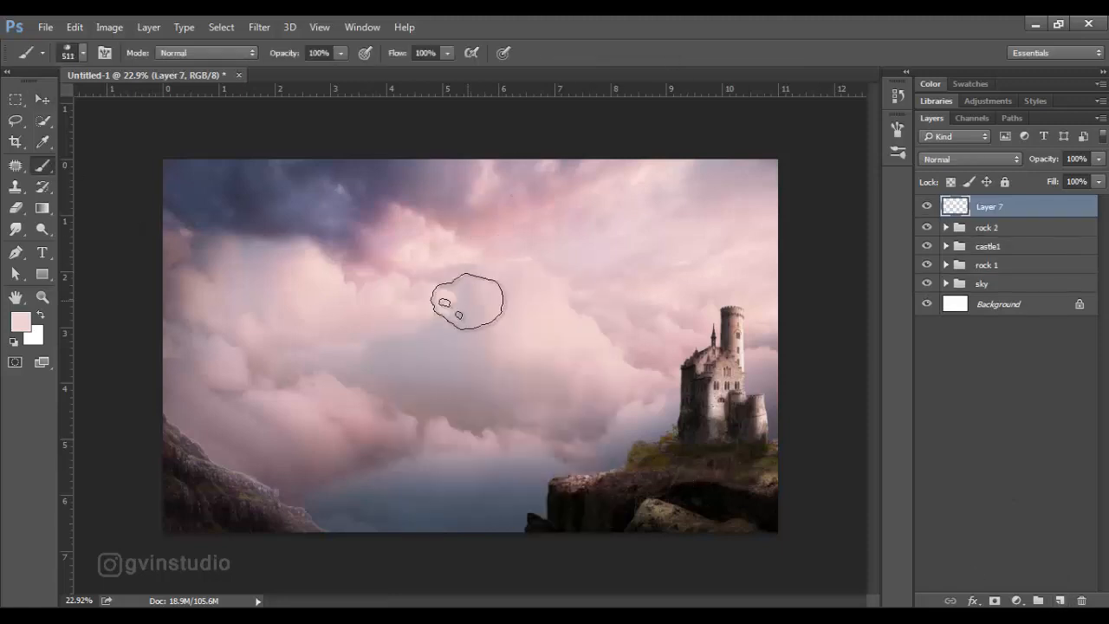
mouse_move(169, 517)
left_mouse_down()
mouse_move(203, 519)
mouse_move(358, 535)
mouse_move(794, 532)
left_mouse_up()
left_click_drag(1037, 166, 989, 174)
Step: On a new layer above Layer 7, stamp a pink cloud over the image's lower-right corner with the 1300 px cloud brush
left_click(1060, 601)
right_click(503, 364)
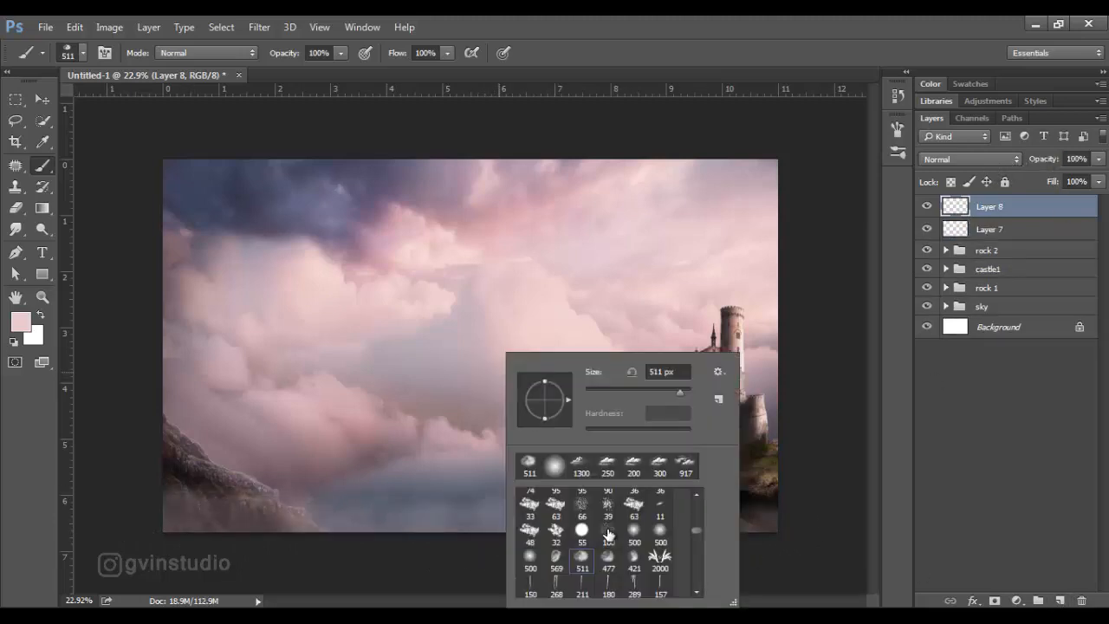
left_click(582, 464)
key("Return")
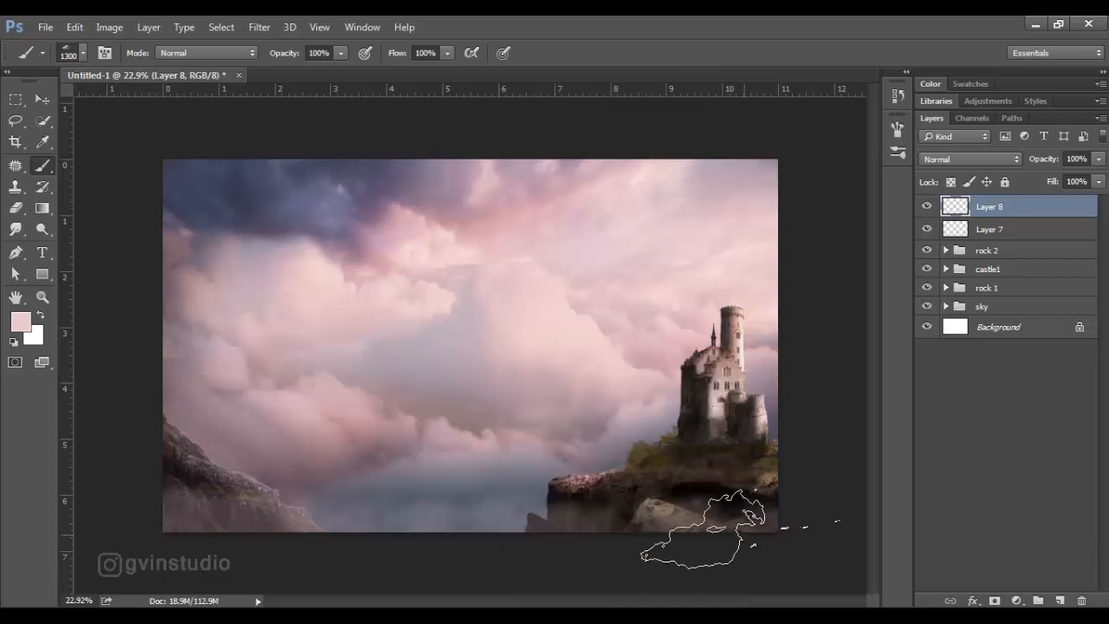
left_click(736, 530)
Step: Stamp more clouds over the lower-left rock and the base of the castle's cliff with the 786 px cloud brush, enlarging it to 1200 px
right_click(350, 543)
left_click(544, 381)
right_click(422, 343)
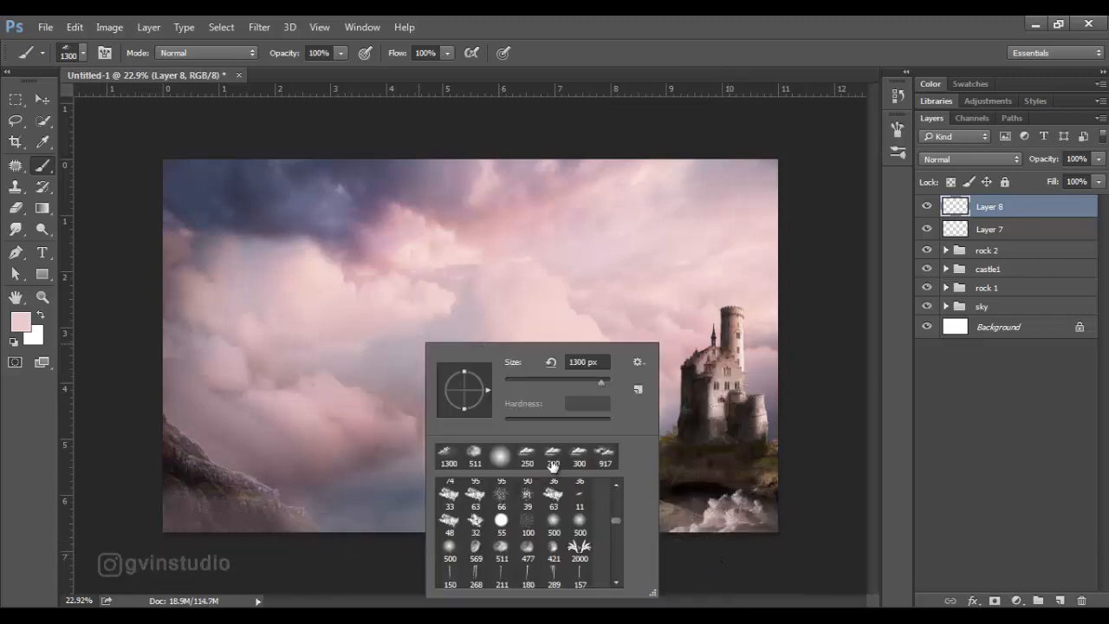
scroll(475, 488, "down", 10)
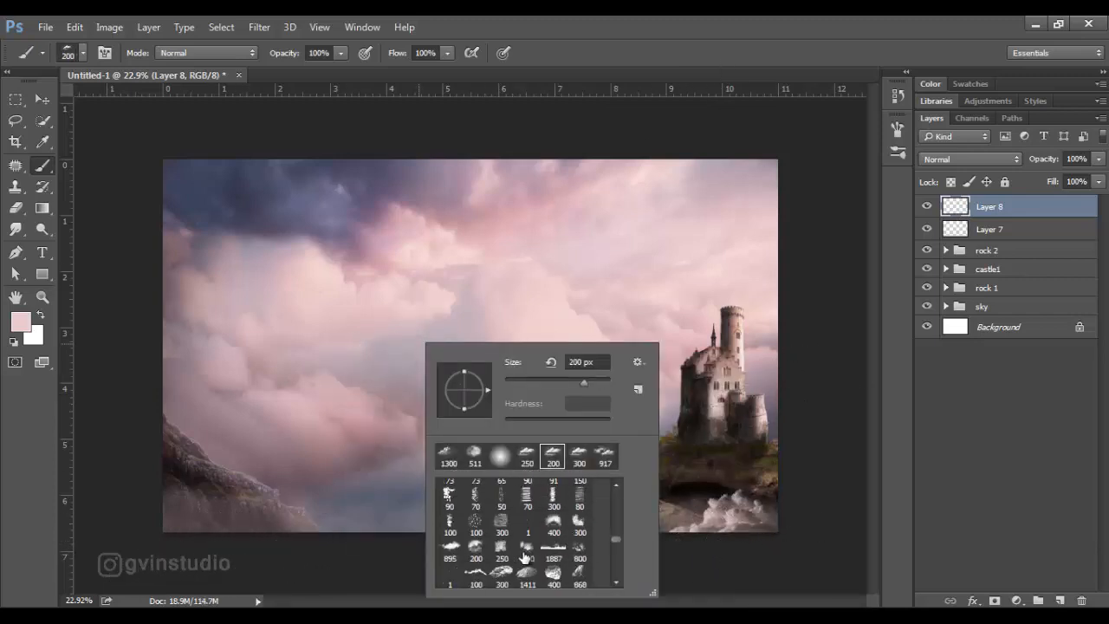
scroll(526, 561, "down", 3)
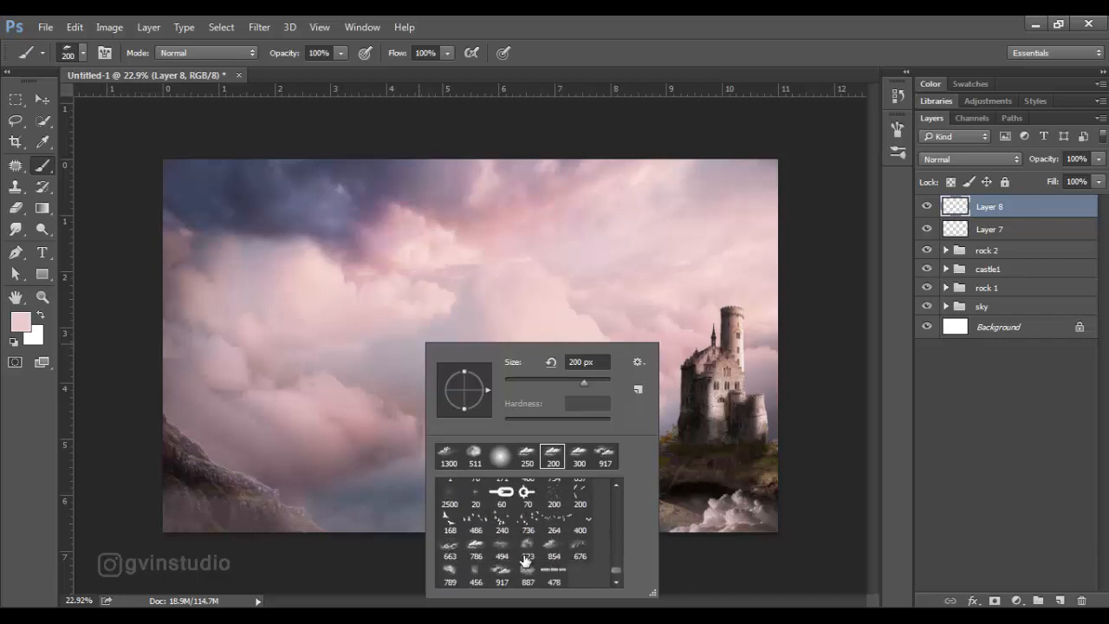
double_click(475, 548)
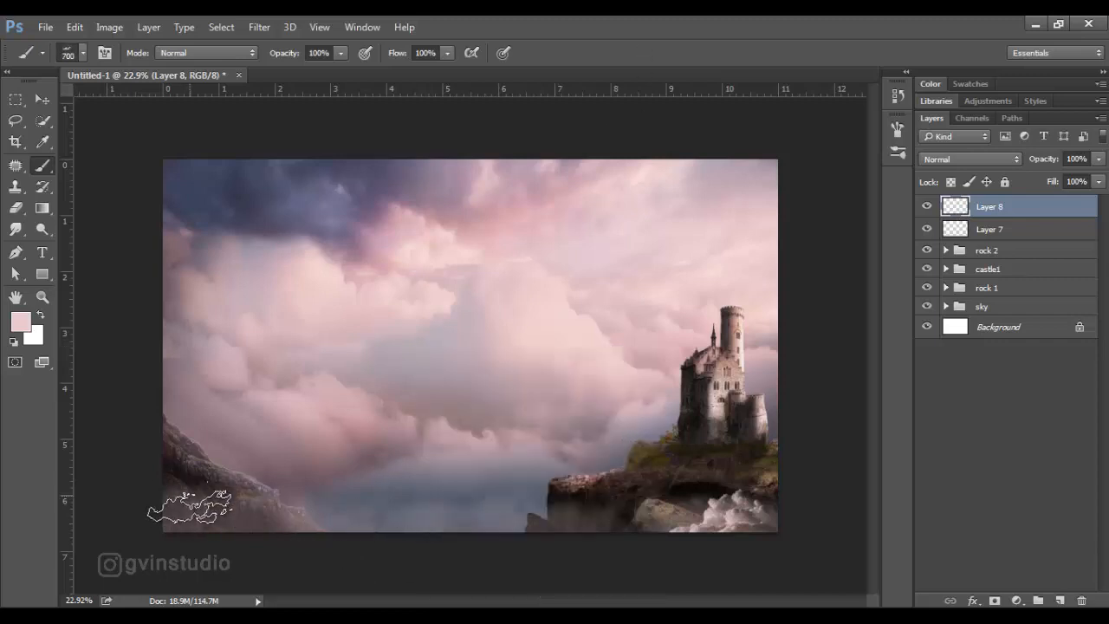
key("]")
key("]")
left_click(205, 512)
key("]")
key("]")
key("]")
left_click(589, 513)
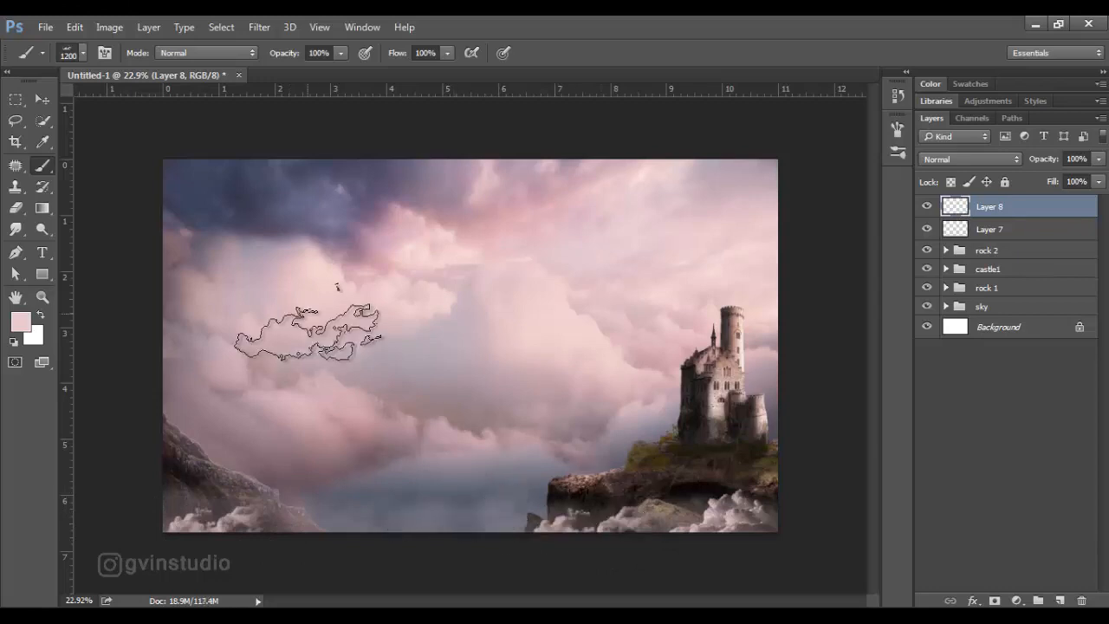
Step: Reduce Layer 8's opacity to 62% and group it with Layer 7
key("v")
left_click_drag(1050, 165, 1025, 166)
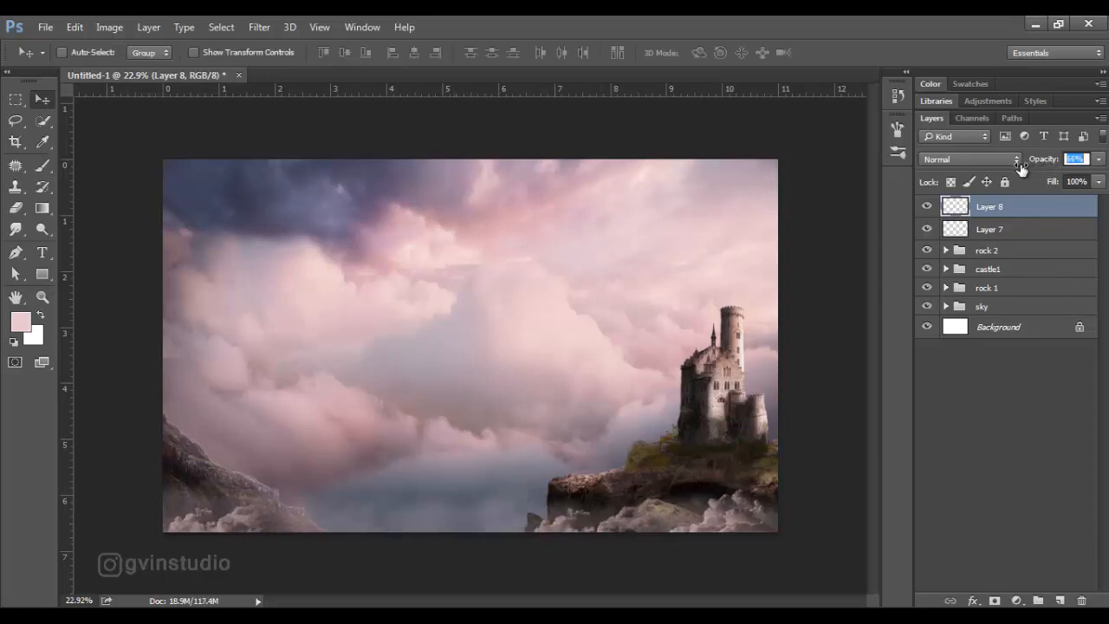
left_click(1003, 230, "shift")
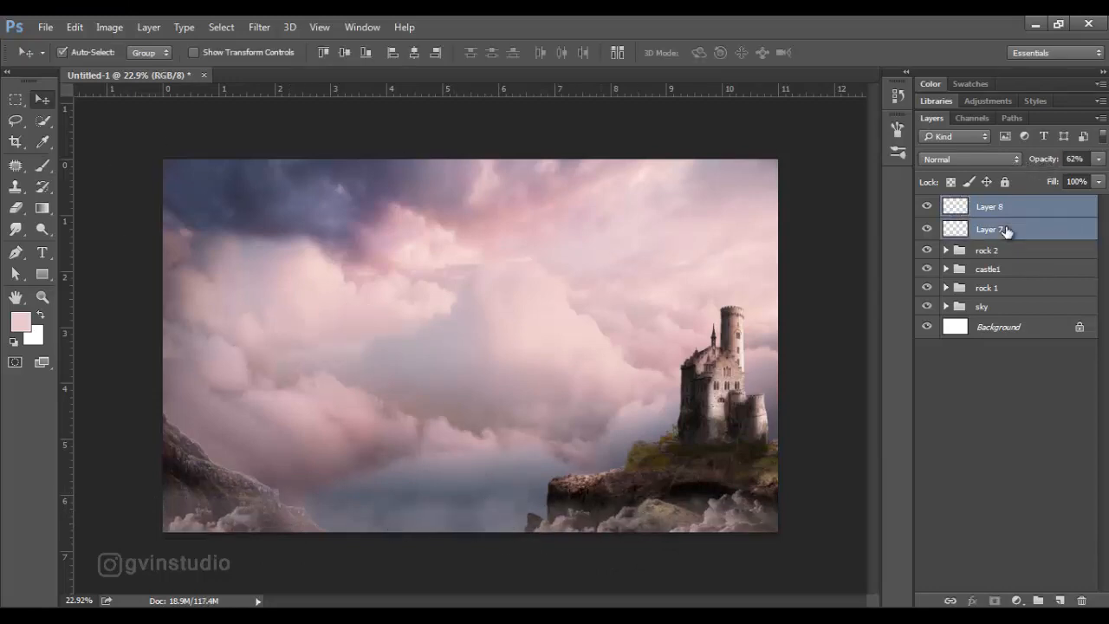
key("ctrl+g")
Step: Open the source image fantasy_castle_by_phoenixrisingstock_de6es6o
left_click(46, 27)
left_click(57, 59)
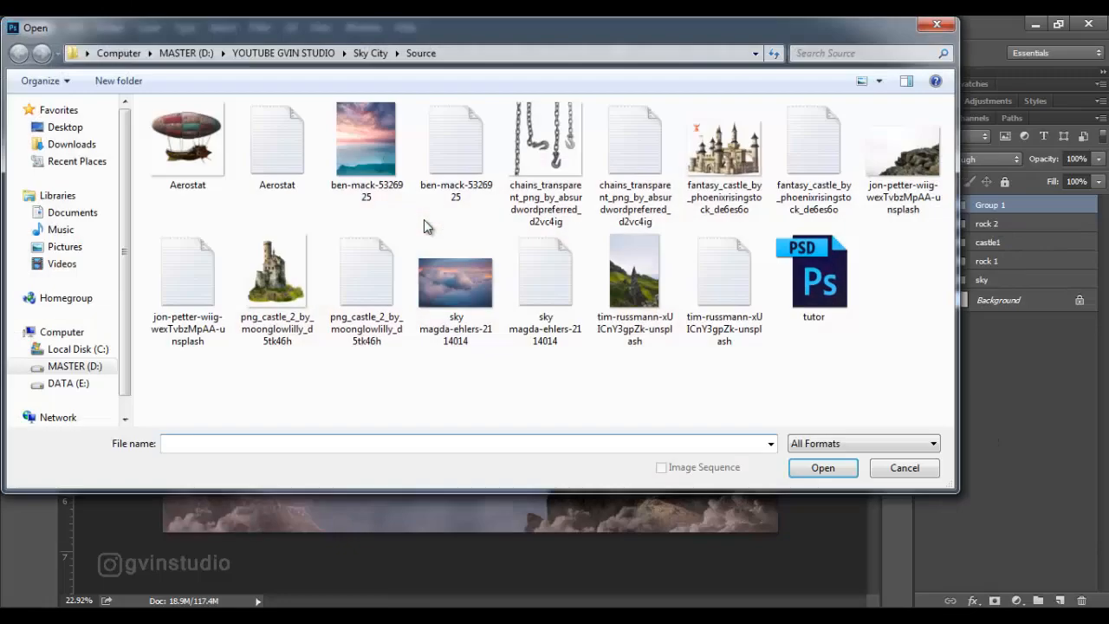
left_click(724, 165)
left_click(824, 467)
Step: Lasso the whole castle without the phoenix logo and move the selection into the Untitled-1 composite
key("l")
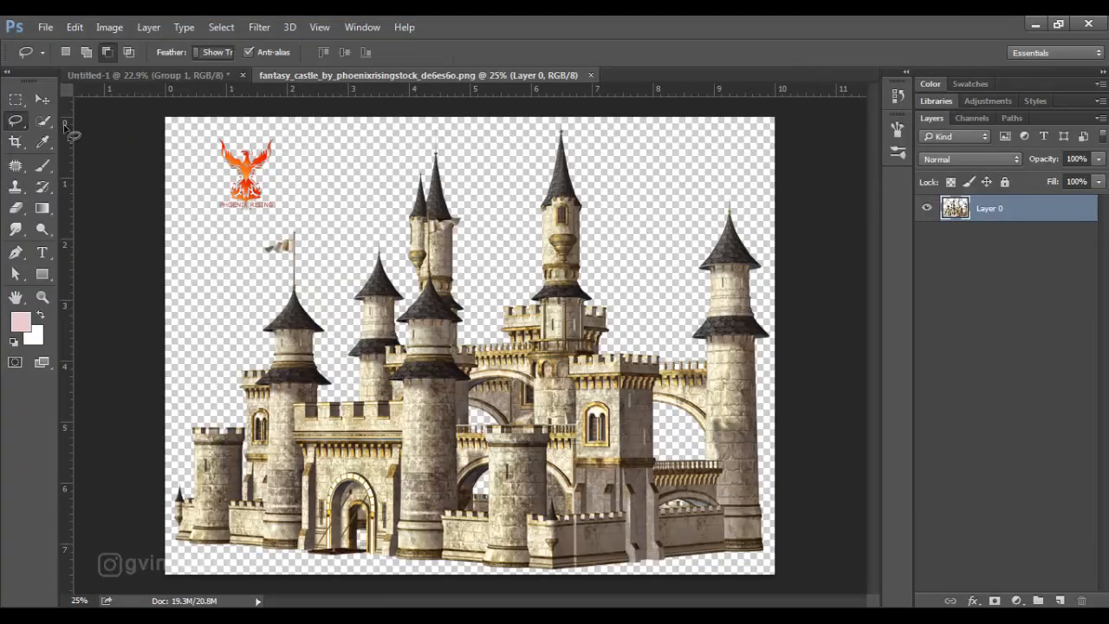
left_click_drag(336, 127, 275, 227)
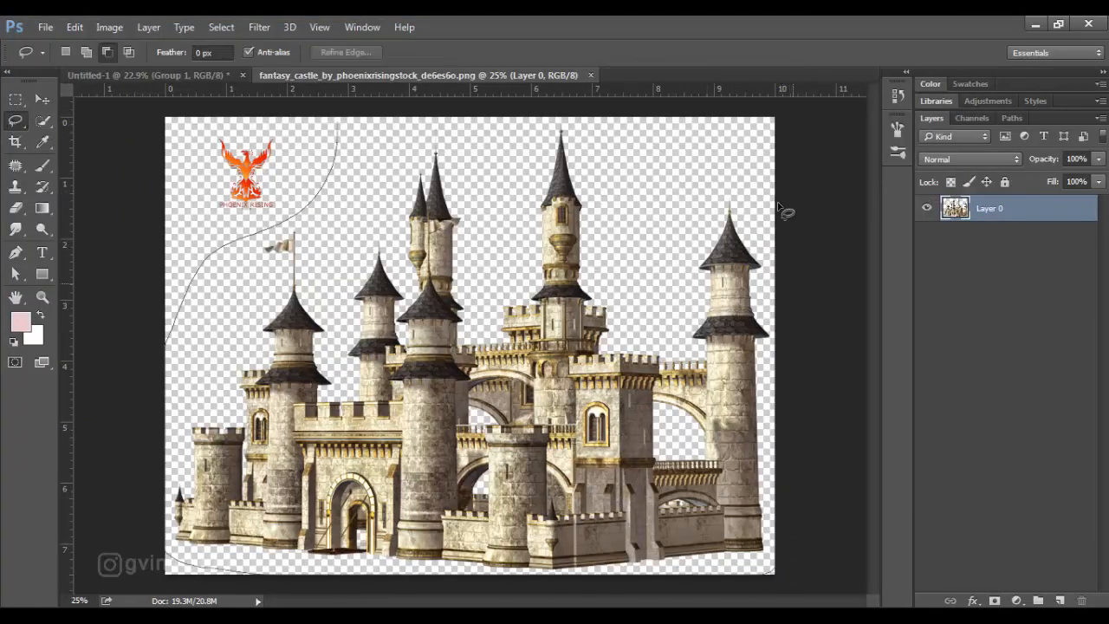
left_click_drag(784, 212, 337, 127)
key("v")
mouse_move(421, 210)
left_mouse_down()
mouse_move(347, 178)
mouse_move(227, 80)
mouse_move(328, 219)
mouse_move(389, 217)
left_mouse_up()
Step: Scale the imported castle to about 54%, flip it horizontally and place it in the sky at the composite's upper left
key("ctrl+t")
left_click_drag(686, 483, 433, 301)
left_click_drag(367, 253, 404, 331)
right_click(388, 359)
left_click(399, 332)
left_click_drag(460, 395, 468, 401)
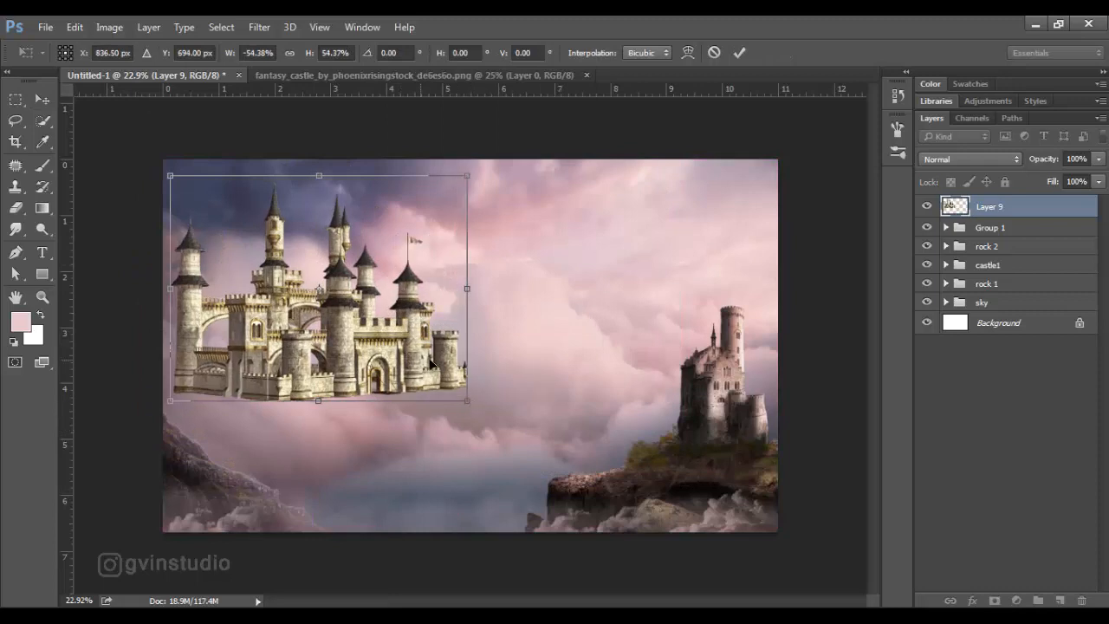
left_click_drag(431, 364, 425, 354)
left_click(739, 52)
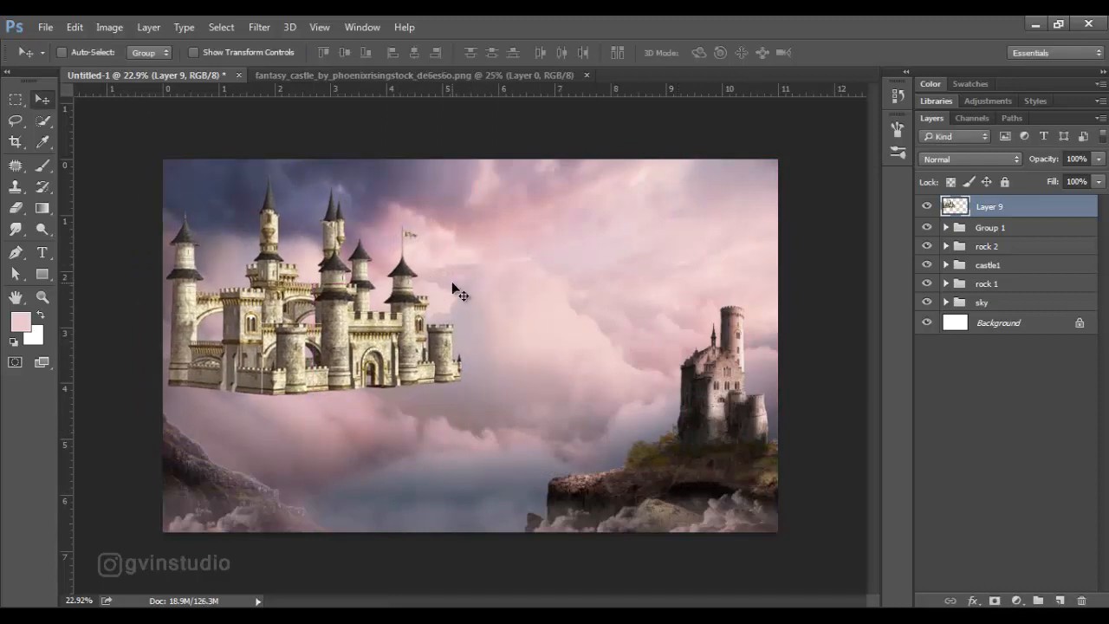
Step: Add a mask to Layer 9 and fade the castle's base into the clouds with a soft black 300 px brush
left_click(996, 601)
key("b")
right_click(374, 352)
double_click(500, 466)
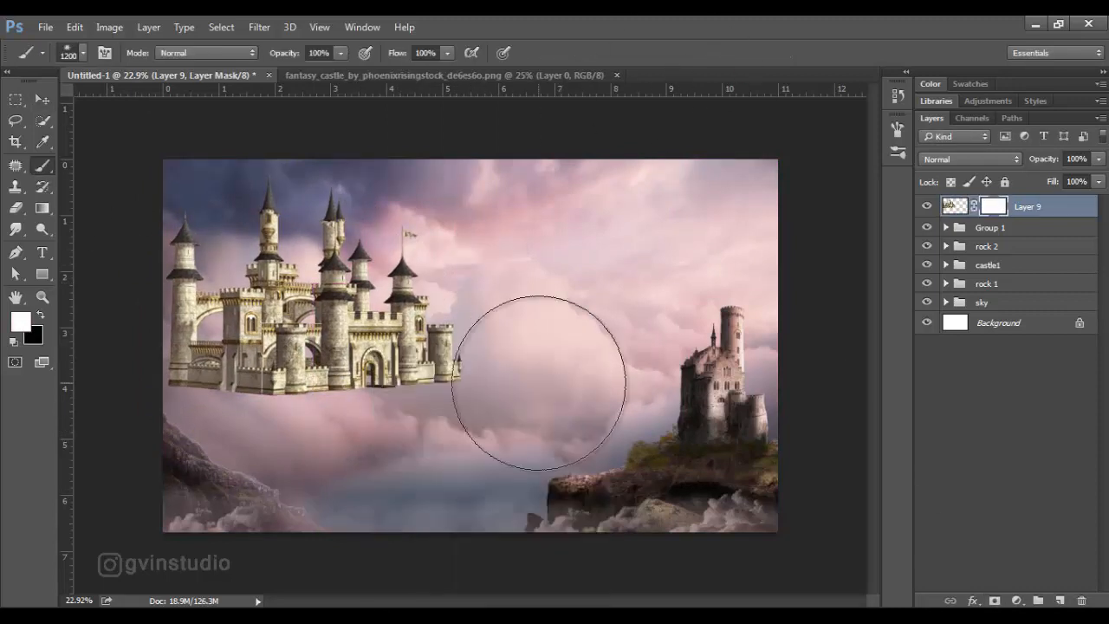
key("[")
key("[")
key("[")
key("[")
key("[")
key("[")
key("[")
key("[")
key("[")
key("[")
key("[")
key("[")
key("[")
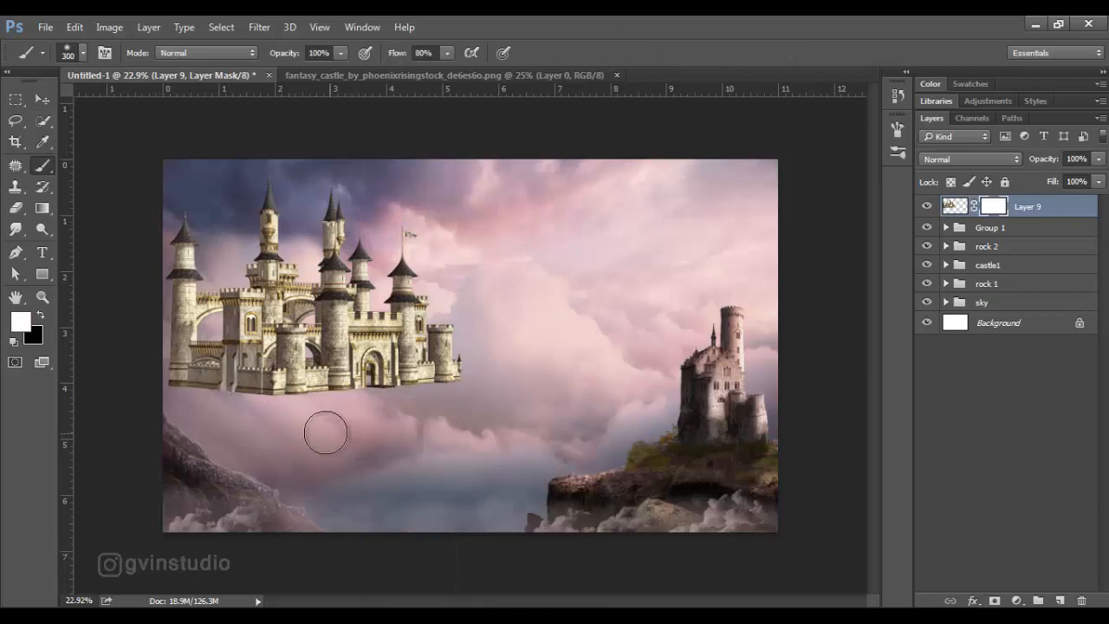
key("x")
mouse_move(262, 412)
left_mouse_down()
mouse_move(144, 400)
mouse_move(458, 402)
left_mouse_up()
Step: Enlarge the masked castle slightly with Free Transform, extending it toward the upper right
key("v")
left_click(954, 206)
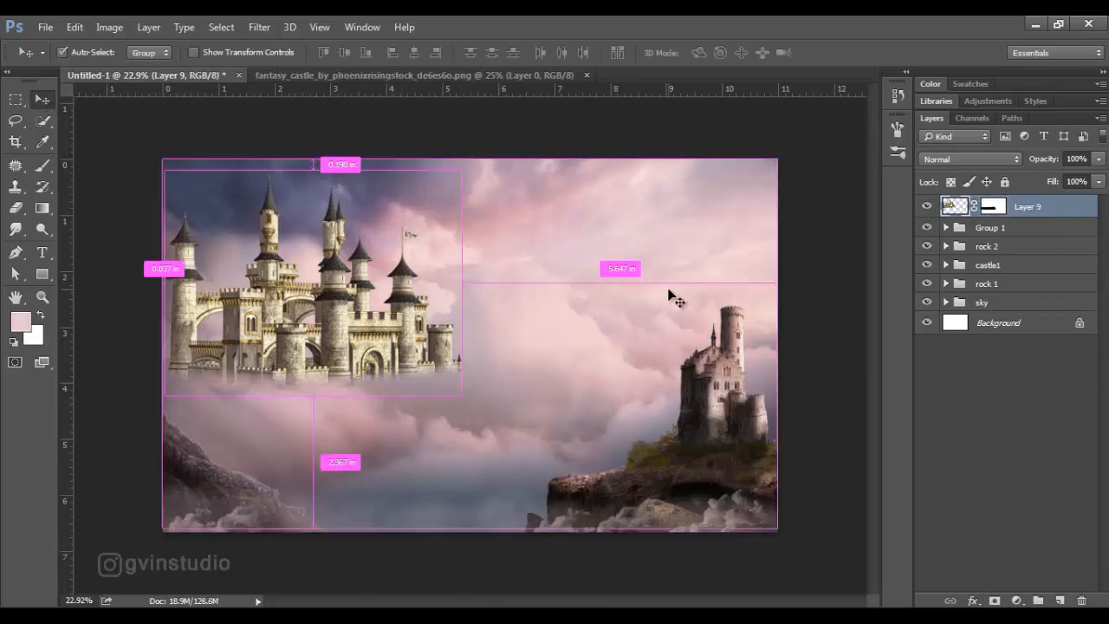
key("ctrl+t")
left_click_drag(465, 167, 494, 152)
key("Return")
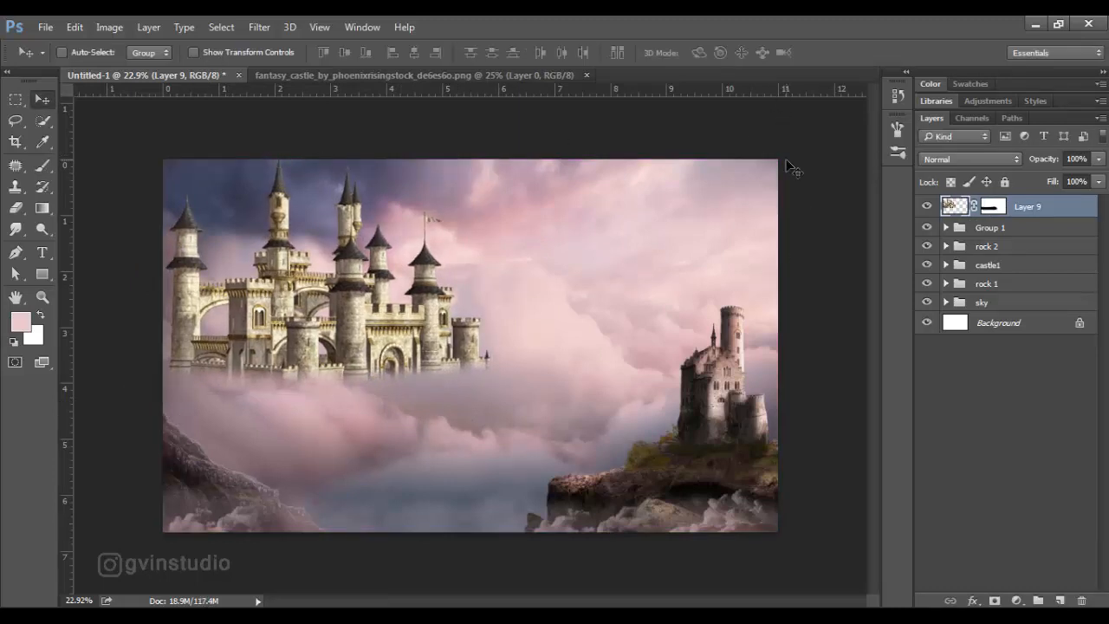
Step: Add an Exposure adjustment clipped to the new castle and lower the exposure to darken it
left_click(1017, 599)
left_click(991, 354)
left_click(594, 436)
left_click_drag(599, 252, 560, 257)
left_click(714, 149)
Step: Paint black on the Exposure mask with a 60 px brush to bring back light on the leftmost tower, reducing the flow to 68%
key("b")
scroll(241, 263, "up", 4)
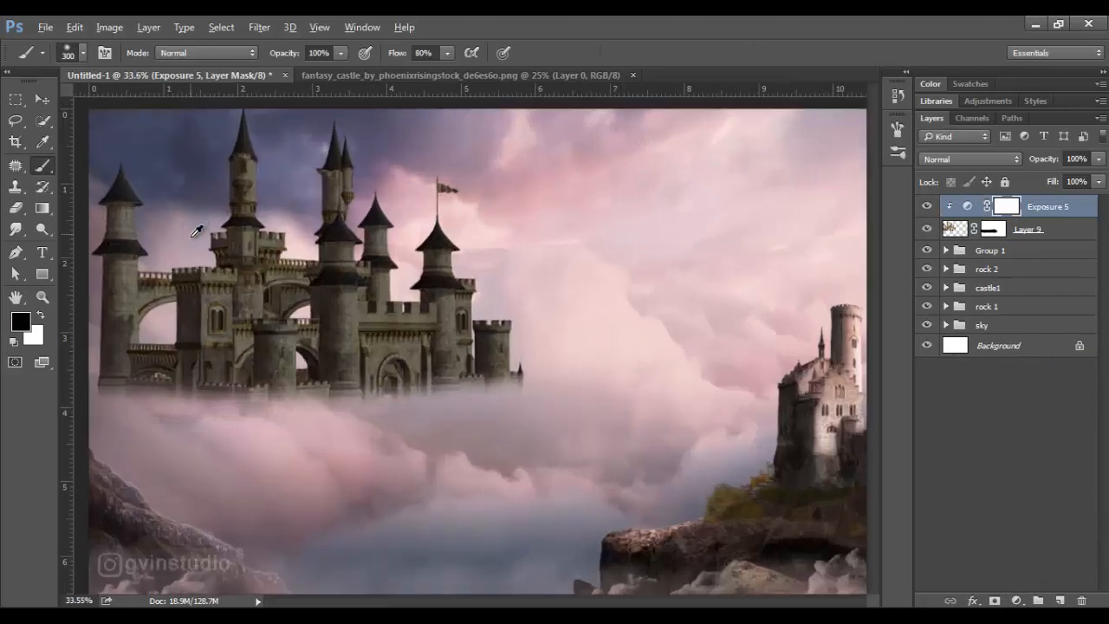
left_click_drag(241, 263, 396, 328)
key("bracketleft")
key("bracketleft")
key("bracketleft")
key("bracketleft")
key("bracketleft")
key("bracketleft")
key("bracketleft")
key("bracketleft")
key("bracketleft")
key("bracketleft")
key("bracketleft")
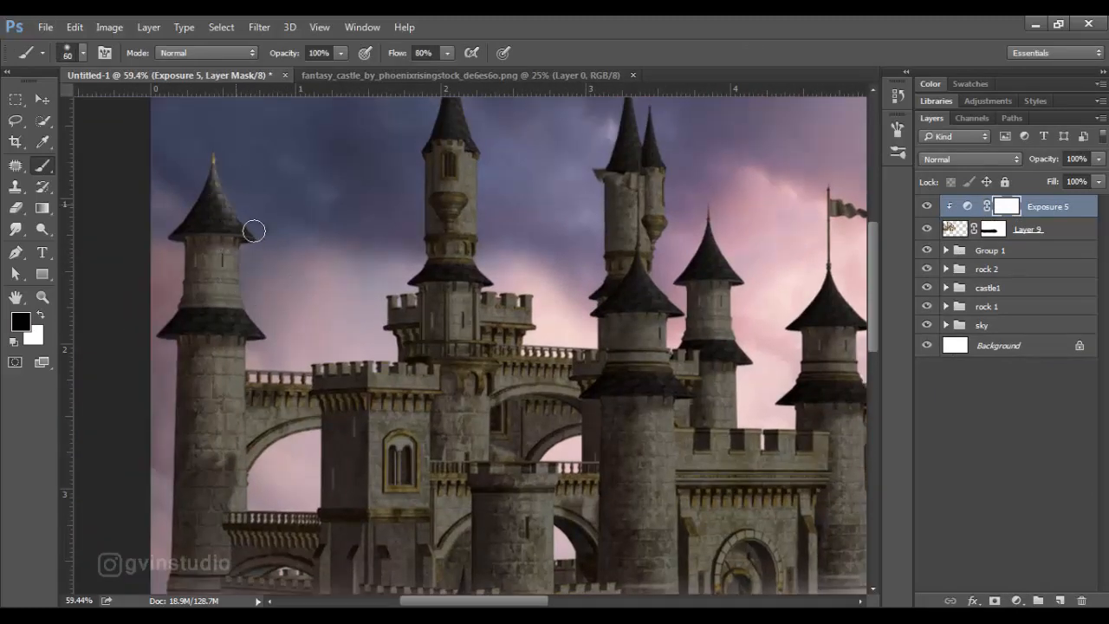
mouse_move(253, 231)
left_mouse_down()
mouse_move(233, 247)
mouse_move(253, 324)
mouse_move(237, 355)
left_mouse_up()
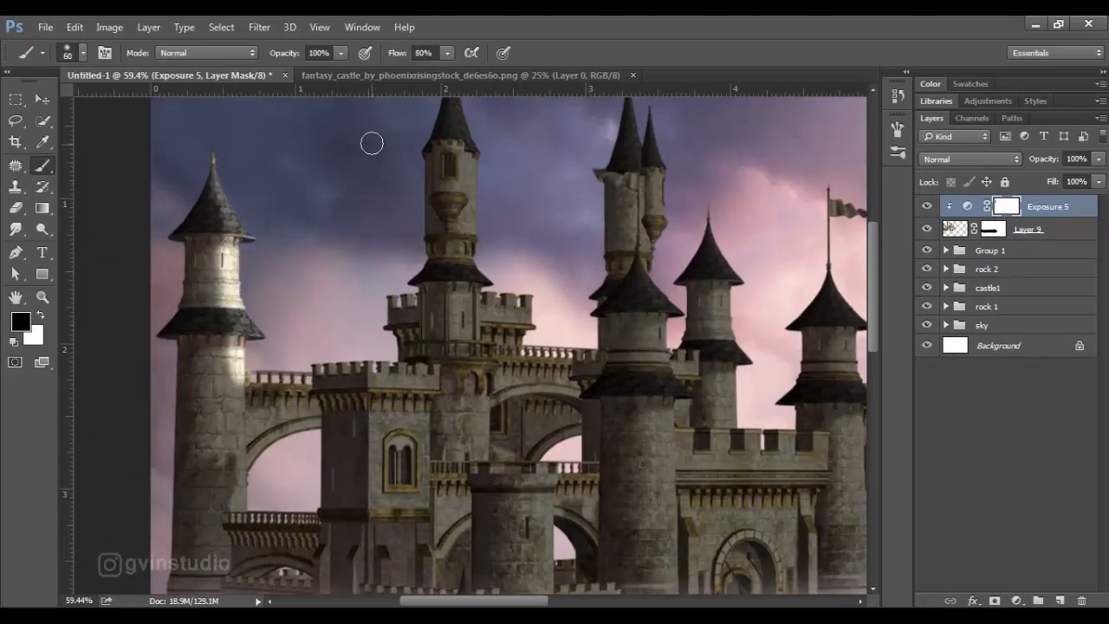
left_click_drag(400, 55, 392, 57)
mouse_move(240, 323)
left_mouse_down()
mouse_move(236, 459)
mouse_move(243, 319)
left_mouse_up()
Step: Paint light back onto the square tower, the round front towers and the tall rear towers on the Exposure mask with an 80 px brush
mouse_move(378, 368)
left_mouse_down()
mouse_move(404, 397)
mouse_move(381, 451)
mouse_move(416, 418)
mouse_move(417, 443)
mouse_move(399, 505)
mouse_move(377, 500)
mouse_move(402, 512)
left_mouse_up()
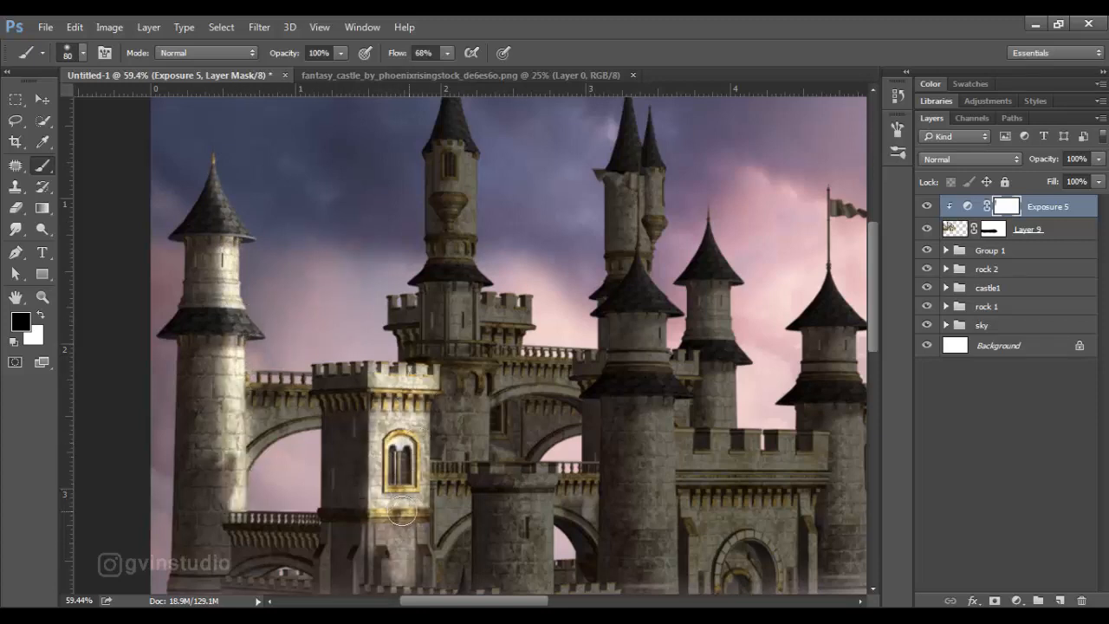
mouse_move(517, 480)
left_mouse_down()
mouse_move(537, 574)
mouse_move(524, 400)
mouse_move(526, 434)
left_mouse_up()
mouse_move(643, 221)
left_mouse_down()
mouse_move(651, 431)
mouse_move(655, 257)
mouse_move(639, 112)
left_mouse_up()
scroll(659, 305, "up", 3)
mouse_move(658, 305)
left_mouse_down()
mouse_move(634, 271)
mouse_move(652, 227)
mouse_move(651, 145)
mouse_move(621, 110)
mouse_move(652, 154)
mouse_move(595, 174)
left_mouse_up()
scroll(477, 217, "up", 1)
mouse_move(477, 217)
left_mouse_down()
mouse_move(468, 200)
mouse_move(468, 381)
mouse_move(494, 358)
left_mouse_up()
left_click_drag(599, 370, 451, 257)
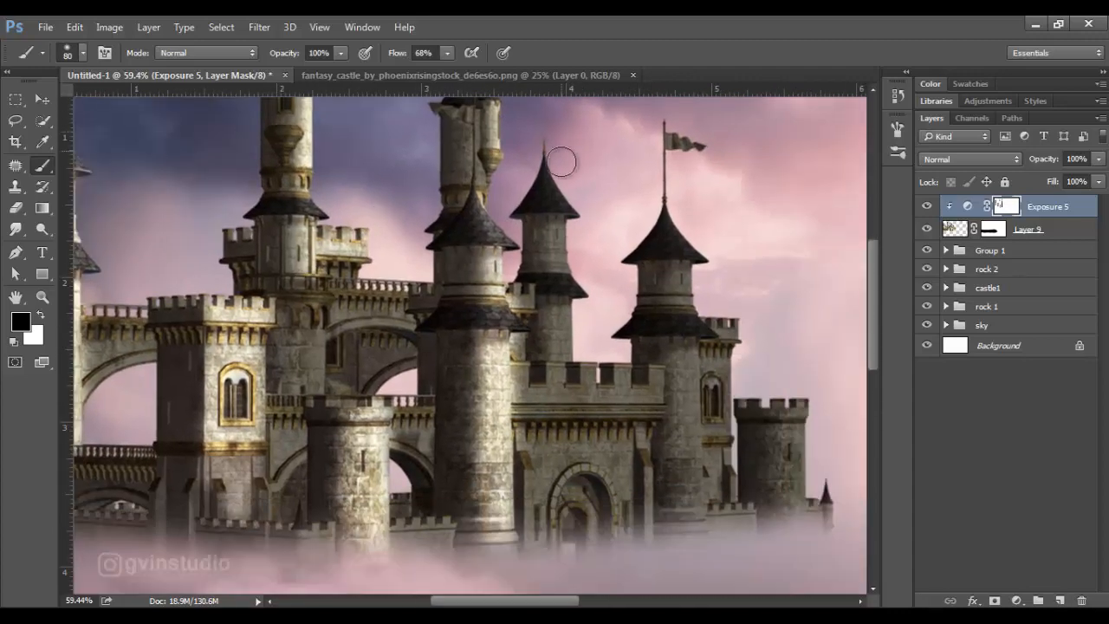
Step: Paint light back onto the right-hand towers and the gate walls on the Exposure mask, refining details at 30 px and 51% flow
left_click_drag(564, 164, 579, 355)
mouse_move(674, 239)
left_mouse_down()
mouse_move(742, 353)
mouse_move(732, 332)
mouse_move(720, 436)
mouse_move(793, 422)
mouse_move(795, 498)
mouse_move(802, 458)
mouse_move(844, 544)
left_mouse_up()
left_click_drag(687, 343, 696, 520)
mouse_move(659, 381)
left_mouse_down()
mouse_move(520, 388)
mouse_move(529, 453)
left_mouse_up()
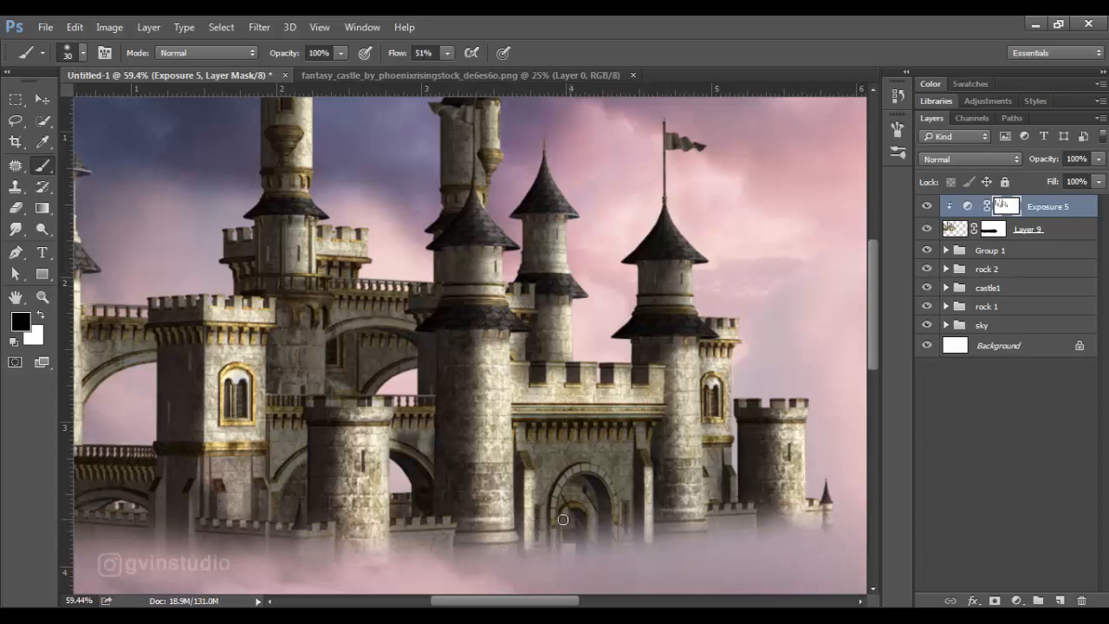
left_click_drag(543, 517, 520, 440)
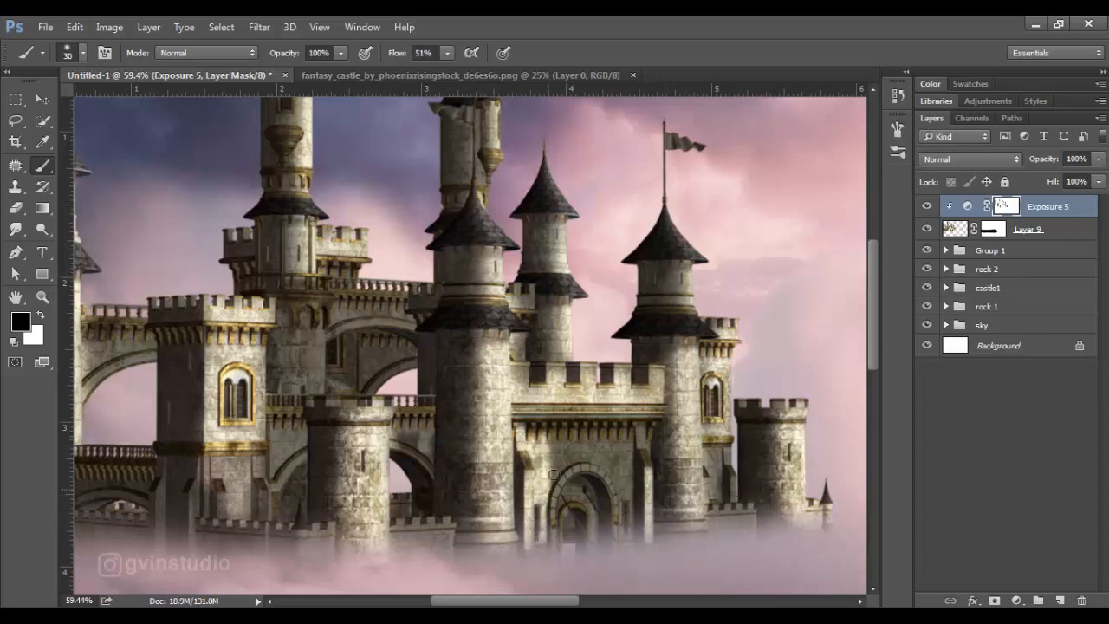
left_click_drag(629, 441, 546, 463)
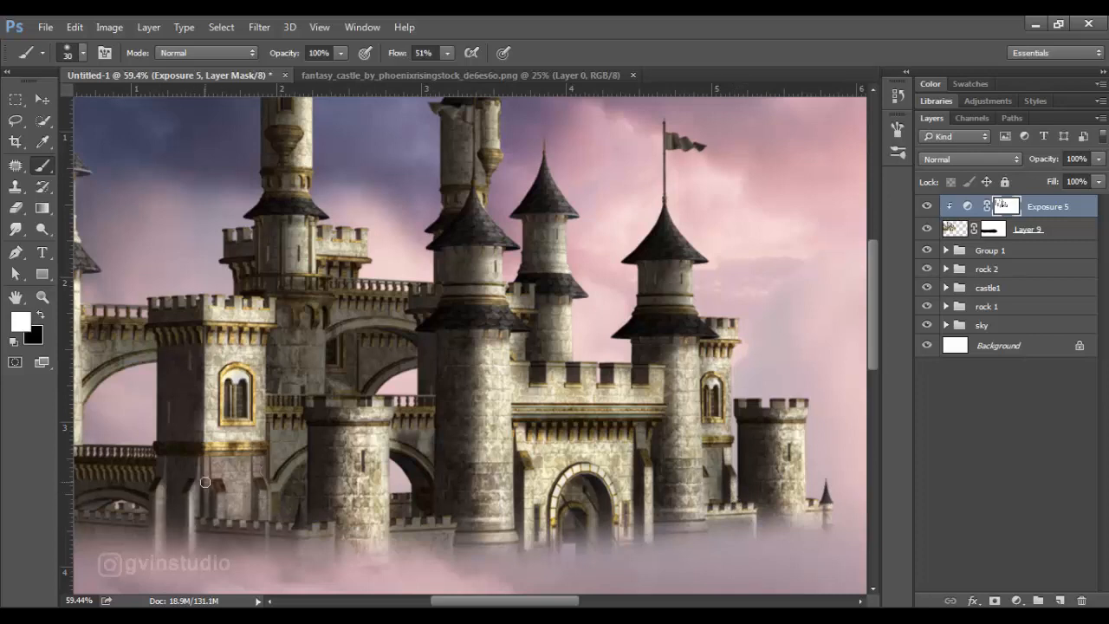
scroll(468, 519, "down", 5)
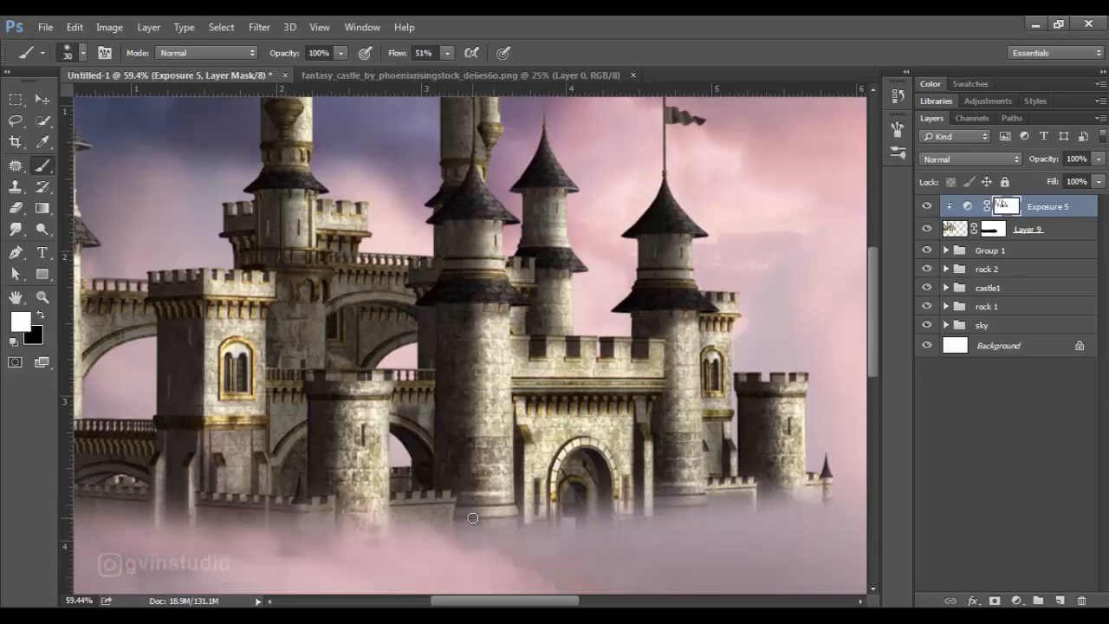
key("x")
scroll(383, 339, "down", 1)
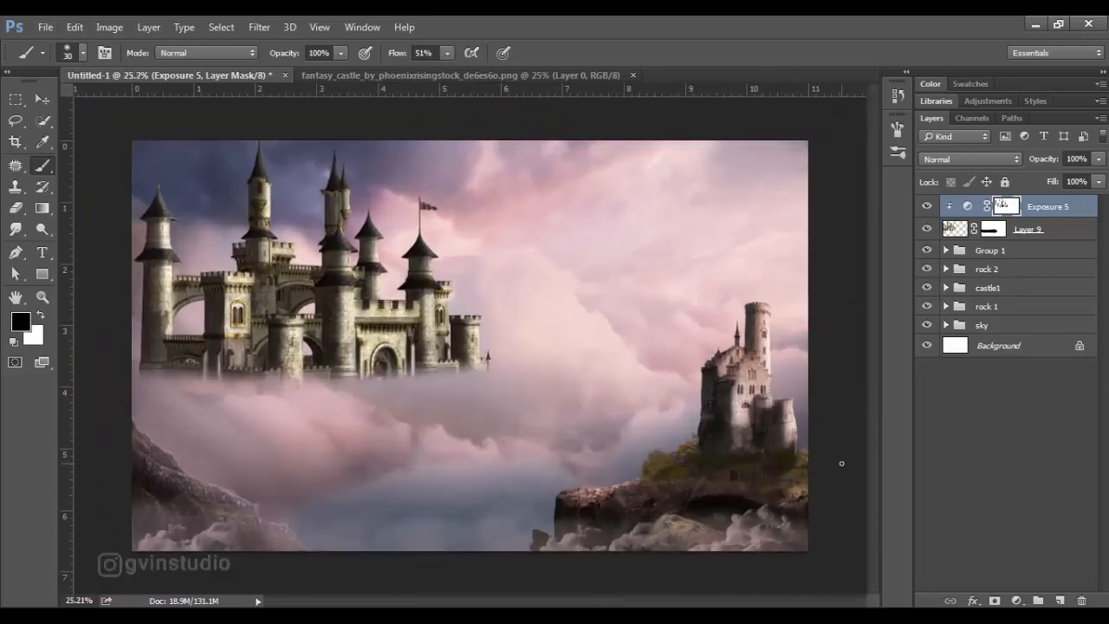
Step: Add a pink Solid Color fill clipped to the castle, with the Lighten blend mode at 27% opacity
left_click(1017, 600)
left_click(1010, 261)
left_click(718, 145)
key("b")
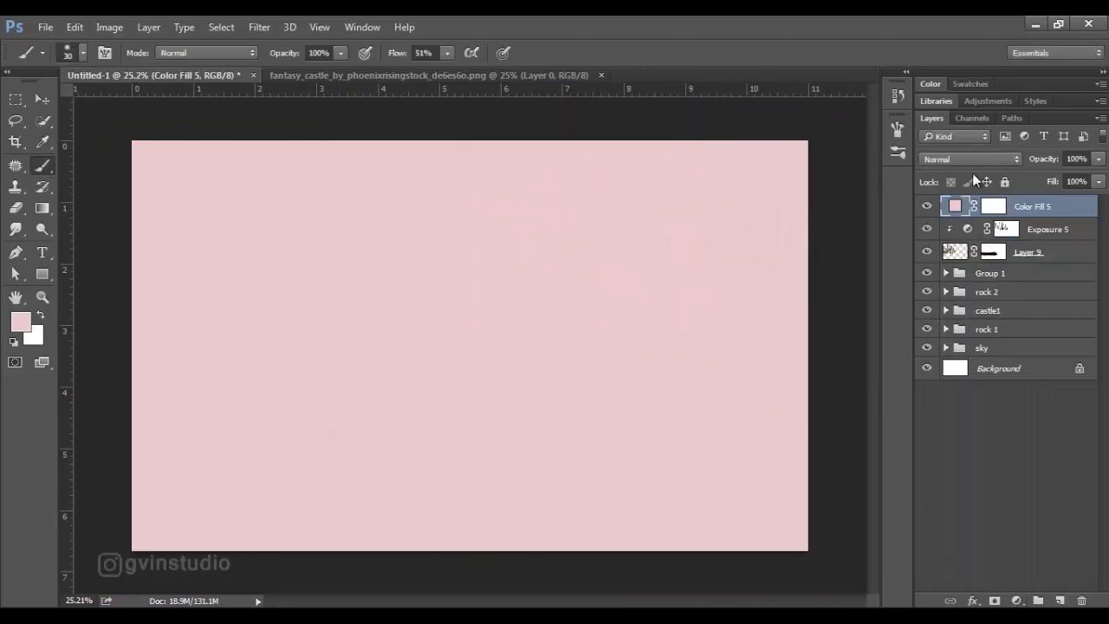
left_click(971, 160)
left_click(943, 265)
left_click(1054, 216, "alt")
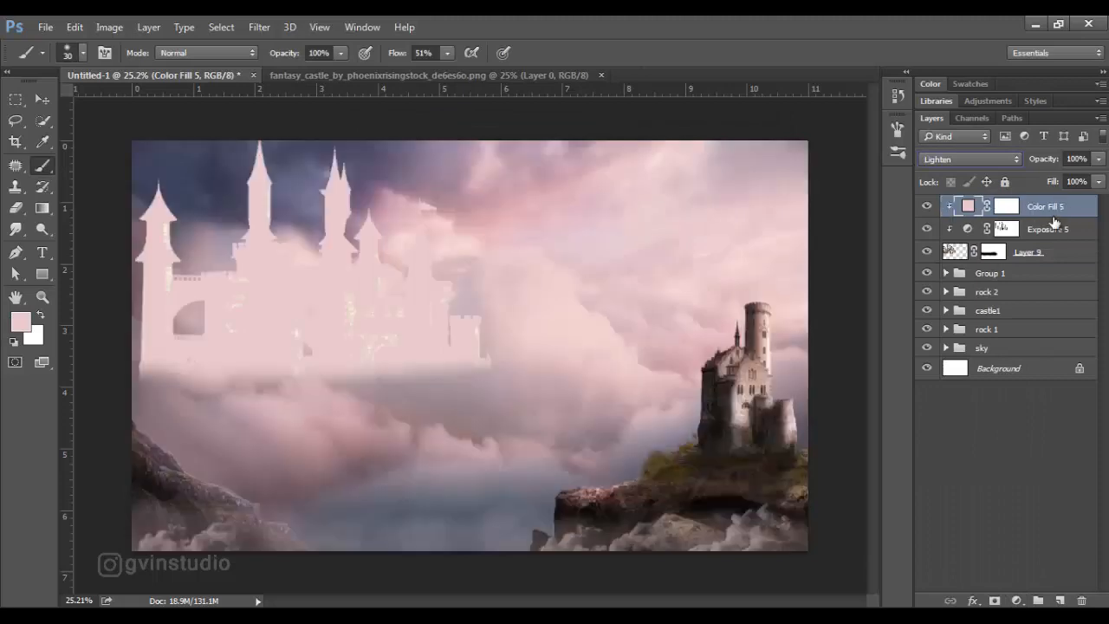
left_click_drag(1053, 164, 1001, 171)
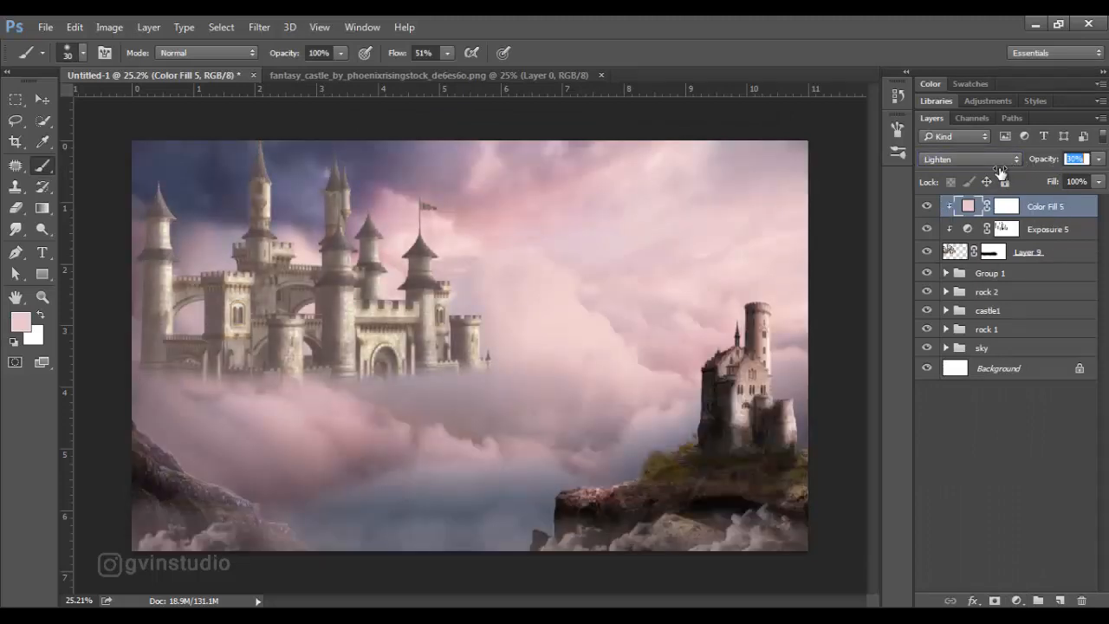
left_click(1004, 208)
scroll(707, 248, "up", 2)
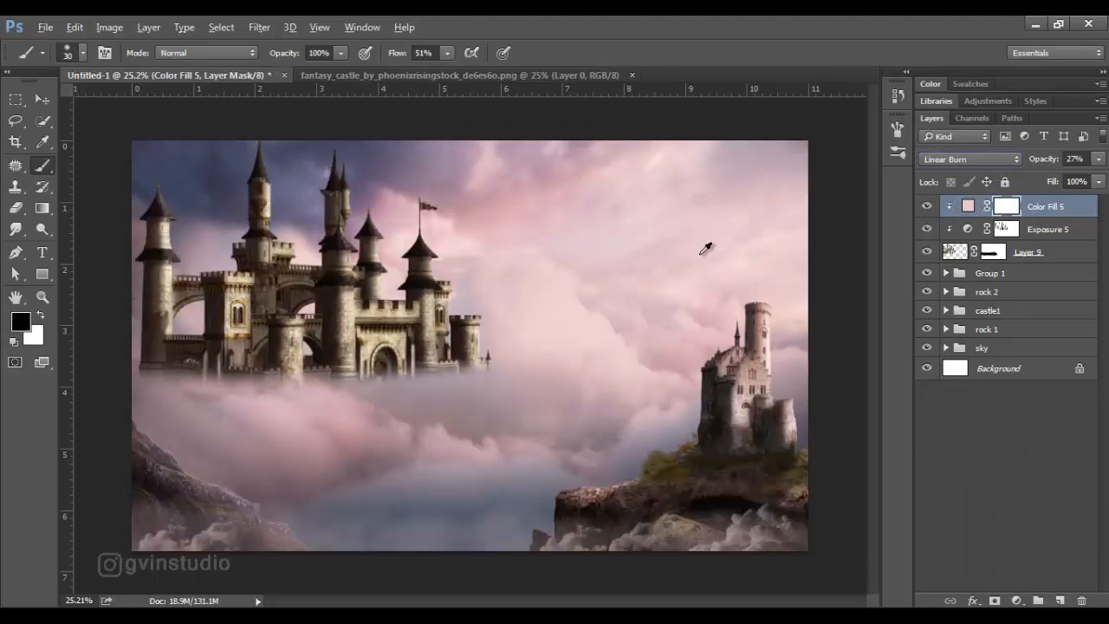
left_click(954, 159)
left_click(938, 260)
Step: Remove the pink haze from the leftmost tower's shaded side and the adjoining lower arches by painting its mask black at 150 px
scroll(643, 314, "down", 2)
scroll(164, 312, "up", 4)
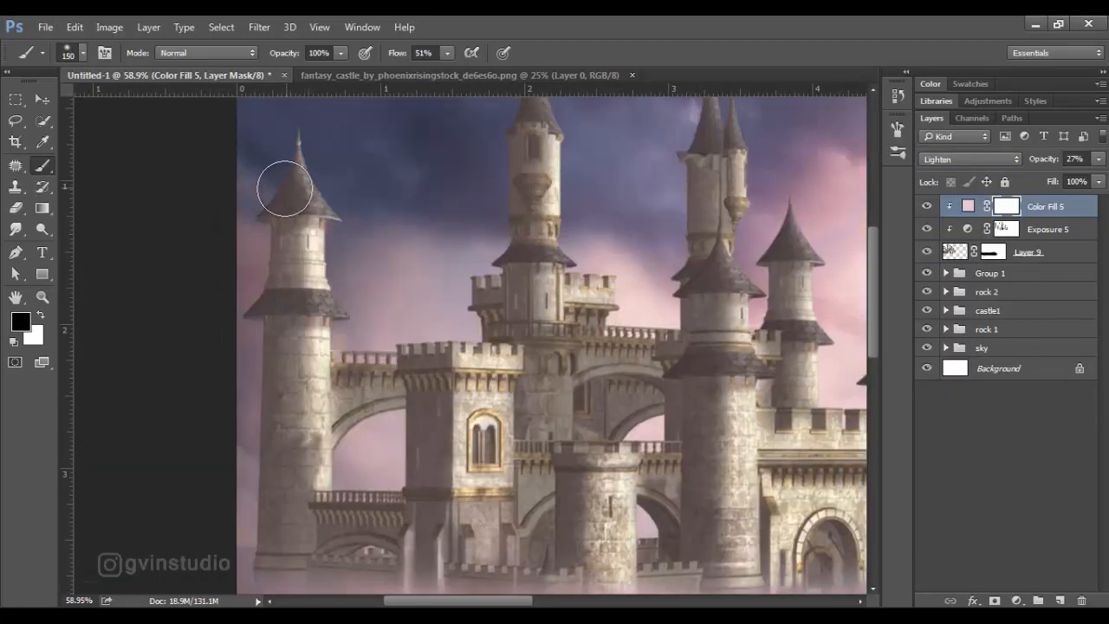
left_click_drag(284, 189, 272, 540)
scroll(272, 538, "down", 2)
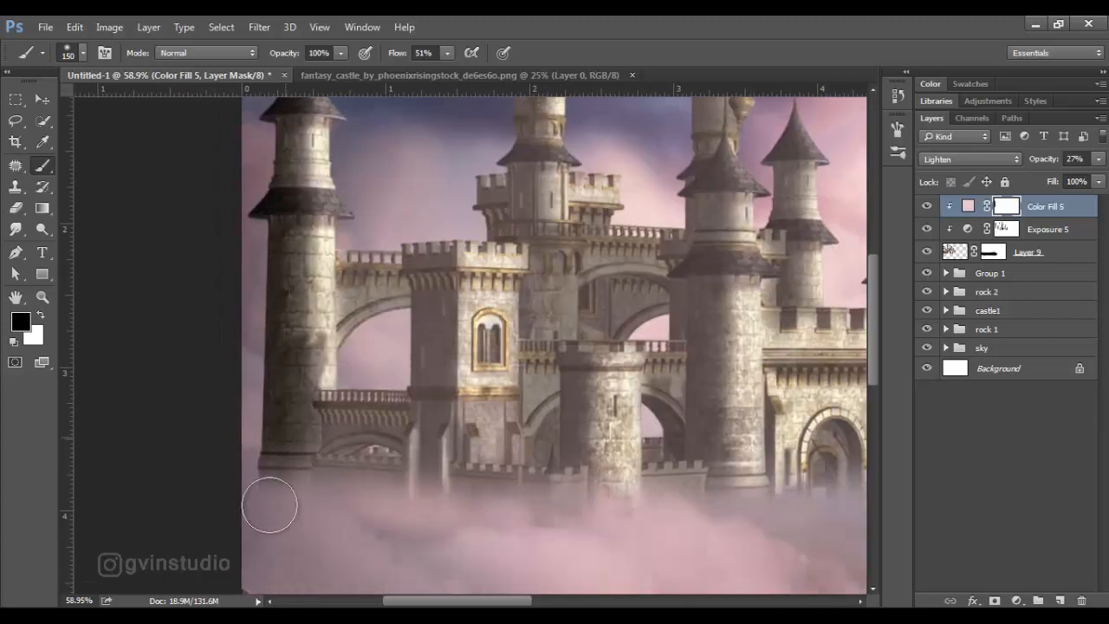
mouse_move(333, 481)
left_mouse_down()
mouse_move(350, 422)
mouse_move(385, 419)
left_mouse_up()
Step: Remove the pink haze from the shaded sides of the square tower and the tall tower behind it, painting the fill's mask black at 50 px
key("bracketleft")
key("bracketleft")
key("bracketleft")
key("bracketleft")
key("bracketleft")
key("bracketleft")
key("bracketleft")
mouse_move(408, 256)
left_mouse_down()
mouse_move(447, 261)
mouse_move(424, 297)
mouse_move(449, 330)
mouse_move(430, 426)
mouse_move(424, 389)
mouse_move(432, 402)
left_mouse_up()
left_click_drag(526, 219, 466, 312)
left_click_drag(481, 115, 477, 313)
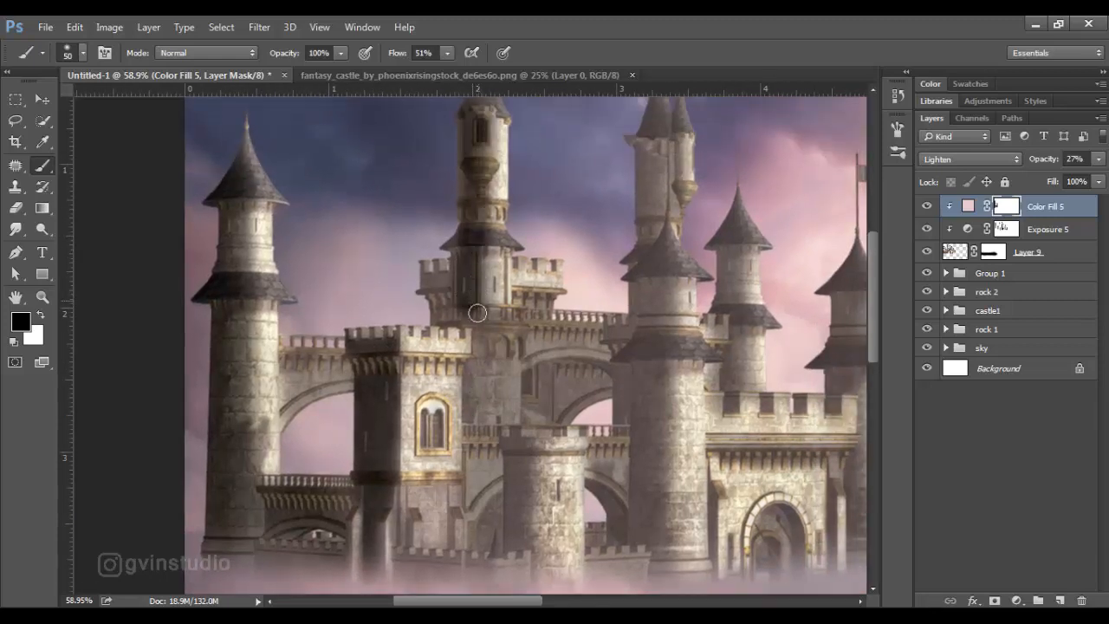
Step: Paint the pink fill's mask black over the shaded sides of the short round front tower, the large round tower and the rear twin towers
mouse_move(514, 449)
left_mouse_down()
mouse_move(513, 550)
mouse_move(531, 460)
left_mouse_up()
mouse_move(641, 373)
left_mouse_down()
mouse_move(639, 550)
mouse_move(650, 555)
mouse_move(661, 359)
mouse_move(656, 580)
mouse_move(661, 310)
mouse_move(624, 360)
left_mouse_up()
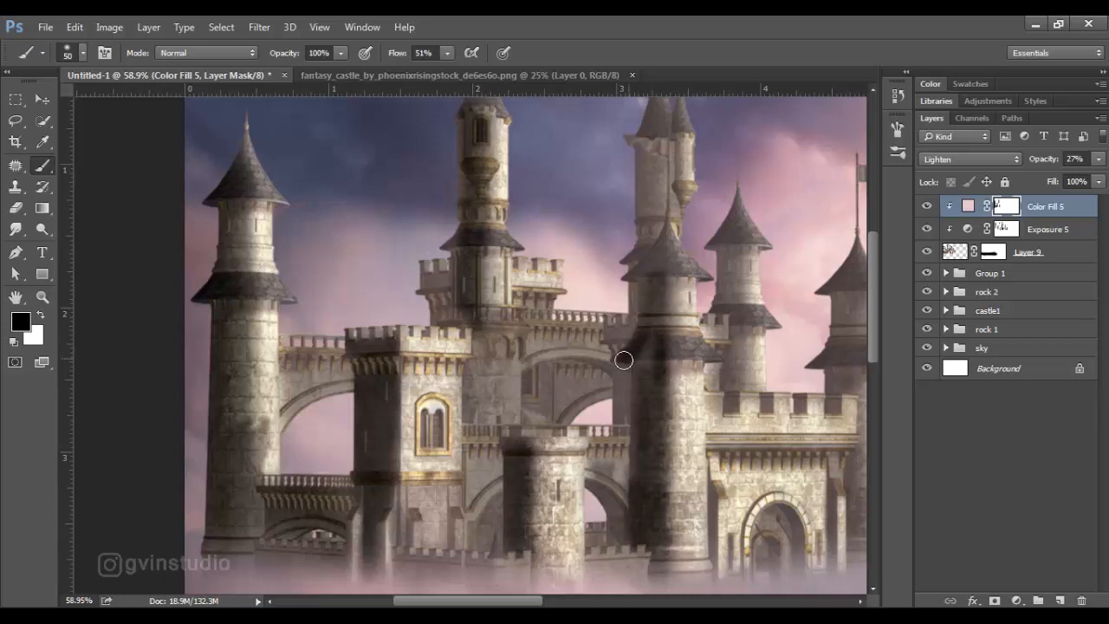
mouse_move(637, 270)
left_mouse_down()
mouse_move(659, 154)
mouse_move(630, 256)
left_mouse_up()
scroll(629, 259, "up", 2)
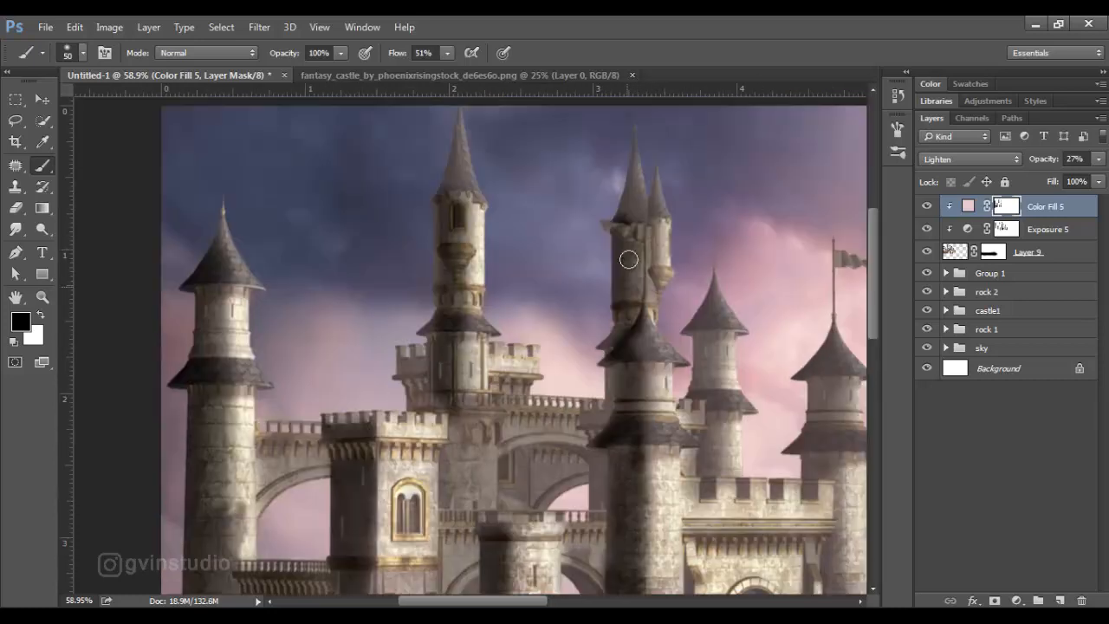
Step: Clear the pink haze from the shaded sides of the right-hand towers, including the flag tower and the outermost low tower
left_click_drag(695, 331, 709, 501)
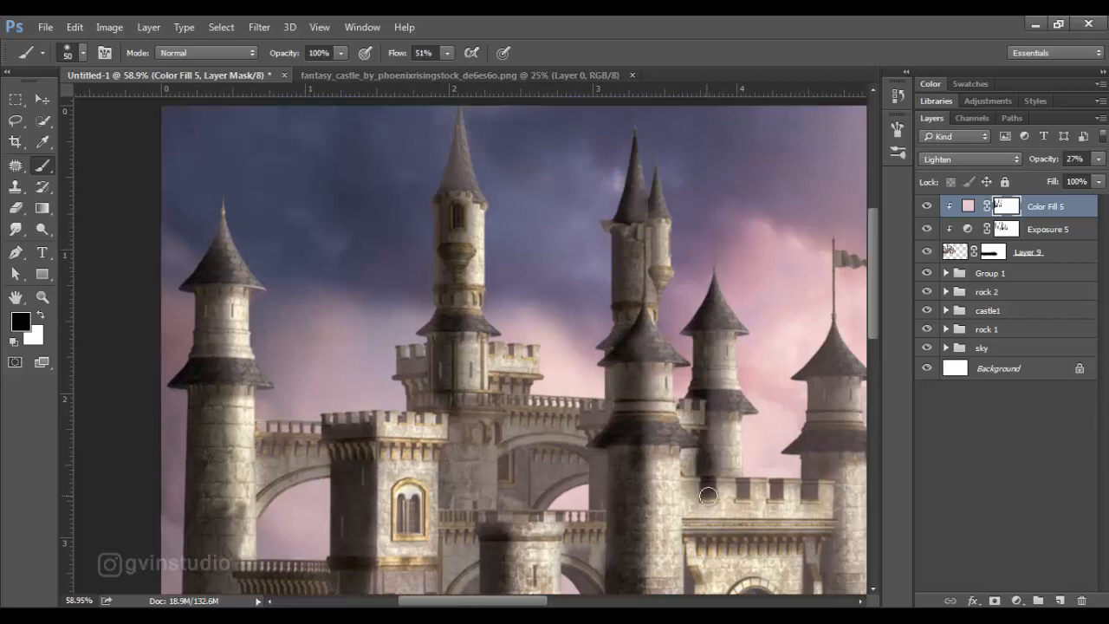
mouse_move(832, 328)
left_mouse_down()
mouse_move(794, 450)
mouse_move(717, 283)
mouse_move(735, 447)
left_mouse_up()
mouse_move(820, 353)
left_mouse_down()
mouse_move(841, 432)
mouse_move(813, 335)
left_mouse_up()
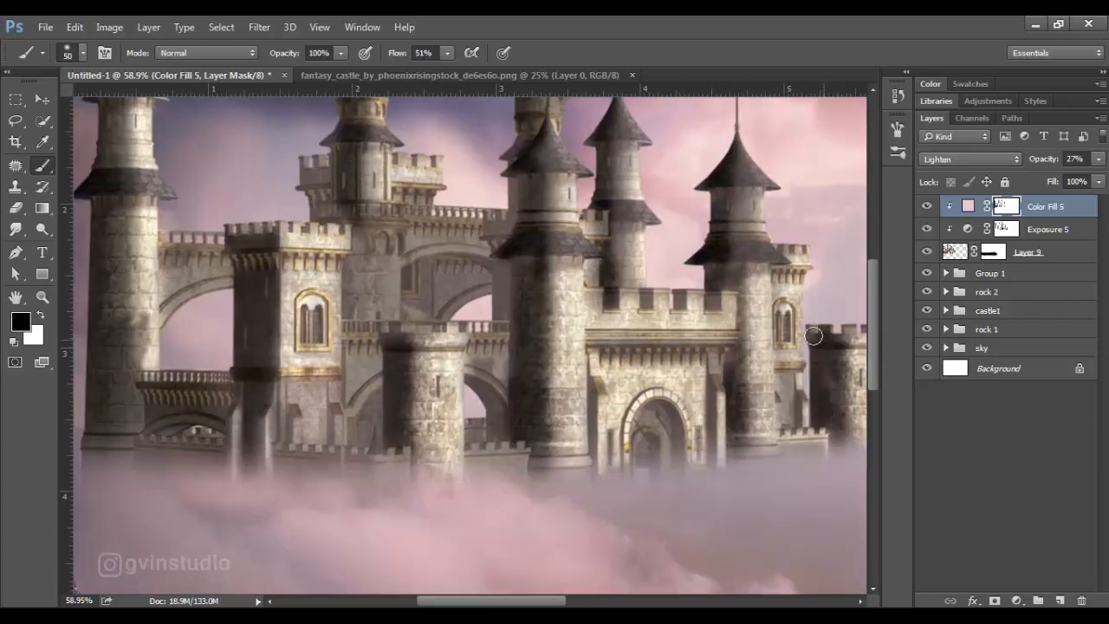
scroll(294, 312, "down", 5, "alt")
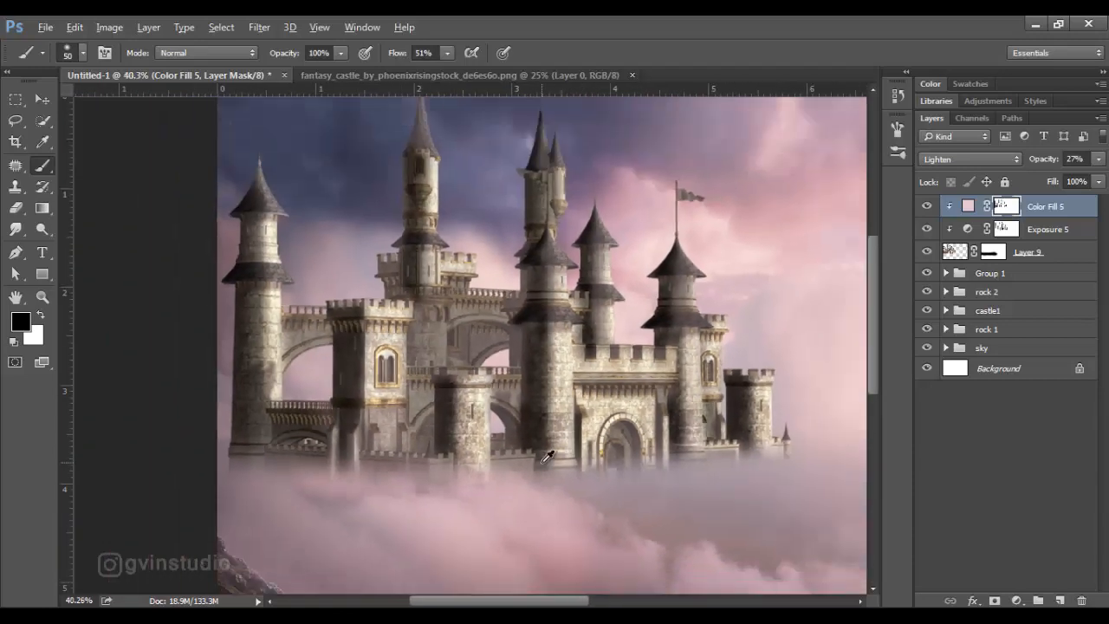
scroll(296, 307, "up", 2, "alt")
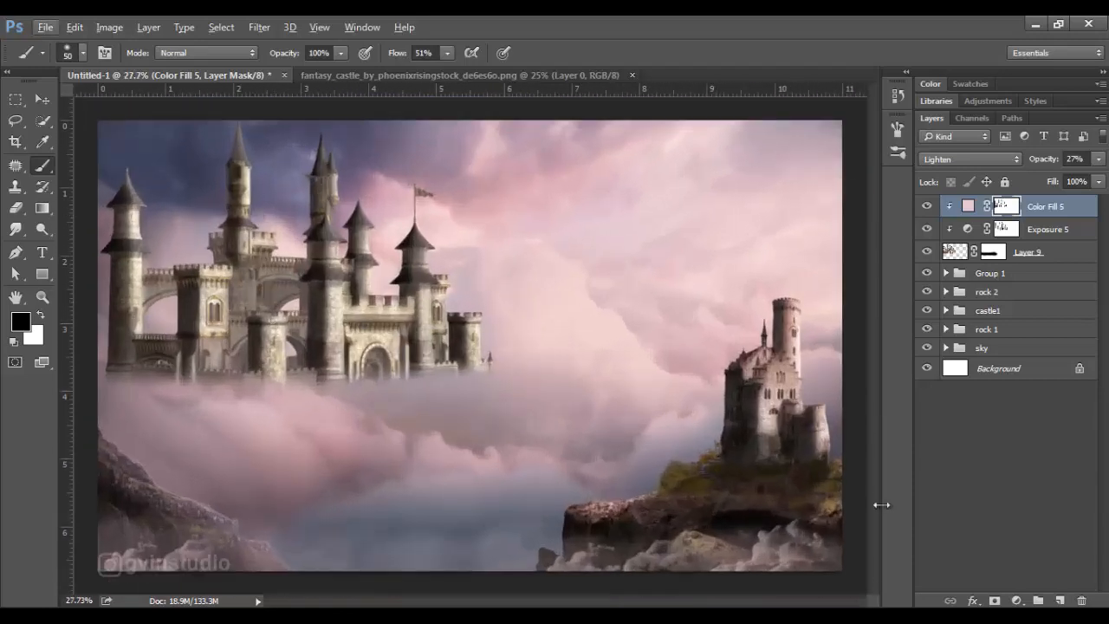
Step: Add clipped Hue/Saturation and Color Balance adjustments to the castle, setting the Hue/Saturation lightness to +11
left_click(1018, 601)
left_click(1003, 401)
left_click_drag(598, 338, 608, 341)
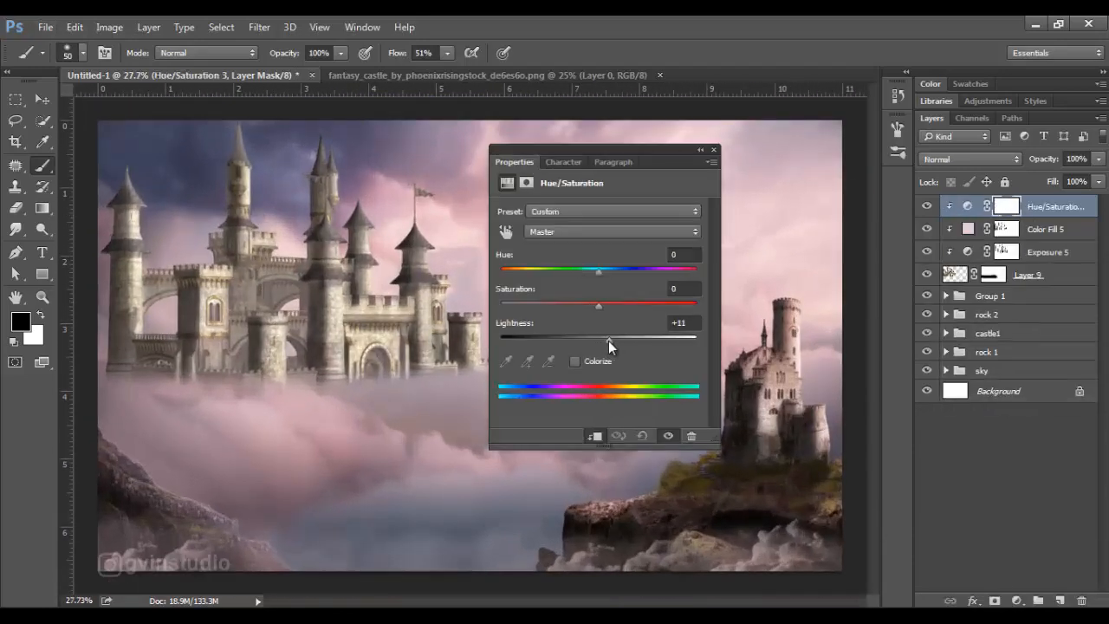
left_click(1017, 601)
left_click(1002, 421)
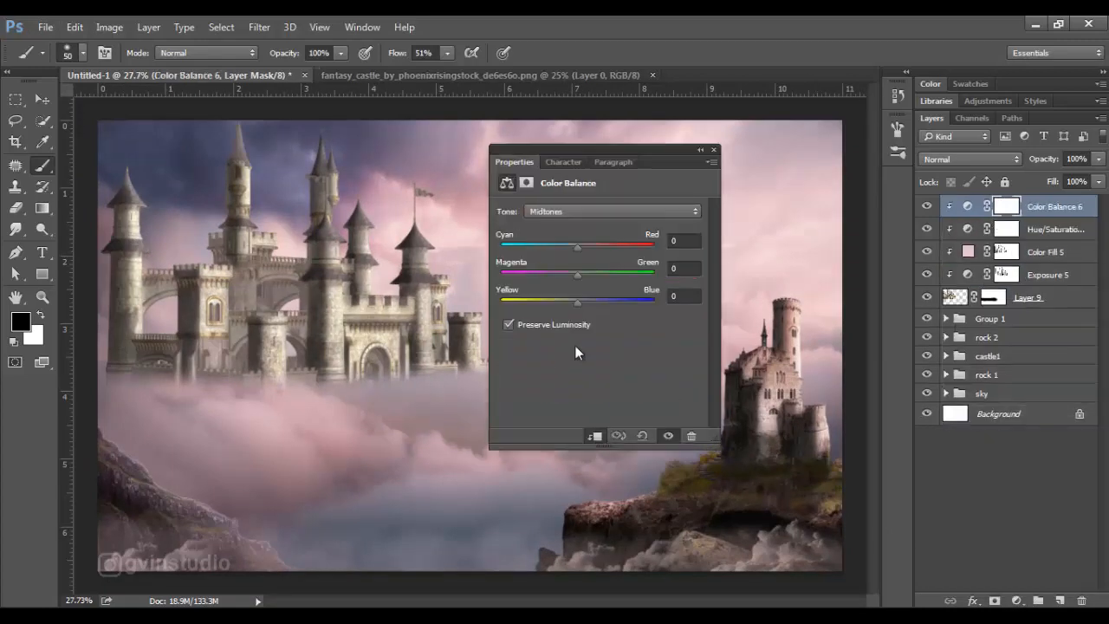
left_click(715, 149)
Step: Group the castle layer with its clipped adjustments, name the group castle2, and nudge it slightly on the canvas
key("v")
scroll(495, 403, "down", 3)
scroll(495, 404, "up", 1)
left_click(1035, 304, "shift")
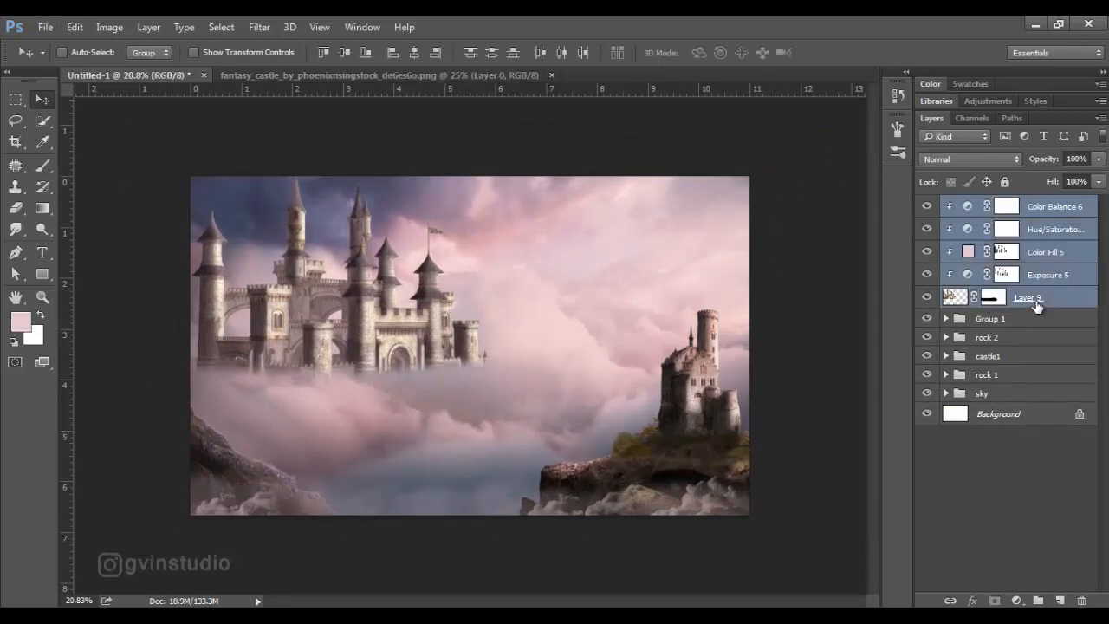
key("ctrl+g")
left_click(978, 206)
type("castle")
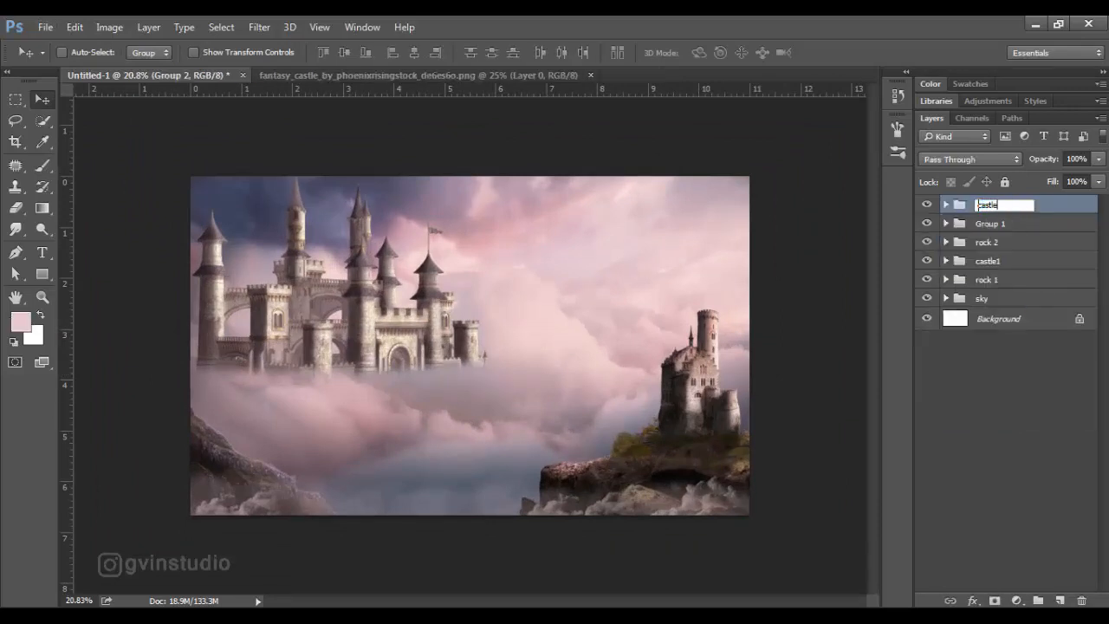
type("2")
key("Return")
left_click_drag(523, 317, 526, 321)
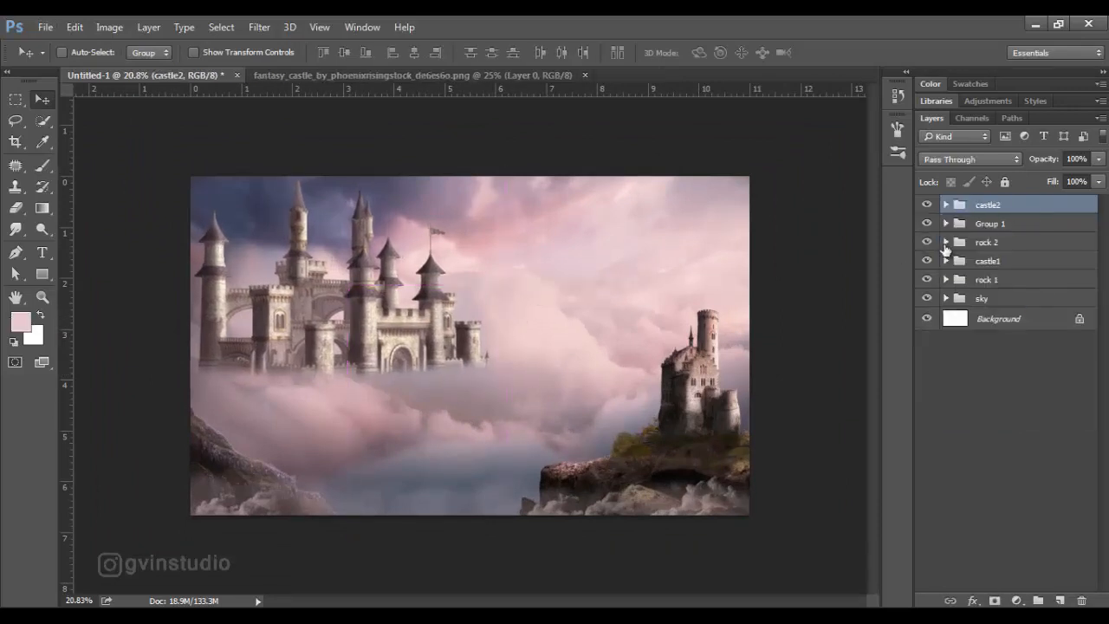
Step: Add a new layer above the adjustments in the castle2 group and choose the 250 px cloud-textured brush
left_click(947, 204)
left_click(1049, 226)
left_click(1060, 599)
key("b")
right_click(423, 485)
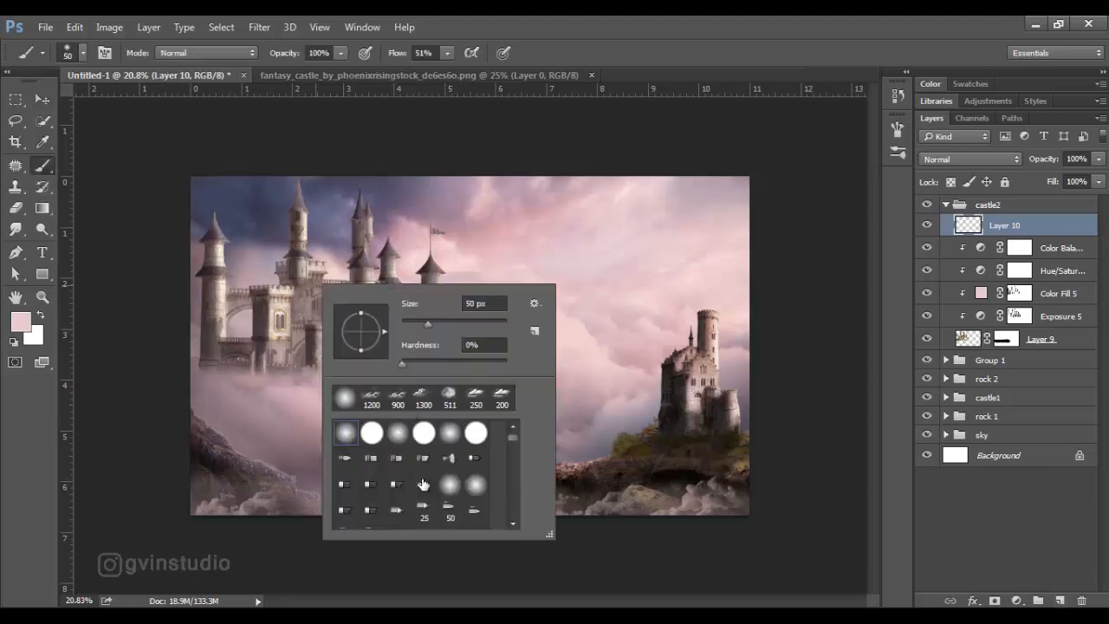
scroll(424, 488, "down", 4)
scroll(423, 488, "down", 5)
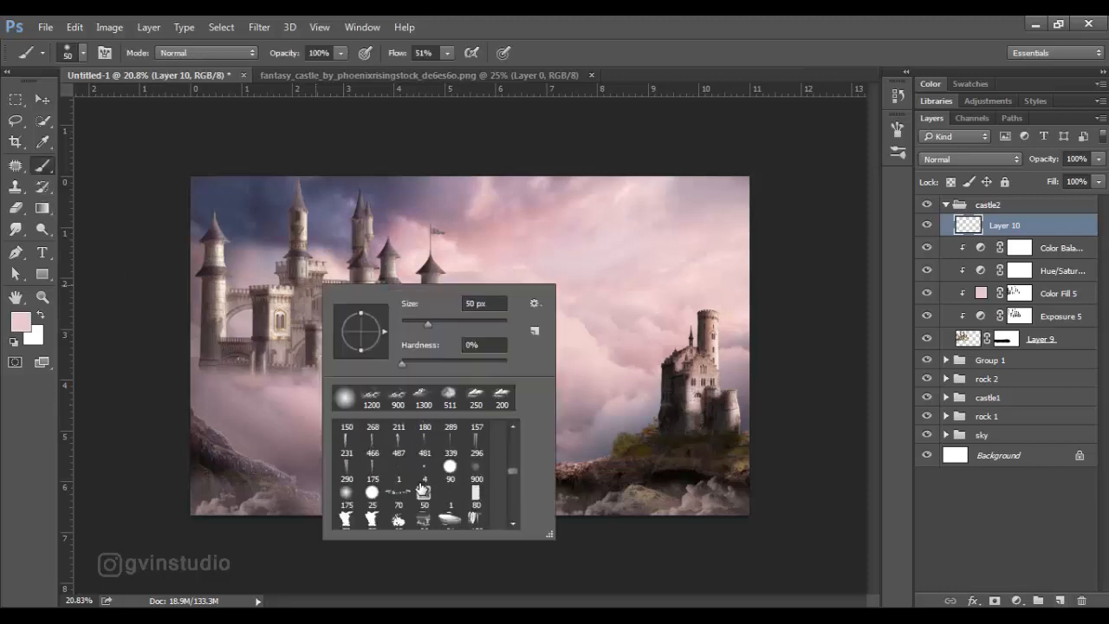
left_click(397, 471)
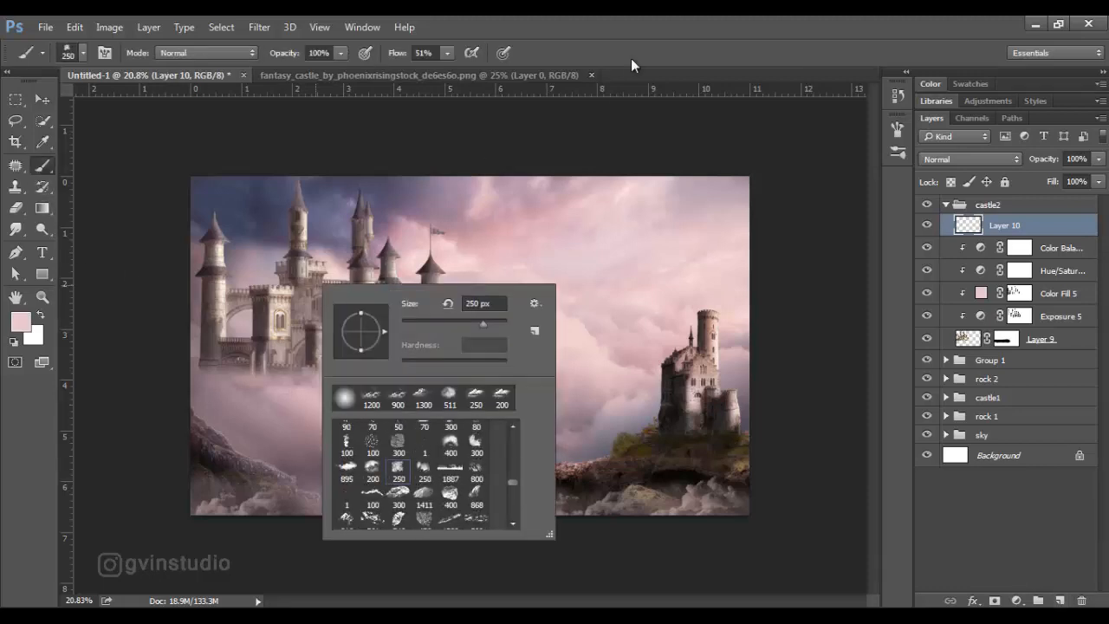
left_click(631, 58)
Step: Paint pink mist along the base of the large castle at 400 px and lower the mist layer's opacity to about 83%
mouse_move(227, 379)
left_mouse_down()
mouse_move(478, 372)
mouse_move(466, 375)
left_mouse_up()
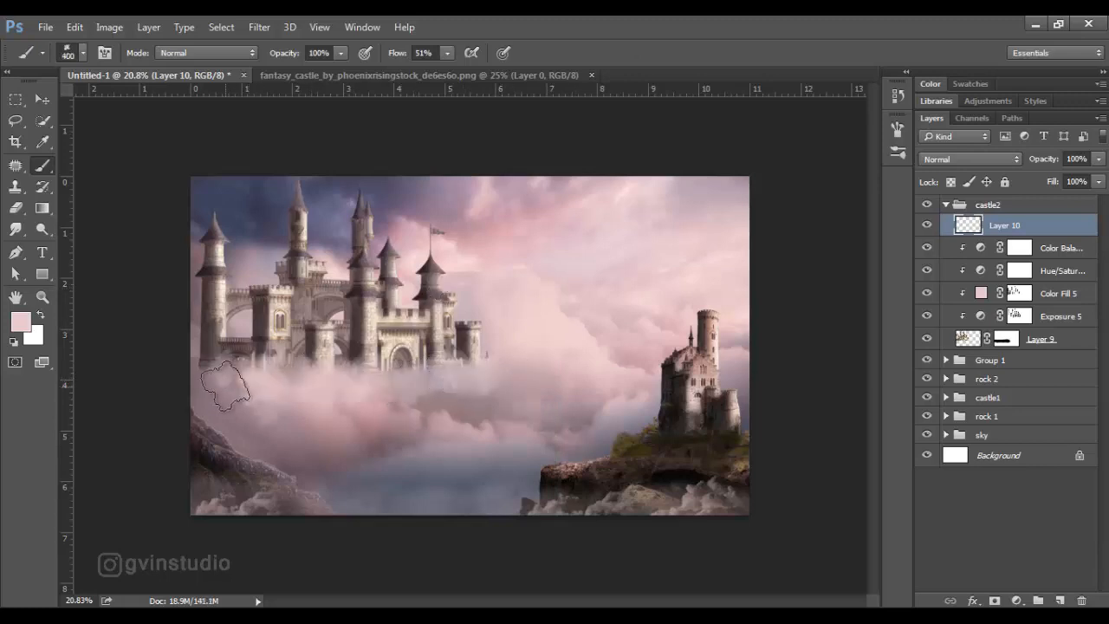
key("v")
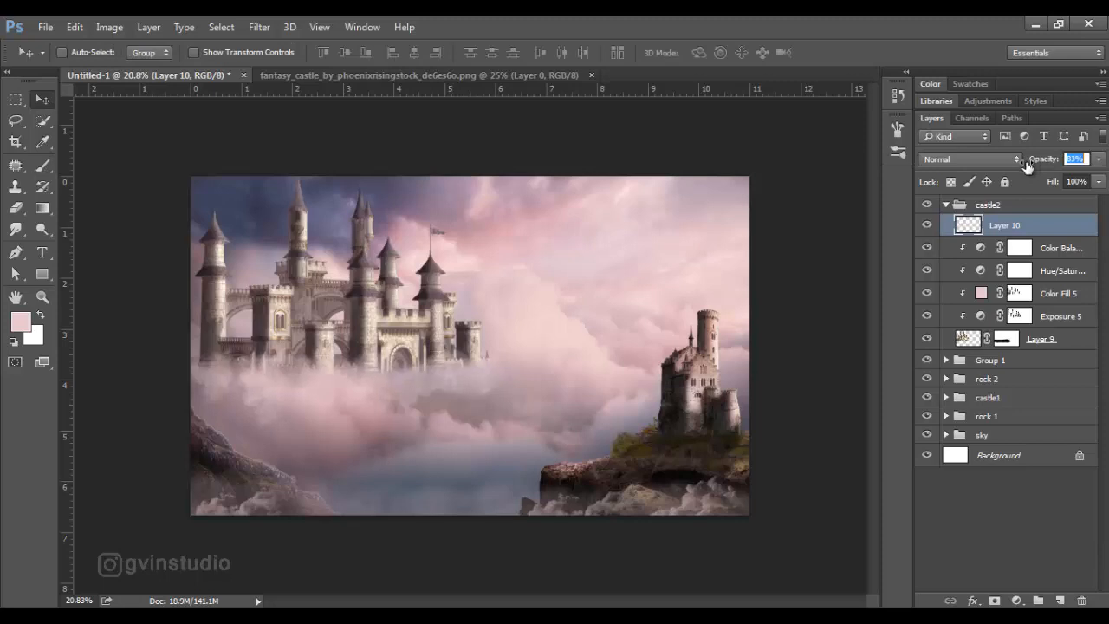
left_click(946, 205)
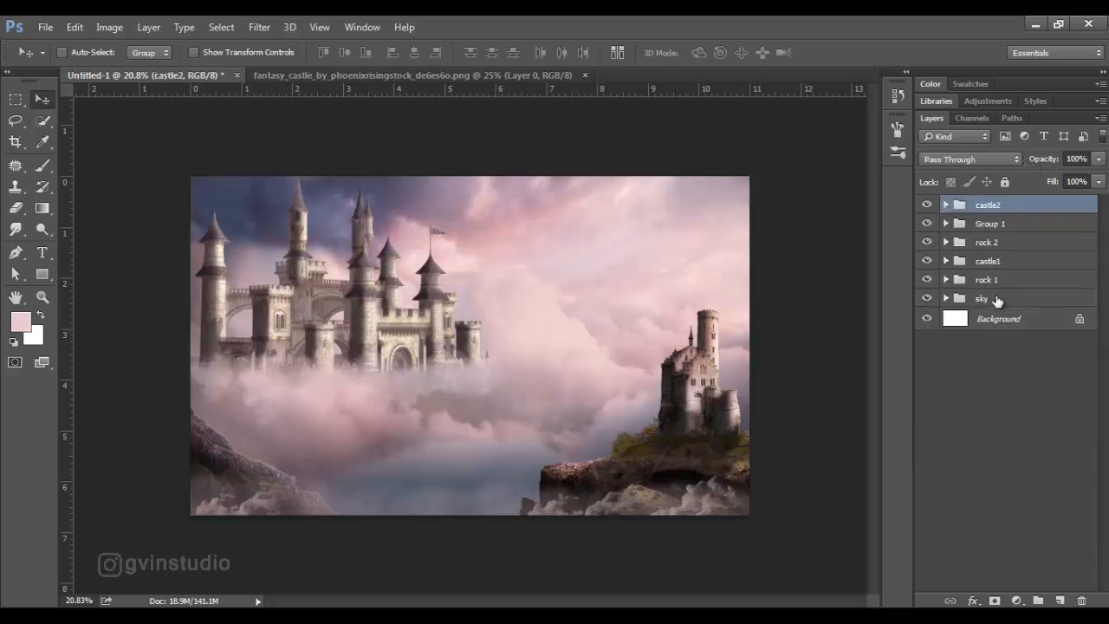
Step: Stamp all visible layers into a new layer at the top of the sky group
left_click(982, 298)
left_click(947, 298)
left_click(1006, 319)
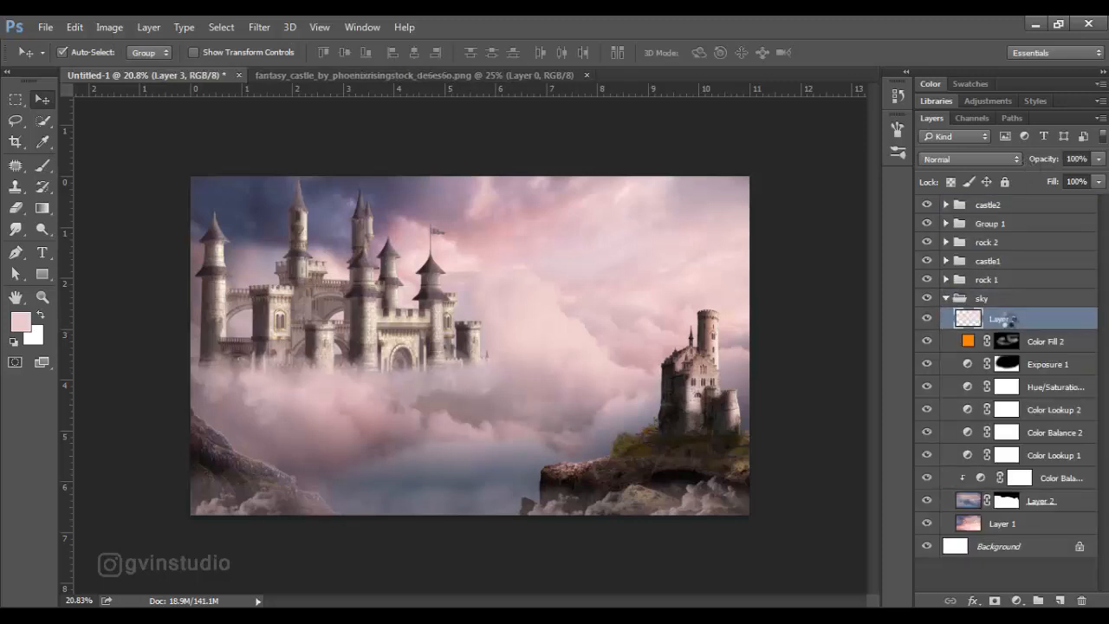
key("ctrl+alt+shift+e")
Step: Apply a Path Blur at 50% speed to the stamped layer, with one path over each foreground rock and the default center path deleted
left_click(259, 27)
mouse_move(347, 208)
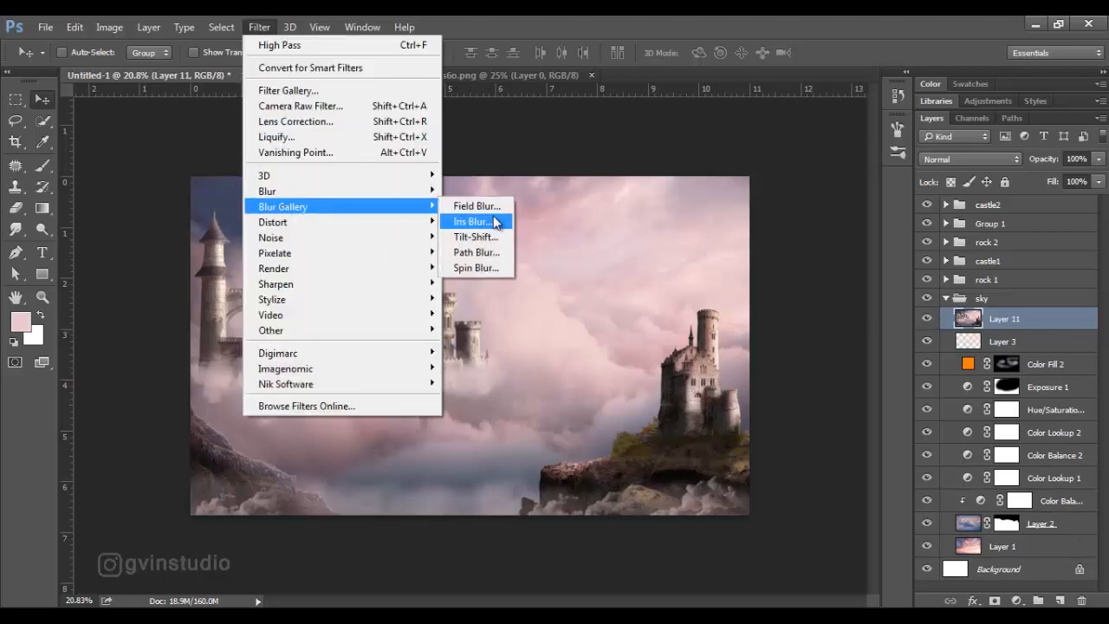
left_click(475, 252)
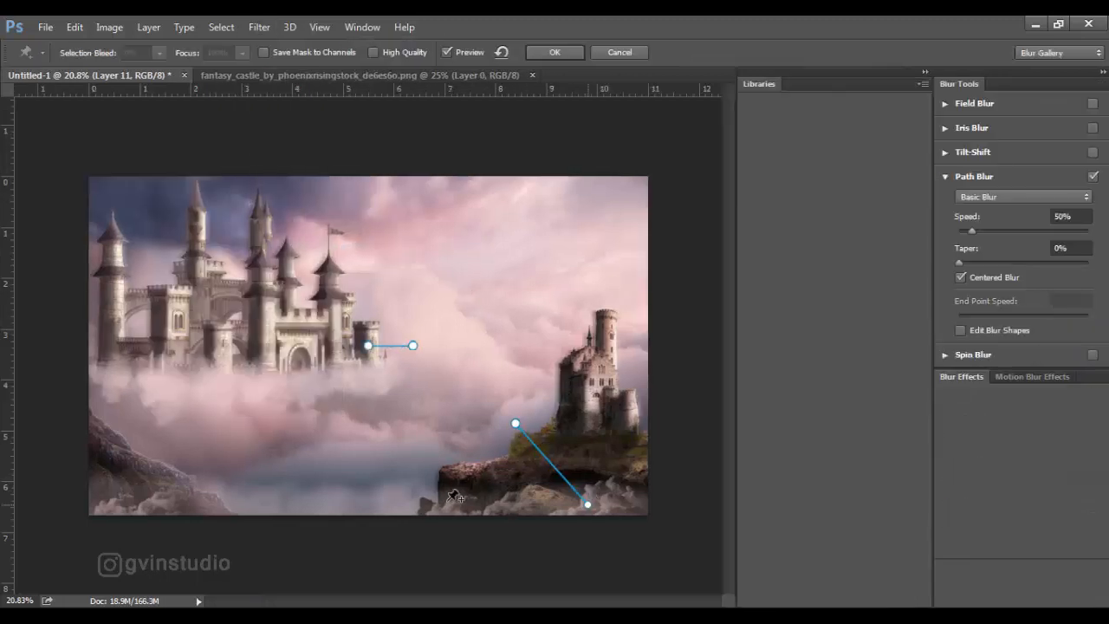
left_click(414, 346)
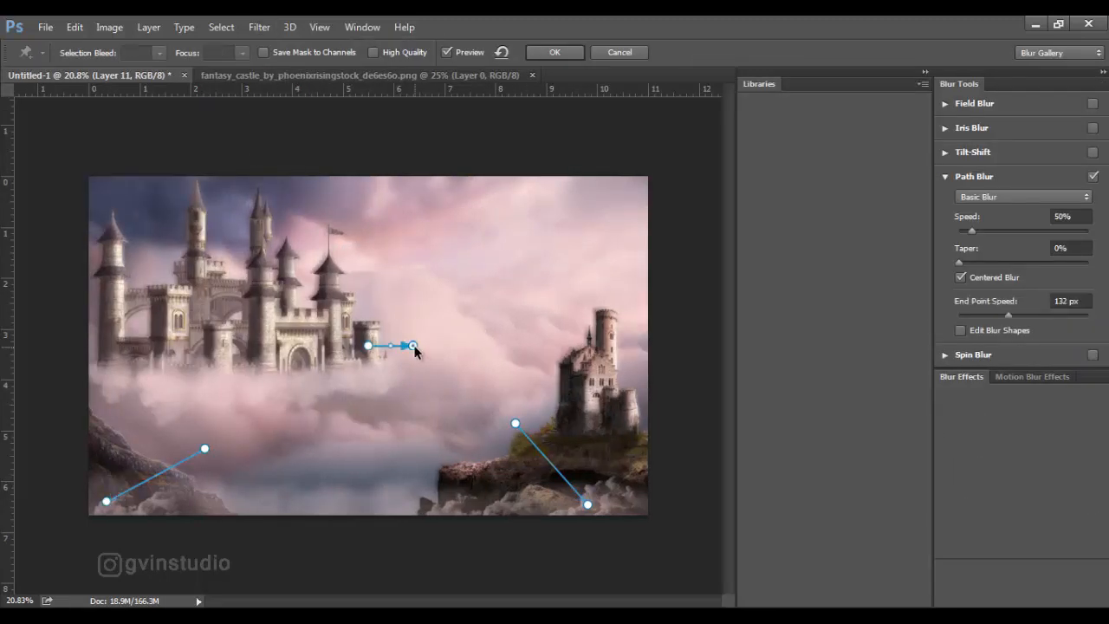
key("Delete")
left_click_drag(202, 450, 198, 453)
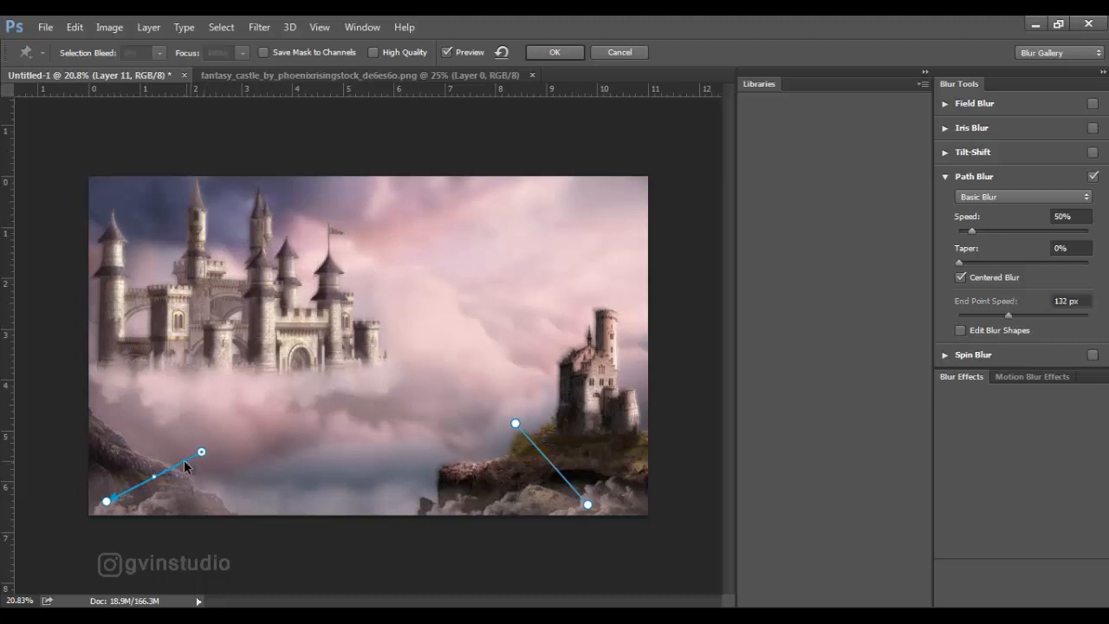
left_click(553, 53)
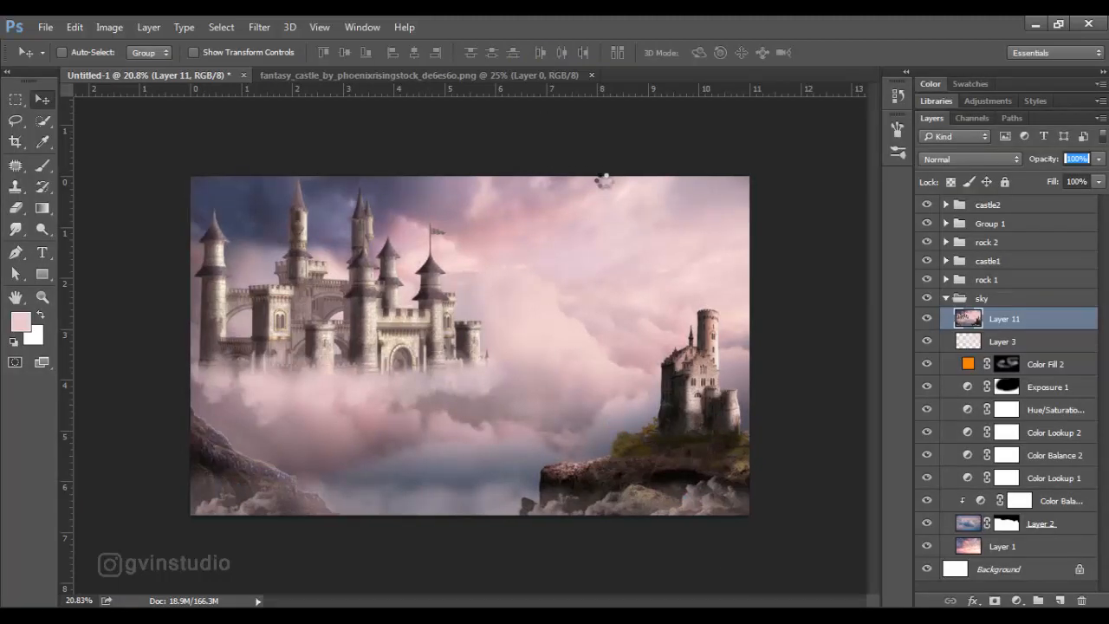
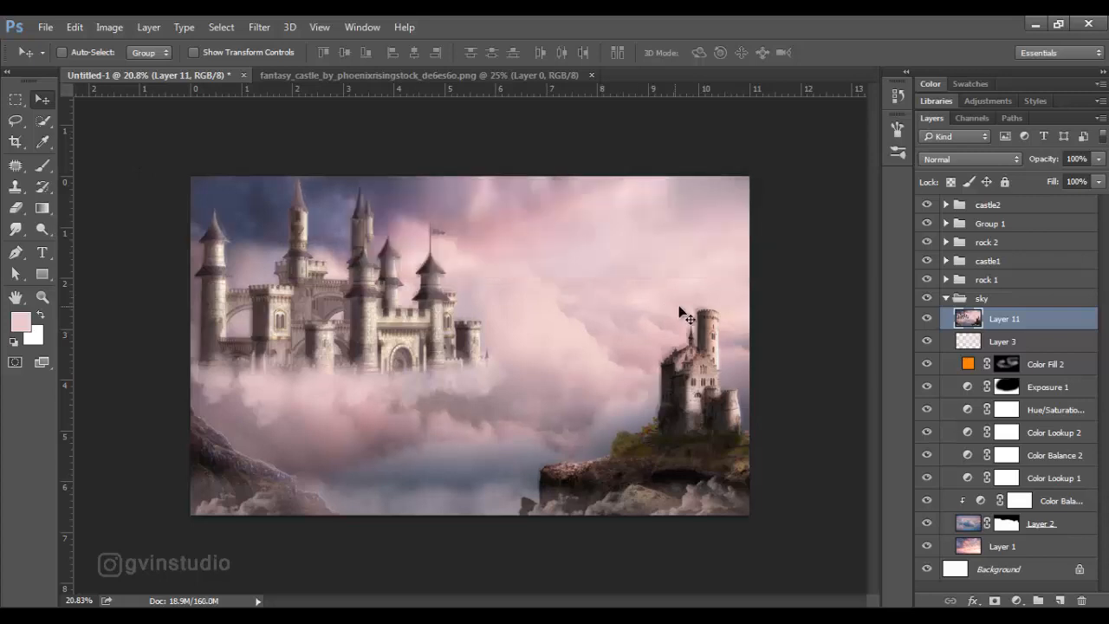
Step: Add a mask to the blurred layer and paint it black around the large castle with an enlarged soft round brush
left_click(995, 601)
key("d")
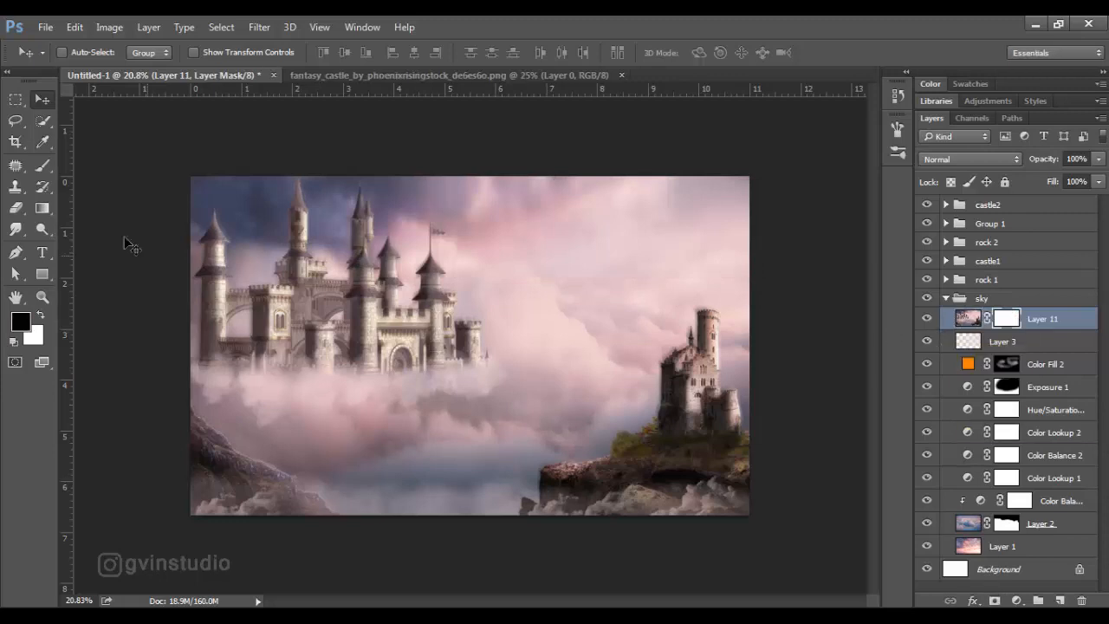
key("b")
right_click(243, 194)
left_click(658, 36)
key("bracketright")
key("bracketright")
key("bracketright")
key("bracketright")
mouse_move(323, 208)
left_mouse_down()
mouse_move(242, 261)
mouse_move(243, 308)
left_mouse_up()
Step: Hide more of the blurred layer across the clouds and around the small castle by painting its mask black at 700 px and 100% flow
left_click_drag(394, 55, 442, 55)
mouse_move(411, 299)
left_mouse_down()
mouse_move(383, 367)
mouse_move(228, 342)
mouse_move(220, 231)
mouse_move(443, 290)
mouse_move(533, 340)
mouse_move(658, 355)
mouse_move(687, 408)
mouse_move(621, 516)
mouse_move(710, 482)
mouse_move(340, 551)
mouse_move(188, 467)
mouse_move(281, 533)
mouse_move(185, 459)
mouse_move(294, 531)
left_mouse_up()
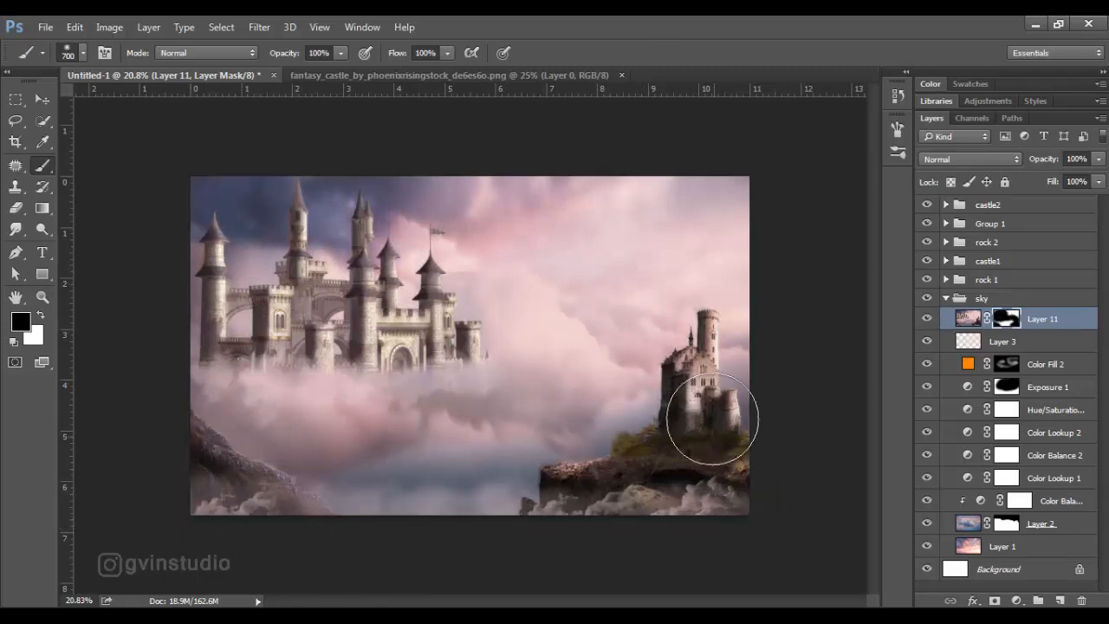
left_click(927, 320)
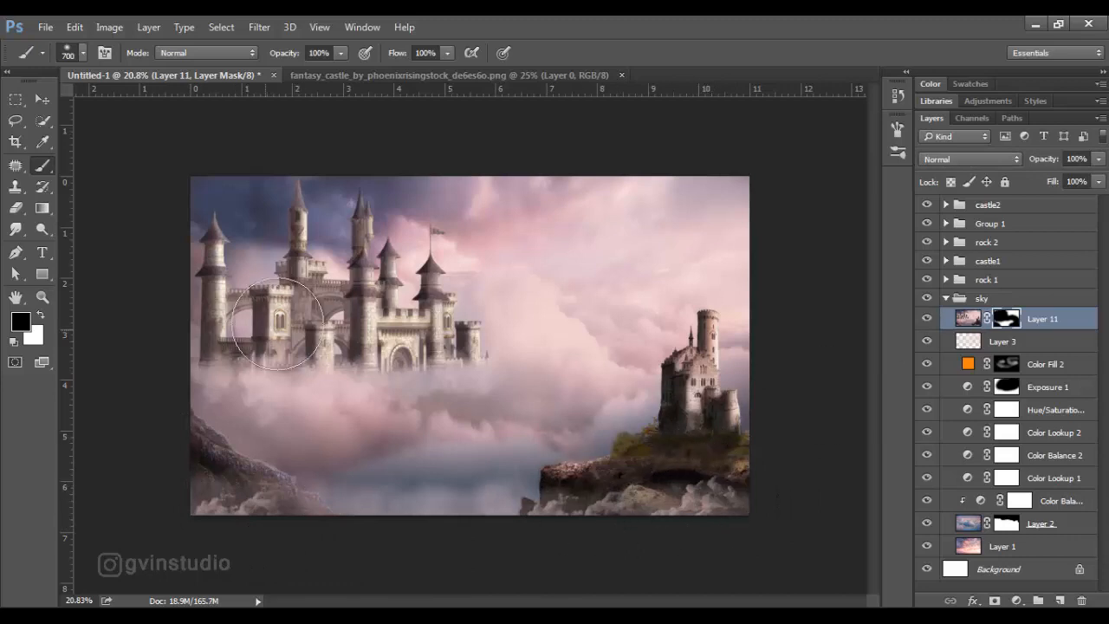
key("v")
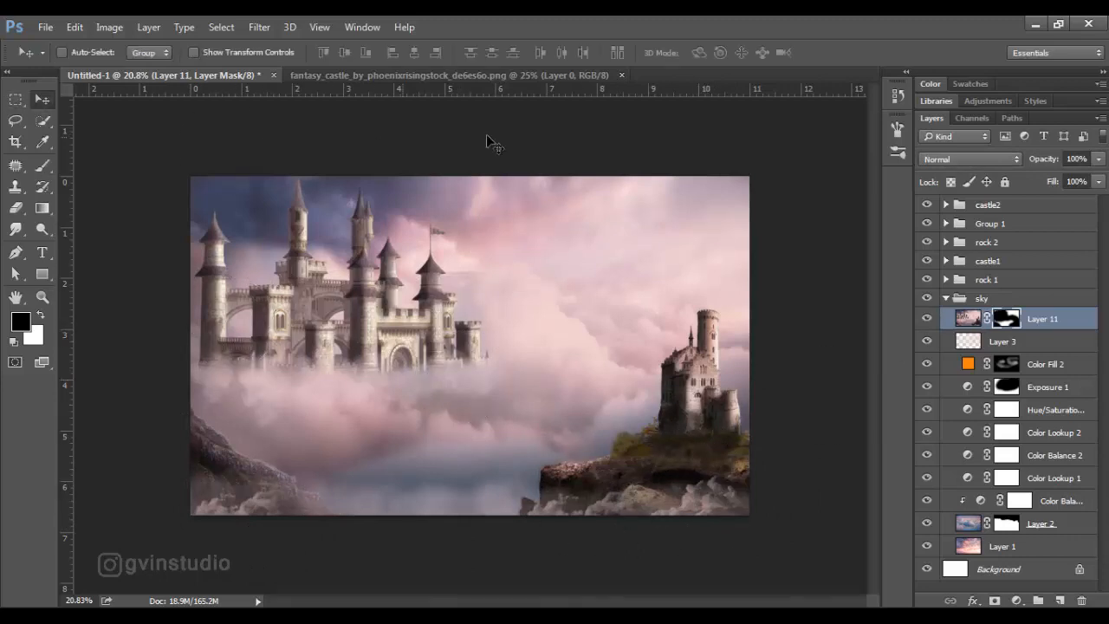
Step: Close the fantasy_castle_by_phoenixrisingstock_de6es6o.png document
left_click(621, 75)
scroll(572, 286, "down", 3)
scroll(557, 342, "up", 4)
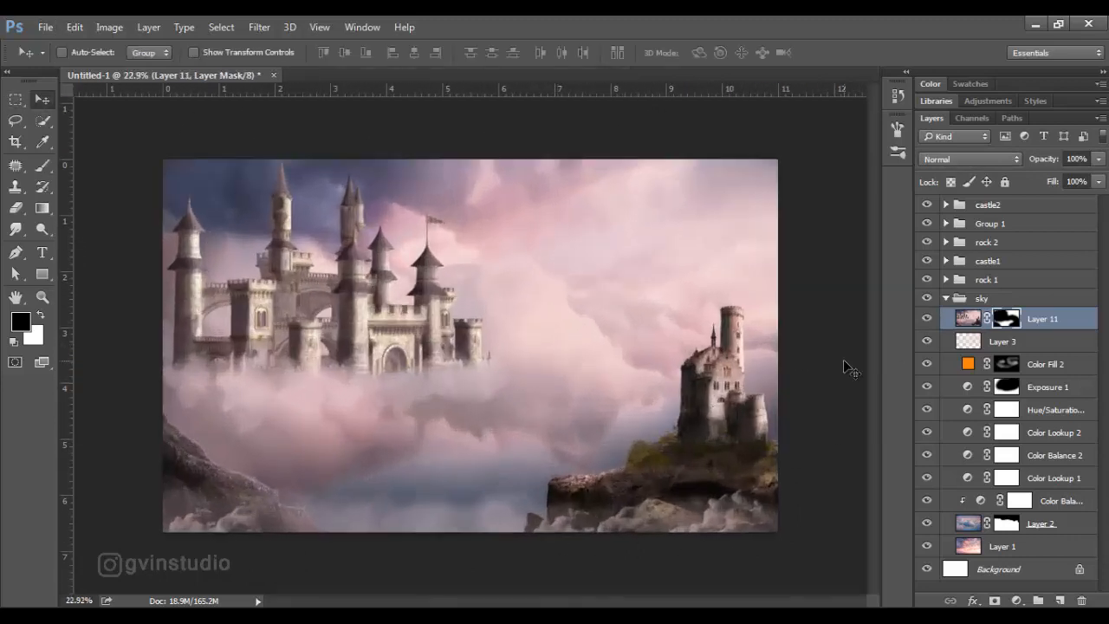
Step: Add an orange #f7aa04 Solid Color fill at the top of the sky group and set its blend mode to Soft Light
left_click(1017, 601)
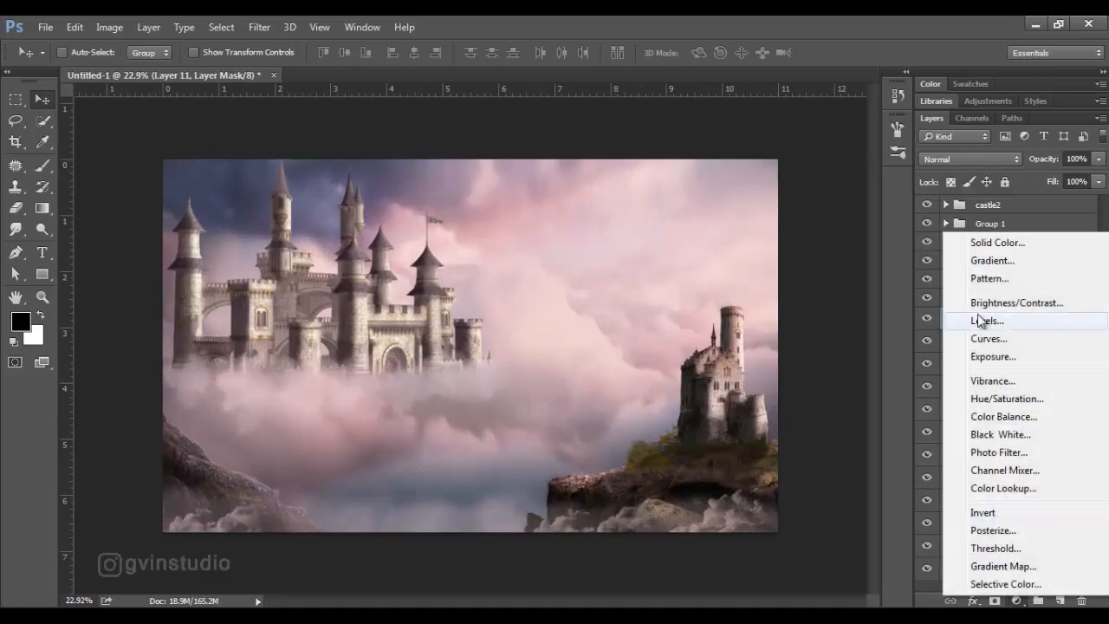
left_click(997, 244)
left_click(572, 337)
left_click(545, 169)
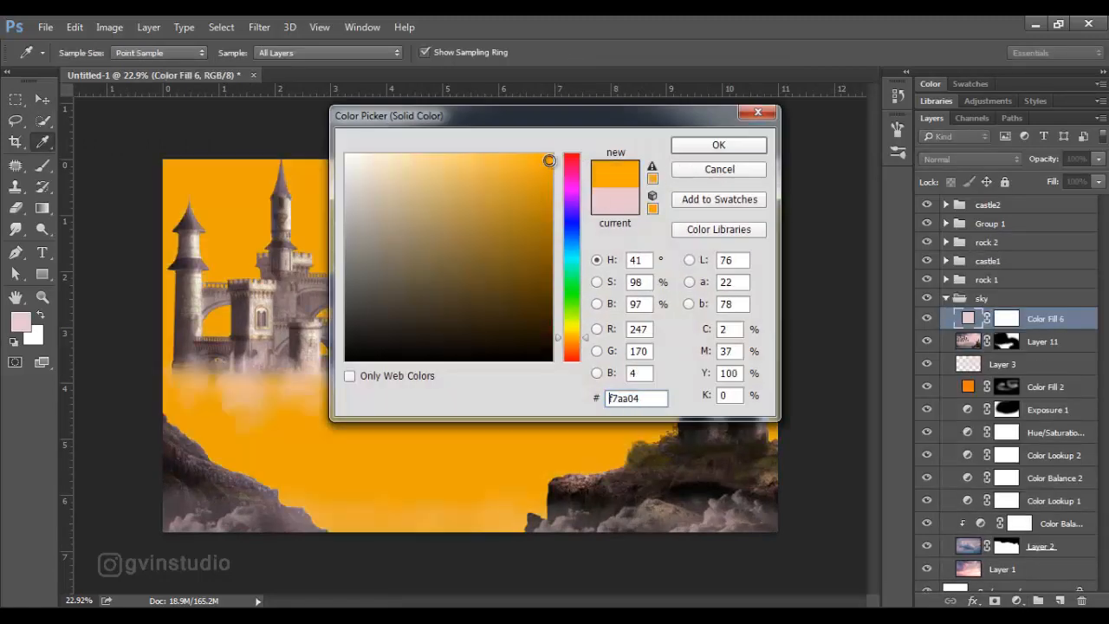
left_click(718, 145)
left_click(971, 158)
left_click(941, 327)
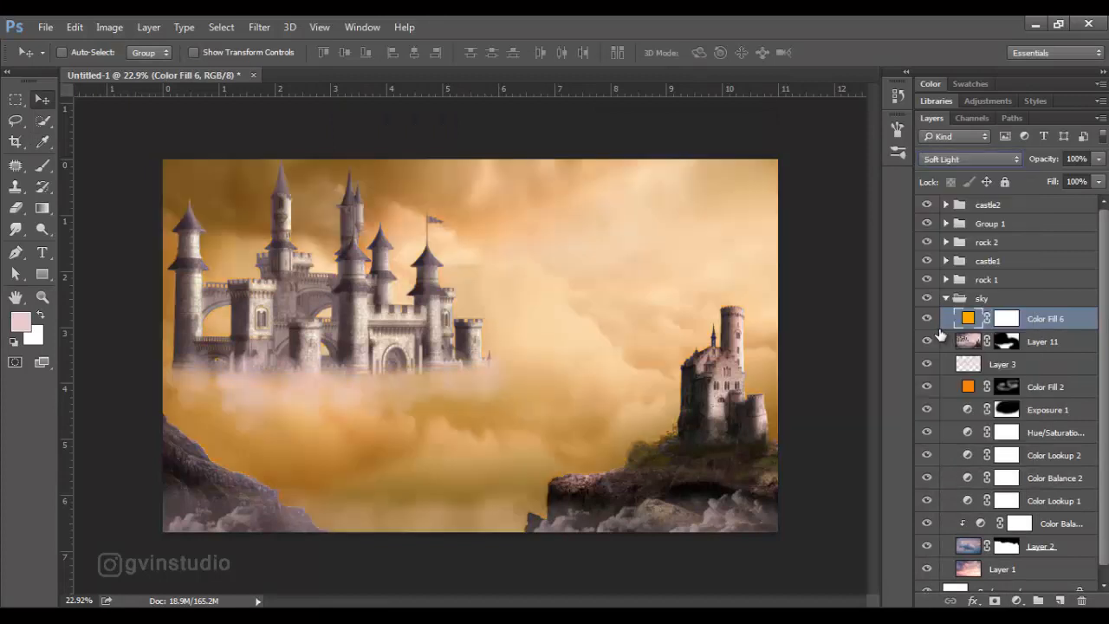
Step: Invert the orange fill's mask to black and ready the Brush tool with white as the foreground color
left_click(1006, 319)
key("ctrl+i")
left_click(41, 171)
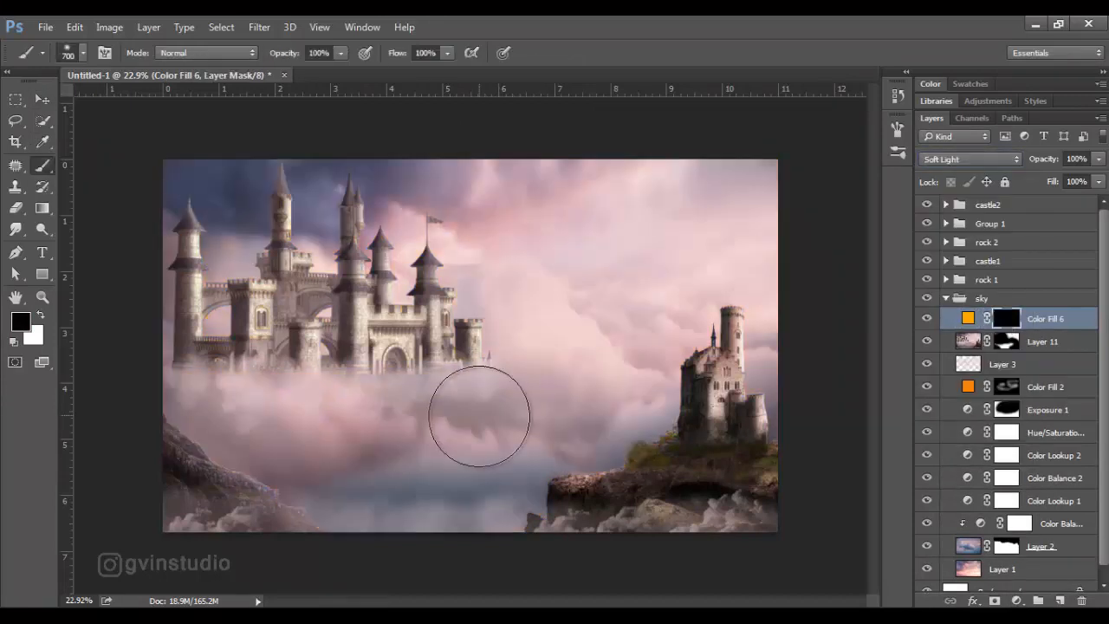
key("x")
left_click_drag(448, 471, 416, 477)
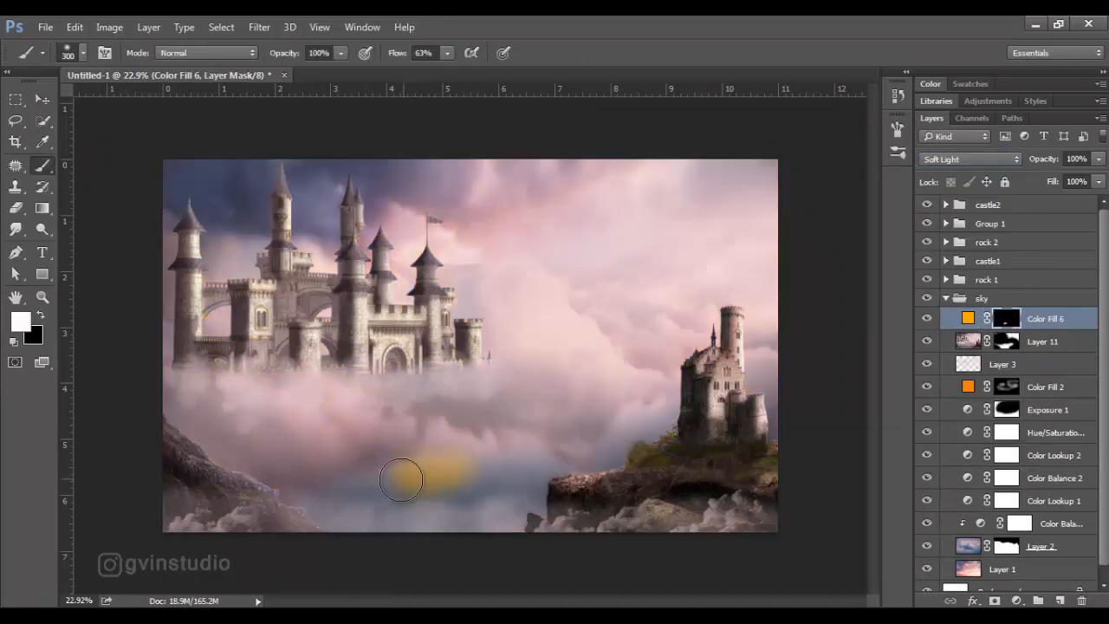
left_click(391, 480)
key("ctrl+alt+z")
key("ctrl+alt+z")
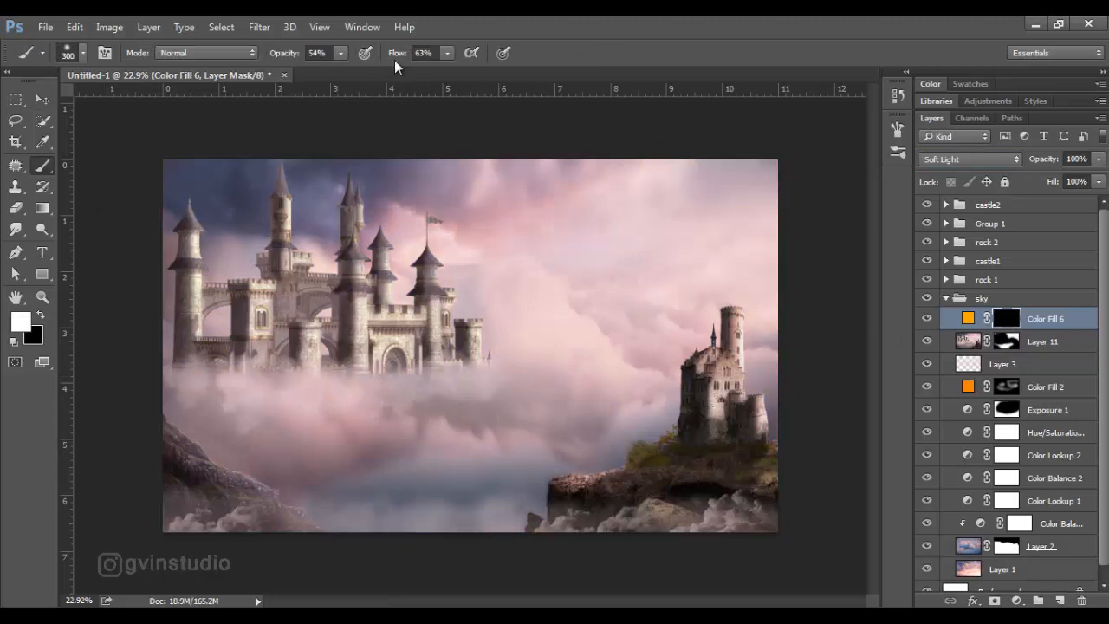
Step: Reveal the fill over the lower clouds with a 500 px brush at 54% opacity and 25% flow, and recolor it pink, about #eb93d9
key("bracketright")
key("bracketright")
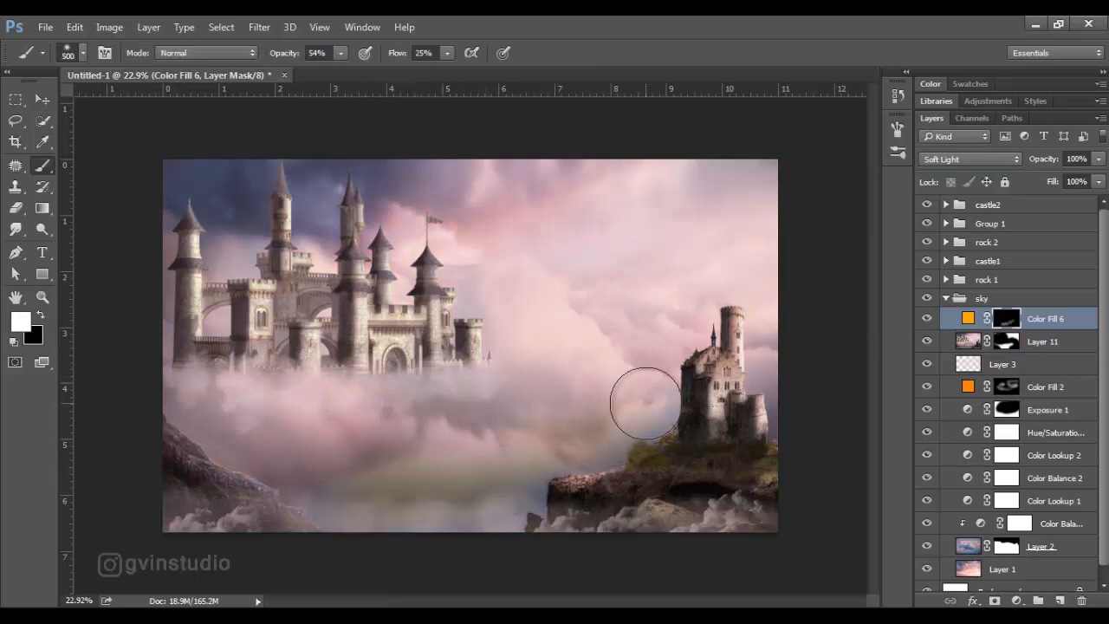
double_click(966, 319)
left_click(743, 190)
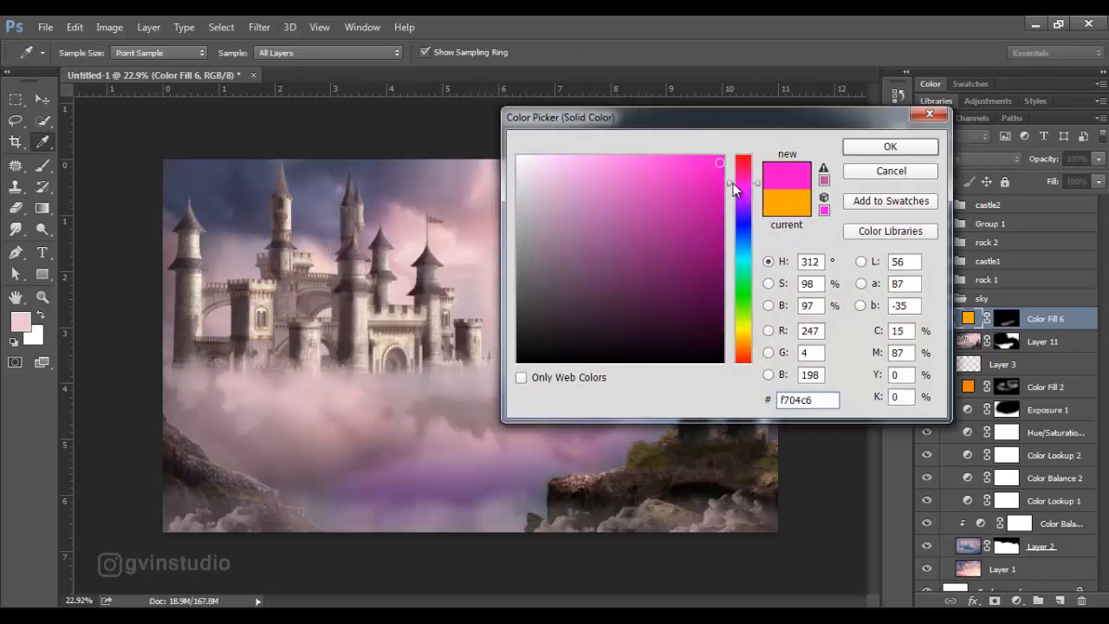
left_click_drag(562, 161, 592, 176)
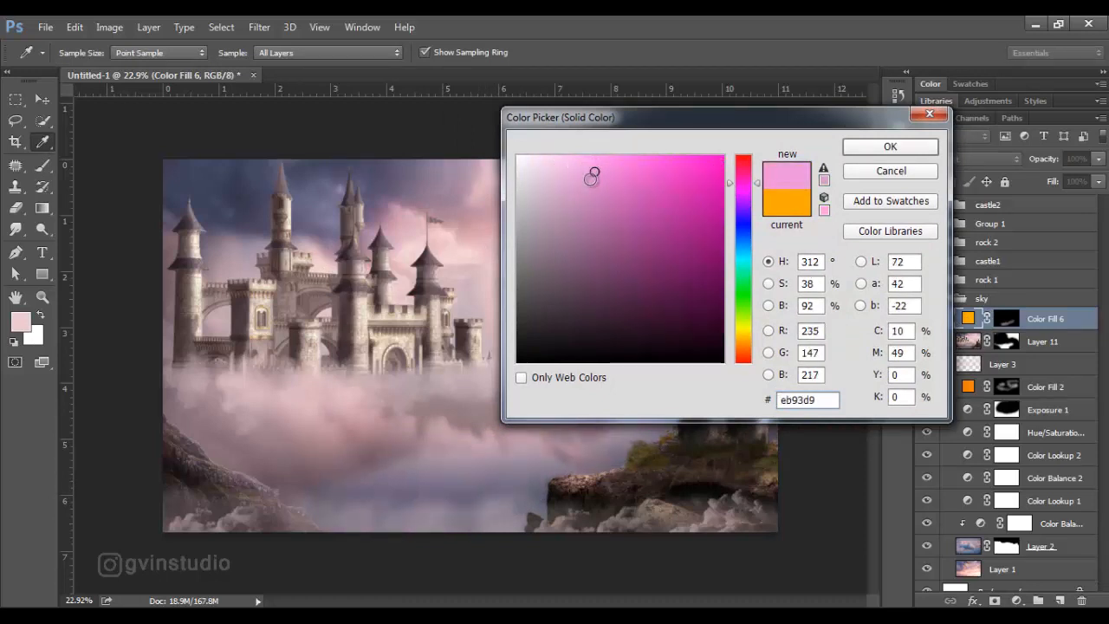
left_click(890, 146)
left_click(41, 102)
scroll(496, 411, "down", 4)
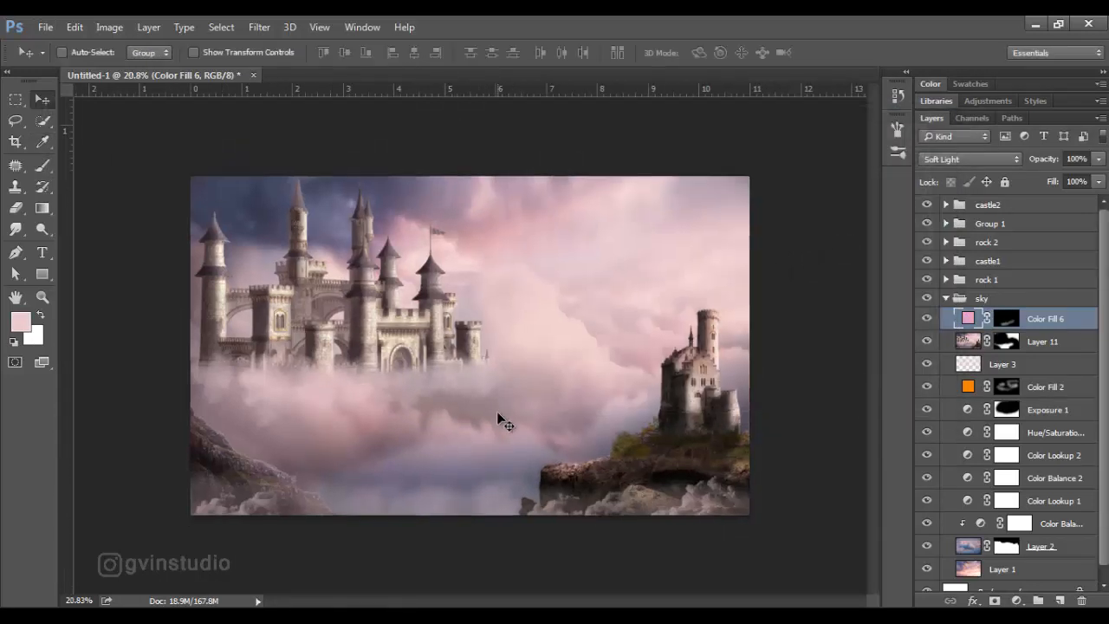
scroll(538, 405, "up", 4)
Step: Add a new layer above the castle2 group and paint a soft pale-pink glow over the clouds with a greatly enlarged brush
left_click(947, 298)
left_click(988, 204)
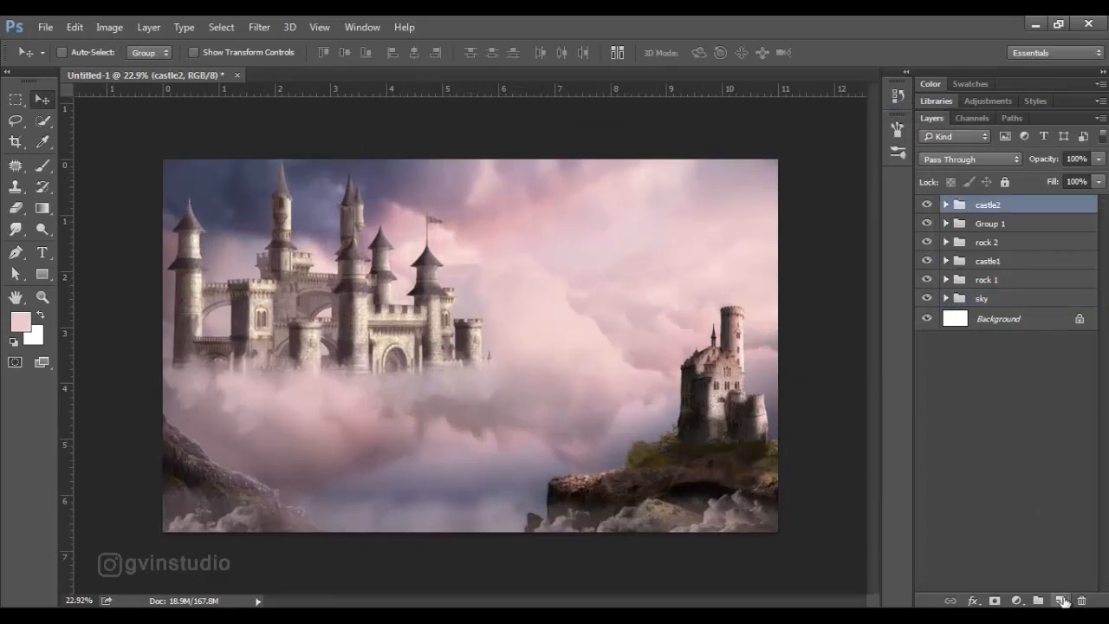
left_click(1061, 600)
key("b")
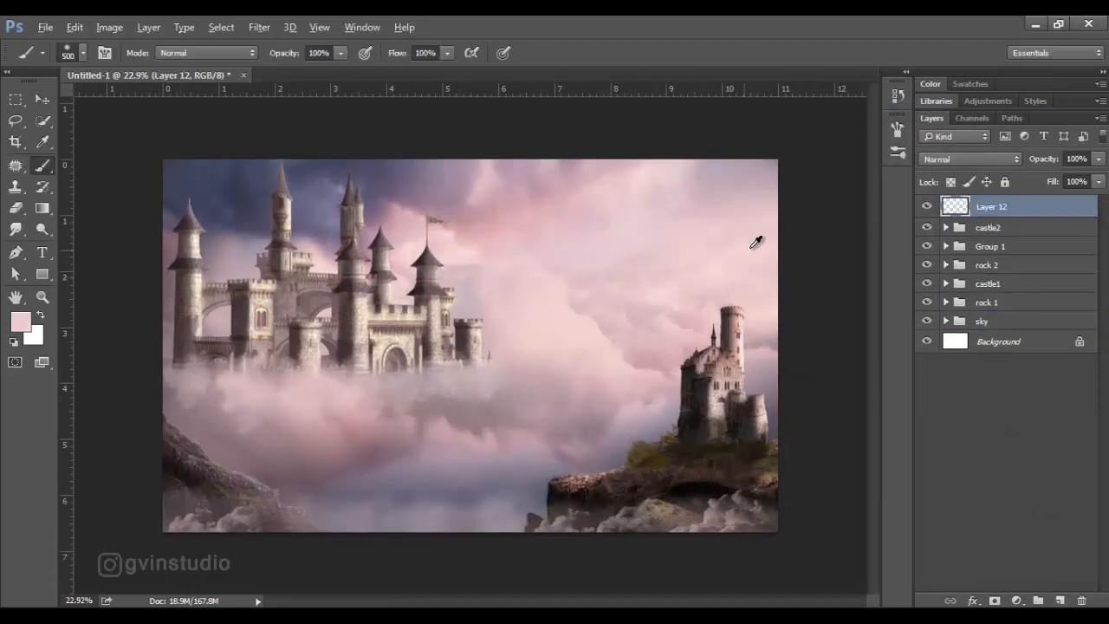
key("]")
key("]")
key("]")
key("]")
key("]")
key("]")
left_click(552, 309)
Step: Scale the painted glow to about 155% and position it over the bright clouds and the small castle
left_click(41, 99)
mouse_move(663, 302)
left_mouse_down()
mouse_move(698, 262)
mouse_move(696, 280)
left_mouse_up()
key("ctrl+t")
left_click_drag(537, 403, 317, 521)
mouse_move(562, 461)
left_mouse_down()
mouse_move(586, 426)
mouse_move(614, 419)
left_mouse_up()
left_click_drag(411, 518, 396, 532)
left_click(740, 53)
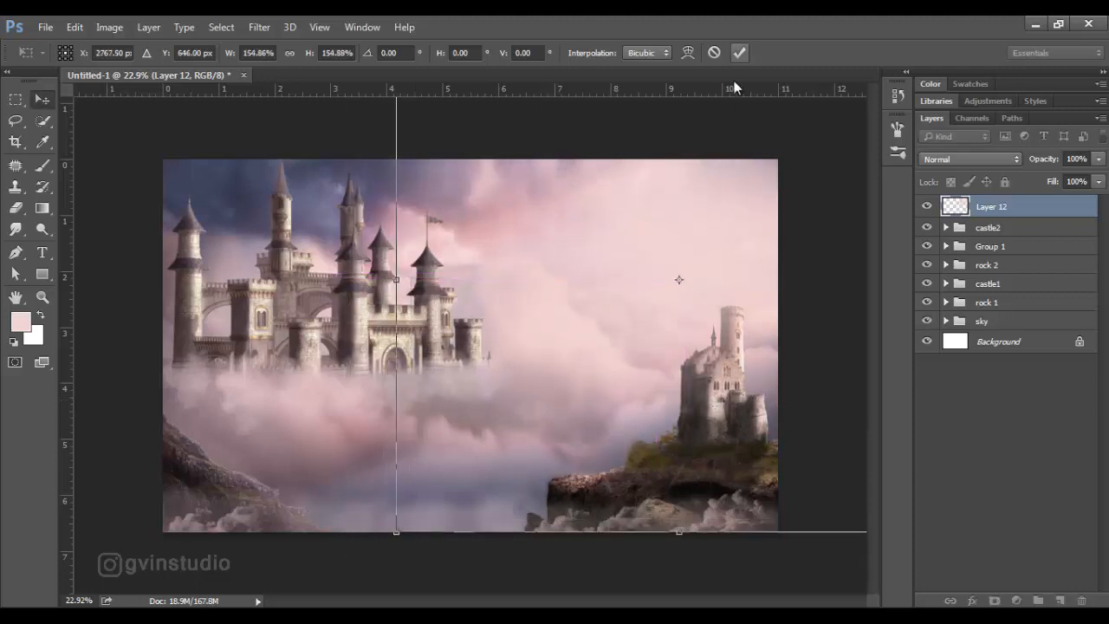
left_click_drag(653, 288, 667, 291)
scroll(502, 392, "down", 2)
scroll(502, 392, "up", 2)
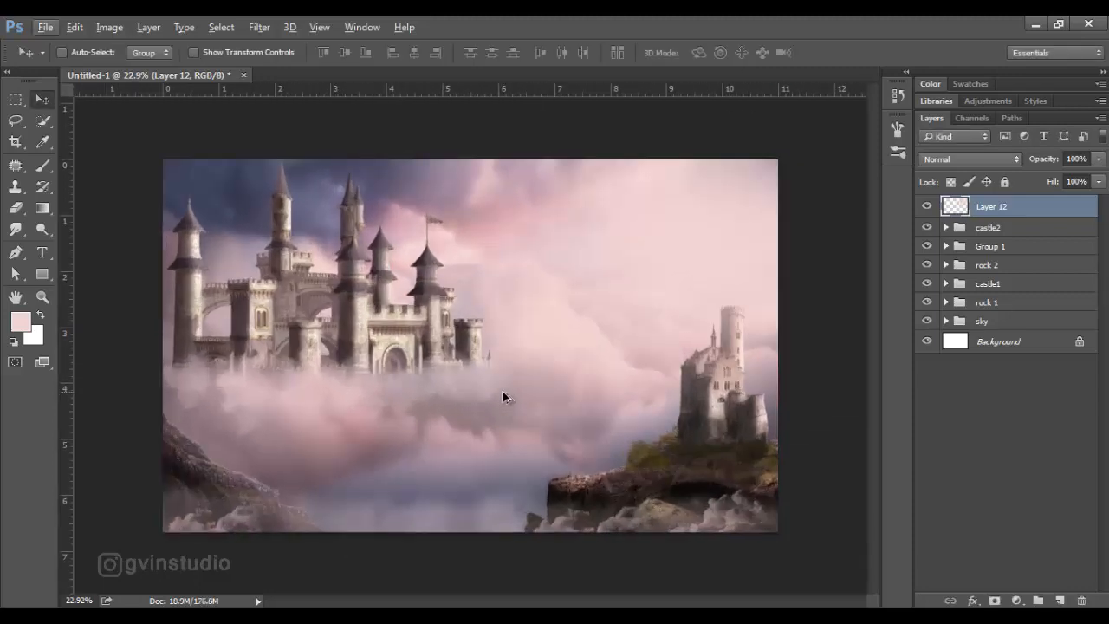
Step: Open the Aerostat image and bring the airship into the sky-city composite
key("ctrl+o")
left_click(182, 143)
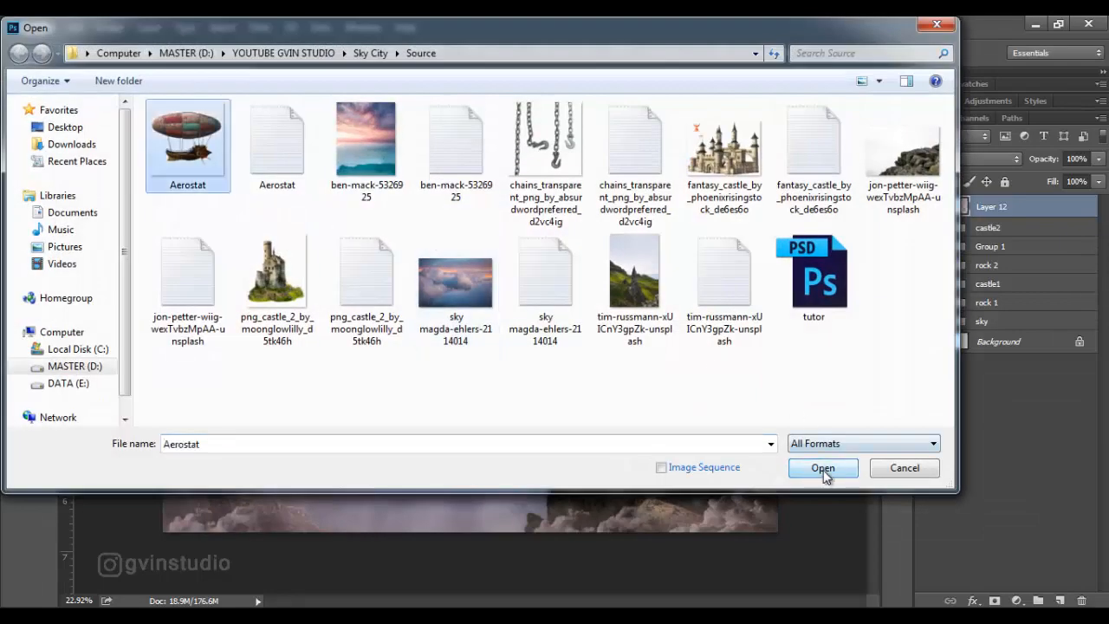
left_click(823, 469)
left_click_drag(491, 352, 407, 422)
Step: Scale the airship down and place it in front of the large castle's lower towers
key("ctrl+t")
left_click_drag(458, 455, 432, 435)
key("Return")
left_click_drag(659, 328, 649, 340)
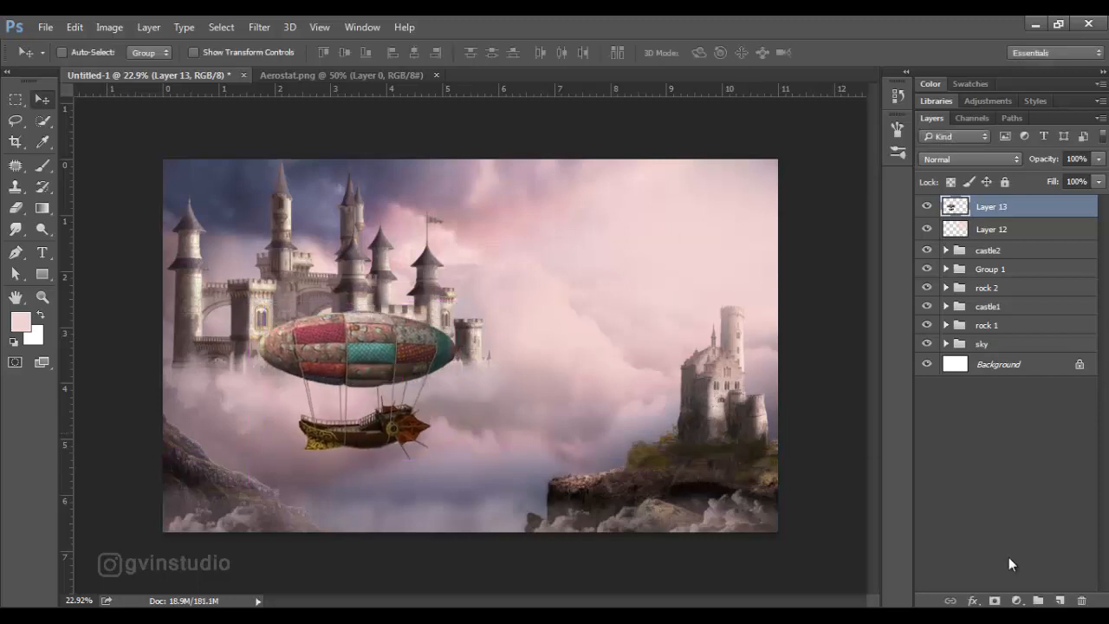
Step: Darken the airship with a clipped Exposure adjustment set to -2.75
left_click(1016, 600)
left_click(993, 357)
left_click(595, 435)
left_click_drag(598, 256, 557, 255)
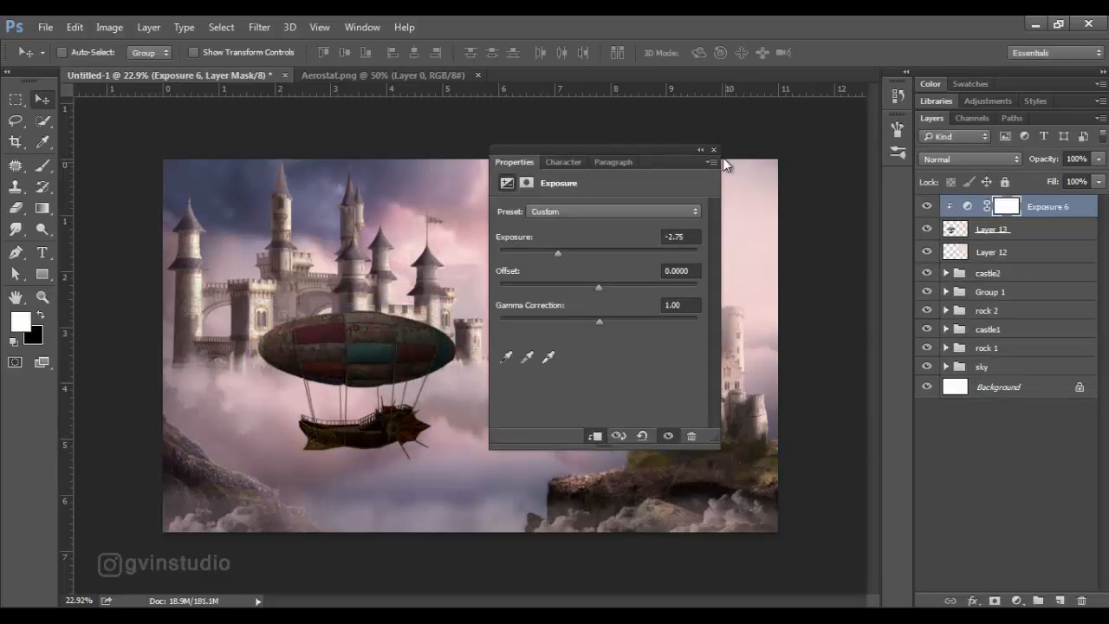
left_click(712, 149)
Step: Paint black on the Exposure mask over the airship's sunlit top and right end with a 250 px brush at 76% opacity
key("b")
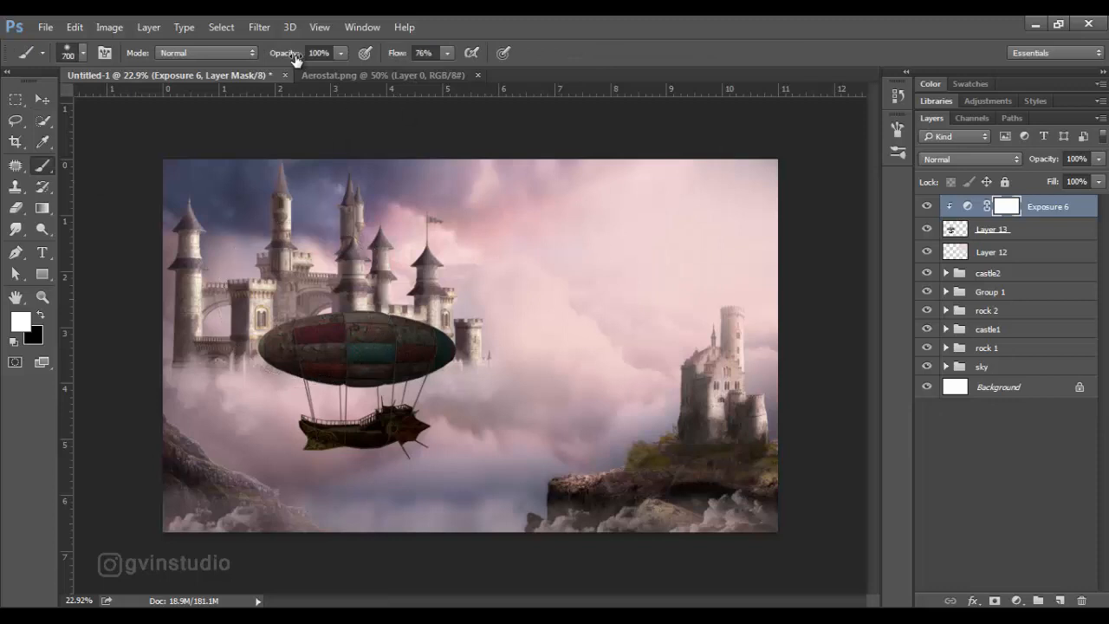
left_click_drag(296, 57, 275, 58)
key("bracketleft")
key("bracketleft")
key("bracketleft")
key("bracketleft")
key("bracketleft")
key("x")
mouse_move(434, 310)
left_mouse_down()
mouse_move(455, 373)
mouse_move(451, 333)
mouse_move(410, 419)
mouse_move(456, 386)
mouse_move(425, 321)
mouse_move(437, 415)
left_mouse_up()
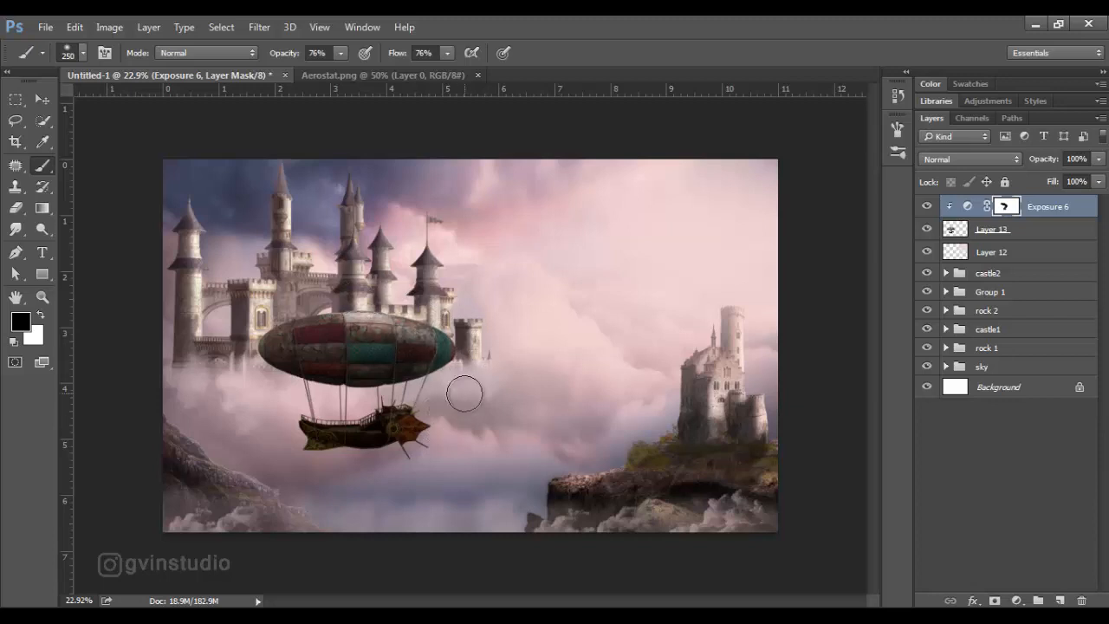
Step: Clip a Color Balance adjustment to the airship, shifting the midtones to +9 blue and slightly toward cyan
left_click(1018, 601)
left_click(1005, 417)
left_click_drag(581, 299, 585, 301)
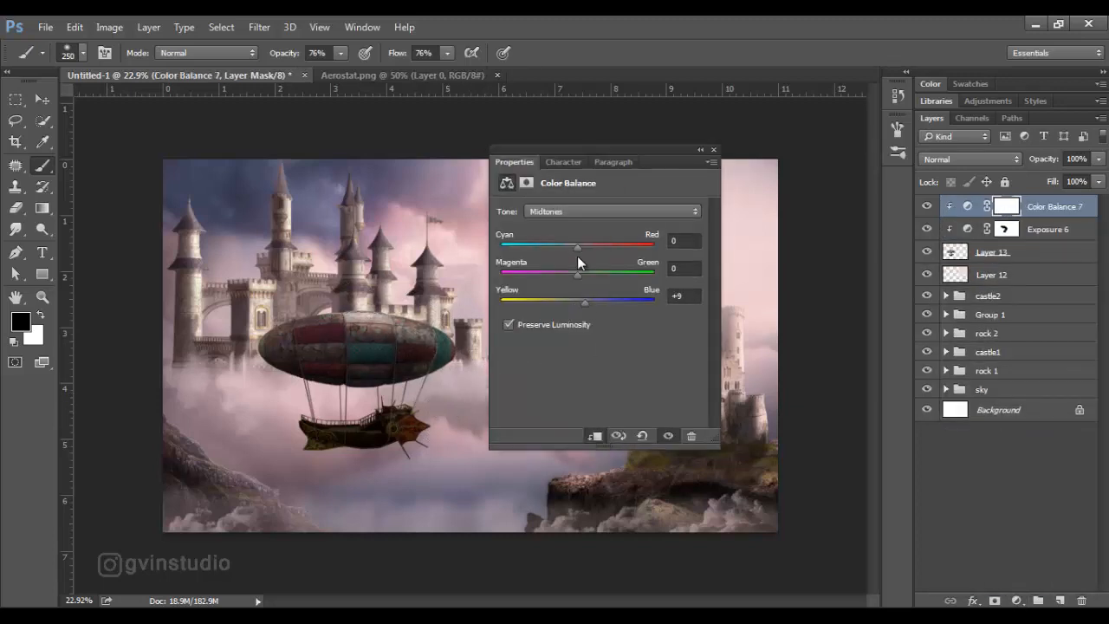
left_click_drag(577, 250, 570, 249)
Step: Clip a Levels adjustment to the airship, lower its white output level, and invert its mask to black
left_click(1017, 601)
left_click(996, 325)
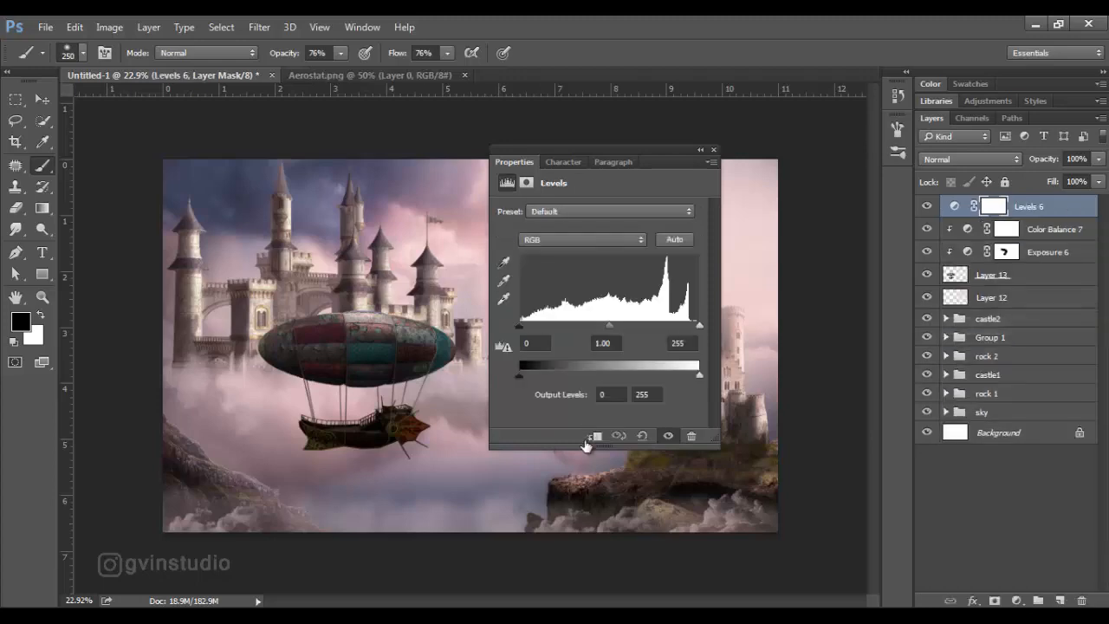
left_click_drag(699, 375, 656, 381)
left_click(1005, 207)
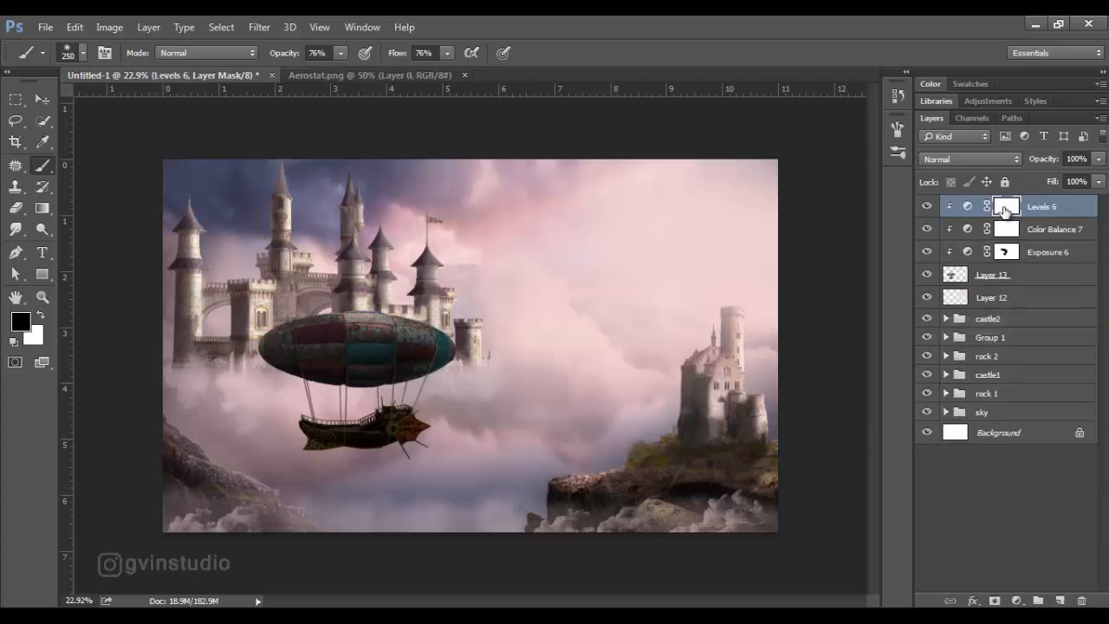
key("ctrl+i")
Step: Paint white on the Levels mask with an 80–90 px brush to shade the balloon's left end and underside and the ship's hull
left_click(40, 317)
scroll(346, 353, "up", 4)
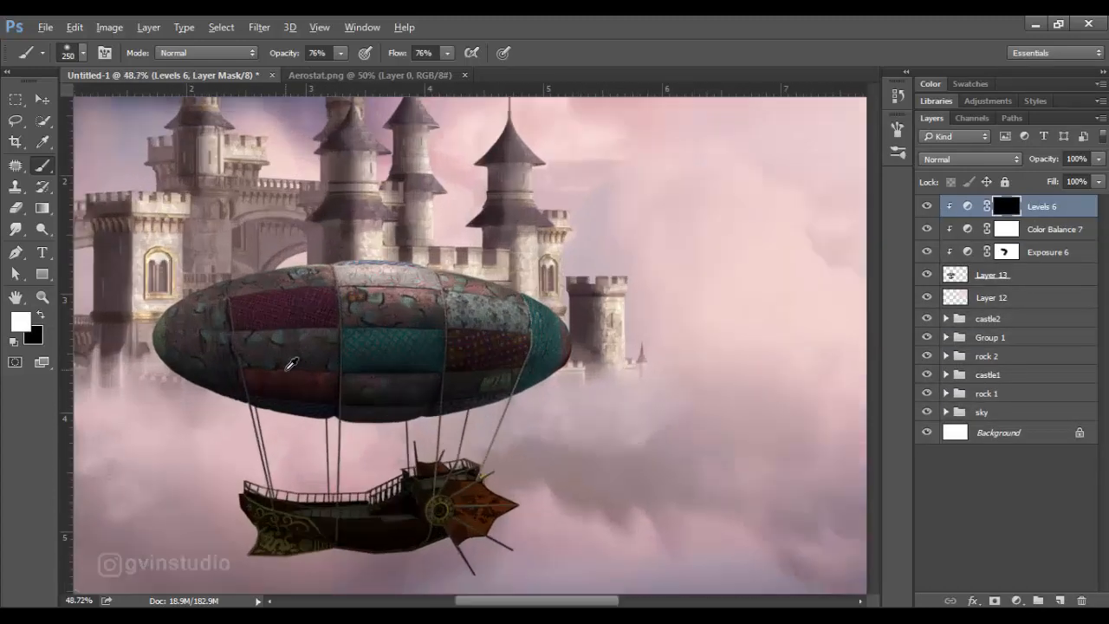
key("bracketleft")
key("bracketleft")
key("bracketleft")
key("bracketleft")
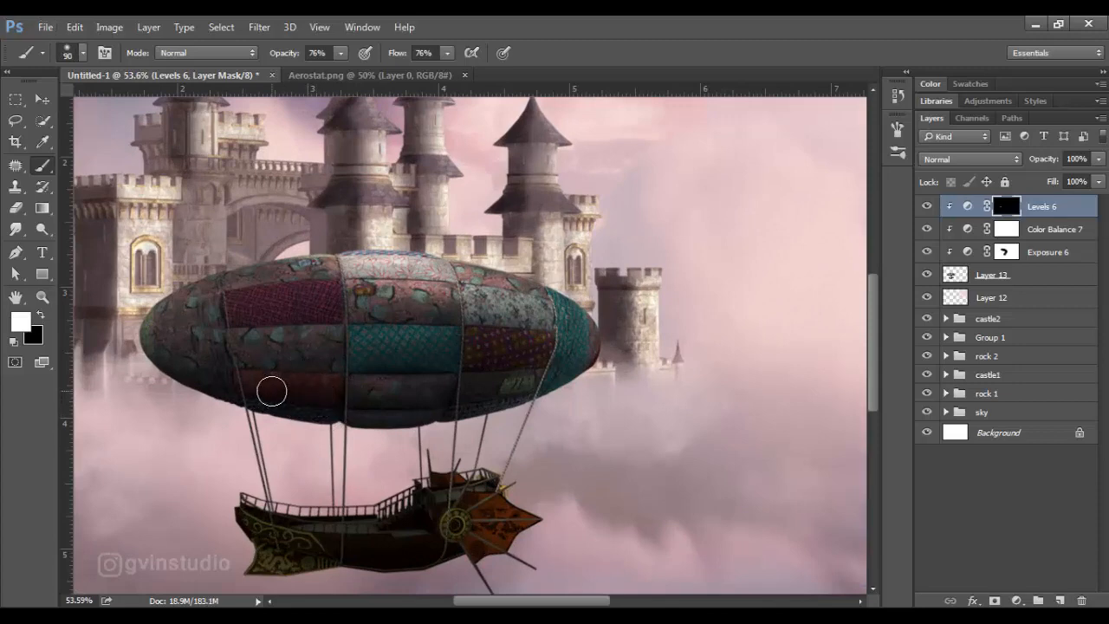
left_click_drag(247, 306, 162, 345)
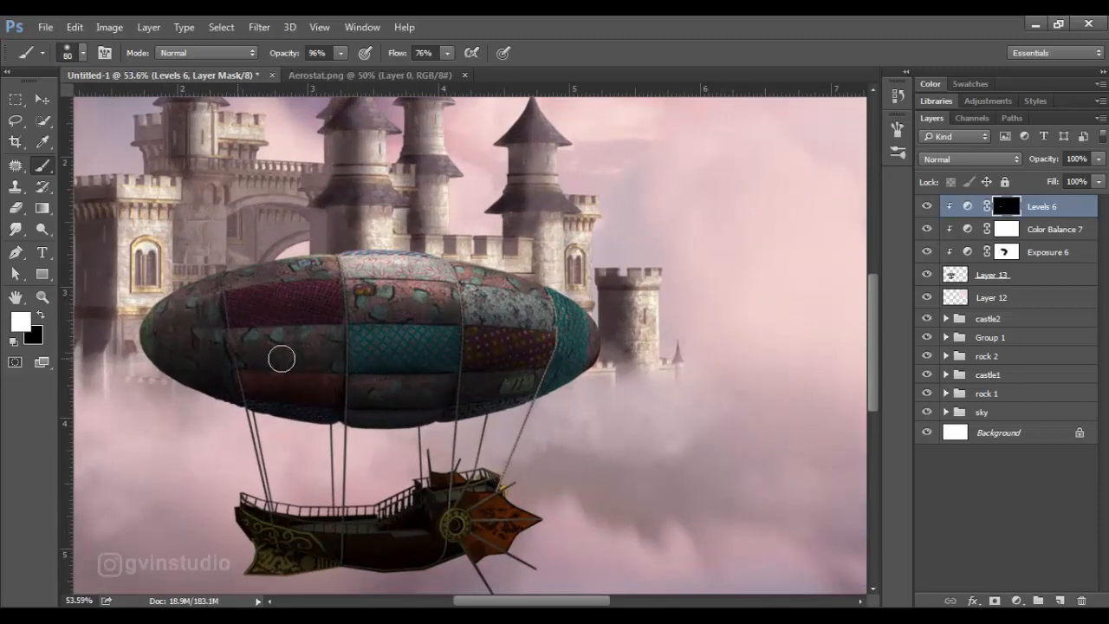
left_click_drag(442, 355, 431, 349)
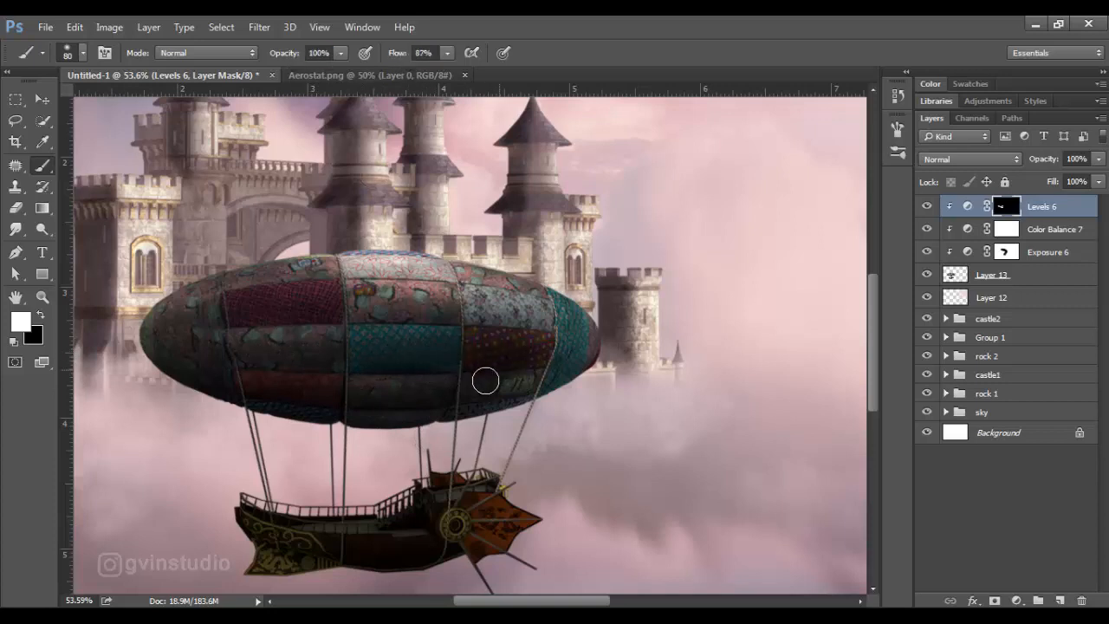
left_click_drag(376, 310, 331, 313)
left_click_drag(480, 316, 517, 326)
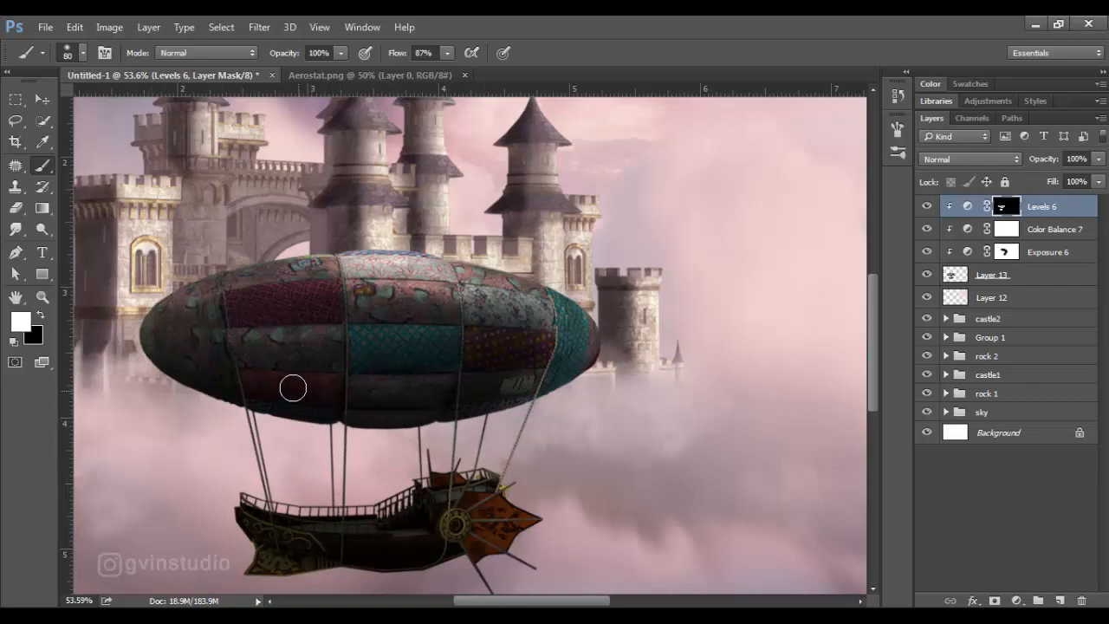
Step: Clip a Brightness/Contrast adjustment at brightness 53 to the airship and mask it off the balloon's underside and hull with a 125 px black brush
scroll(389, 391, "down", 5)
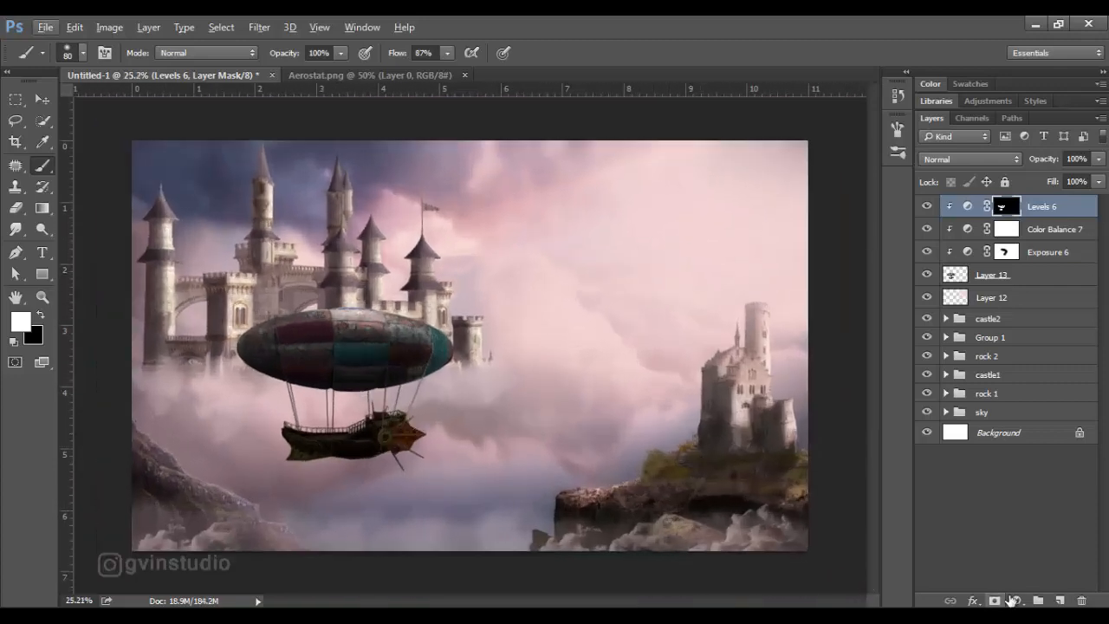
left_click(1016, 600)
left_click(1010, 305)
left_click_drag(598, 253, 634, 253)
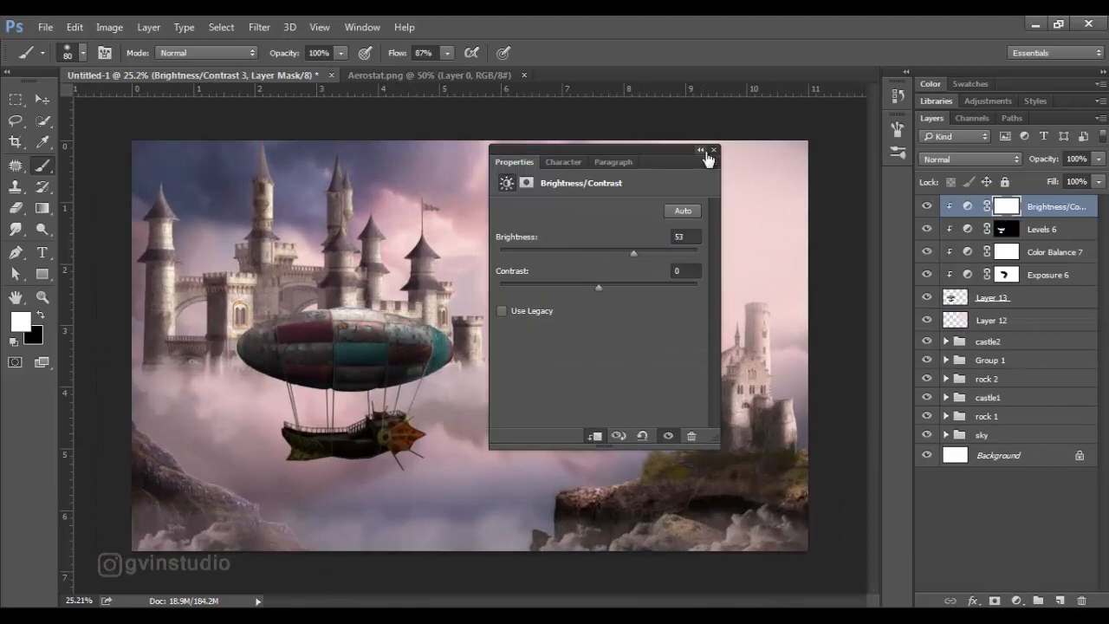
left_click(712, 152)
scroll(311, 432, "up", 3)
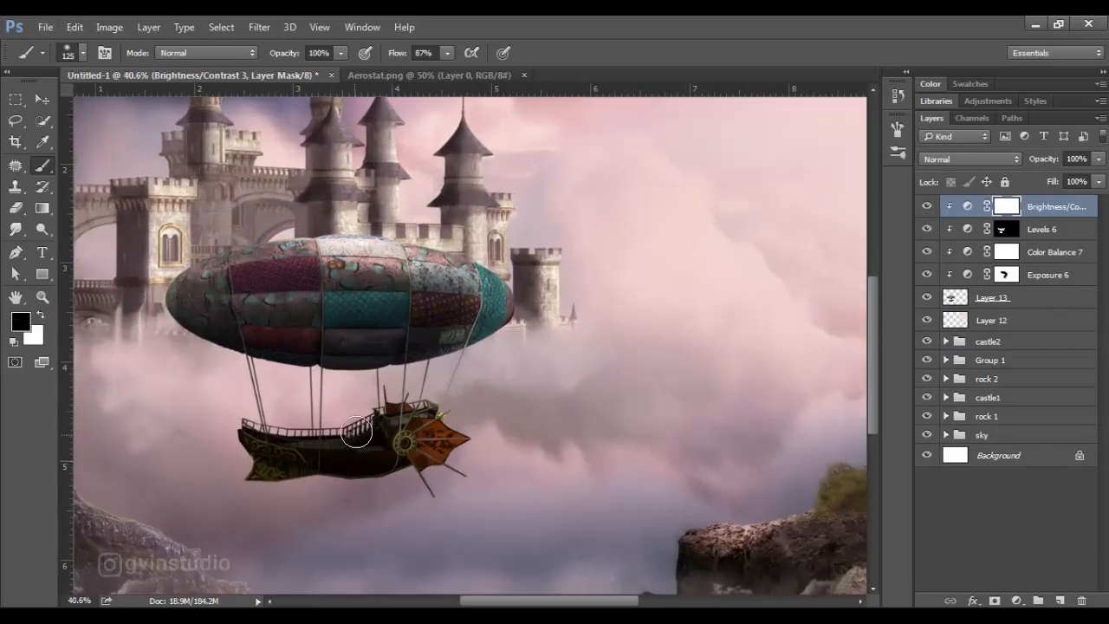
mouse_move(327, 354)
left_mouse_down()
mouse_move(298, 321)
mouse_move(229, 314)
mouse_move(218, 292)
mouse_move(322, 279)
mouse_move(385, 286)
mouse_move(304, 372)
mouse_move(408, 352)
mouse_move(435, 294)
mouse_move(370, 265)
mouse_move(263, 265)
mouse_move(270, 386)
left_mouse_up()
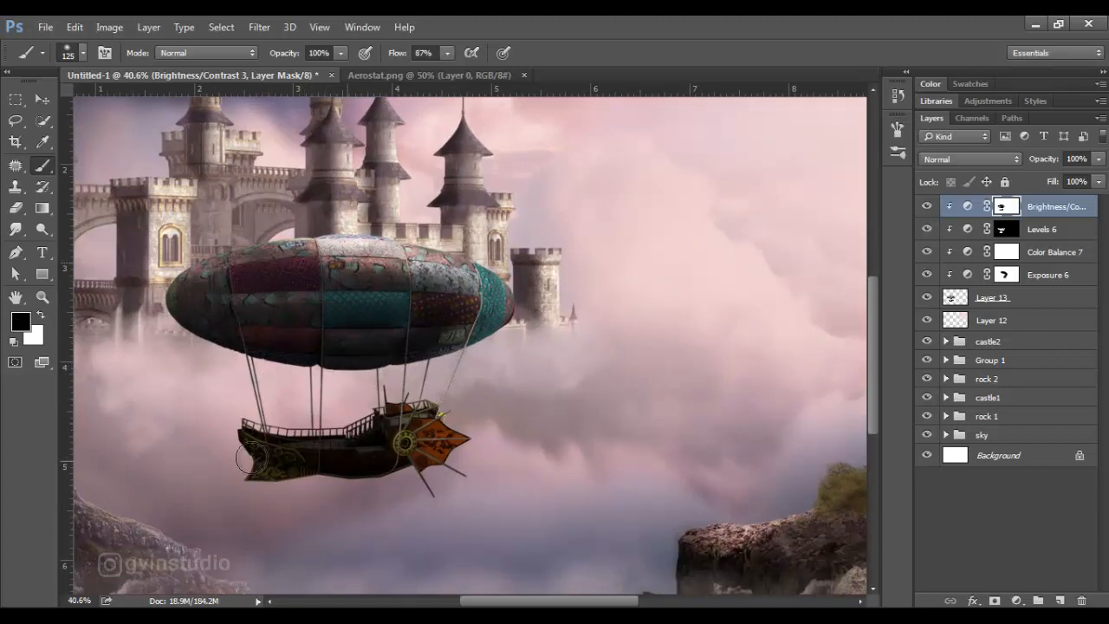
Step: Close the Aerostat.png document
left_click(45, 103)
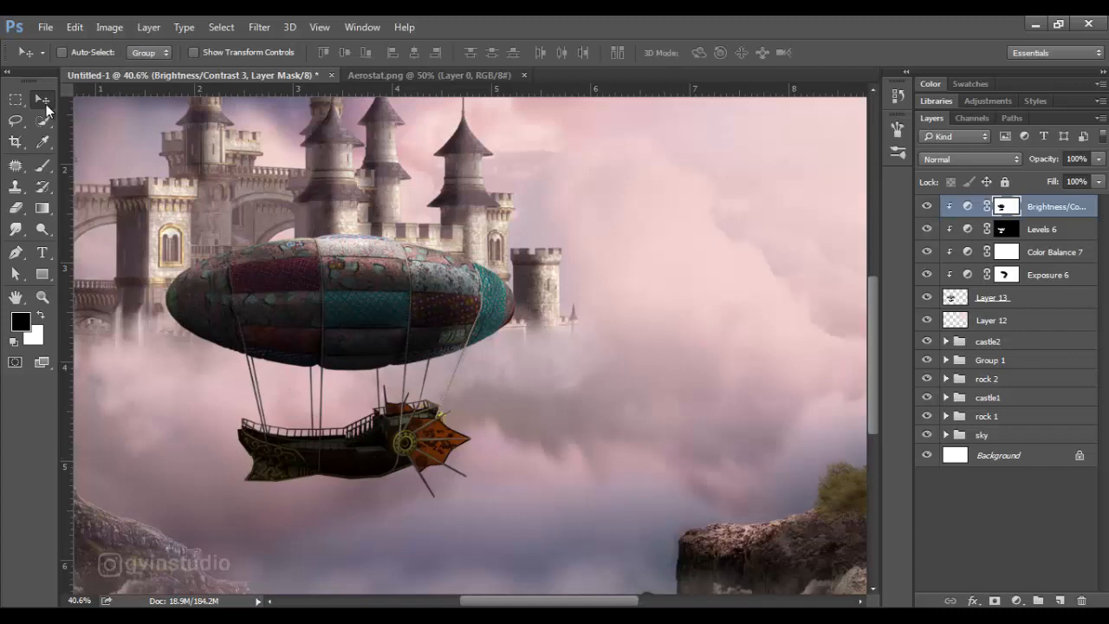
left_click(523, 75)
scroll(566, 446, "down", 7)
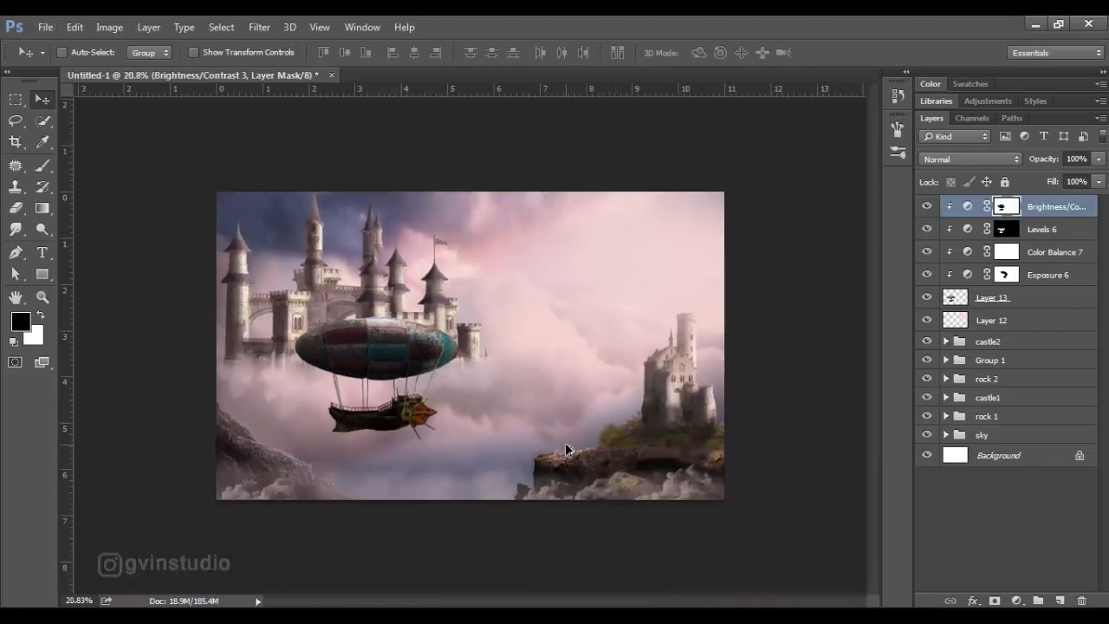
Step: Clip a pink #edc1c6 Solid Color fill to the airship and set it to Lighten at 17% opacity and 55% fill
scroll(567, 446, "up", 1)
left_click(1016, 601)
left_click(1002, 250)
type("edc1c6")
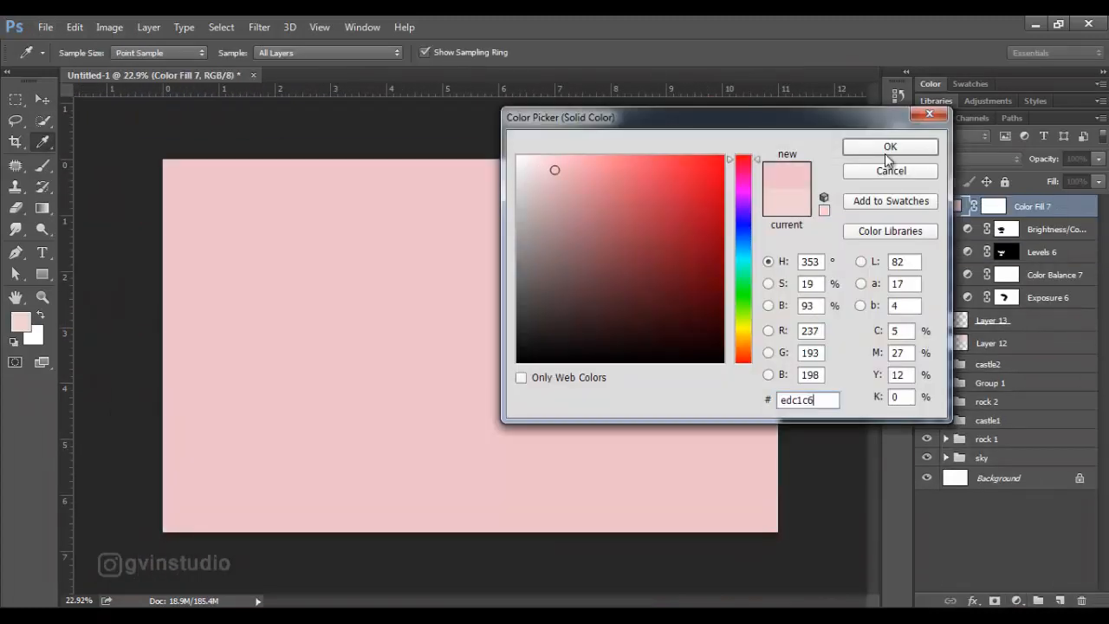
left_click(885, 151)
left_click(947, 158)
left_click(936, 263)
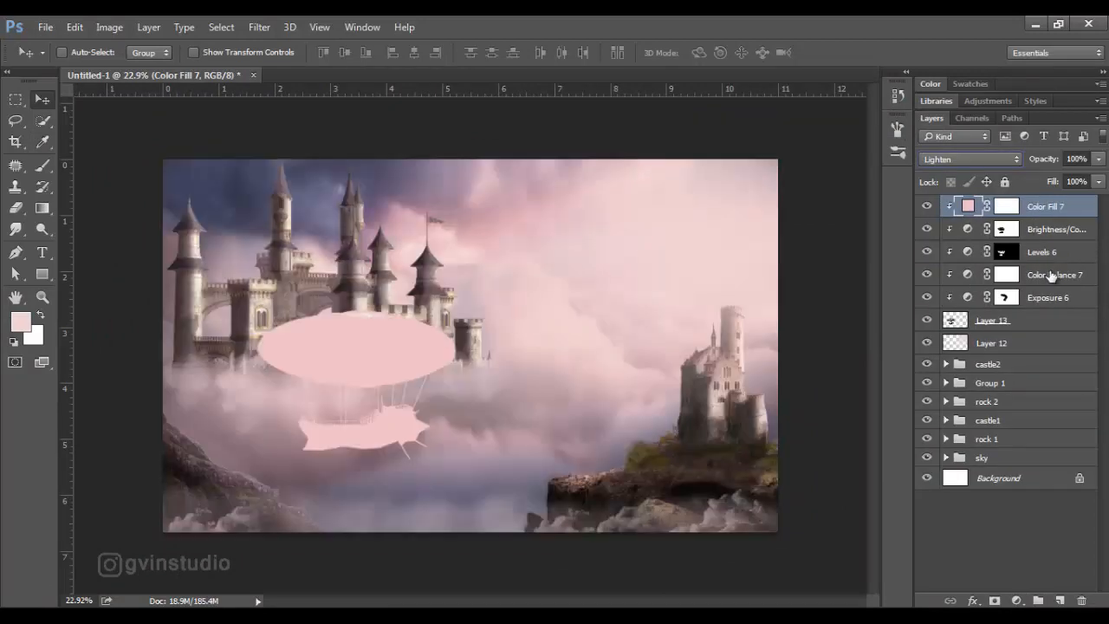
left_click_drag(1020, 163, 1050, 163)
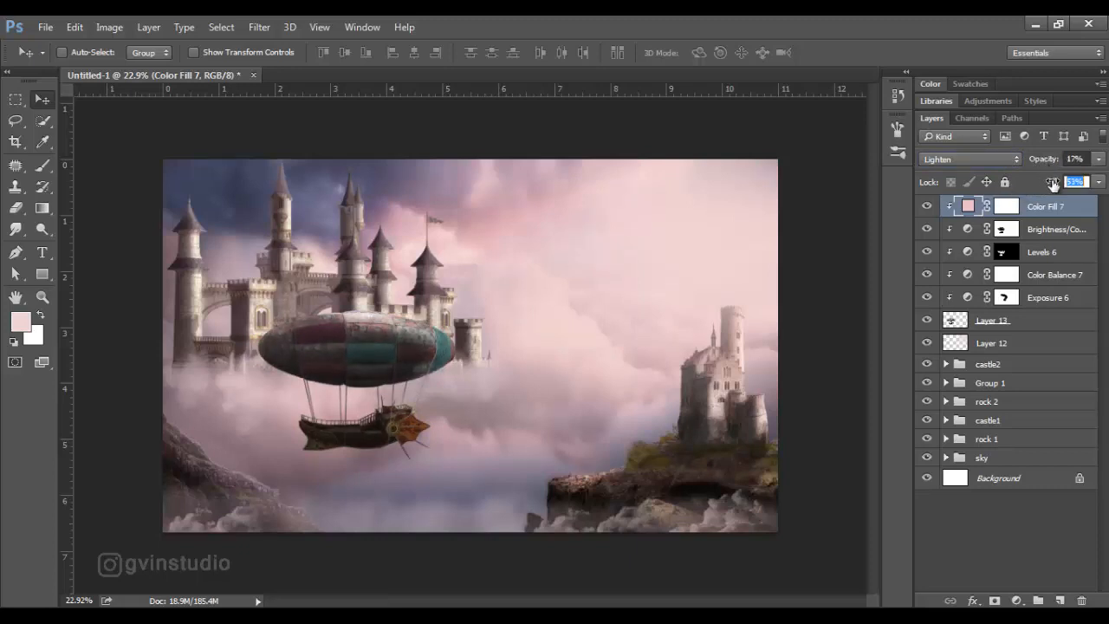
Step: Group the airship layer together with all of its clipped adjustment and fill layers
left_click(997, 323, "shift")
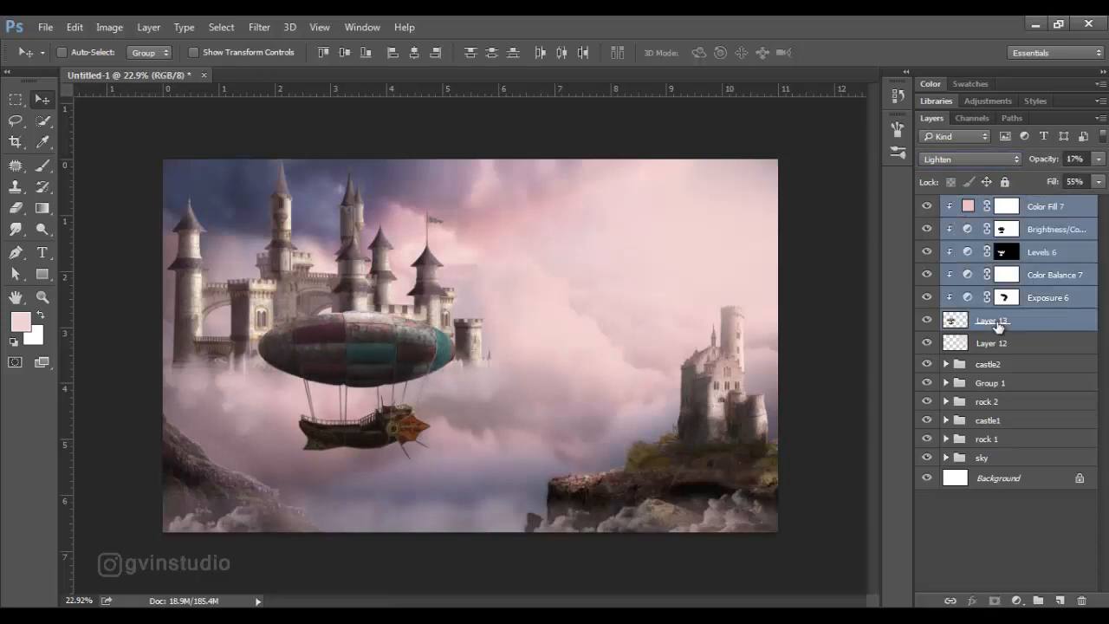
key("ctrl+g")
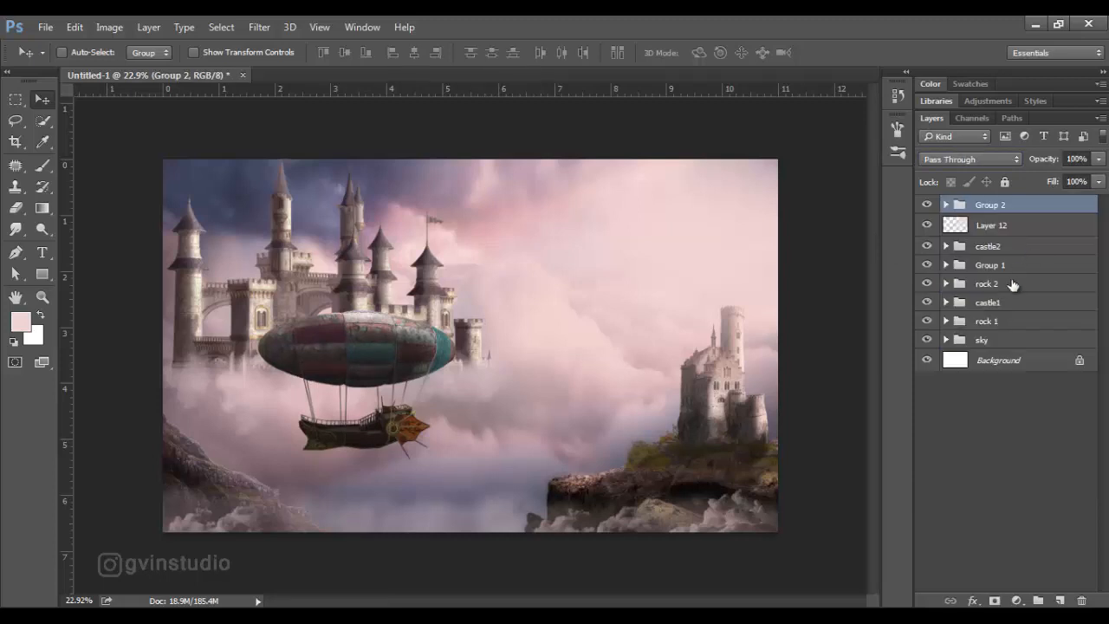
Step: Paint a pale pink cloud over the airship's propeller on a new layer with a cloud brush at 400 px and 100% flow
left_click(1059, 601)
key("b")
right_click(374, 305)
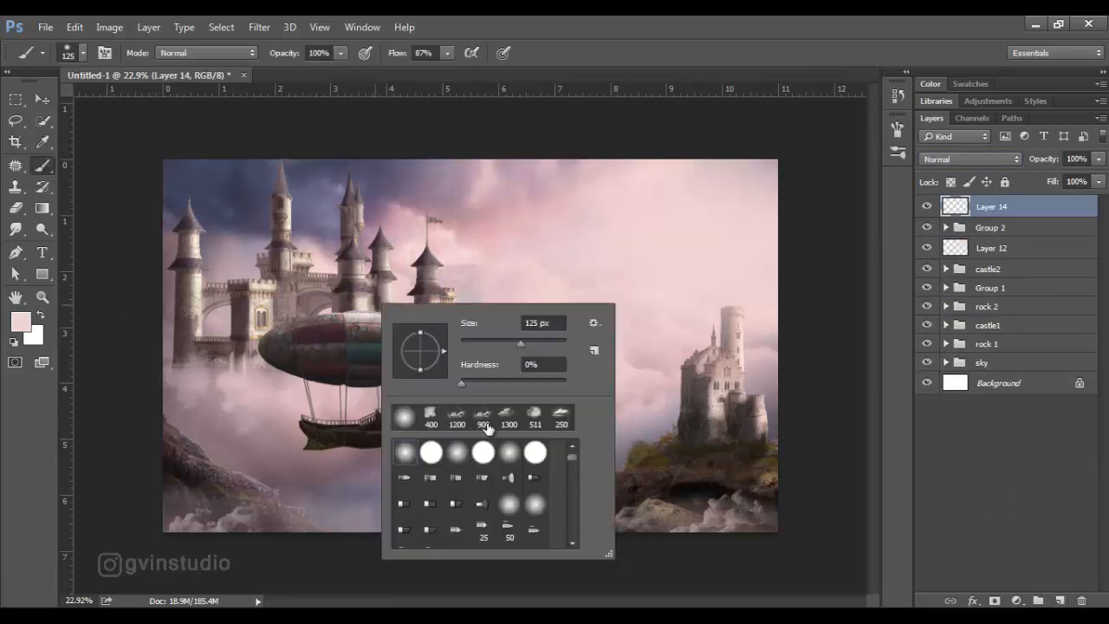
left_click(452, 423)
left_click(671, 33)
left_click_drag(395, 54, 419, 54)
key("[")
key("[")
key("[")
key("[")
key("[")
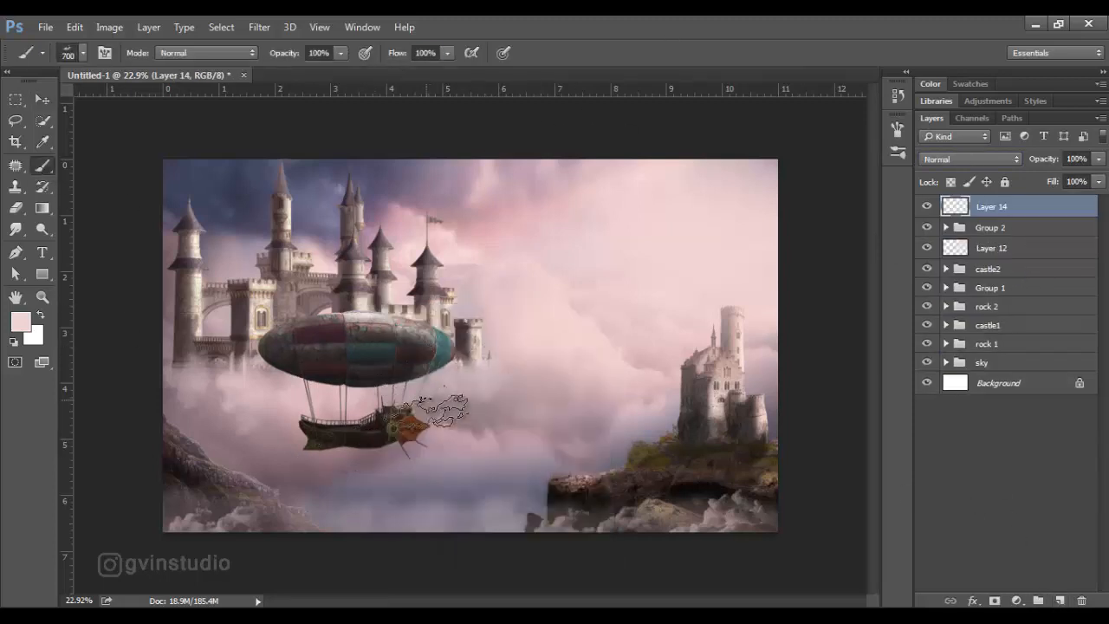
key("bracketleft")
key("bracketleft")
key("bracketleft")
key("bracketleft")
Step: Stamp a larger pink cloud below the airship's hull on another new layer, using the 1300 px cloud brush reduced to 1100 px
right_click(473, 490)
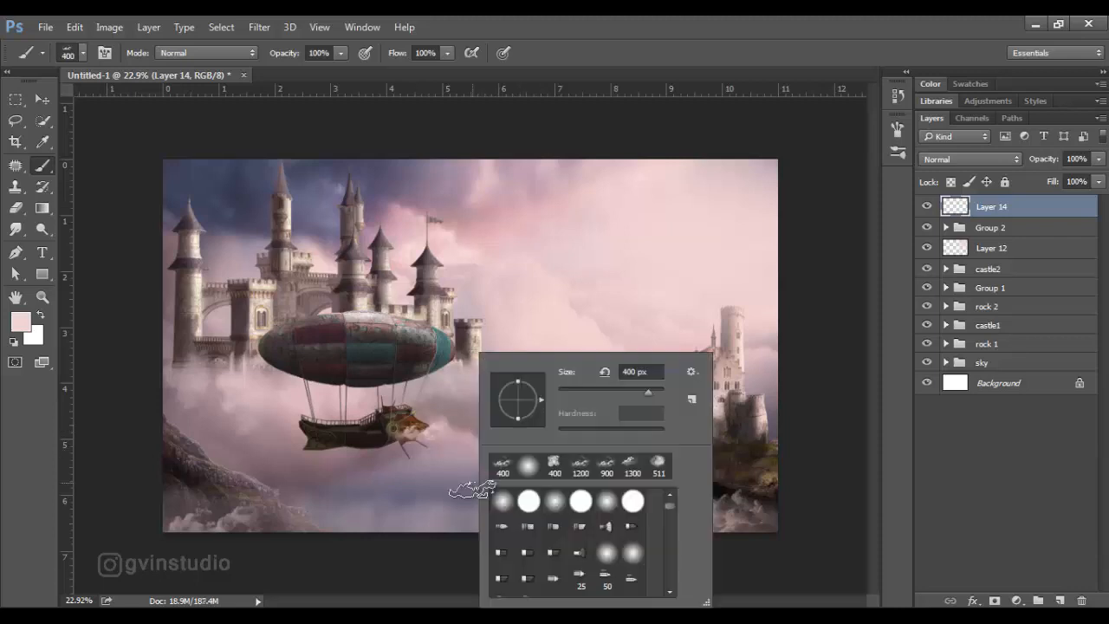
double_click(631, 473)
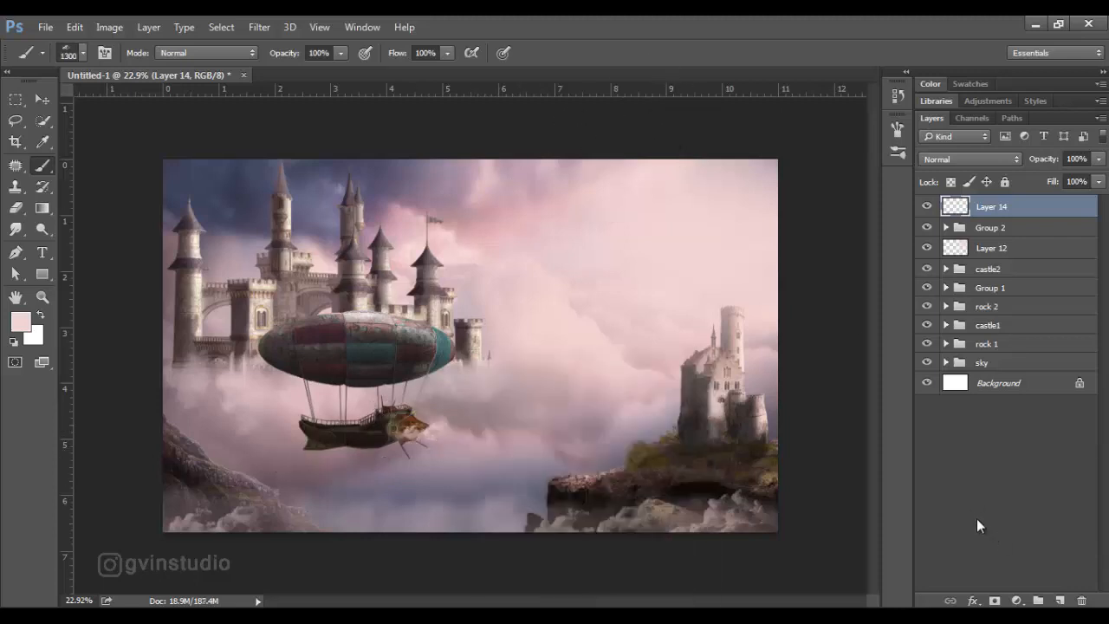
left_click(1058, 601)
left_click(394, 466)
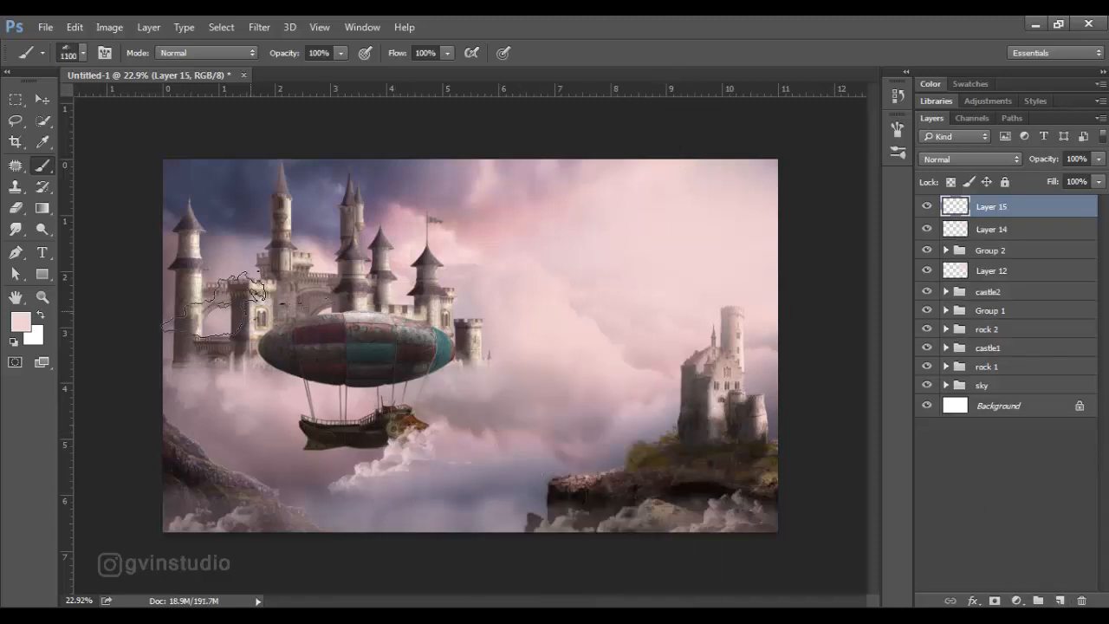
Step: Move the large cloud beneath the airship and warp its lower edge to reshape it
key("v")
left_click_drag(429, 417, 440, 454)
key("ctrl+t")
right_click(345, 173)
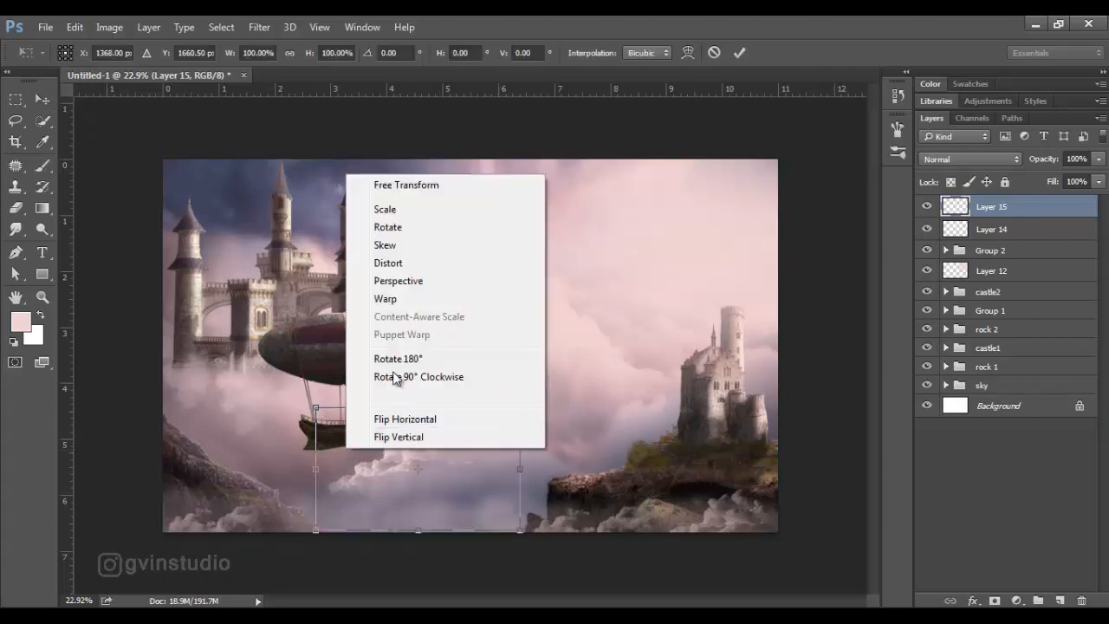
left_click(372, 297)
left_click_drag(354, 466, 338, 501)
left_click(739, 52)
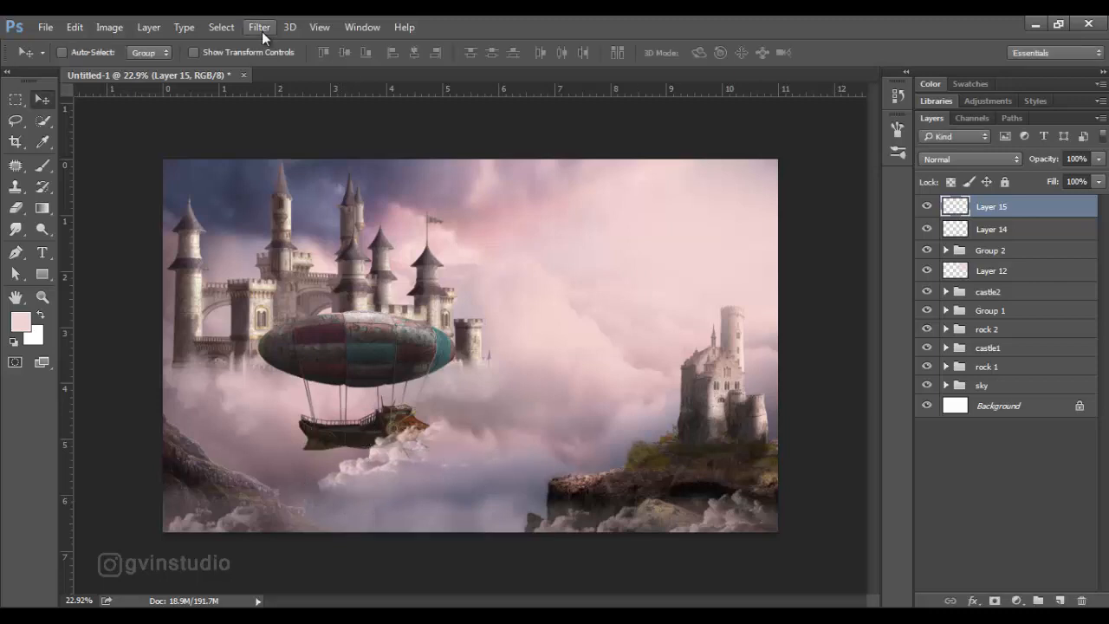
left_click(260, 28)
mouse_move(371, 191)
left_click(476, 251)
left_click(842, 455)
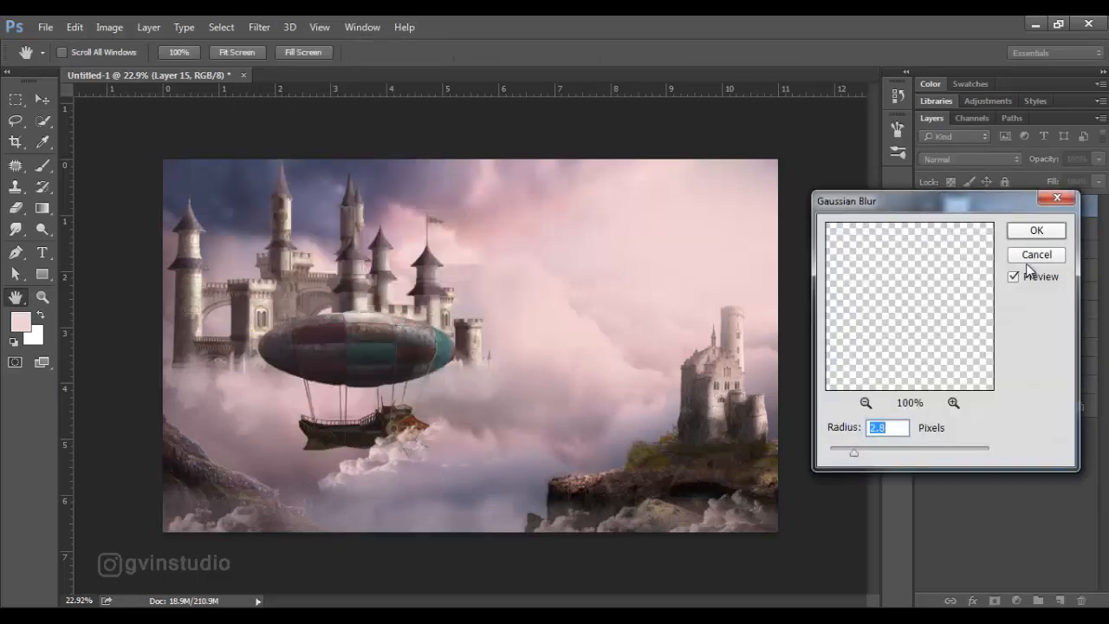
left_click(1033, 255)
Step: Shift the large cloud layer along the hull so it uncovers more of the airship's propeller
left_click_drag(525, 396, 560, 407)
left_click(972, 229)
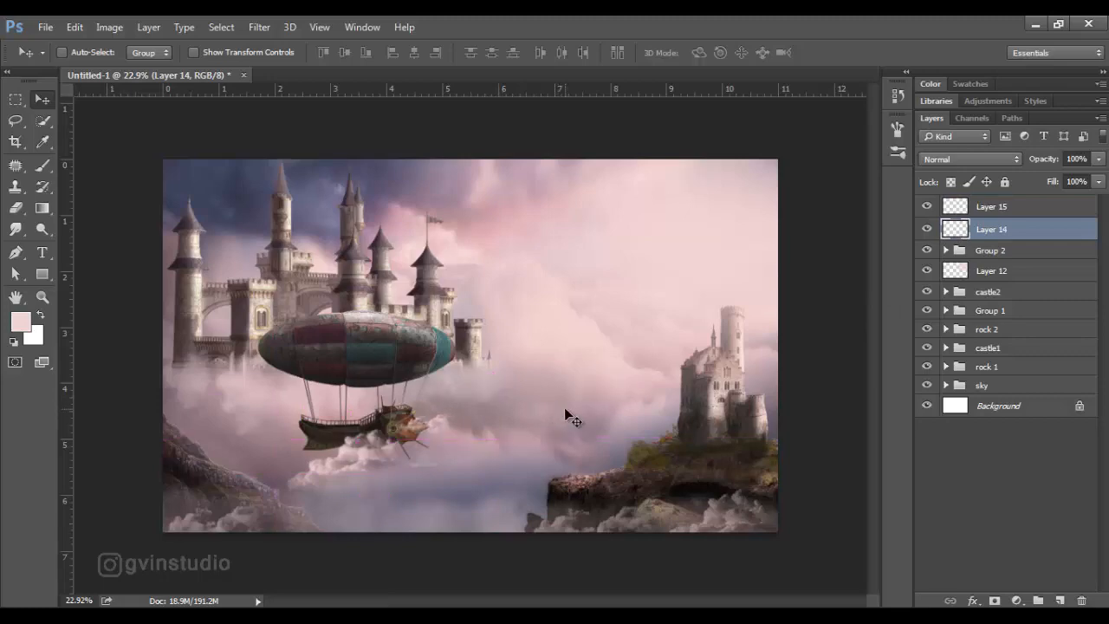
left_click(986, 215)
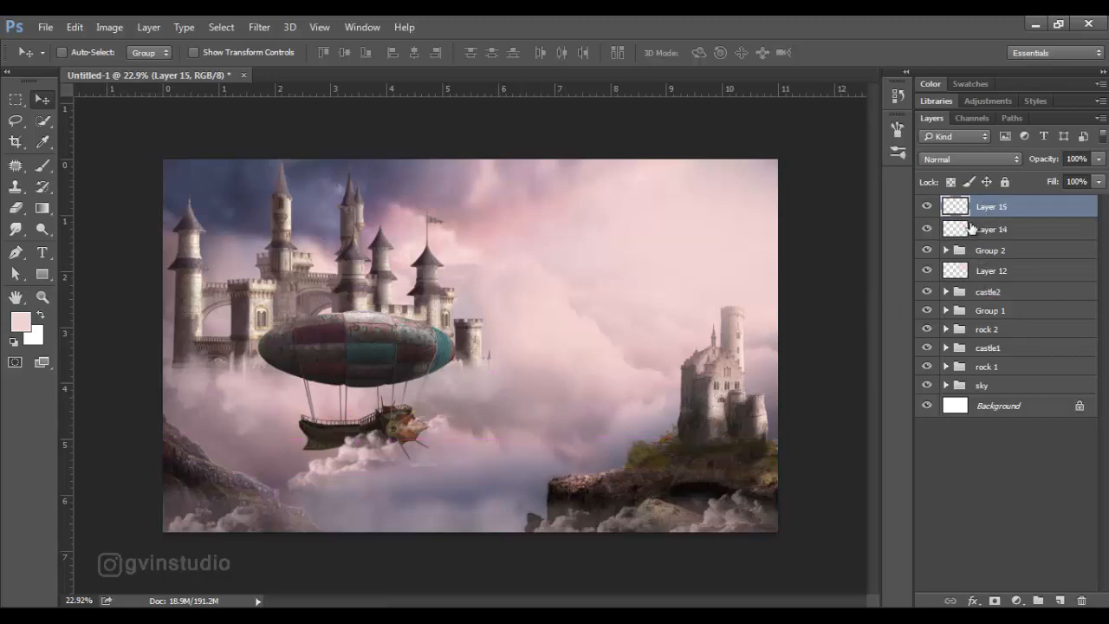
Step: Open the chains_transparent_png image and lasso-select the long, hookless chain at its left edge
left_click(45, 27)
left_click(63, 58)
left_click(820, 469)
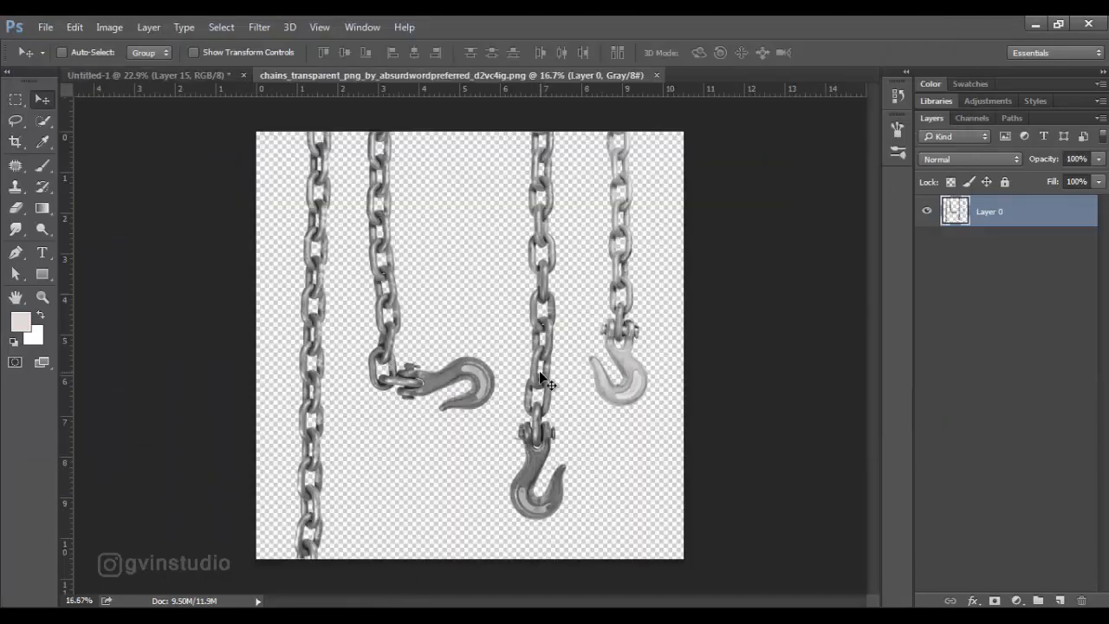
left_click(15, 120)
mouse_move(316, 239)
left_mouse_down()
mouse_move(288, 239)
mouse_move(271, 564)
mouse_move(349, 356)
left_mouse_up()
key("ctrl+d")
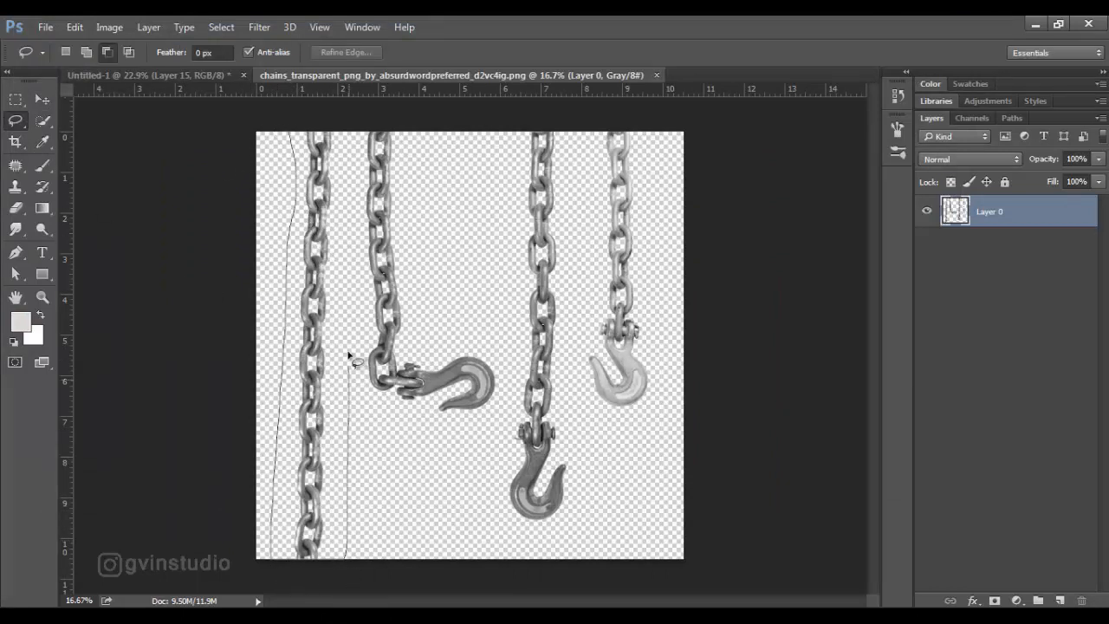
left_click_drag(333, 128, 334, 130)
Step: Bring the selected chain into the sky-city composite, rotate it 90° clockwise and scale it down below the airship
key("v")
mouse_move(316, 217)
left_mouse_down()
mouse_move(211, 81)
mouse_move(156, 77)
mouse_move(414, 226)
left_mouse_up()
key("ctrl+t")
right_click(413, 228)
left_click(468, 436)
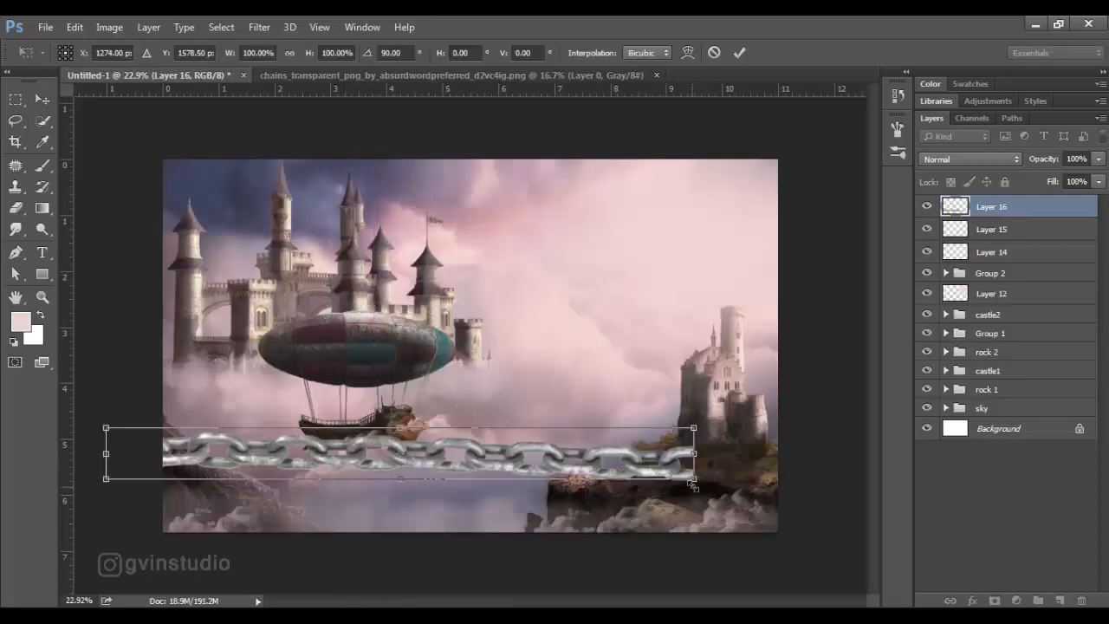
left_click_drag(698, 485, 449, 481)
left_click(739, 52)
Step: Shrink the chain further into a short thin segment and place it in the open sky beside the airship
scroll(457, 479, "up", 4)
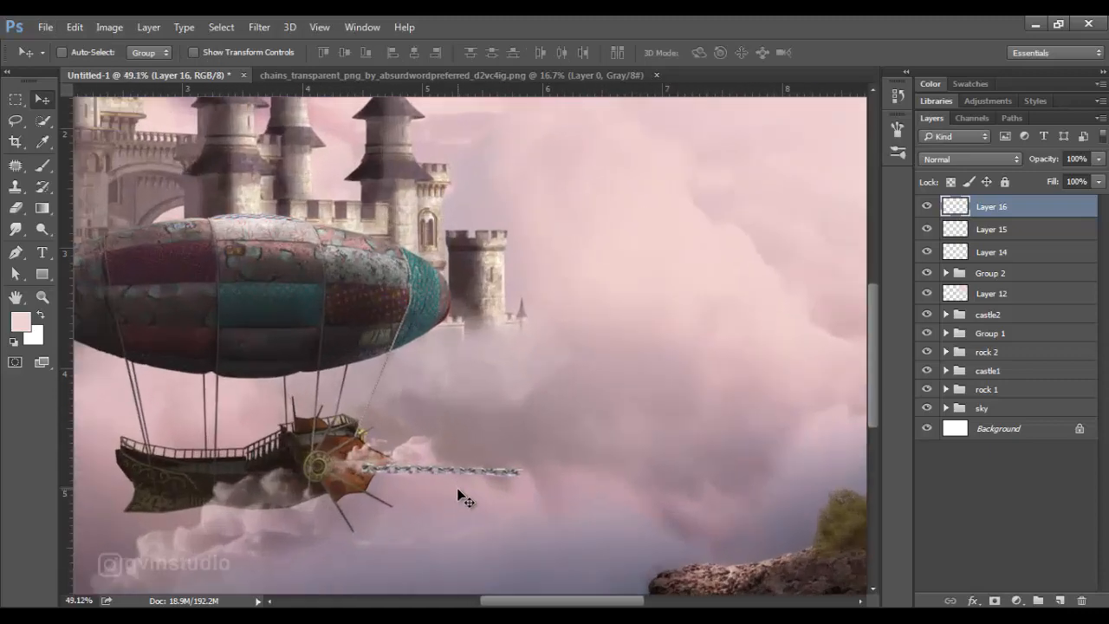
key("ctrl+t")
left_click_drag(526, 480, 538, 468)
left_click(736, 53)
left_click_drag(626, 433, 471, 476)
scroll(565, 438, "up", 5)
key("ctrl+t")
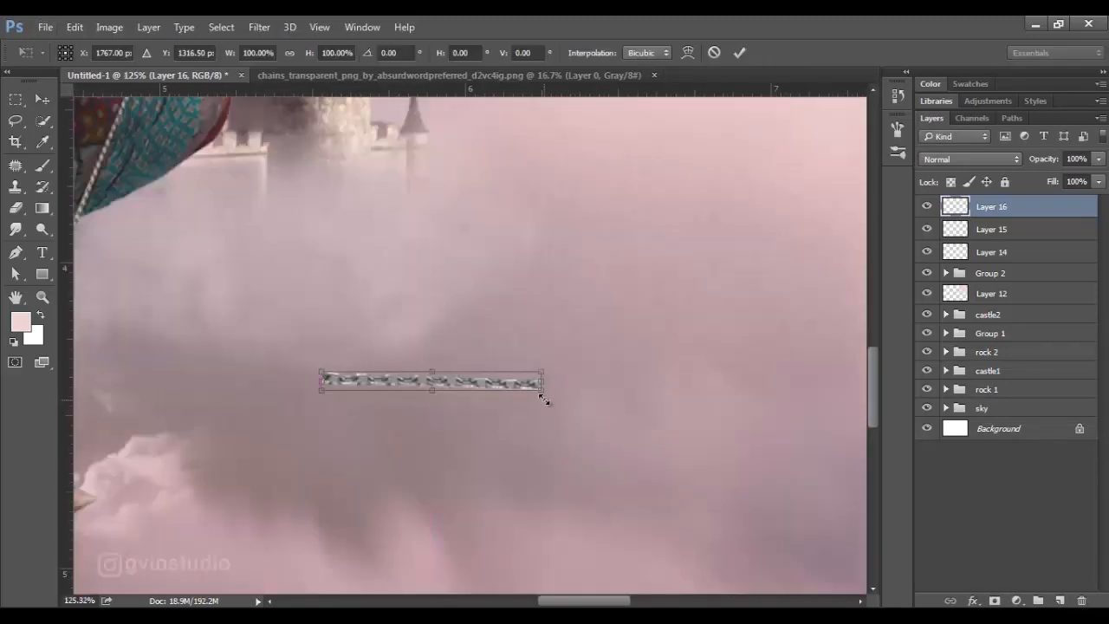
left_click_drag(539, 380, 503, 381)
left_click(739, 53)
Step: Duplicate the short chain and join the copies end to end into one line of four segments
left_click_drag(1016, 208, 1059, 600)
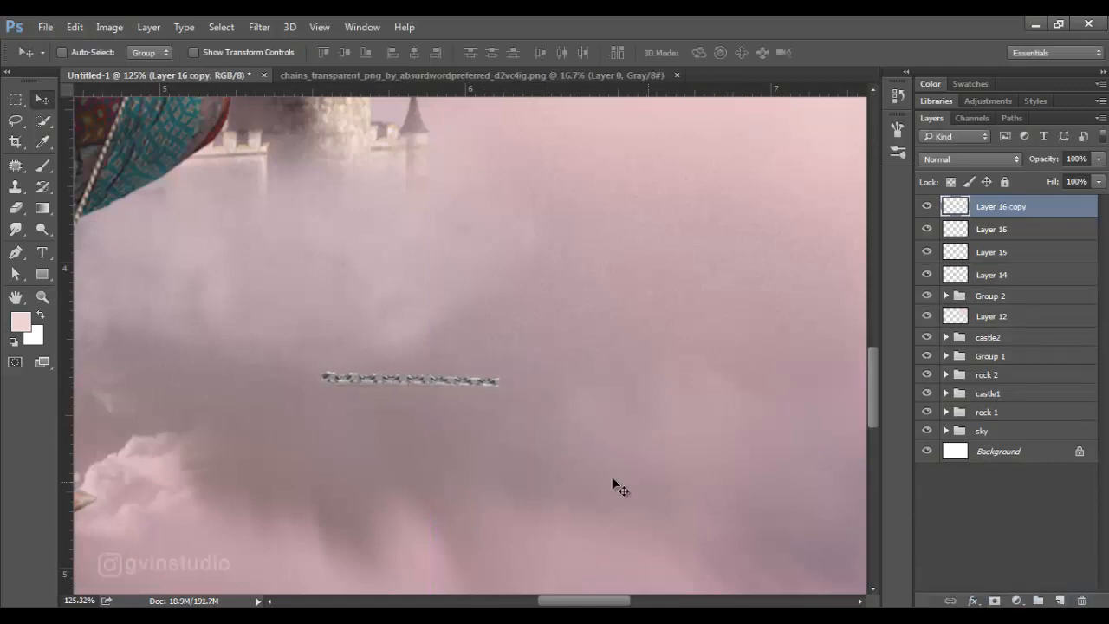
left_click_drag(479, 433, 594, 443)
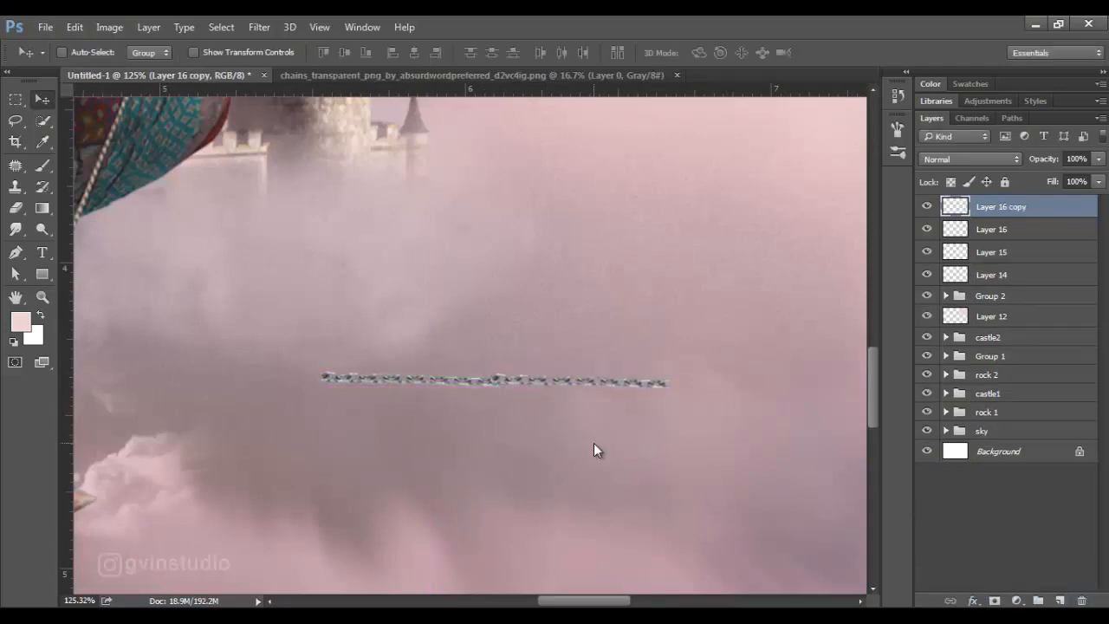
left_click(1014, 231, "ctrl")
left_click_drag(494, 392, 159, 380)
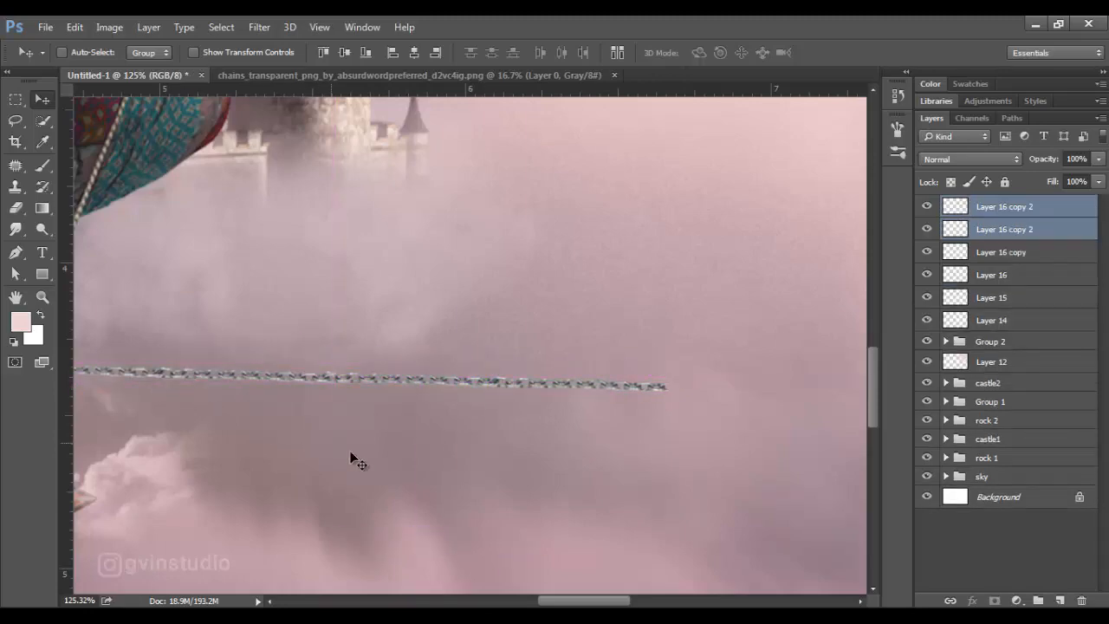
Step: Duplicate the four-segment chain twice, aligning one copy with each of its ends to form a long continuous line
key("ctrl+0")
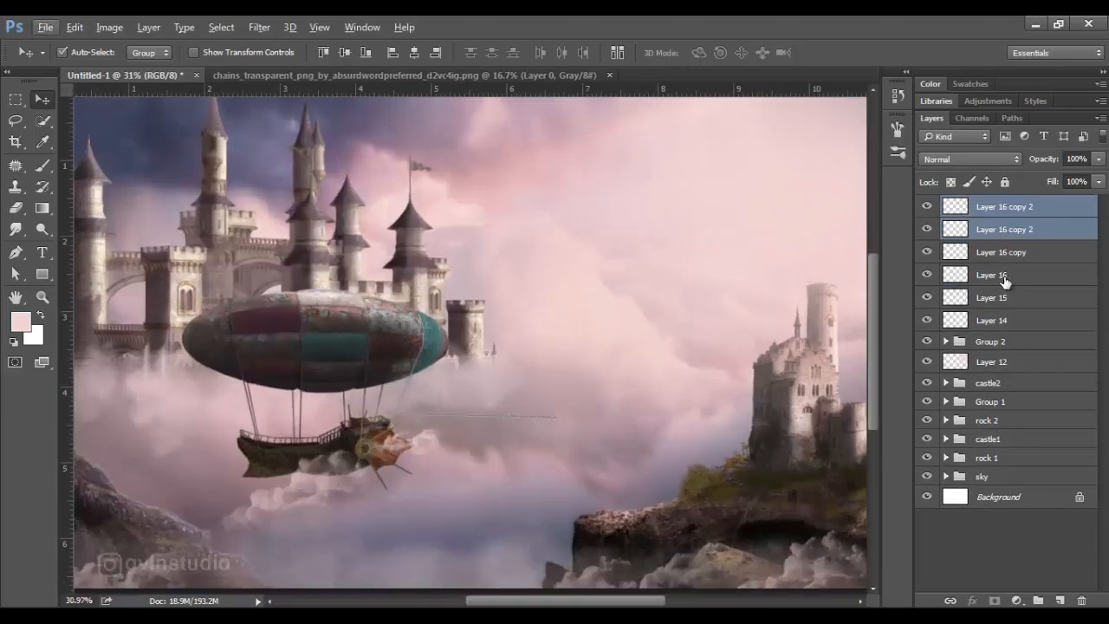
left_click(1004, 277, "shift")
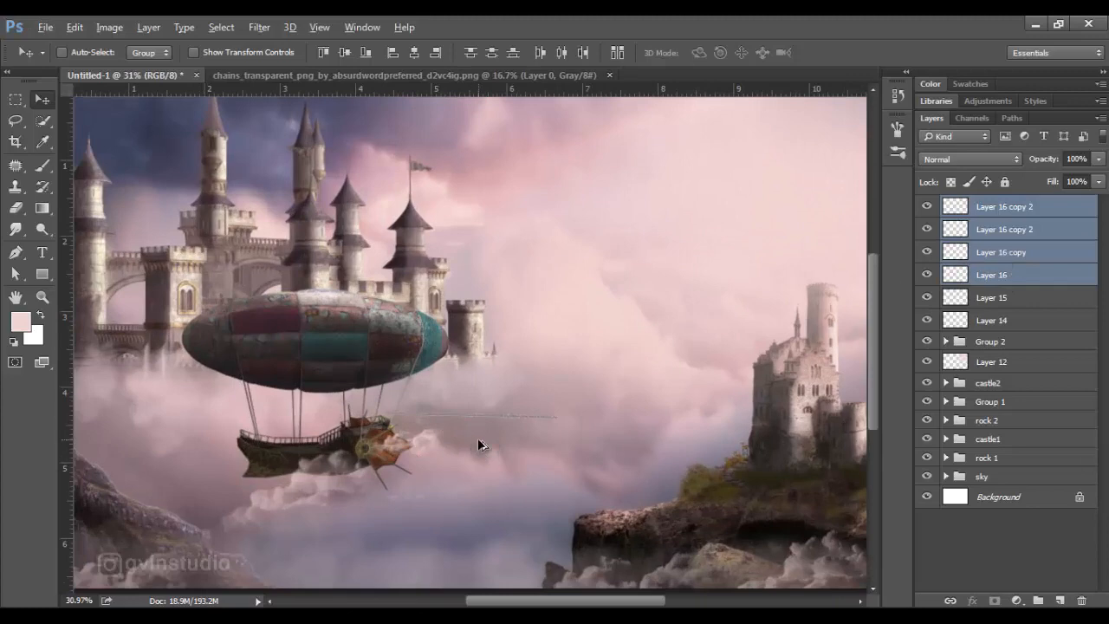
left_click_drag(478, 438, 637, 446)
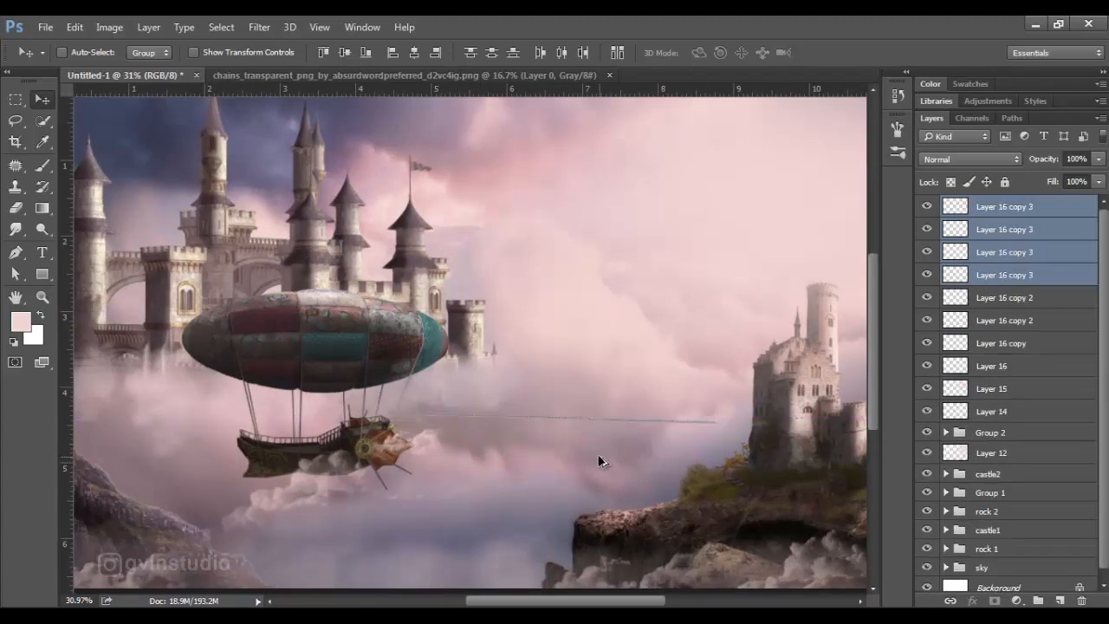
scroll(598, 451, "up", 2)
scroll(595, 450, "down", 4)
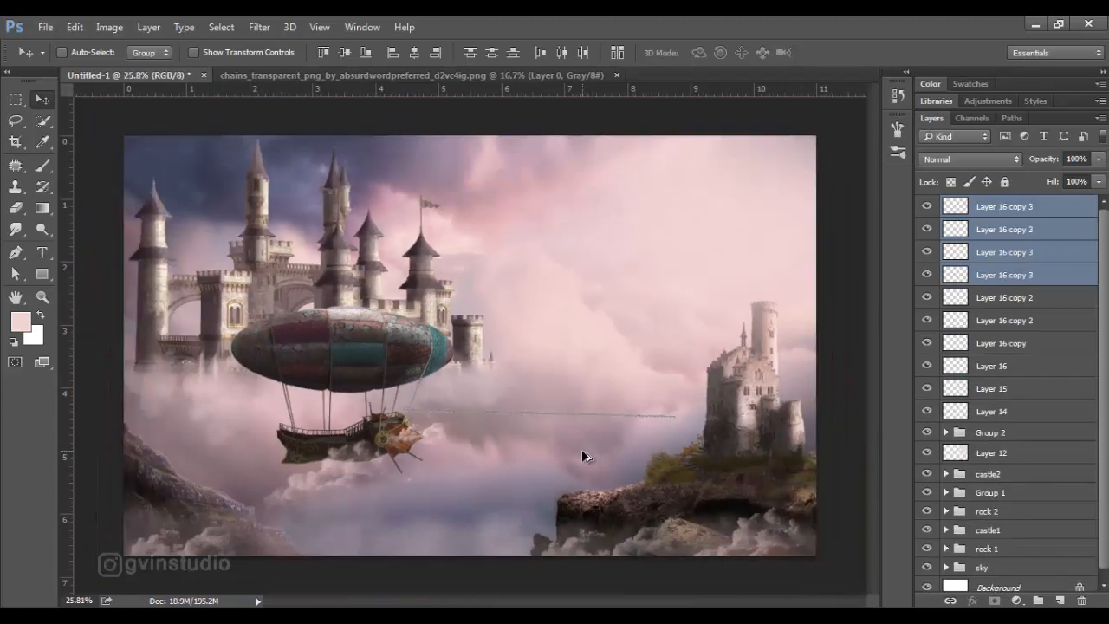
left_click_drag(566, 451, 283, 440)
scroll(399, 405, "up", 10)
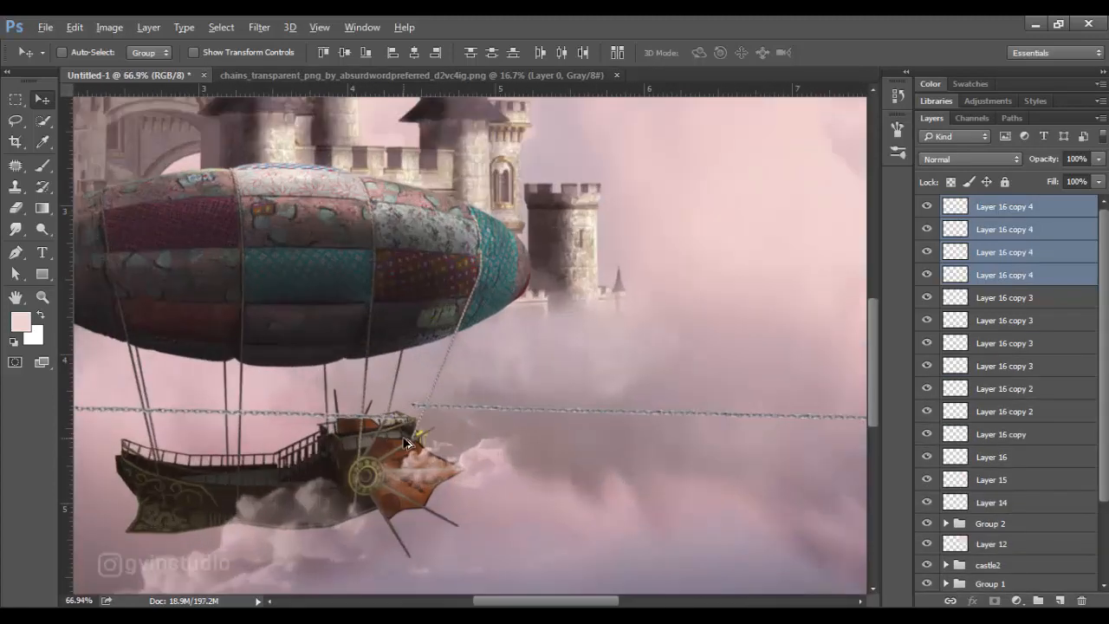
left_click_drag(402, 439, 419, 433)
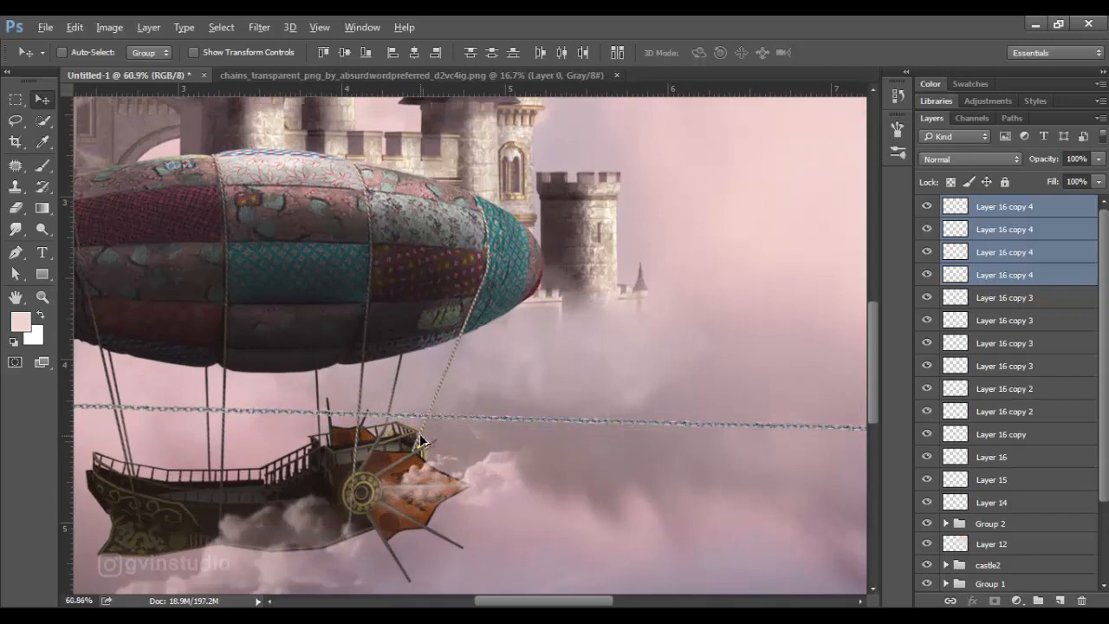
Step: Merge all the chain segment layers, from Layer 16 up to Layer 16 copy 4, into a single layer
scroll(725, 399, "down", 4)
left_click(927, 503)
left_click(928, 503)
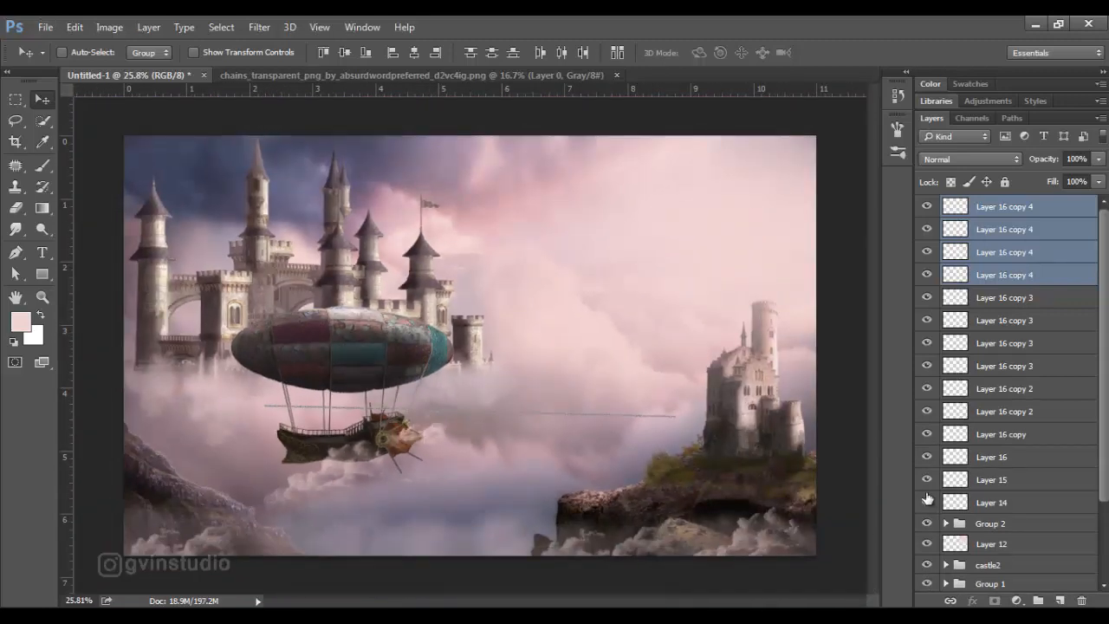
left_click(927, 479)
left_click(928, 479)
left_click(988, 457)
left_click(1014, 208, "shift")
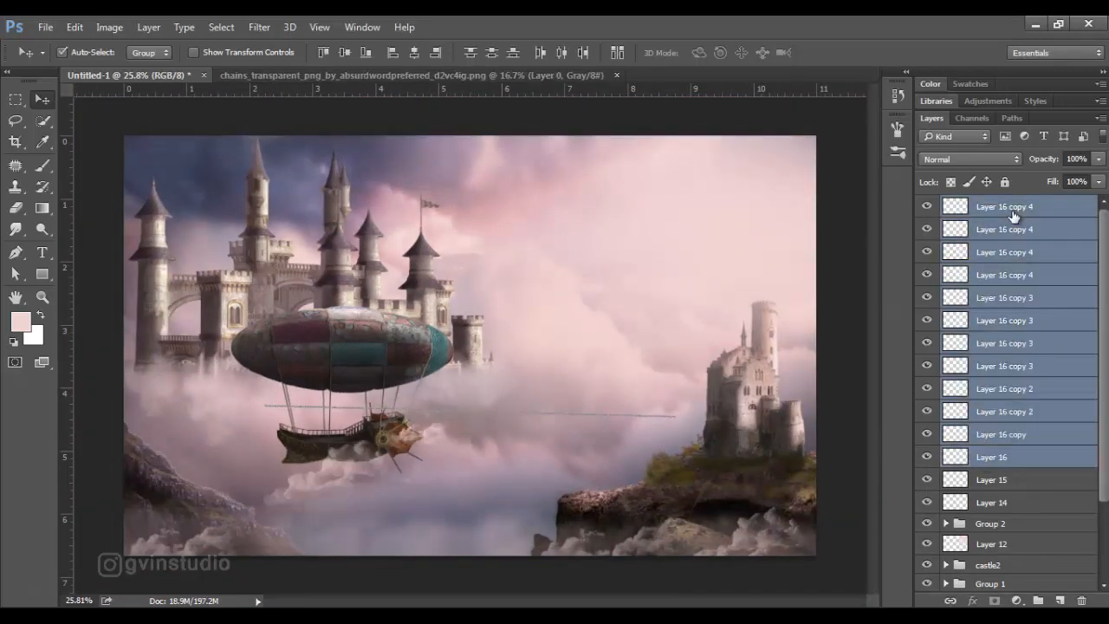
key("ctrl+e")
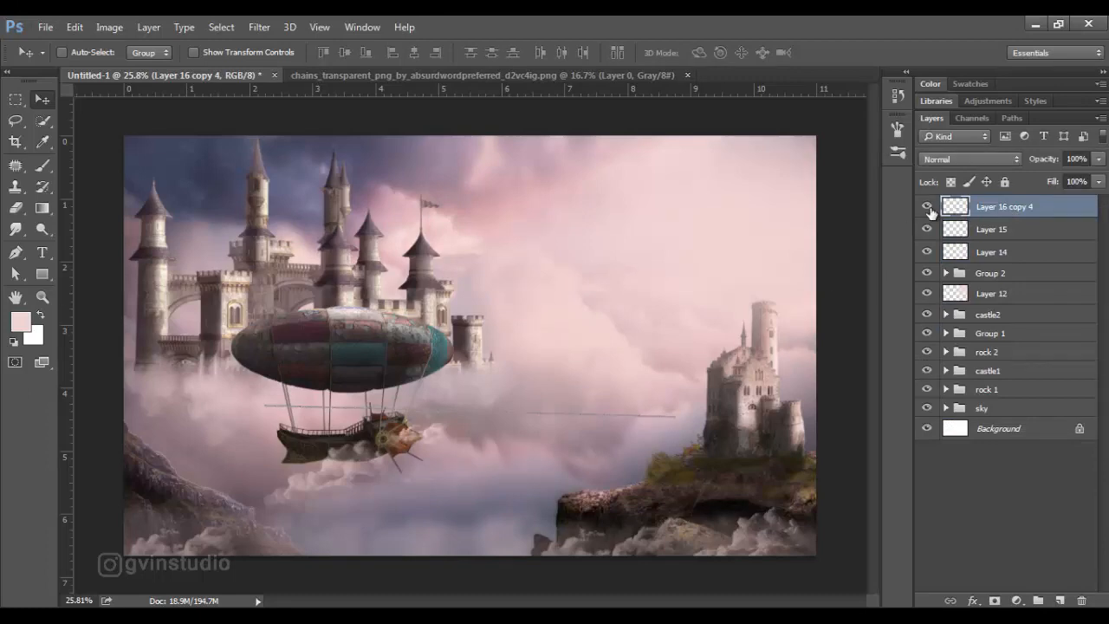
Step: Move the merged chain so that one end meets the front of the airship's hull and the rest crosses the left rock
left_click_drag(768, 290, 400, 341)
scroll(306, 490, "up", 12)
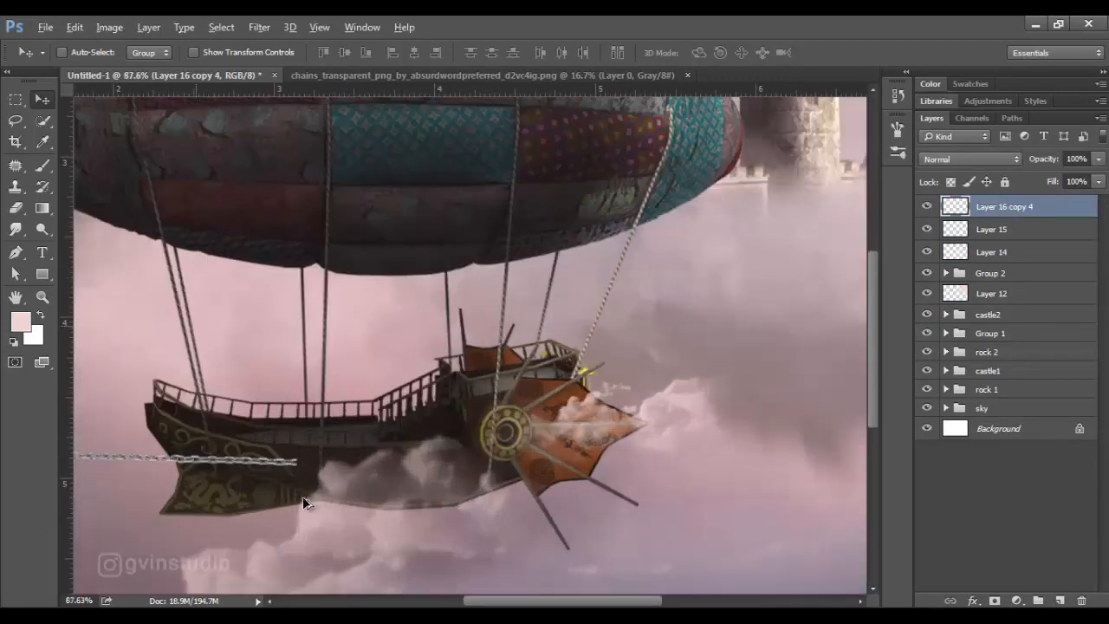
left_click_drag(303, 497, 298, 520)
scroll(297, 520, "down", 12)
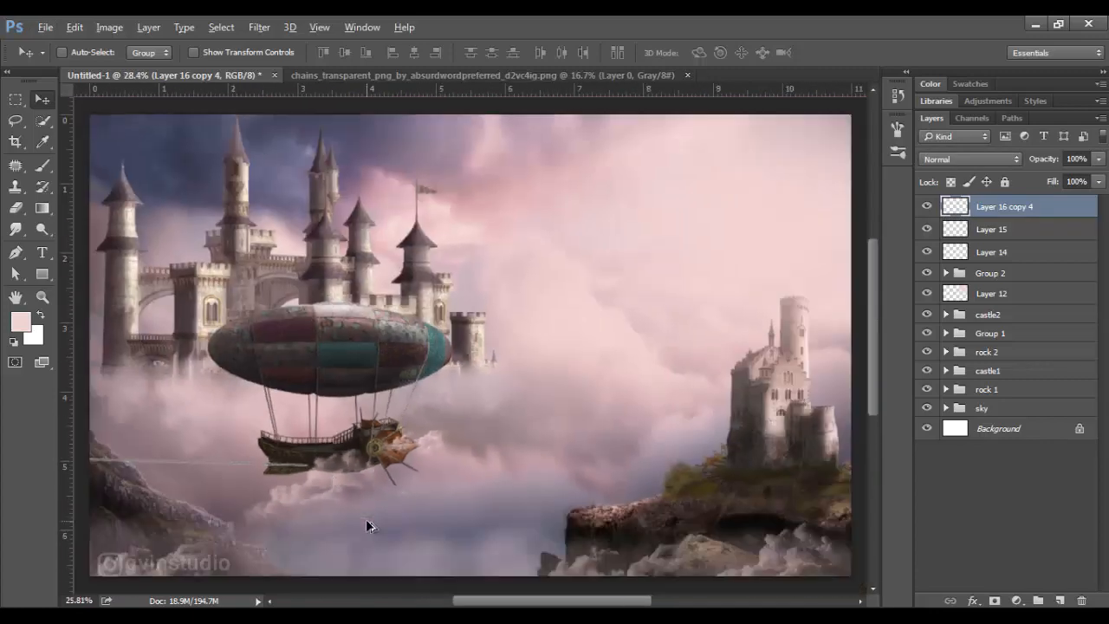
Step: Start a Puppet Warp on the chain with five pins and bend it down from the hull along the left rock's slope
left_click(75, 27)
left_click(130, 295)
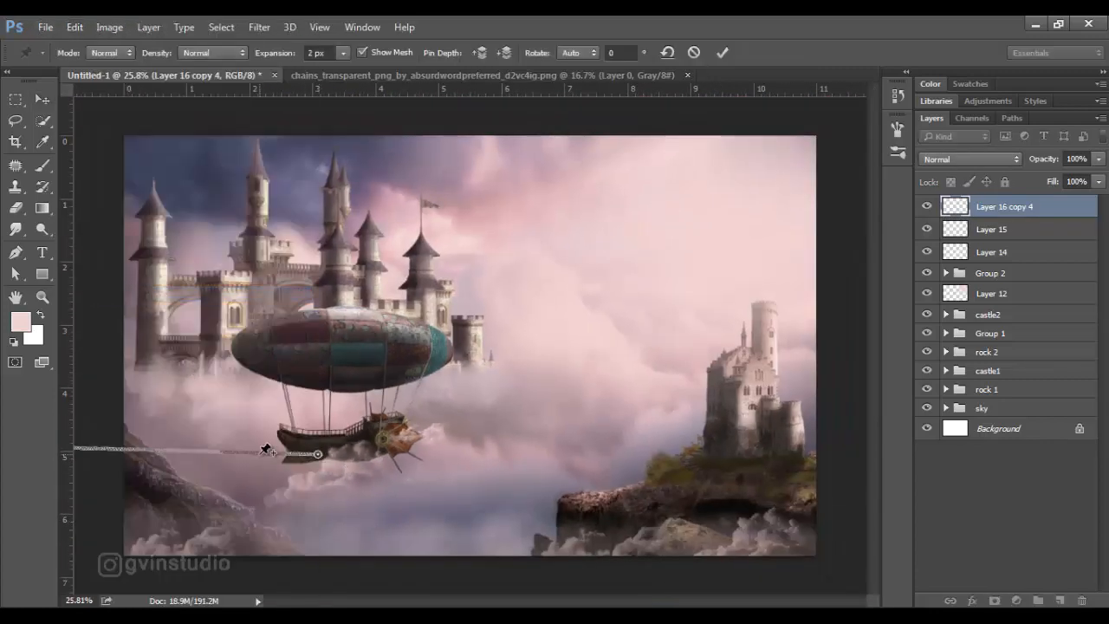
left_click(258, 451)
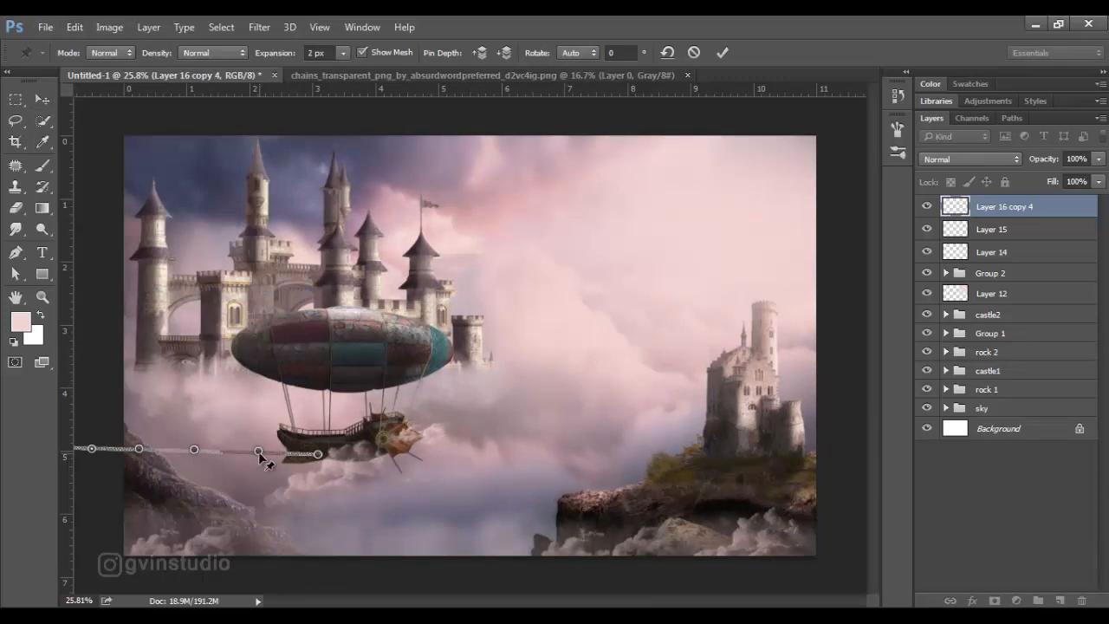
left_click_drag(259, 451, 257, 490)
left_click_drag(194, 450, 186, 494)
left_click_drag(138, 449, 133, 442)
left_click_drag(186, 494, 180, 487)
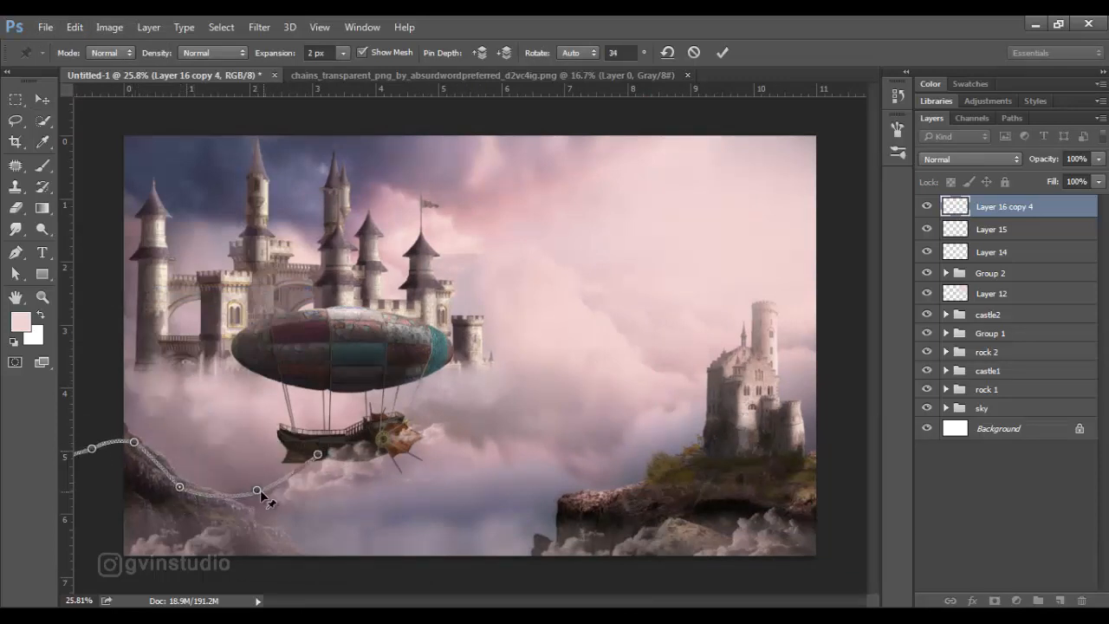
Step: Fine-tune the pins so the chain sags below the ship and follows the rock's outline, and apply the Puppet Warp
left_click_drag(257, 491, 263, 497)
left_click_drag(182, 488, 185, 478)
left_click_drag(134, 442, 124, 438)
left_click_drag(182, 477, 171, 480)
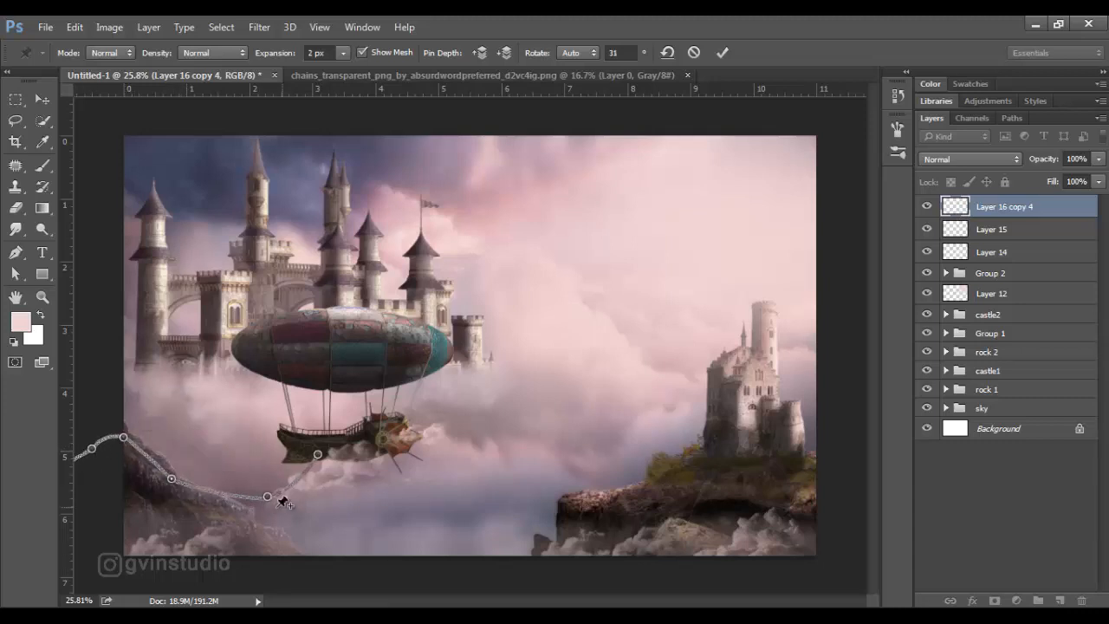
left_click_drag(267, 496, 266, 506)
key("Return")
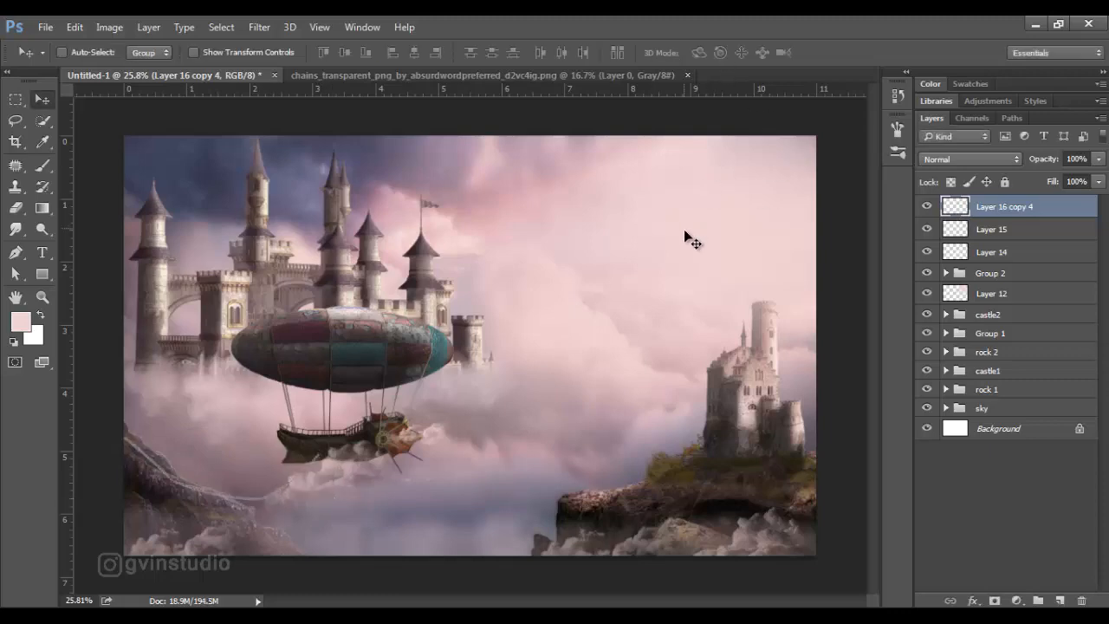
scroll(351, 474, "up", 10)
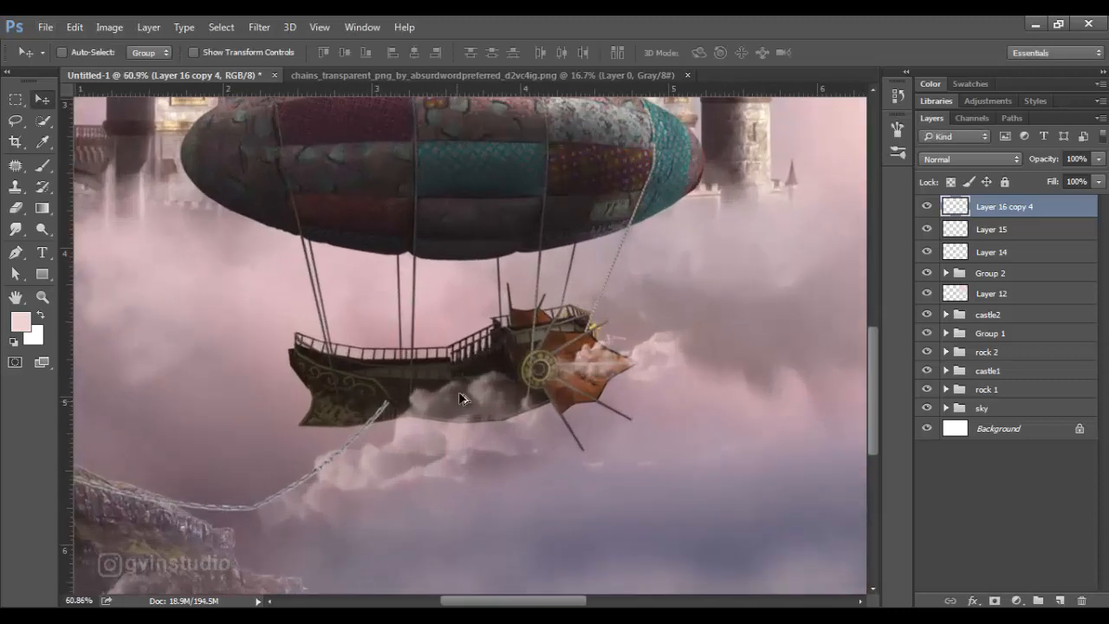
Step: Erase the excess tip of the chain where it meets the airship's hull
scroll(382, 415, "up", 2)
key("e")
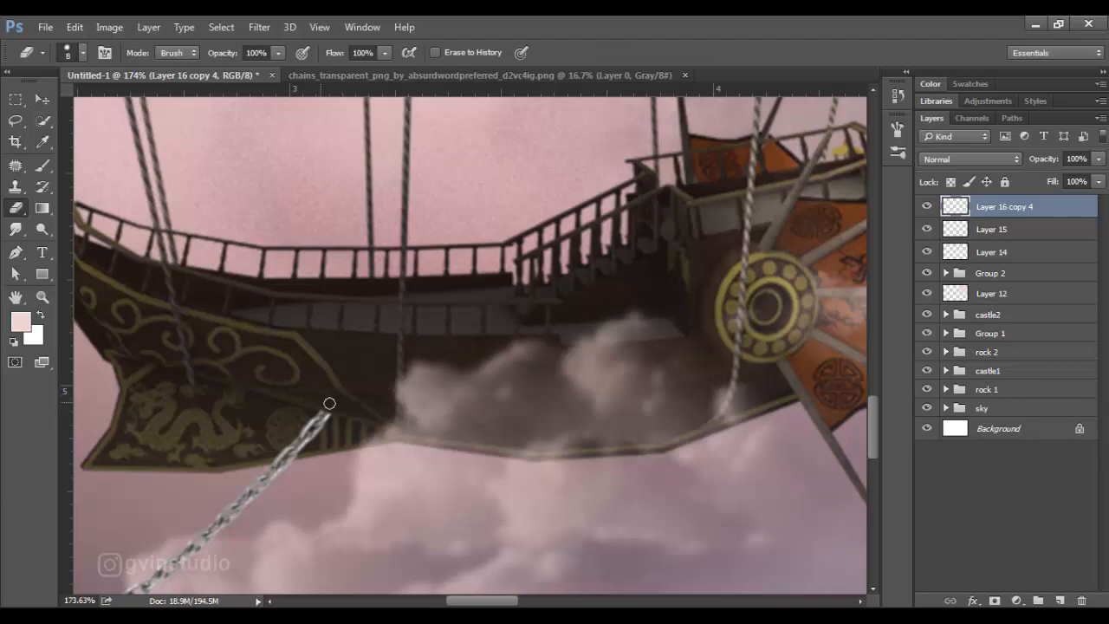
key("v")
scroll(424, 390, "down", 7)
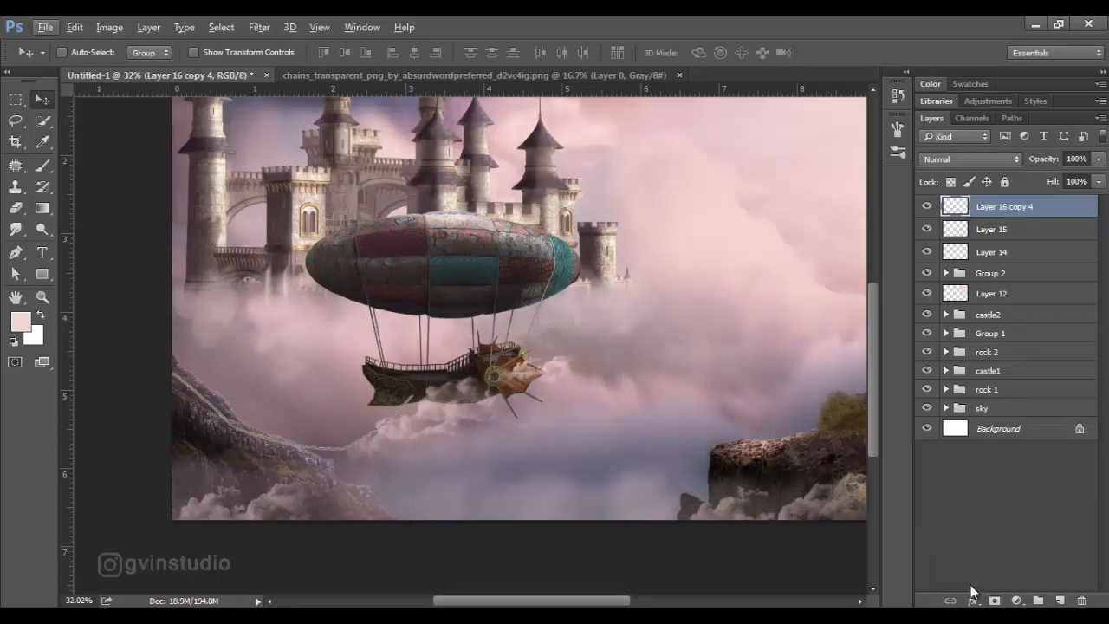
Step: Add an Exposure adjustment clipped to the chain layer and lower the exposure to darken the chain
left_click(1016, 601)
left_click(1001, 367)
left_click_drag(598, 253, 568, 257)
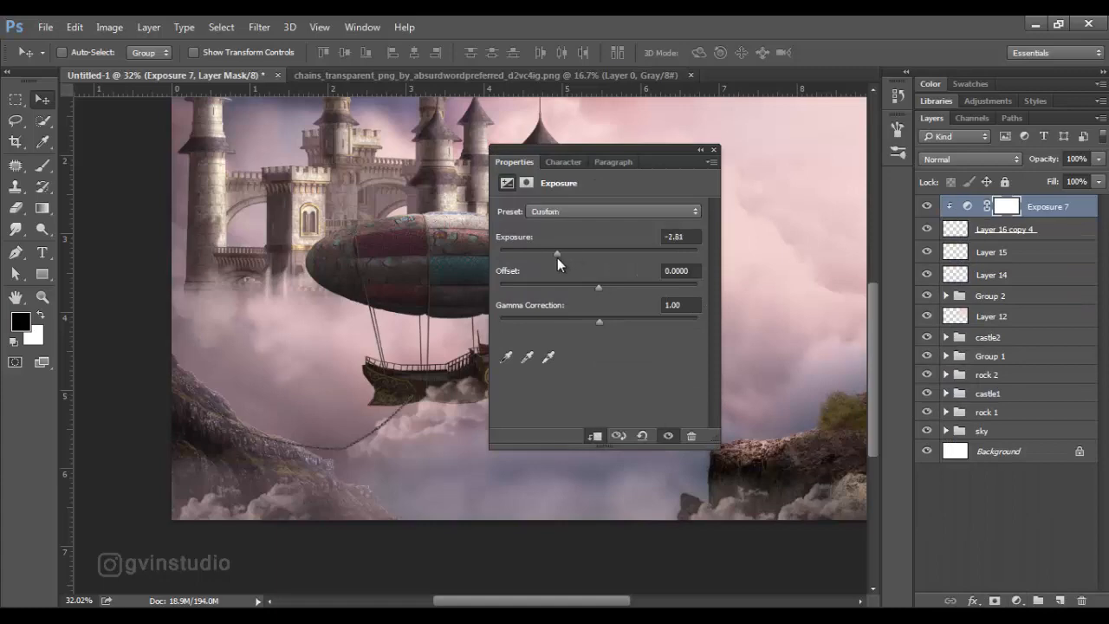
left_click(714, 149)
Step: Paint black on the Exposure mask with a soft 15 px brush at 63% flow, restoring highlights along the chain
key("b")
right_click(371, 327)
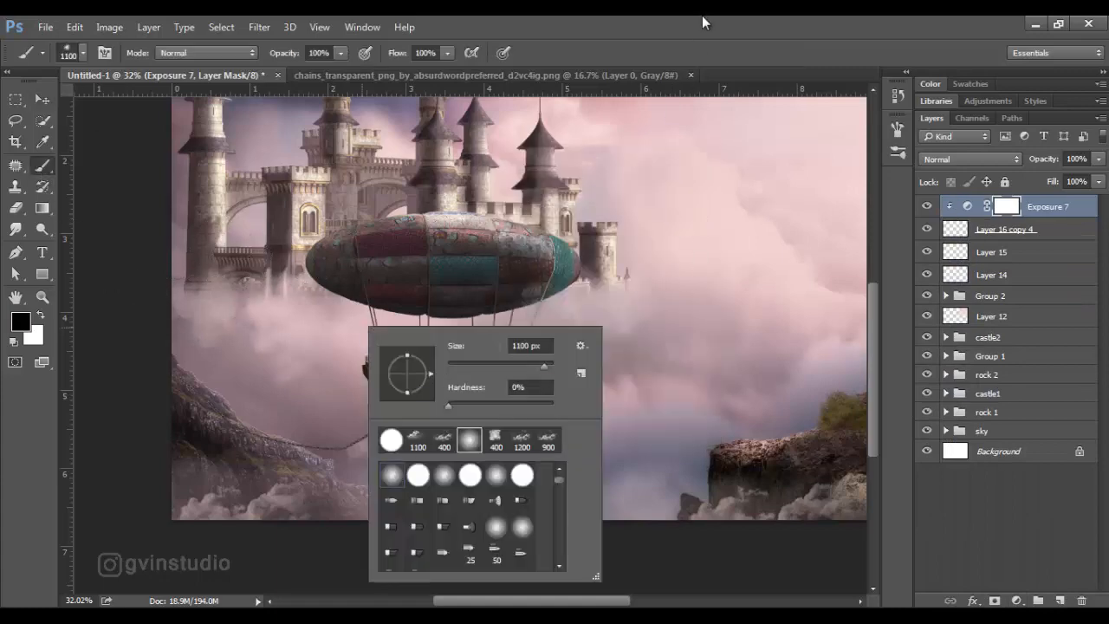
left_click_drag(396, 53, 364, 54)
scroll(371, 440, "up", 5)
key("bracketleft")
key("bracketleft")
key("bracketleft")
key("bracketleft")
key("bracketleft")
key("bracketleft")
key("bracketleft")
key("bracketleft")
key("bracketleft")
key("bracketleft")
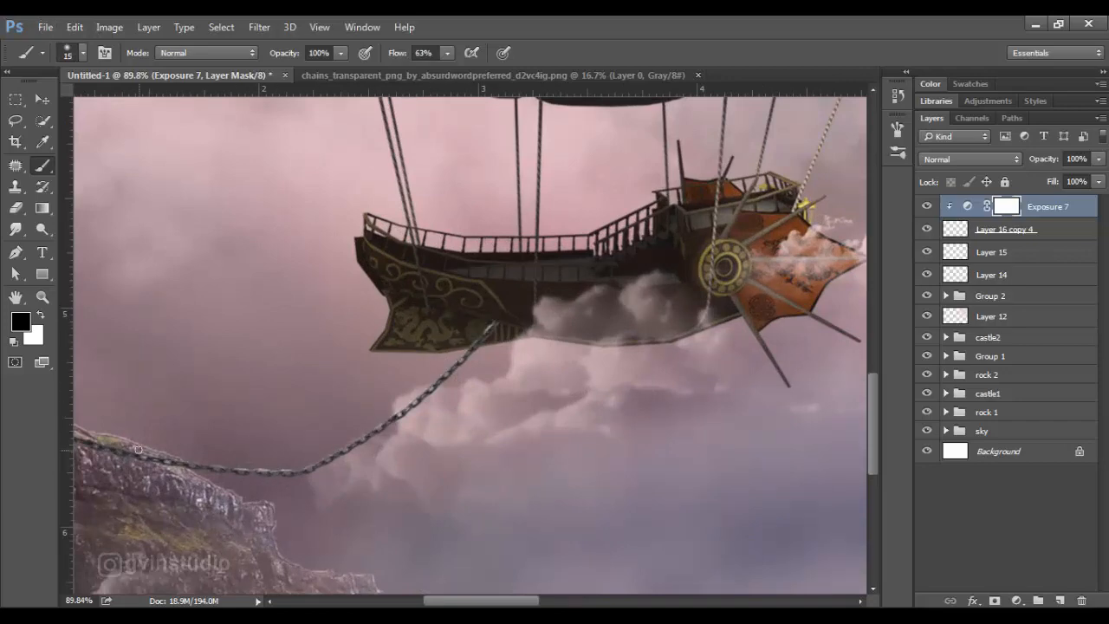
left_click_drag(137, 448, 359, 423)
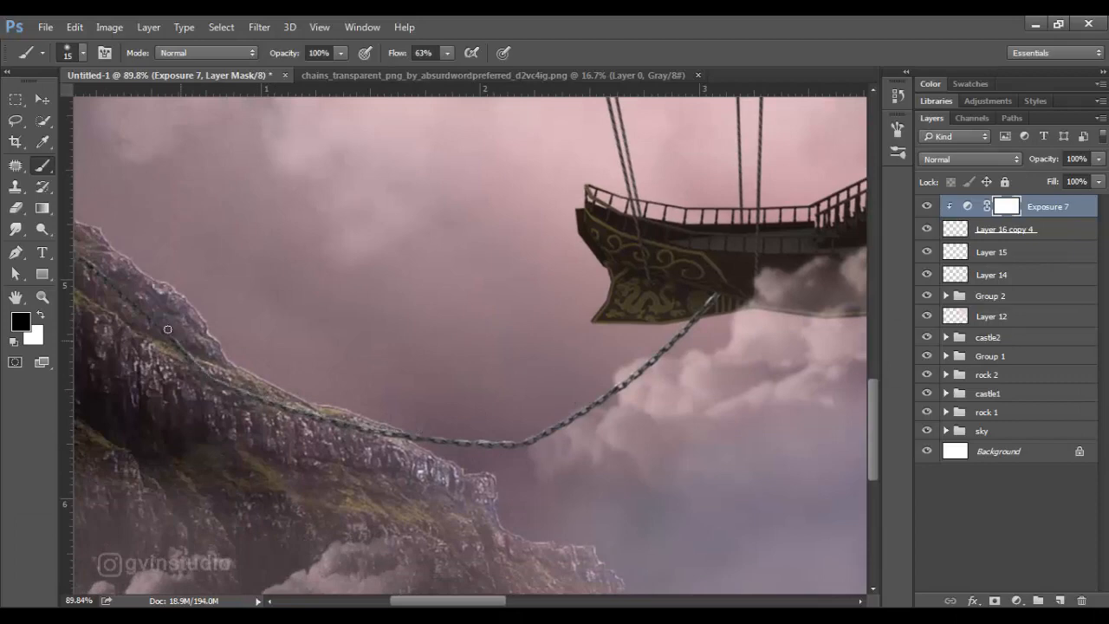
left_click_drag(180, 294, 252, 320)
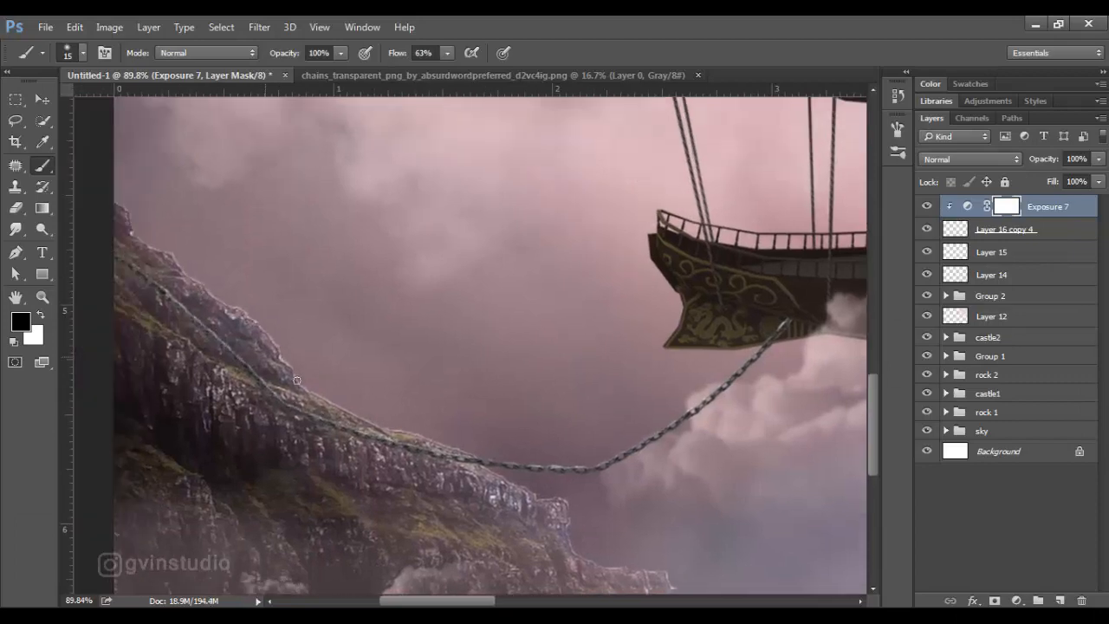
Step: Add a Color Balance adjustment clipped to the chain and shift its midtones slightly toward yellow
scroll(296, 381, "down", 5)
left_click(1017, 601)
left_click(941, 408)
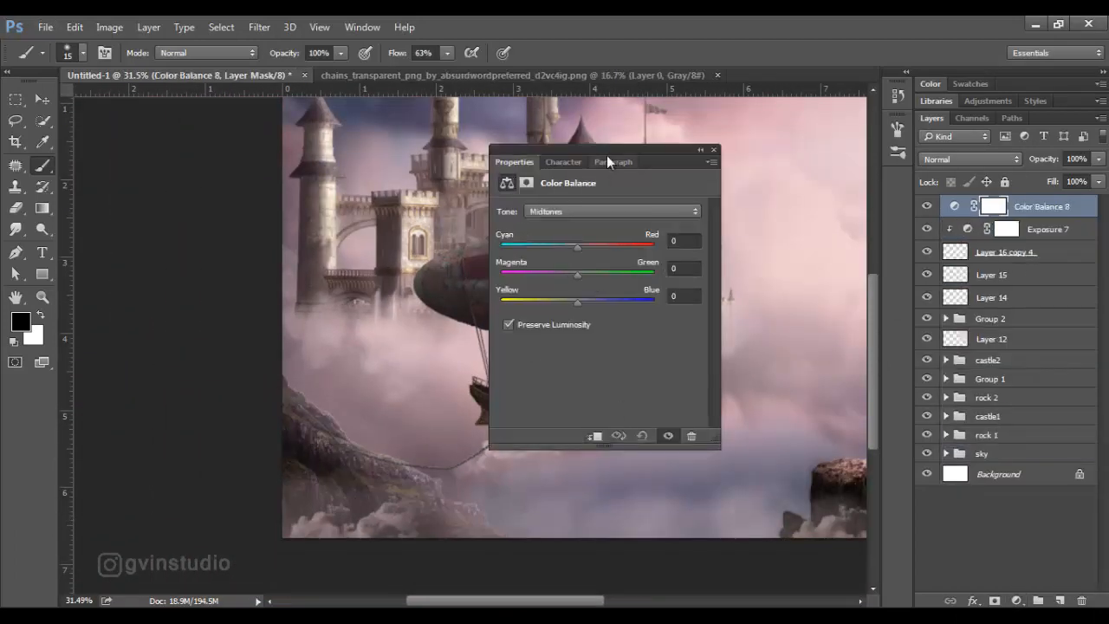
left_click_drag(606, 156, 803, 157)
left_click(790, 437)
left_click_drag(774, 301, 765, 304)
left_click(910, 152)
Step: Create a new layer directly beneath the chain layer and set the foreground color to black
left_click(996, 255)
left_click(1059, 599, "ctrl")
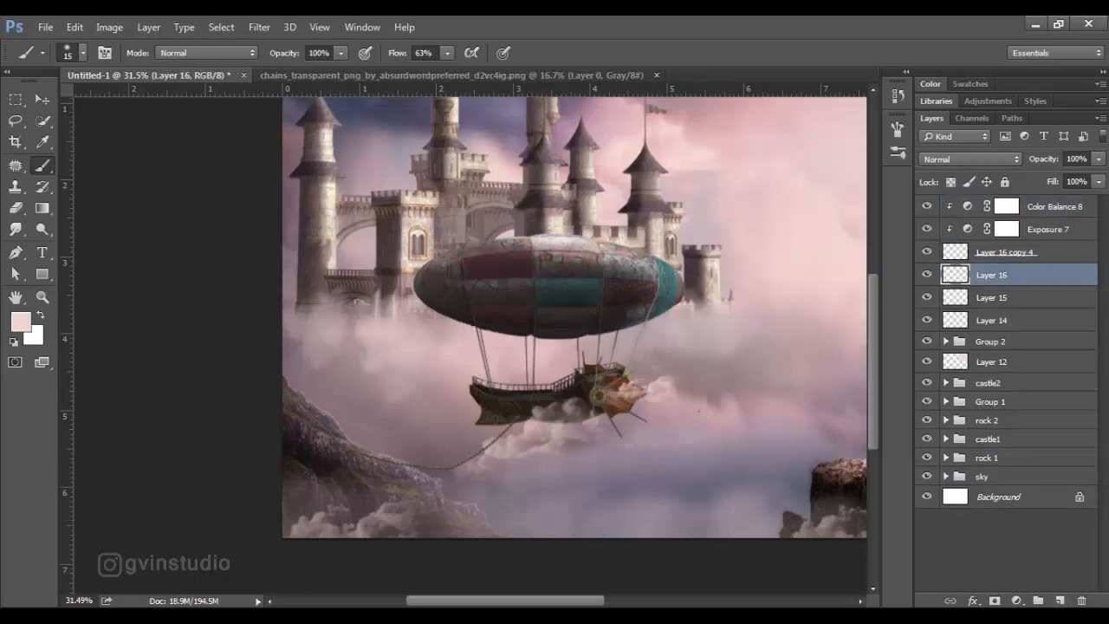
left_click(21, 322)
left_click(711, 355)
left_click(887, 147)
Step: Paint a black shadow under the chain along the rock with a 25 px brush, and set the layer's opacity to 60%
scroll(284, 452, "up", 5)
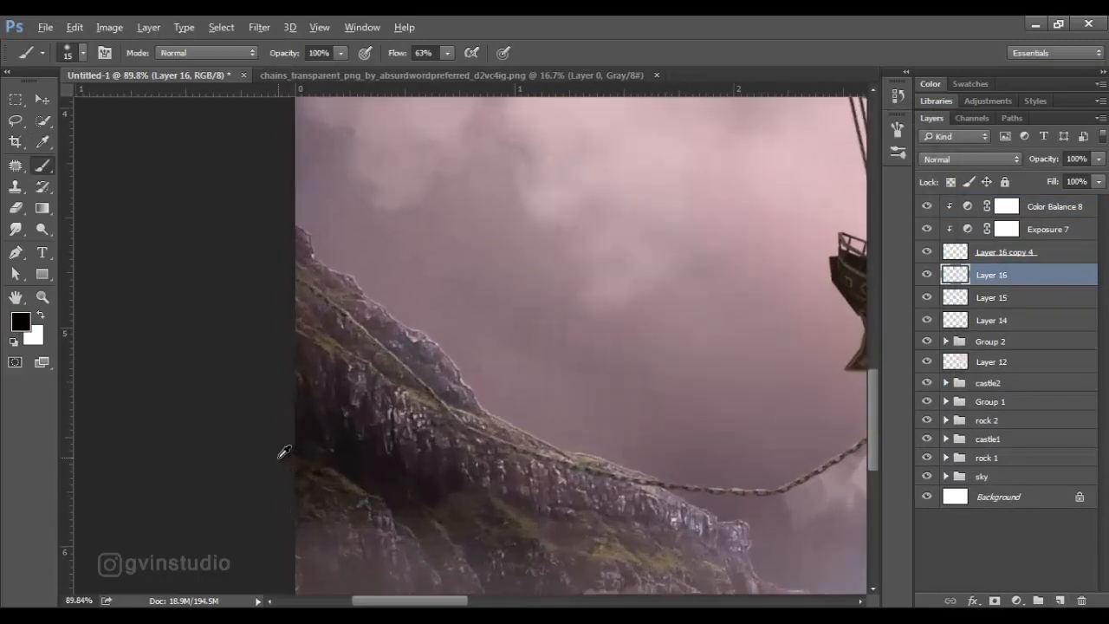
scroll(284, 452, "up", 1)
key("bracketright")
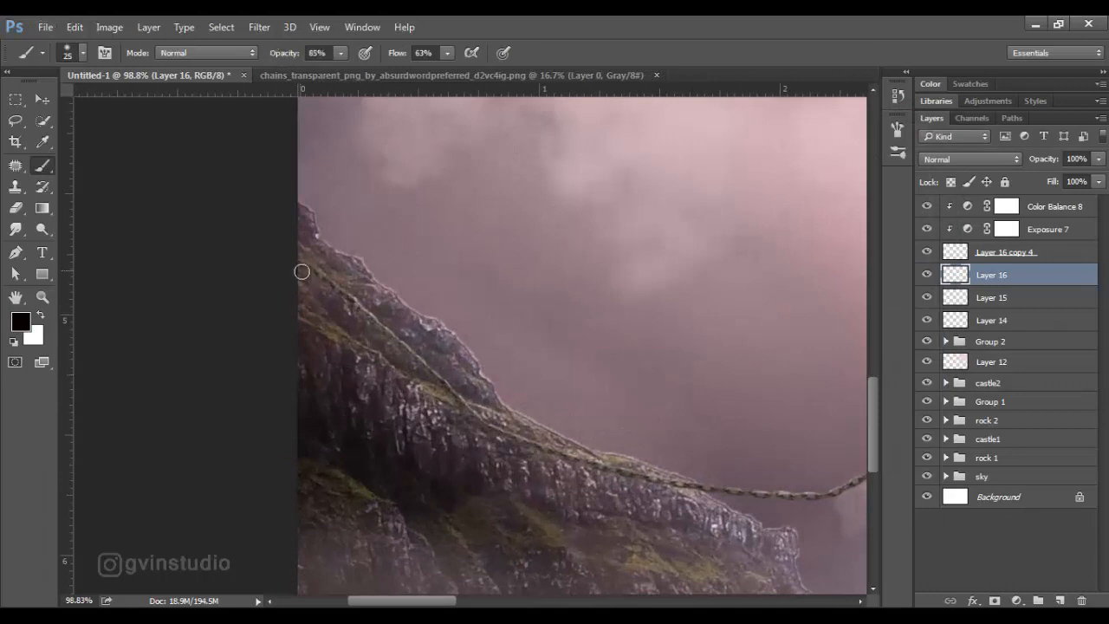
left_click_drag(303, 275, 368, 323)
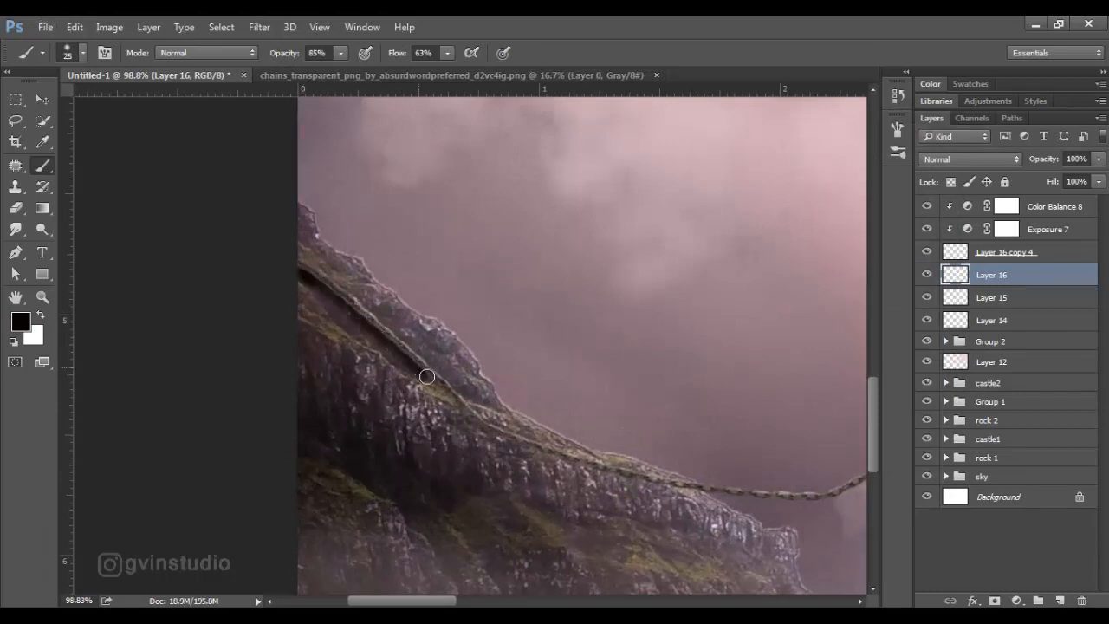
left_click_drag(557, 459, 662, 486)
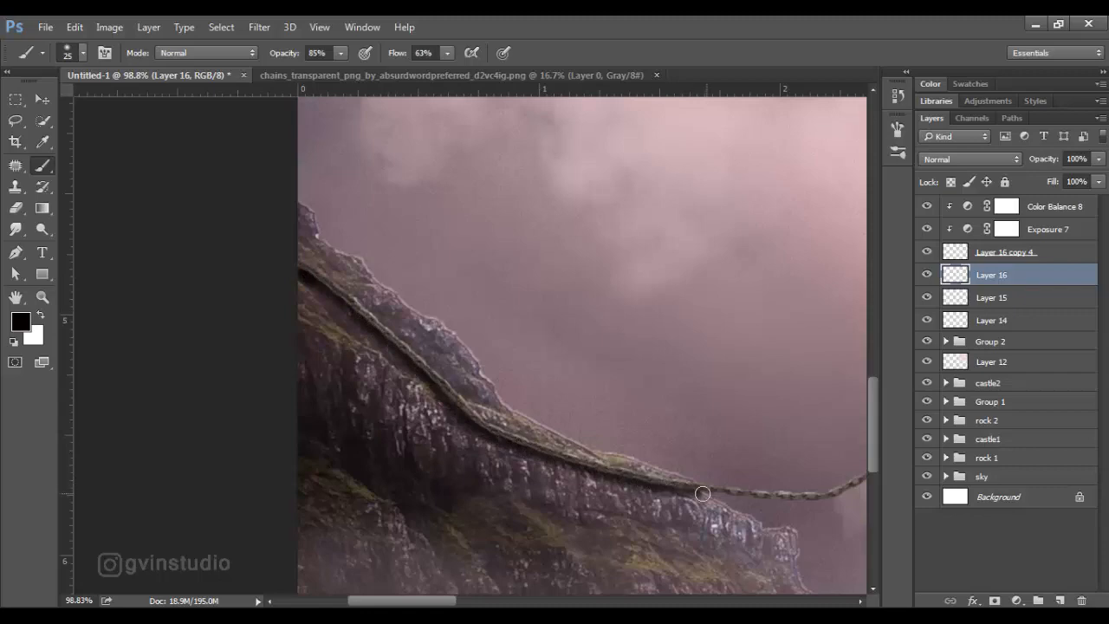
left_click_drag(1030, 165, 1019, 166)
key("v")
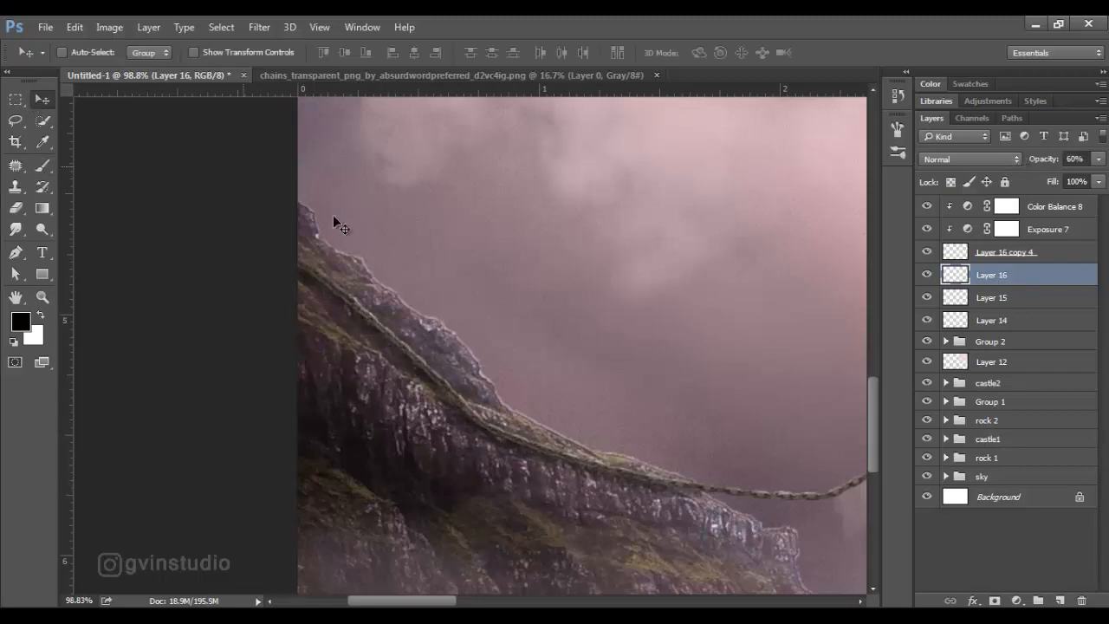
Step: Group the chain, its two adjustments and its shadow layer, and name the group chains
scroll(334, 372, "down", 6)
scroll(406, 409, "up", 1)
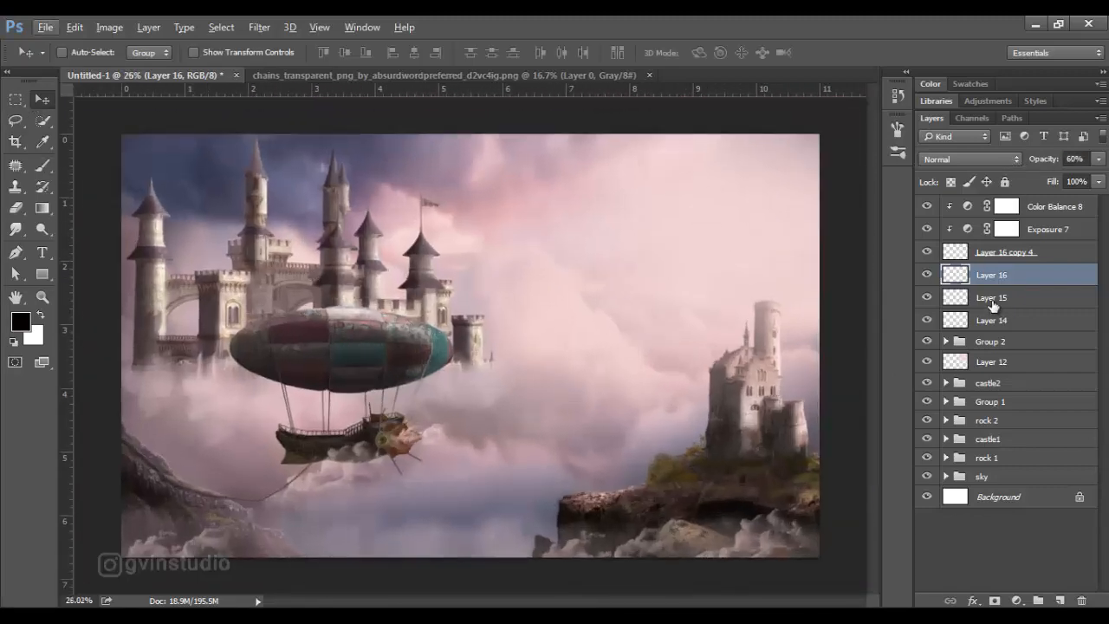
left_click(1035, 213, "shift")
key("ctrl+g")
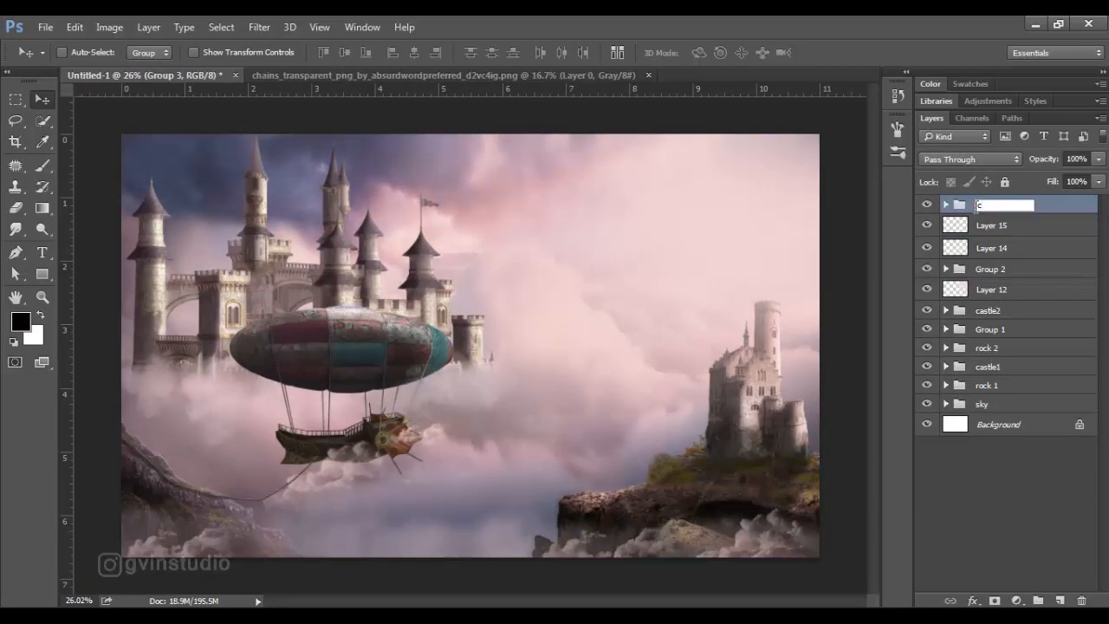
type("s")
key("Return")
Step: Duplicate the chains group, place the copy directly below the rock 2 group and offset it to the right of the original chain
left_click_drag(997, 205, 1060, 600)
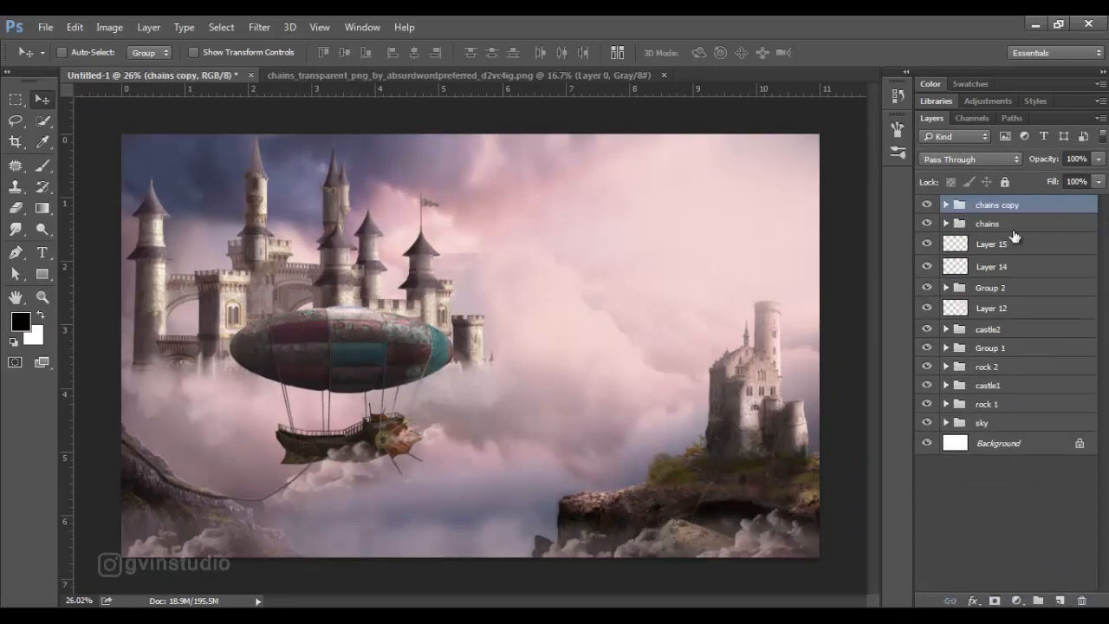
left_click_drag(1003, 224, 1008, 294)
left_click_drag(418, 457, 436, 460)
left_click_drag(1023, 292, 1017, 374)
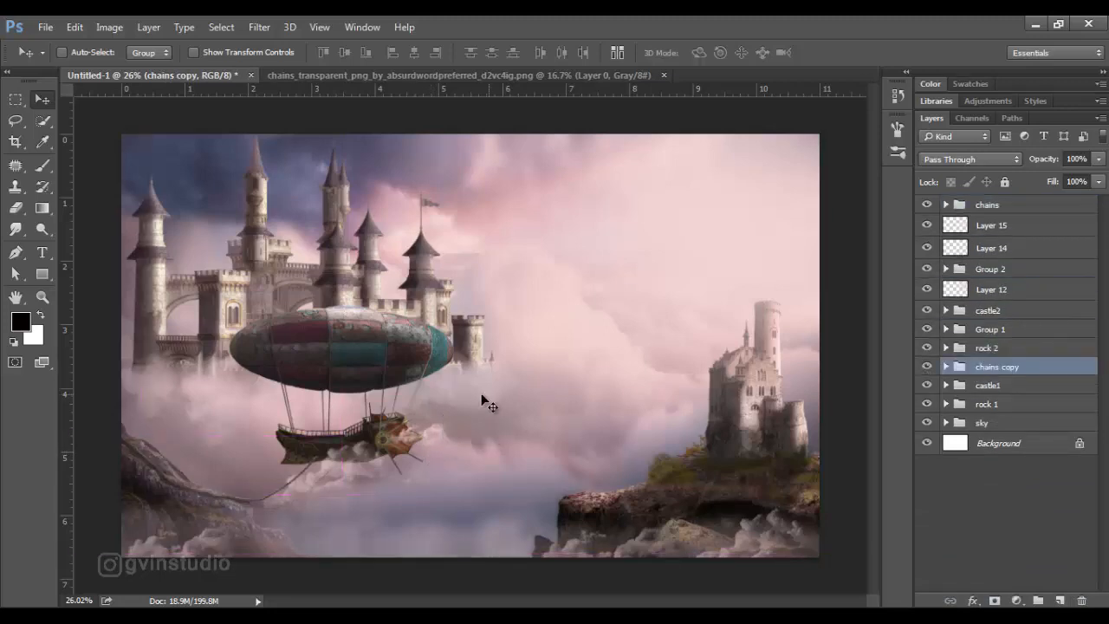
left_click_drag(480, 397, 463, 406)
scroll(404, 420, "up", 3)
scroll(320, 503, "up", 5)
left_click_drag(324, 502, 344, 498)
Step: Hide the shadow layer in the chains copy group, nudge the copy down and merge the group into one layer
left_click(945, 367)
left_click(927, 455)
left_click_drag(529, 429, 527, 435)
scroll(580, 455, "down", 4)
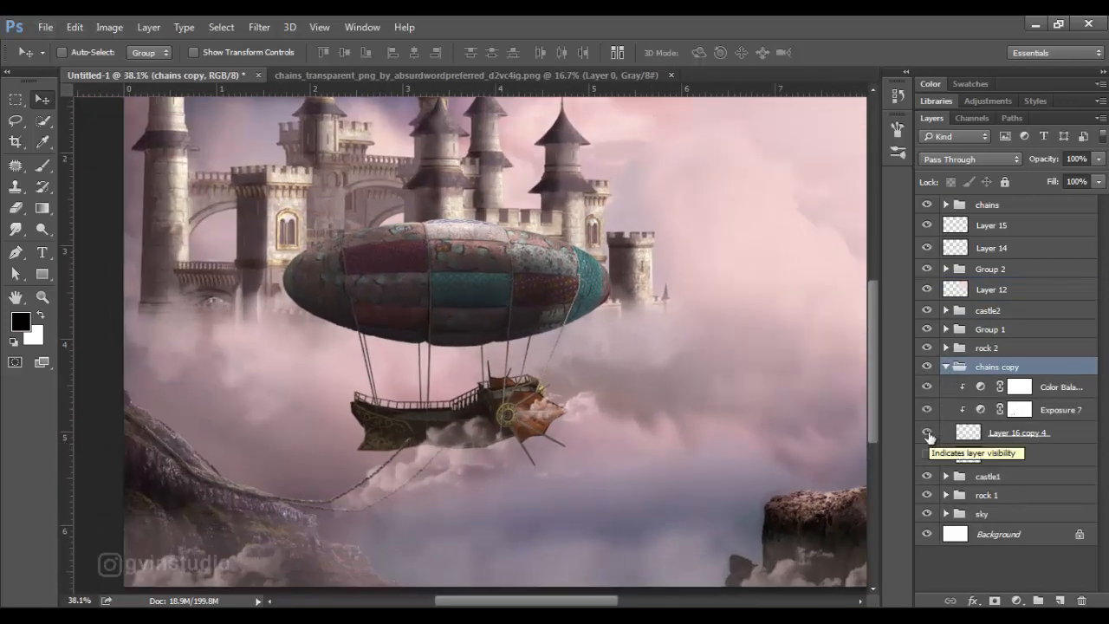
left_click(947, 366)
right_click(1033, 367)
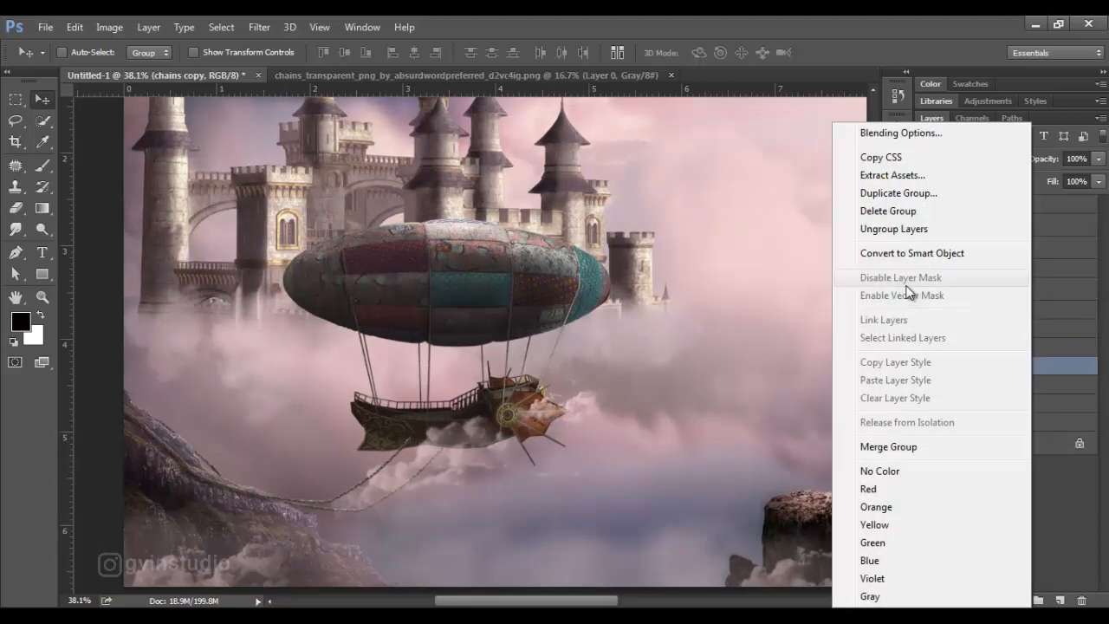
left_click(901, 448)
Step: Puppet Warp the chains copy with five pins so it sags below the first chain and follows the left rock, and apply the warp
left_click(81, 28)
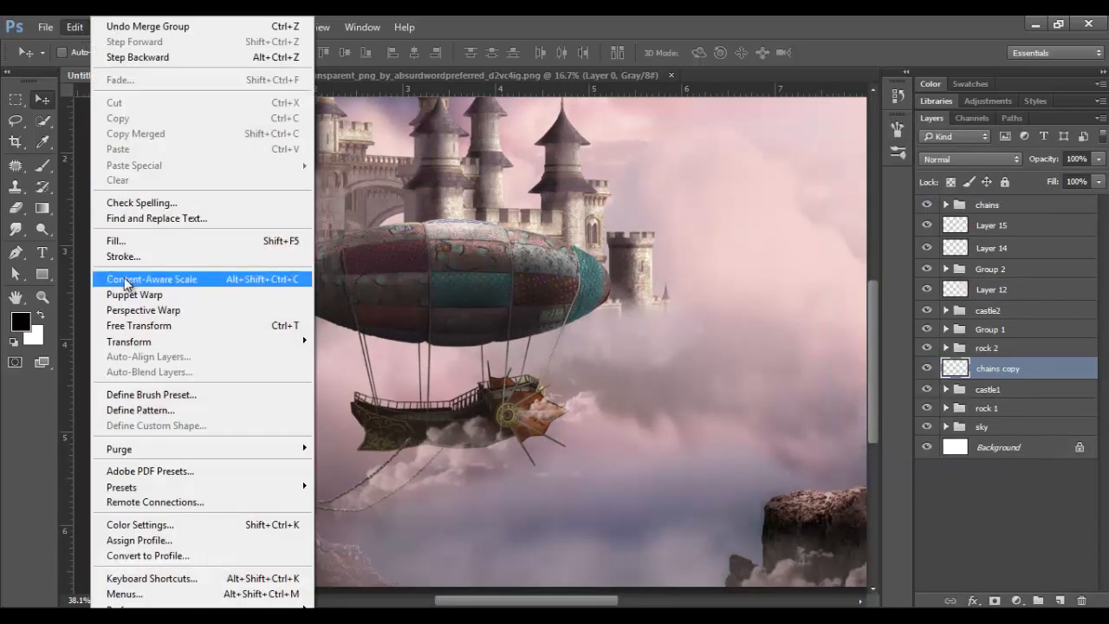
left_click(134, 294)
left_click(441, 448)
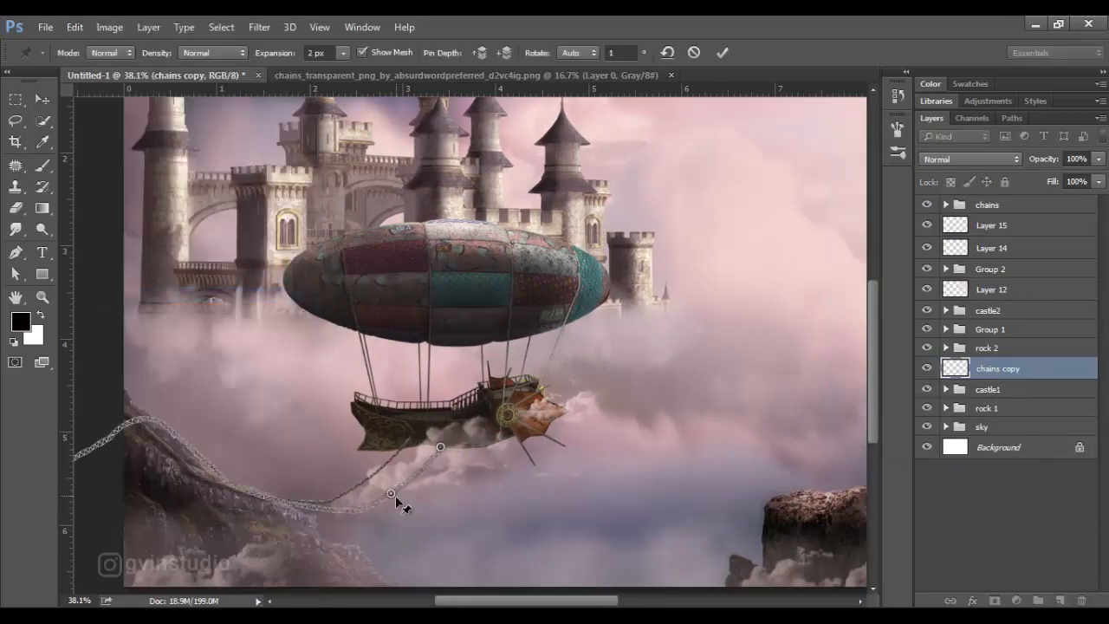
left_click_drag(391, 493, 404, 505)
left_click_drag(303, 505, 300, 522)
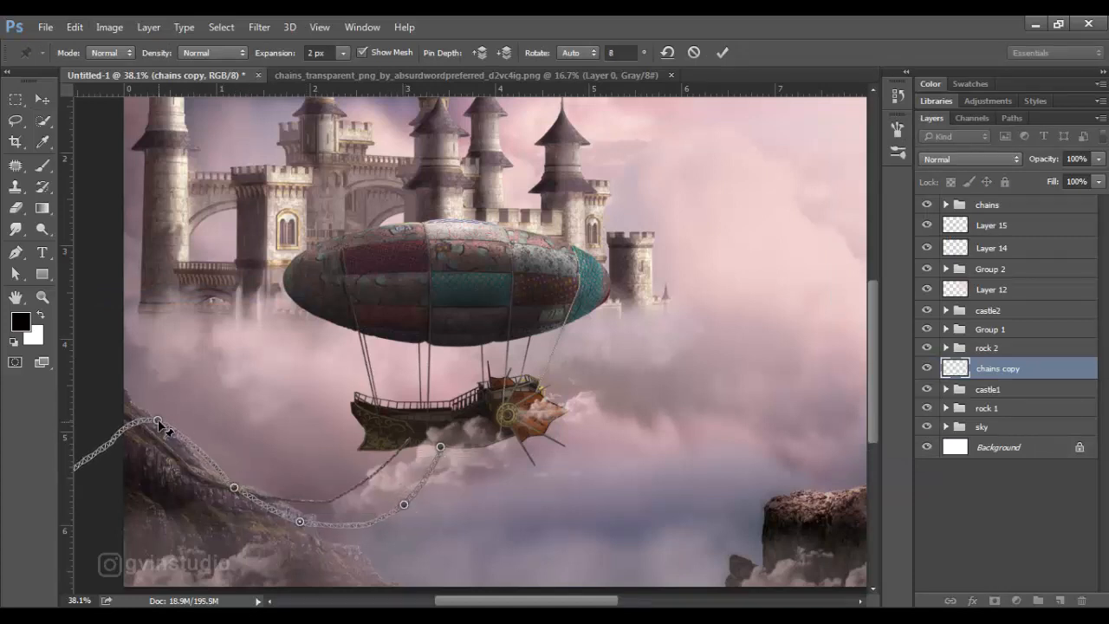
left_click_drag(158, 422, 128, 454)
left_click(722, 52)
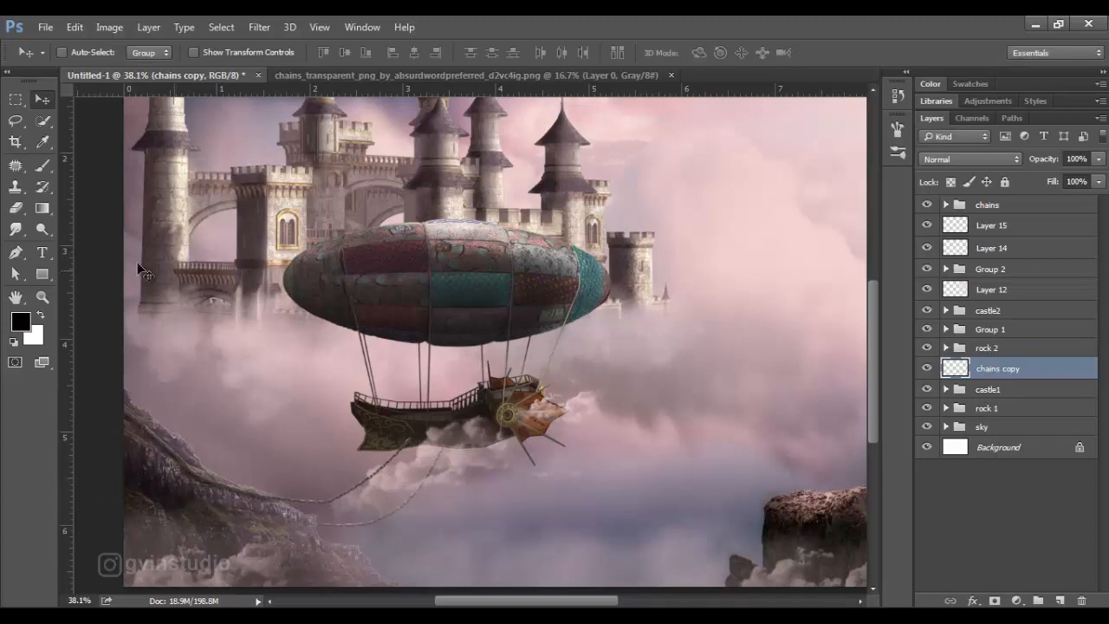
scroll(488, 277, "down", 9)
scroll(531, 364, "up", 4)
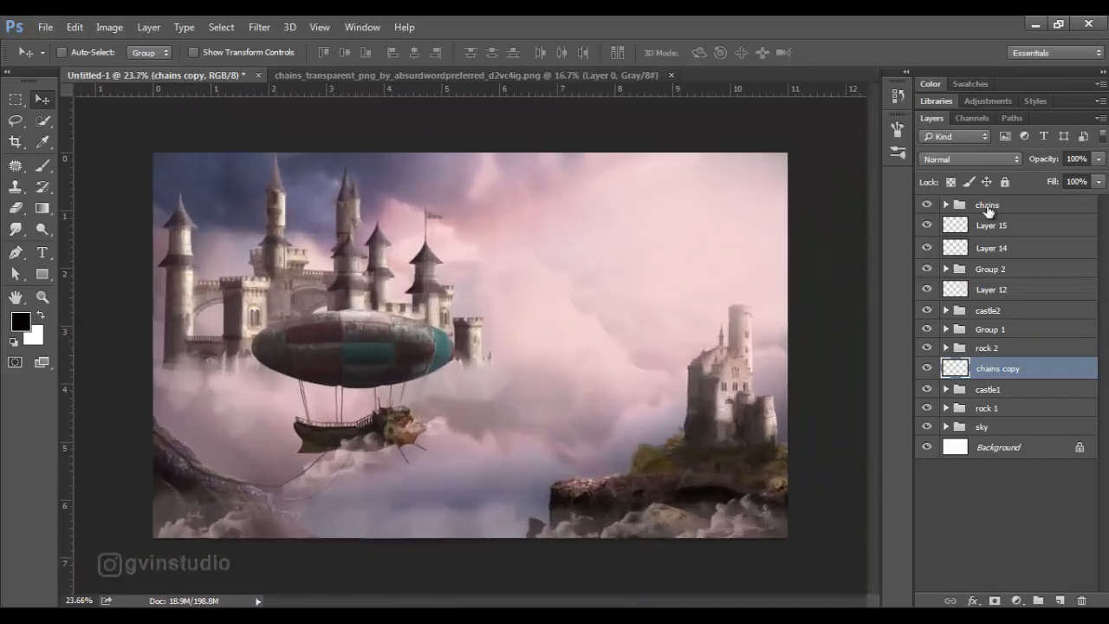
Step: Add a new layer above the chains group for brush painting and close the chains image document
left_click(988, 206)
left_click(1060, 600)
left_click(43, 165)
left_click(648, 75)
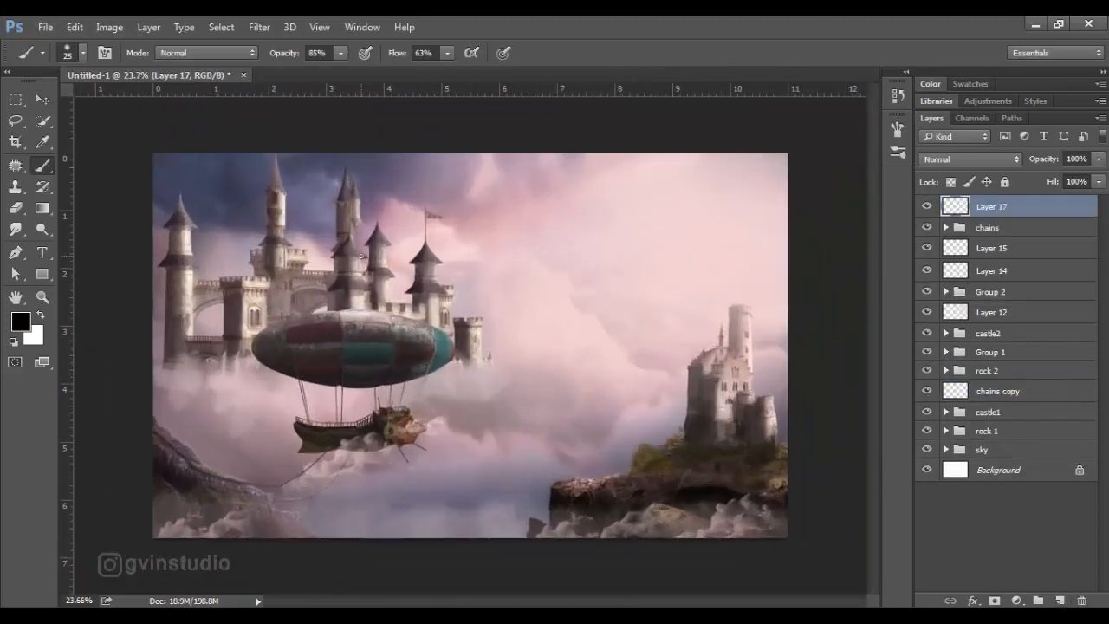
Step: Paint black shading around the scene's lower edges with an 800 px soft brush, and set the layer's opacity to 50%
key("bracketright")
key("bracketright")
key("bracketright")
key("bracketright")
key("bracketright")
key("bracketright")
key("bracketright")
key("bracketright")
key("bracketright")
key("bracketright")
key("bracketright")
key("bracketright")
key("bracketright")
key("bracketright")
mouse_move(129, 366)
left_mouse_down()
mouse_move(644, 526)
mouse_move(149, 501)
left_mouse_up()
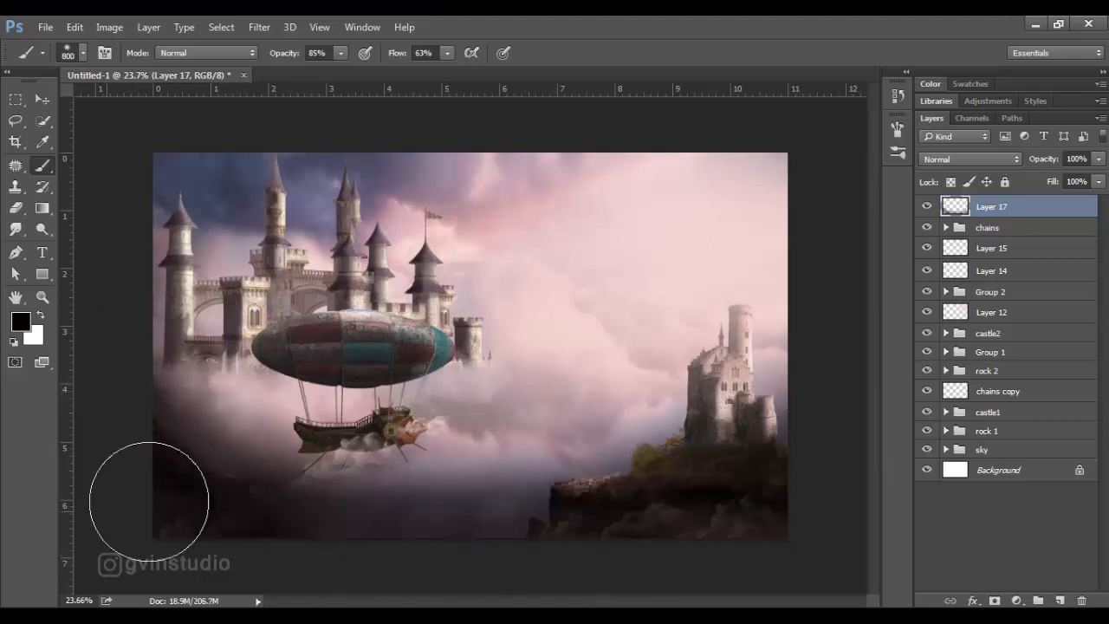
left_click_drag(1036, 166, 1020, 168)
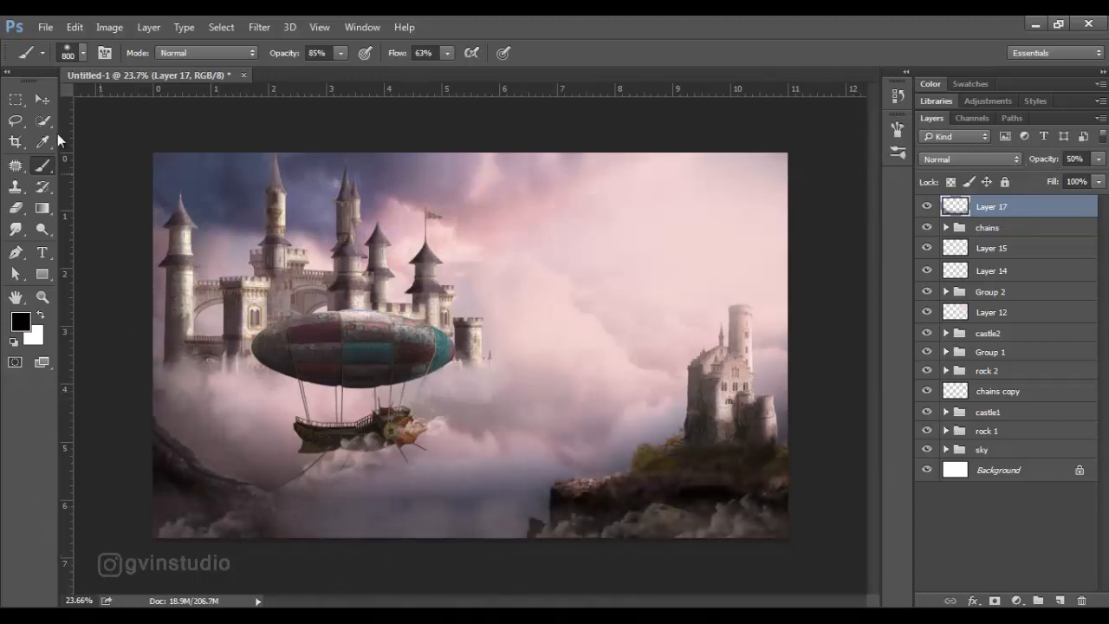
key("v")
Step: Add a Color Lookup adjustment over the whole scene with a 3DLUT preset, and reduce its opacity to 71%
left_click(1018, 600)
left_click(1003, 489)
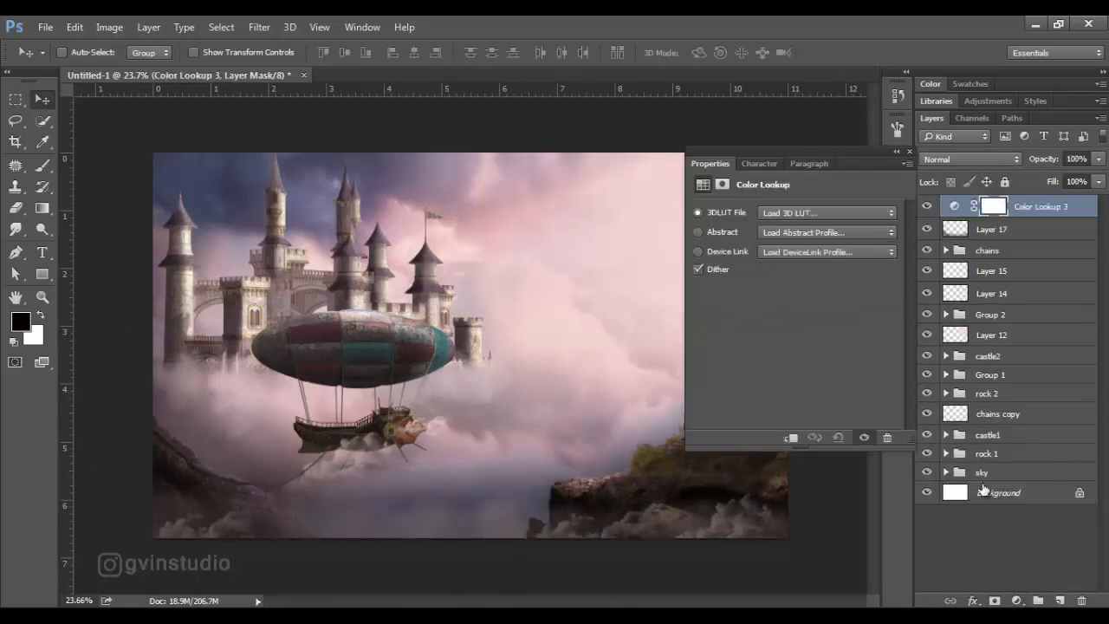
left_click(797, 213)
left_click(793, 289)
left_click(910, 152)
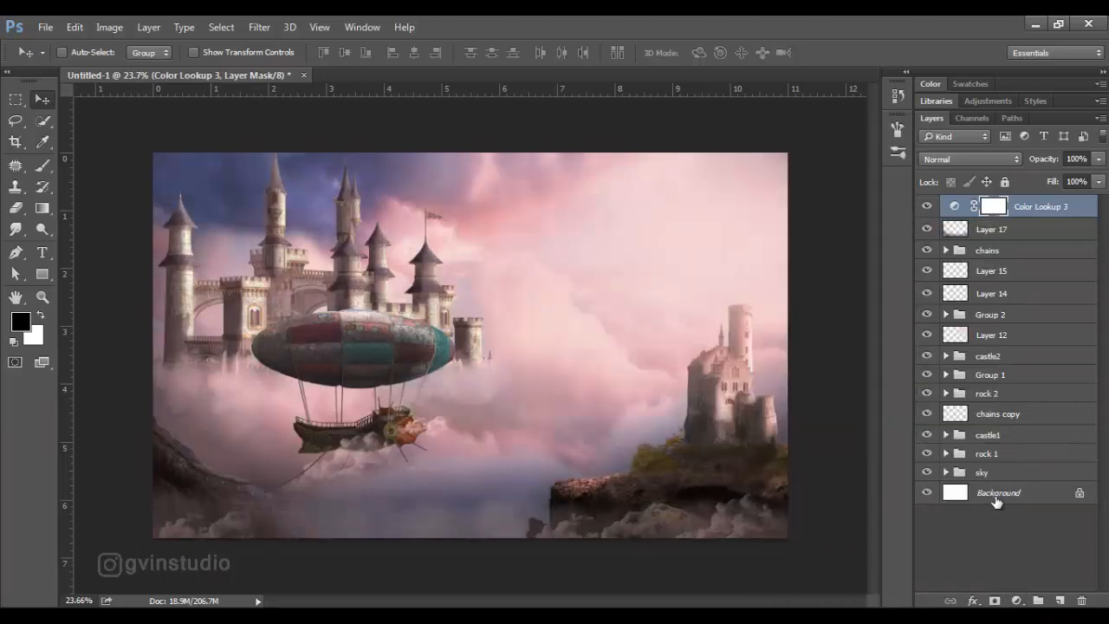
Step: Add a Curves adjustment on top and pull the Red channel's midtones slightly down while anchoring its shadows
left_click(1017, 601)
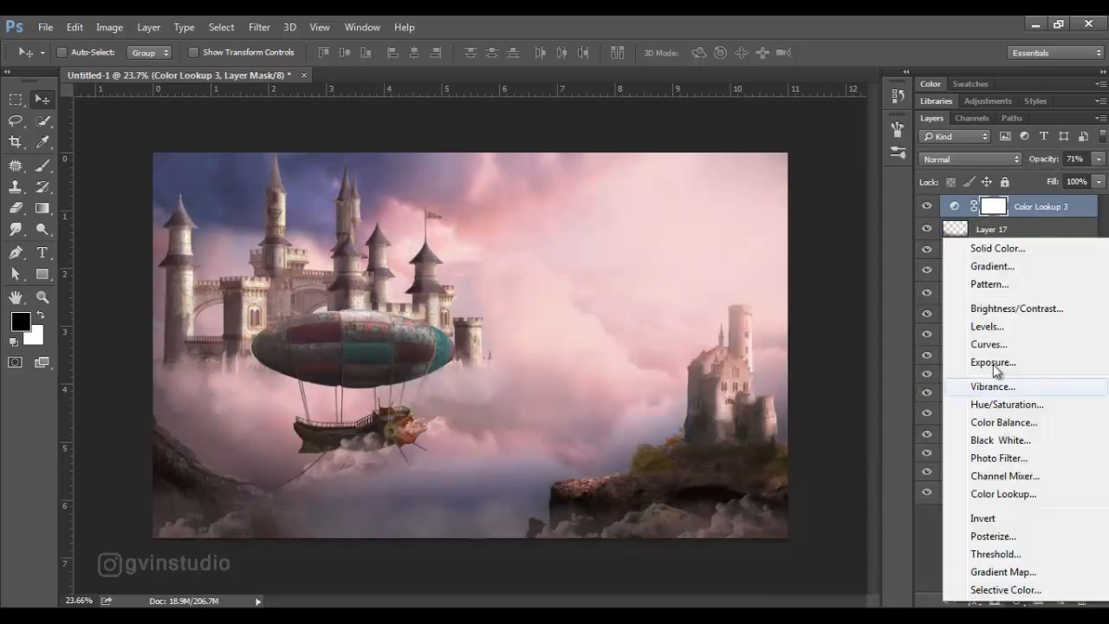
left_click(997, 346)
left_click(779, 234)
left_click(779, 252)
left_click_drag(815, 335, 811, 340)
left_click_drag(742, 405, 738, 402)
left_click_drag(810, 340, 812, 341)
Step: Lower the Blue channel's curve in the upper midtones and slightly in the shadows to warm the scene
left_click(777, 233)
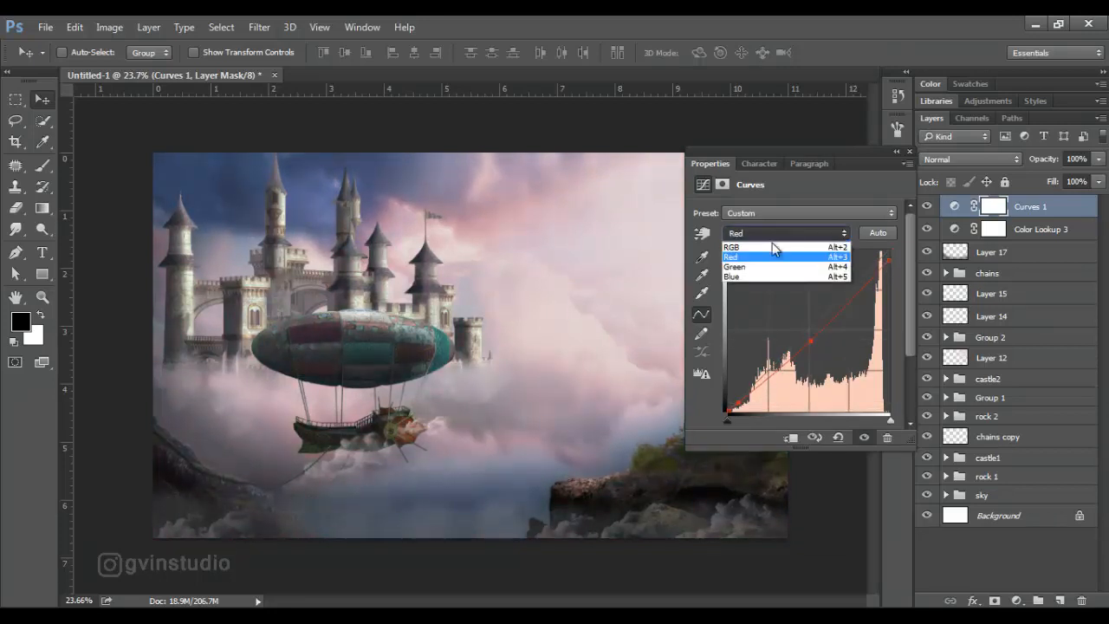
left_click(779, 271)
left_click(837, 314)
left_click_drag(766, 373, 747, 395)
left_click_drag(881, 266, 880, 262)
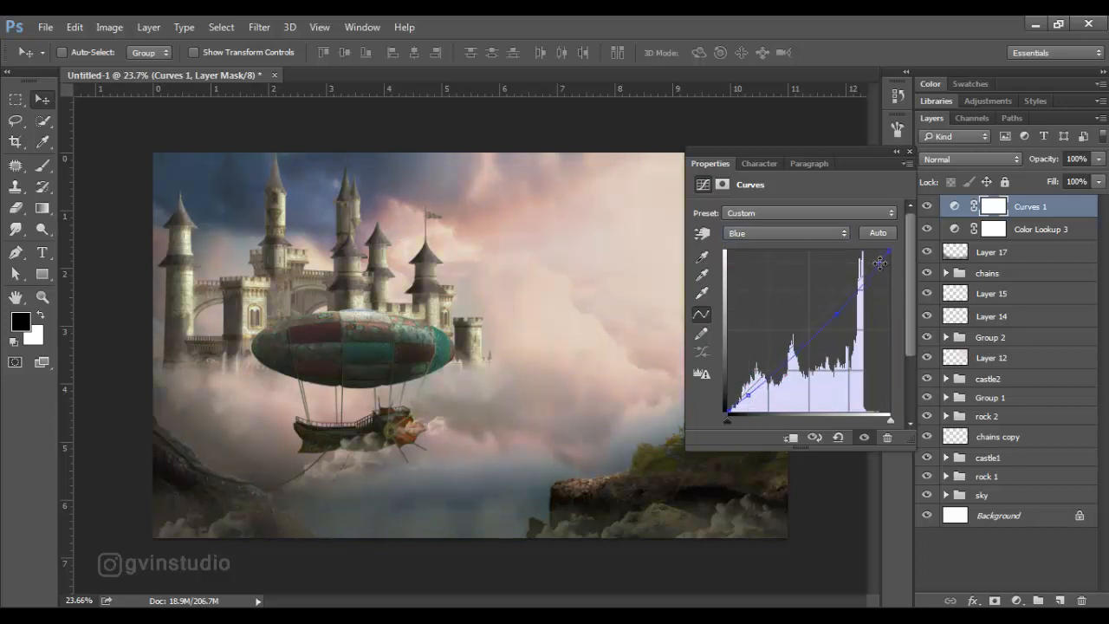
left_click(899, 153)
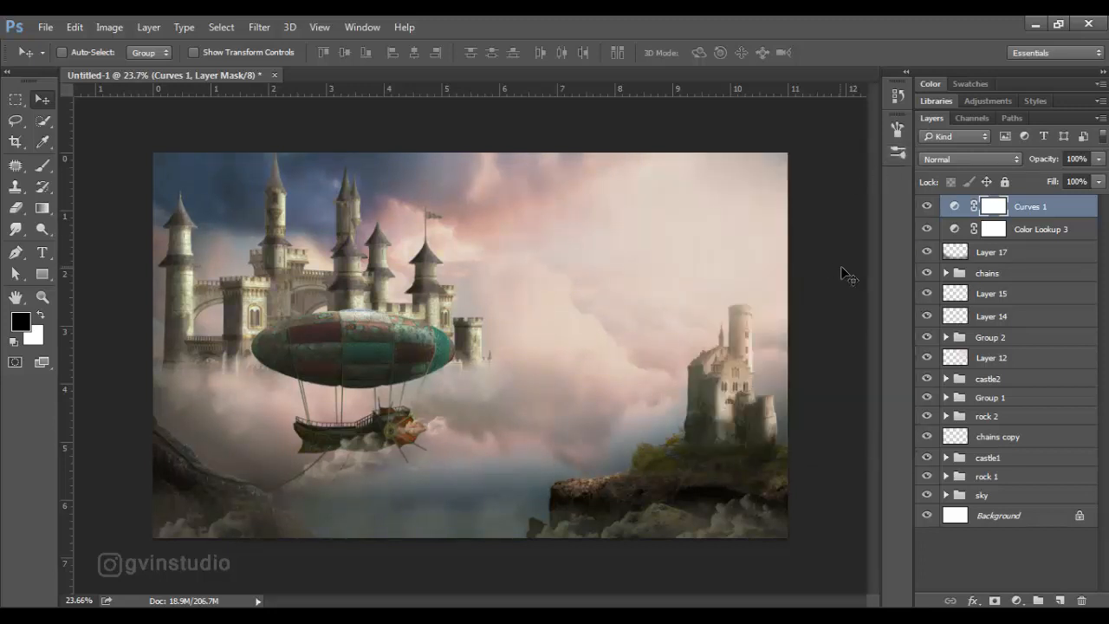
Step: Stamp all visible layers into a new merged layer at the top of the stack
key("ctrl+shift+alt+e")
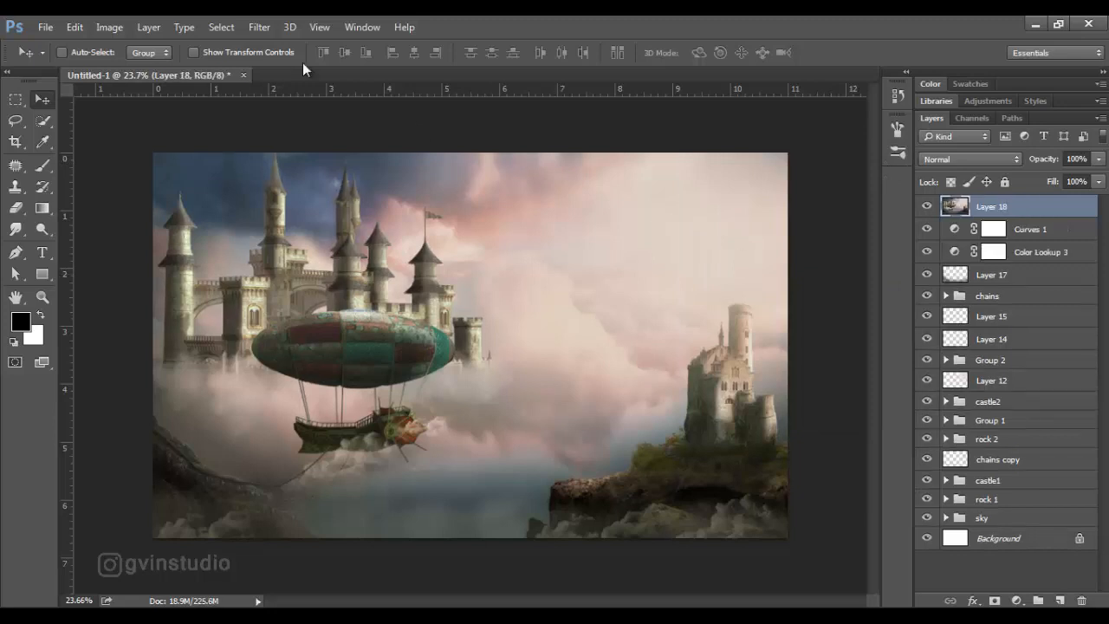
Step: Apply a High Pass filter to the merged top layer and set its blend mode to Overlay to sharpen the scene
left_click(259, 27)
mouse_move(280, 330)
left_click(472, 346)
left_click(846, 184)
left_click(971, 158)
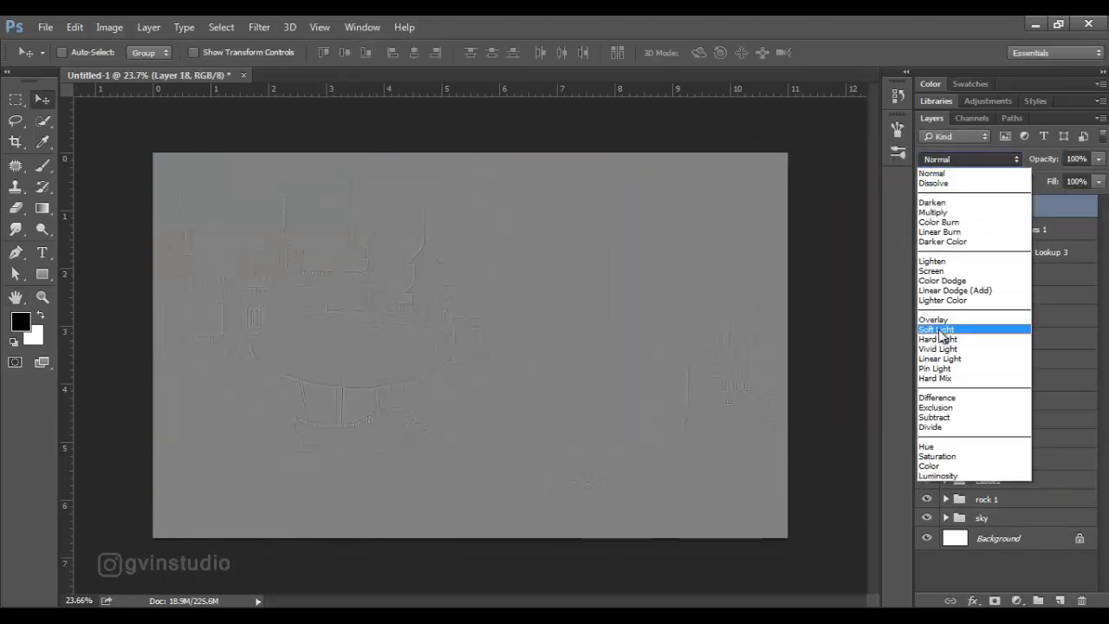
left_click(962, 319)
Step: Add a Channel Mixer adjustment with Red output at Red +86, Green +20, Blue -10, and Blue output at Blue +96
left_click(1017, 601)
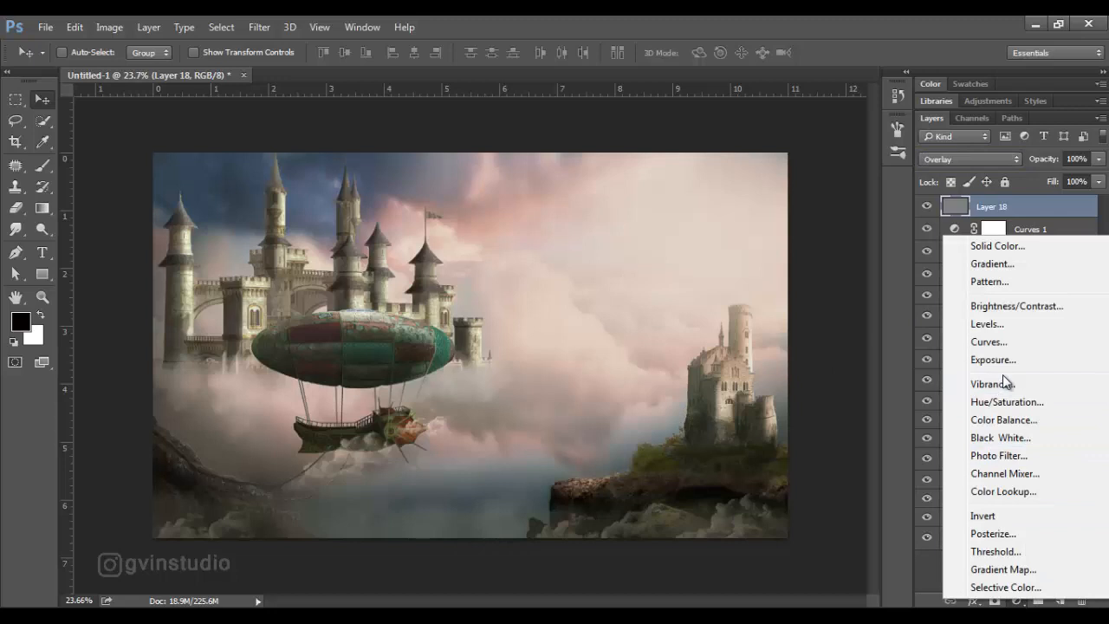
left_click(1005, 474)
left_click(798, 233)
left_click(789, 246)
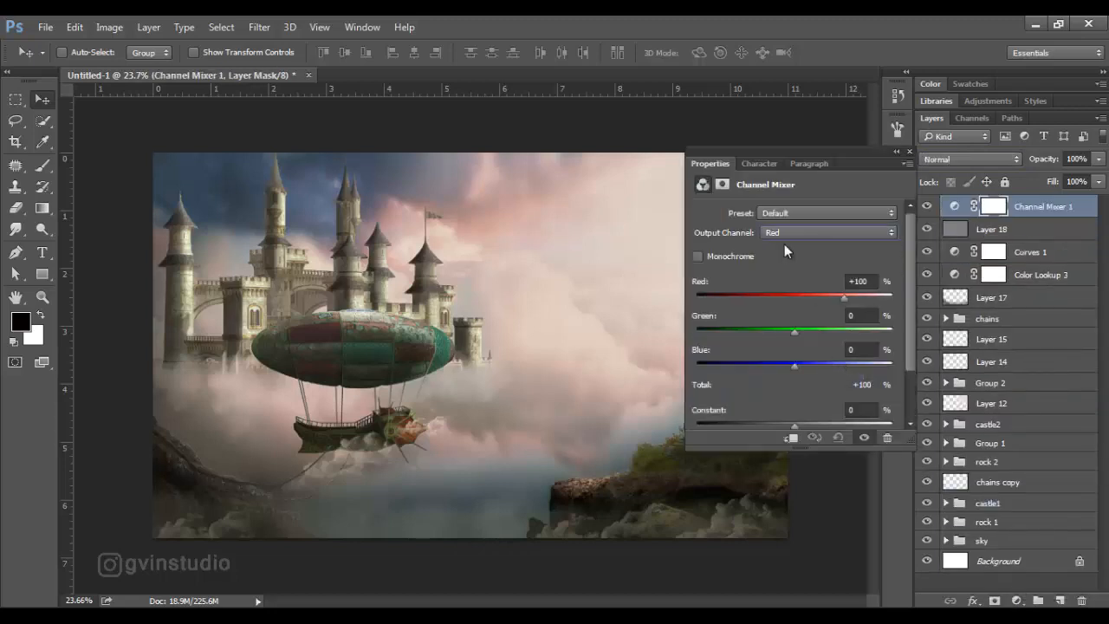
left_click_drag(843, 299, 838, 296)
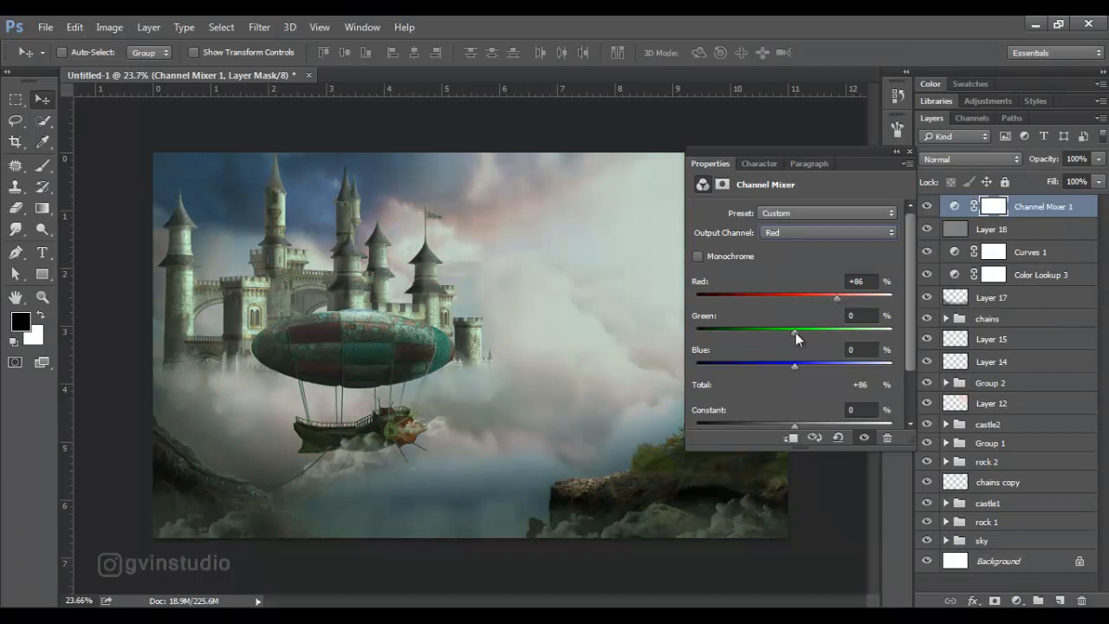
left_click_drag(796, 332, 789, 366)
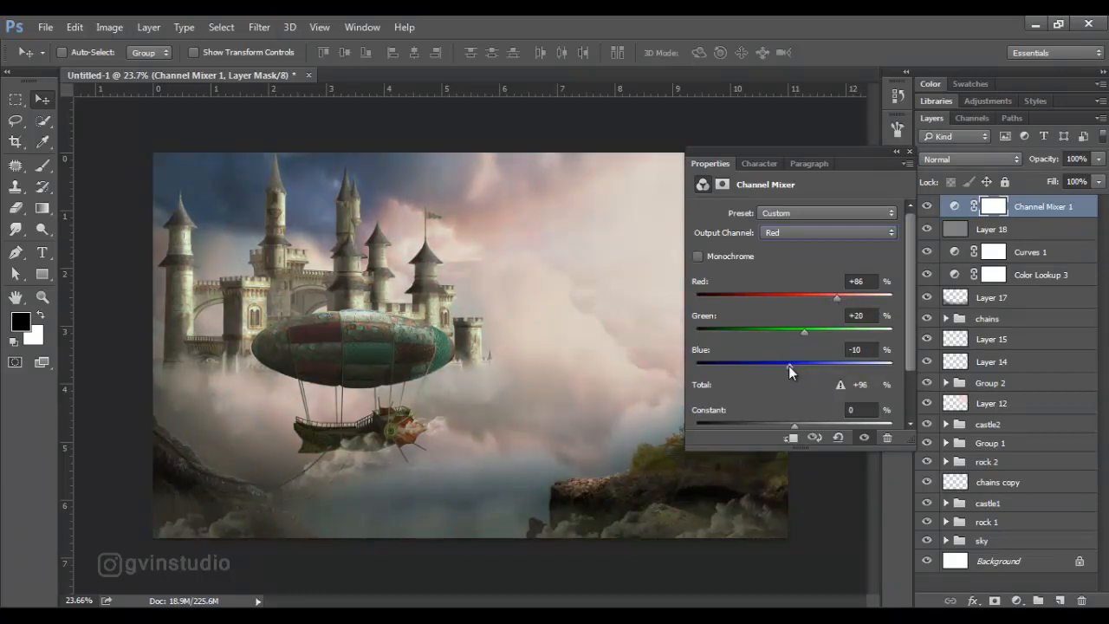
left_click(780, 232)
left_click(775, 268)
Step: Add a Selective Color adjustment, strongly reducing Black in the Reds and setting Black in the Neutrals to about -11%
left_click(1018, 600)
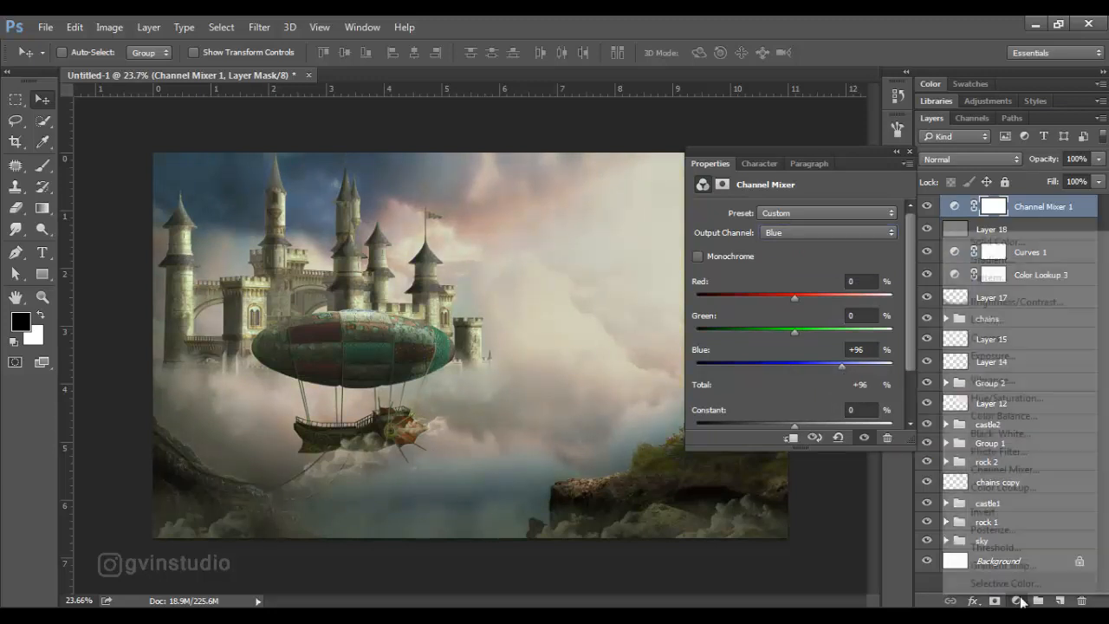
left_click(986, 587)
left_click(766, 233)
left_click(762, 250)
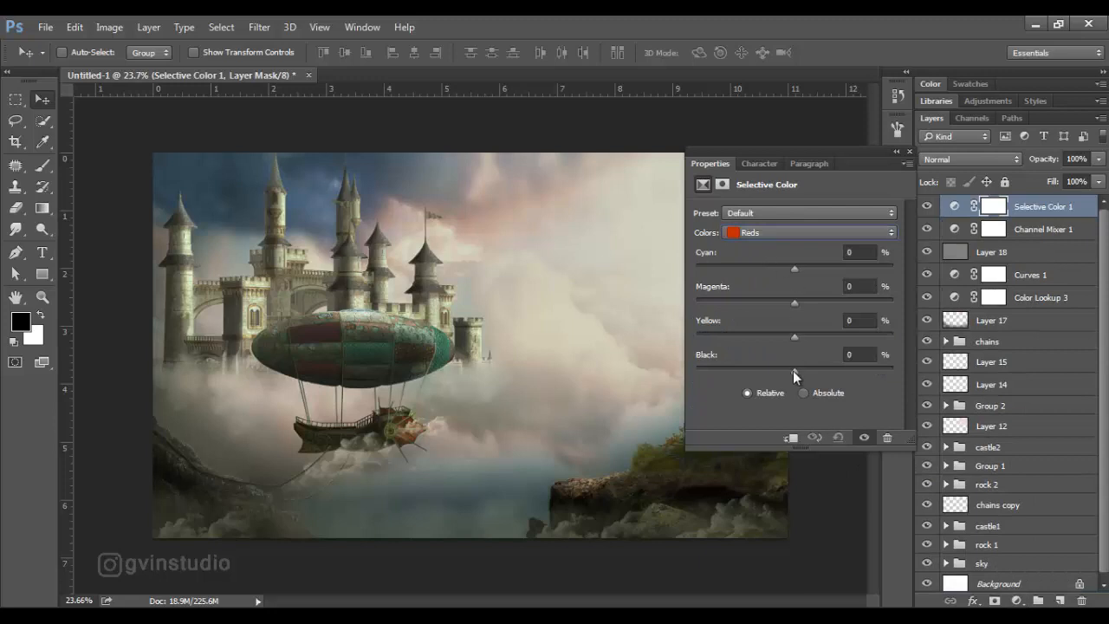
left_click_drag(794, 371, 743, 372)
left_click(780, 232)
left_click(754, 338)
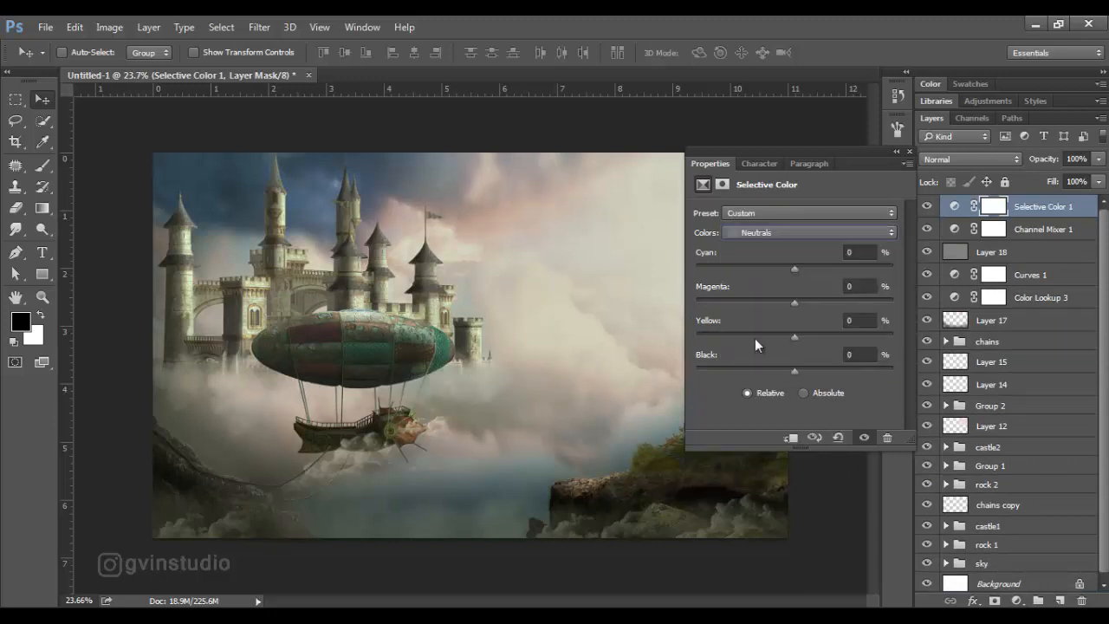
left_click_drag(794, 371, 779, 371)
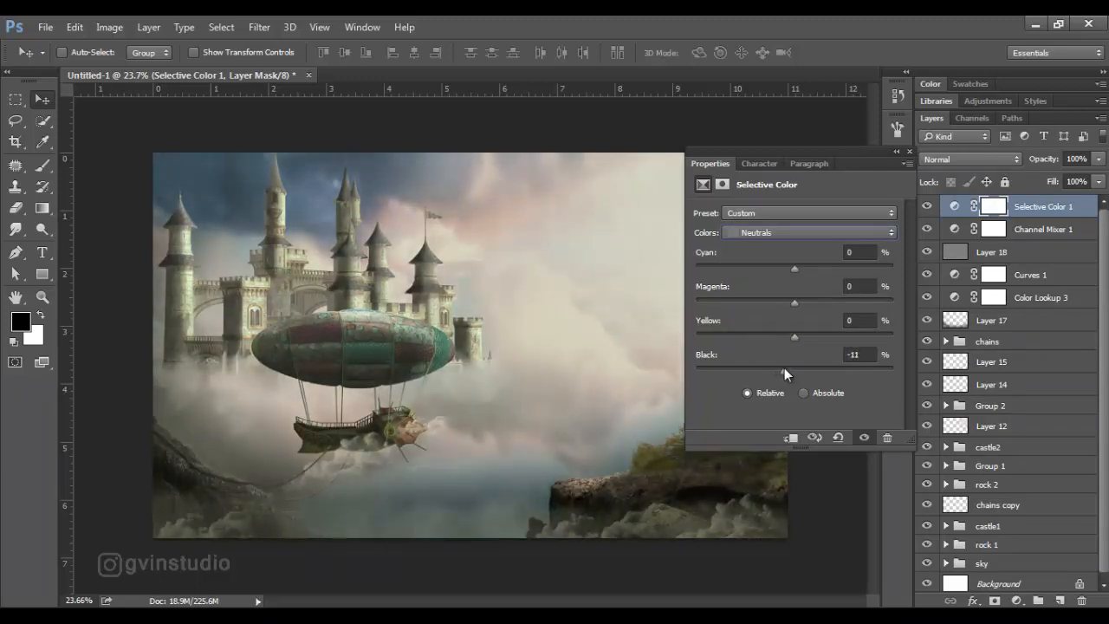
Step: Add a black-to-transparent Gradient Fill as a vignette, using the Radial style, reversed, at 367% scale
left_click(1018, 600)
left_click(991, 266)
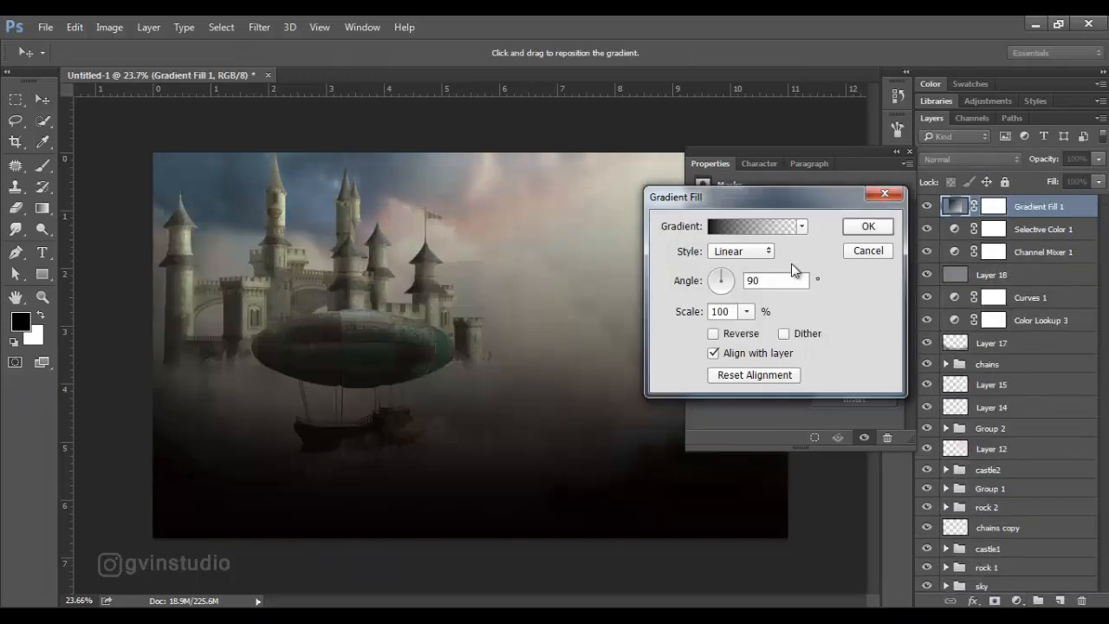
left_click(713, 228)
left_click(689, 245)
left_click(656, 312)
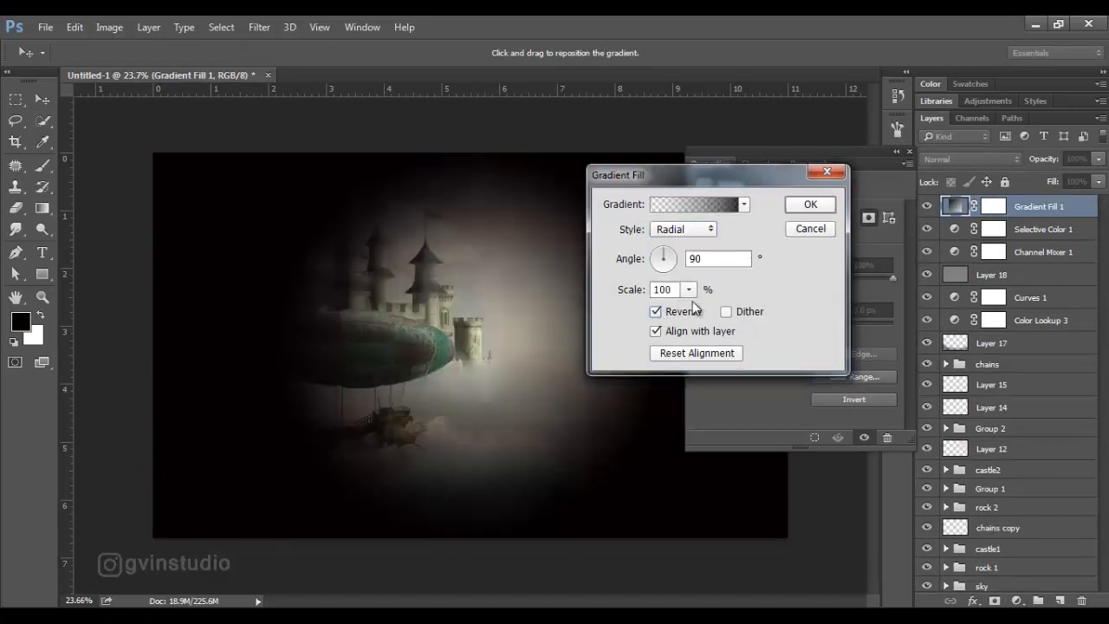
left_click_drag(707, 316, 712, 310)
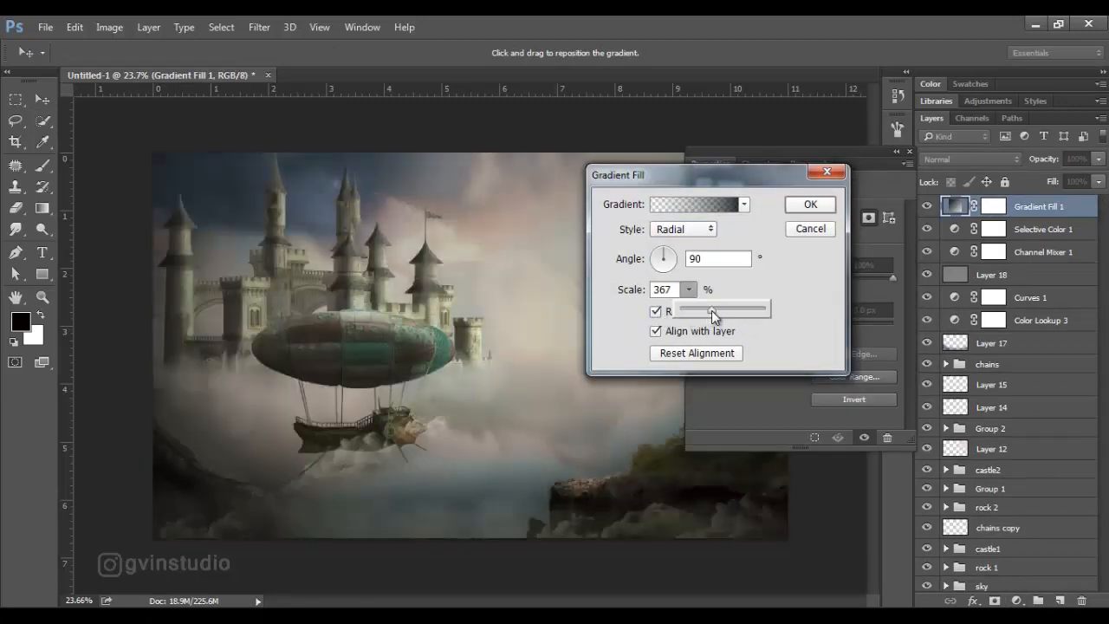
left_click(811, 205)
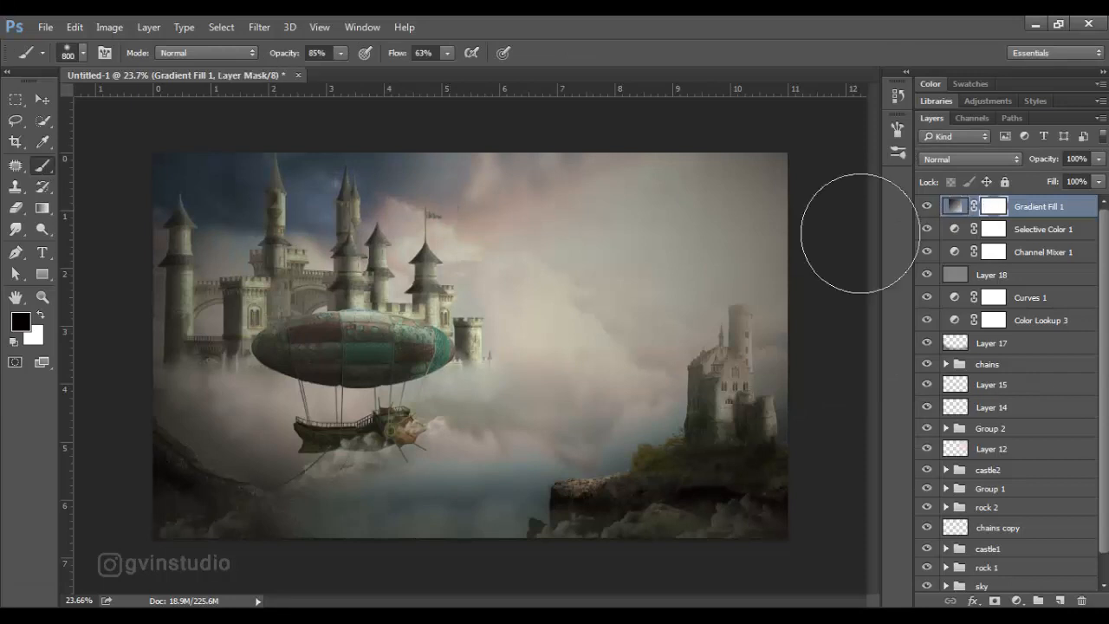
Step: Paint black at 100% brush opacity on the gradient fill's mask to clear the vignette from the bright sky and the airship
key("0")
mouse_move(641, 177)
left_mouse_down()
mouse_move(686, 188)
mouse_move(547, 393)
mouse_move(355, 247)
mouse_move(414, 405)
left_mouse_up()
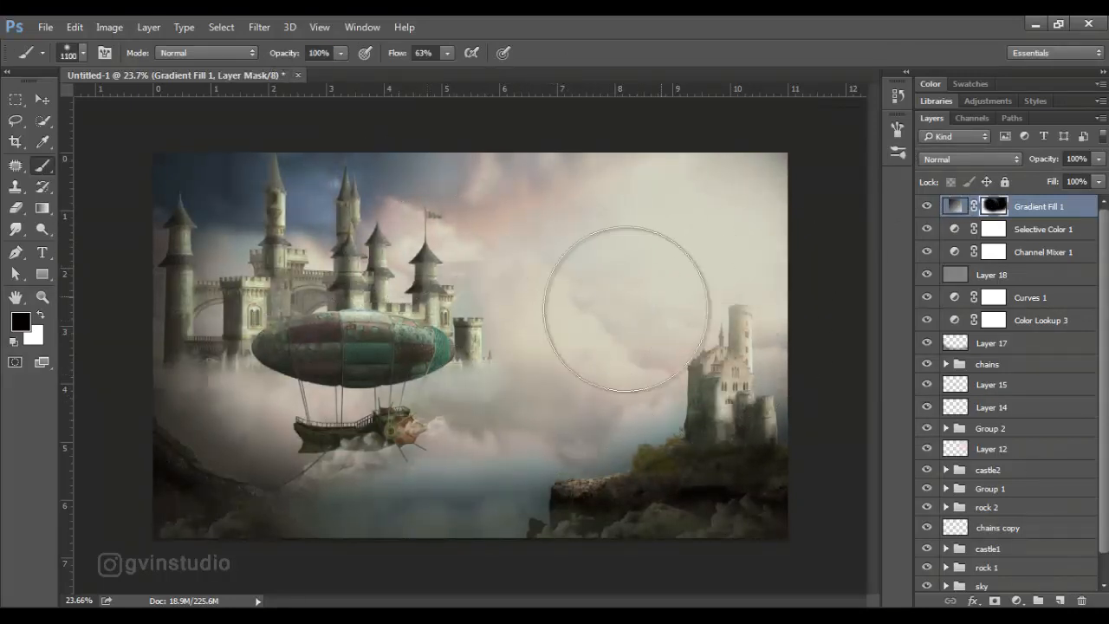
left_click(42, 100)
key("ctrl+minus")
key("ctrl+plus")
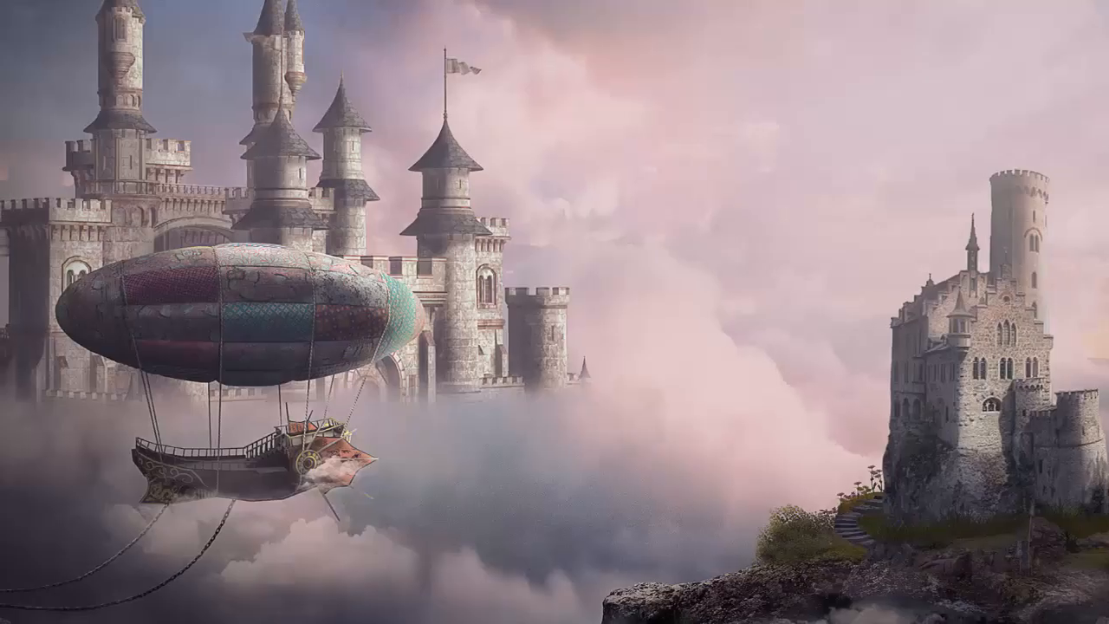